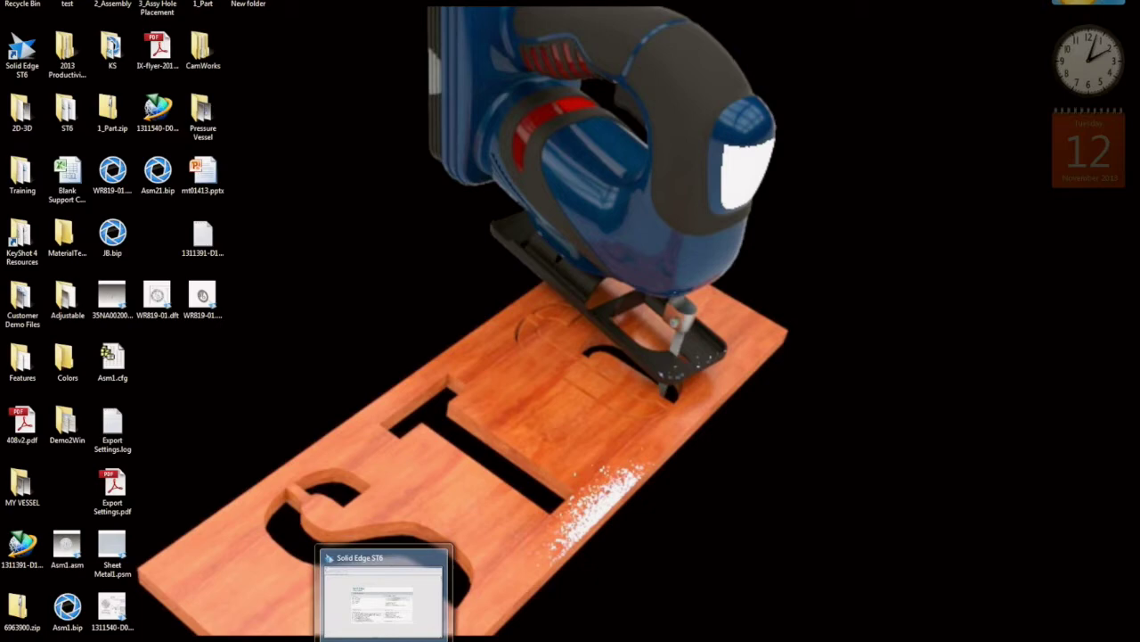
# - Switch to Solid Edge ST6 and create a new part document from an inch-unit template
pyautogui.click(376, 615)
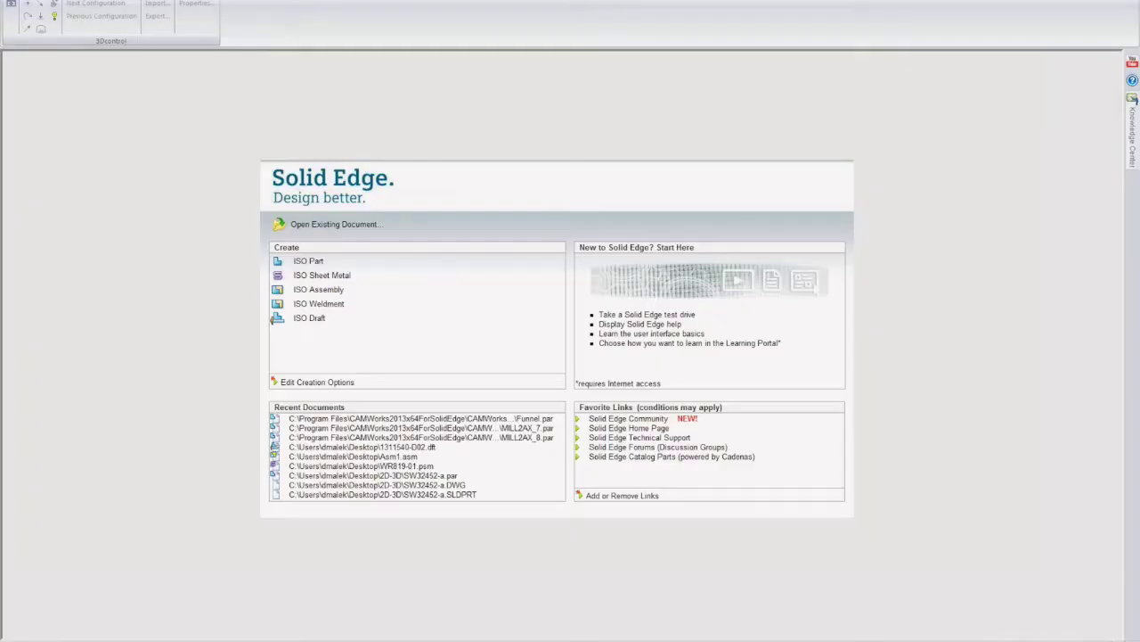
pyautogui.click(18, 11)
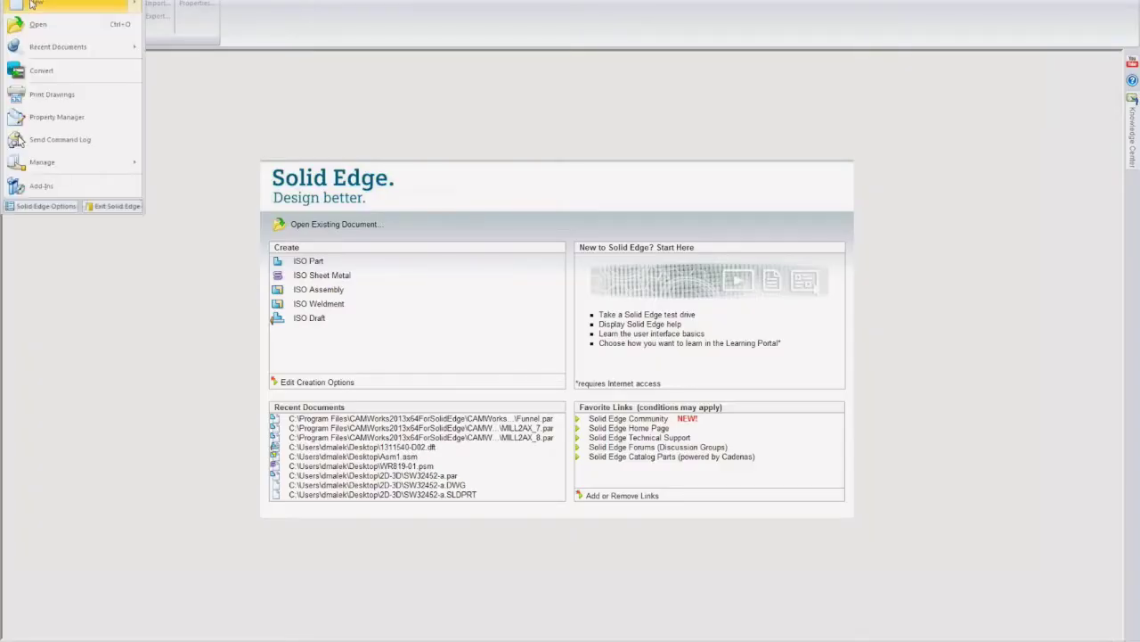
pyautogui.moveTo(49, 7)
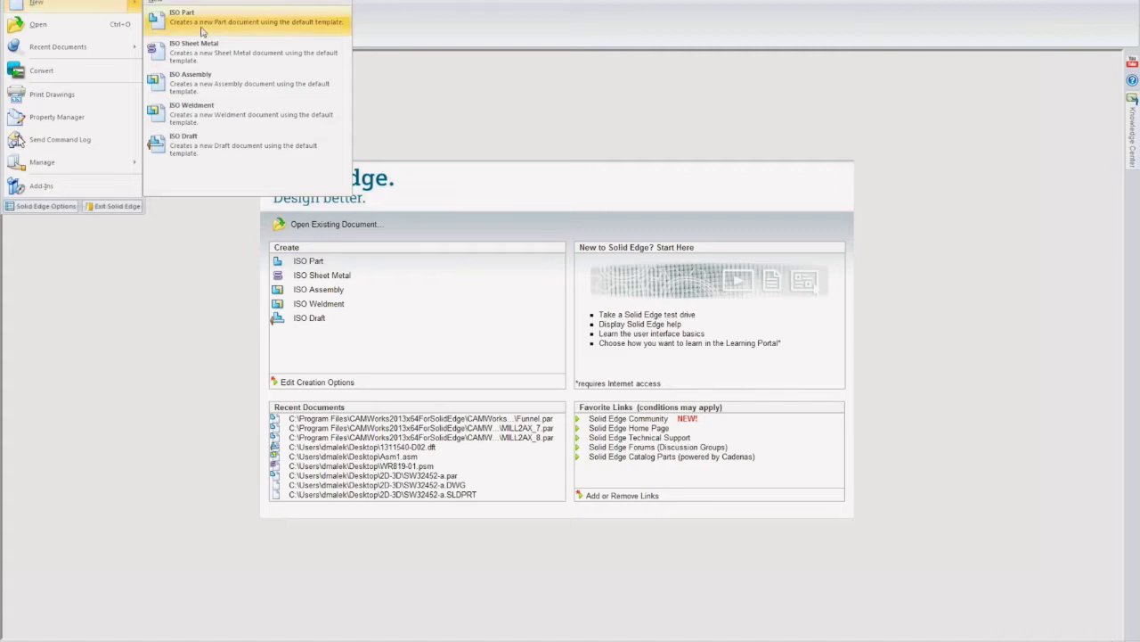
pyautogui.click(18, 5)
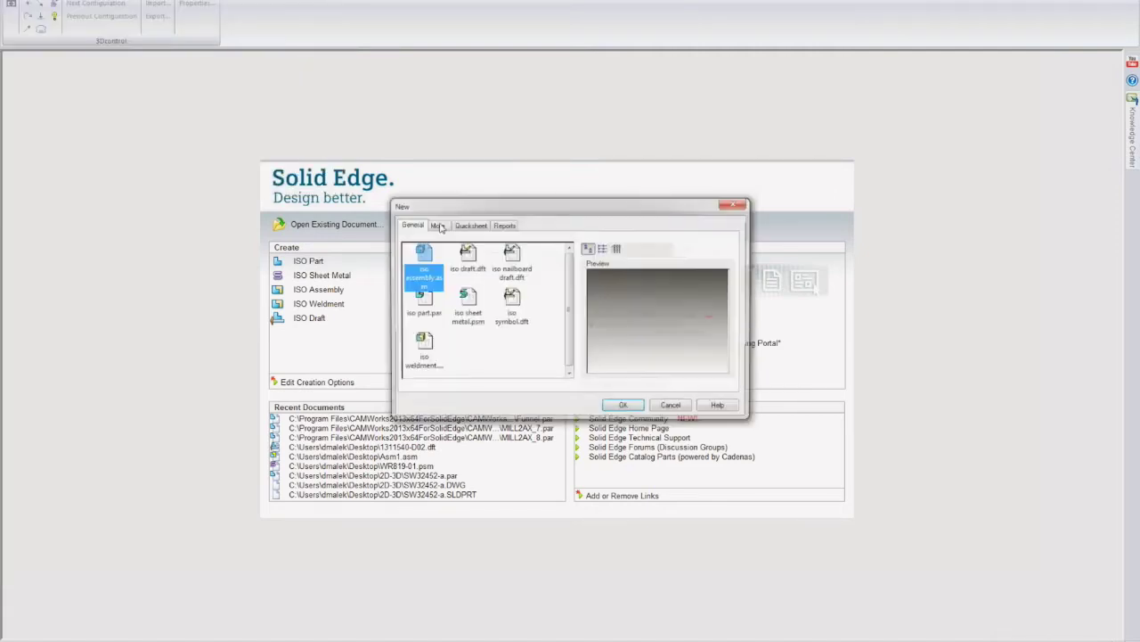
pyautogui.click(436, 225)
pyautogui.click(423, 344)
pyautogui.doubleClick(424, 344)
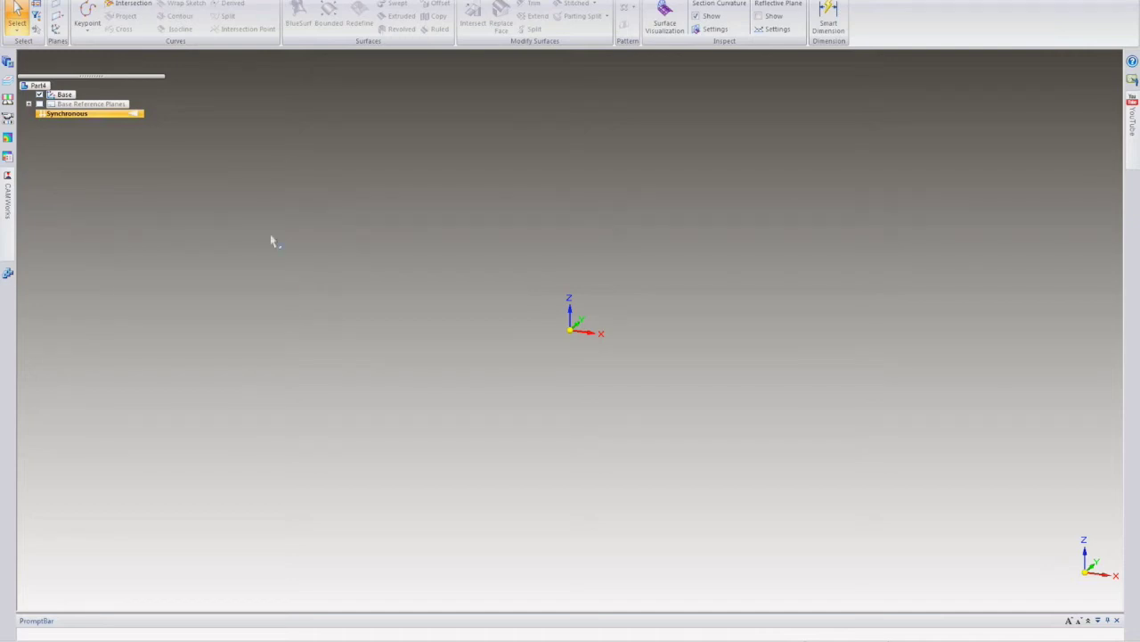
# - Create a coincident reference plane from the YZ plane and move it 6 in along the negative X direction
pyautogui.click(51, 0)
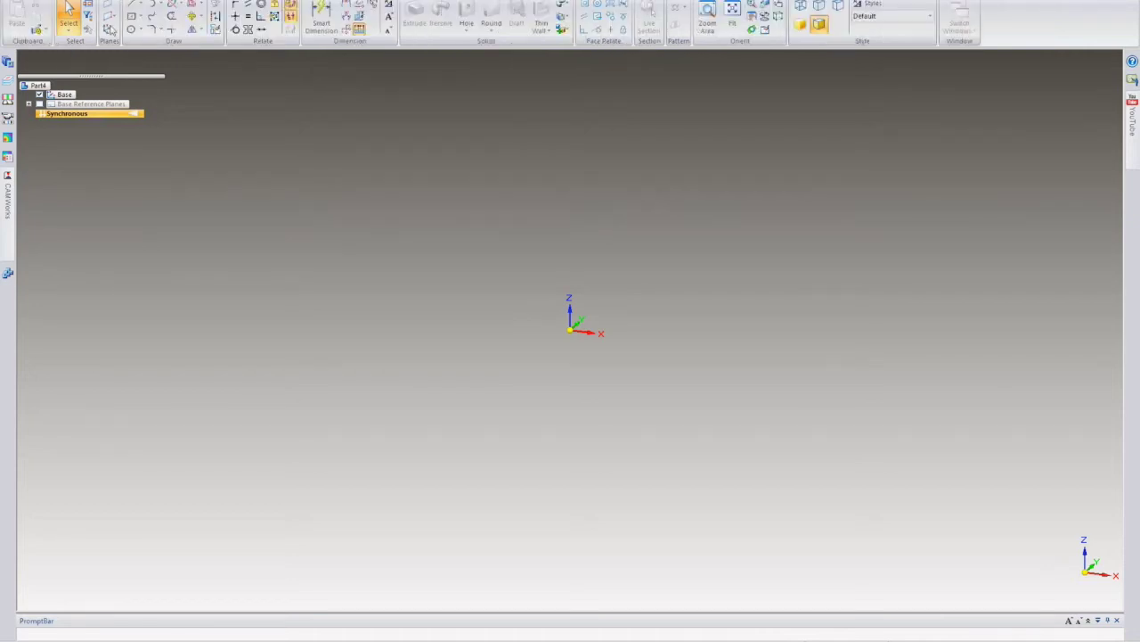
pyautogui.click(108, 17)
pyautogui.click(107, 4)
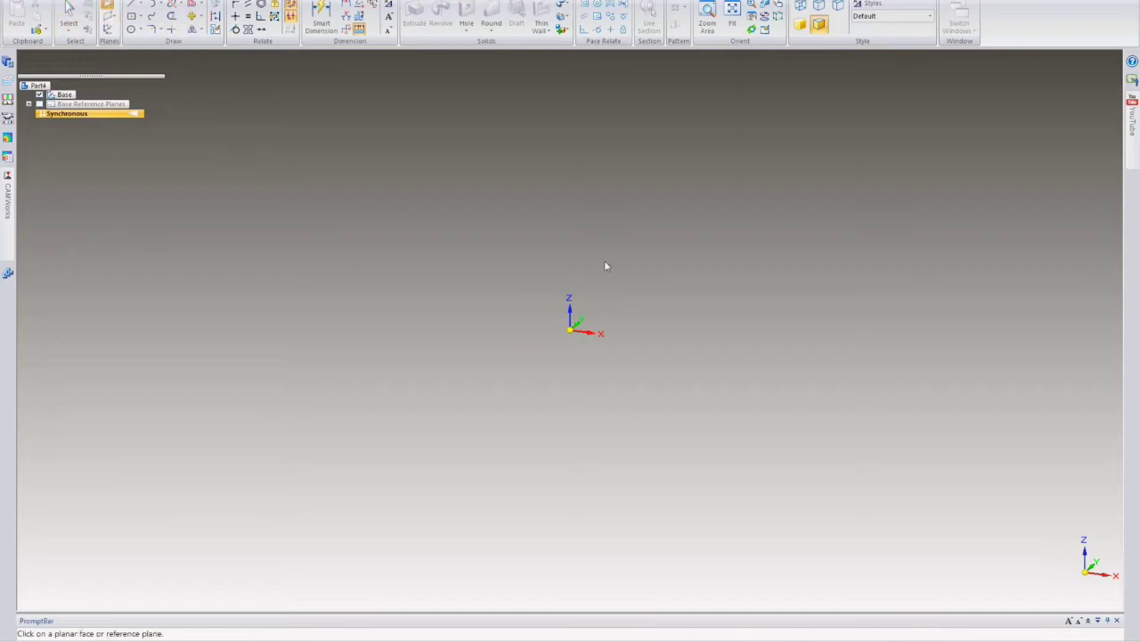
pyautogui.click(583, 302)
pyautogui.click(593, 307)
pyautogui.write('6')
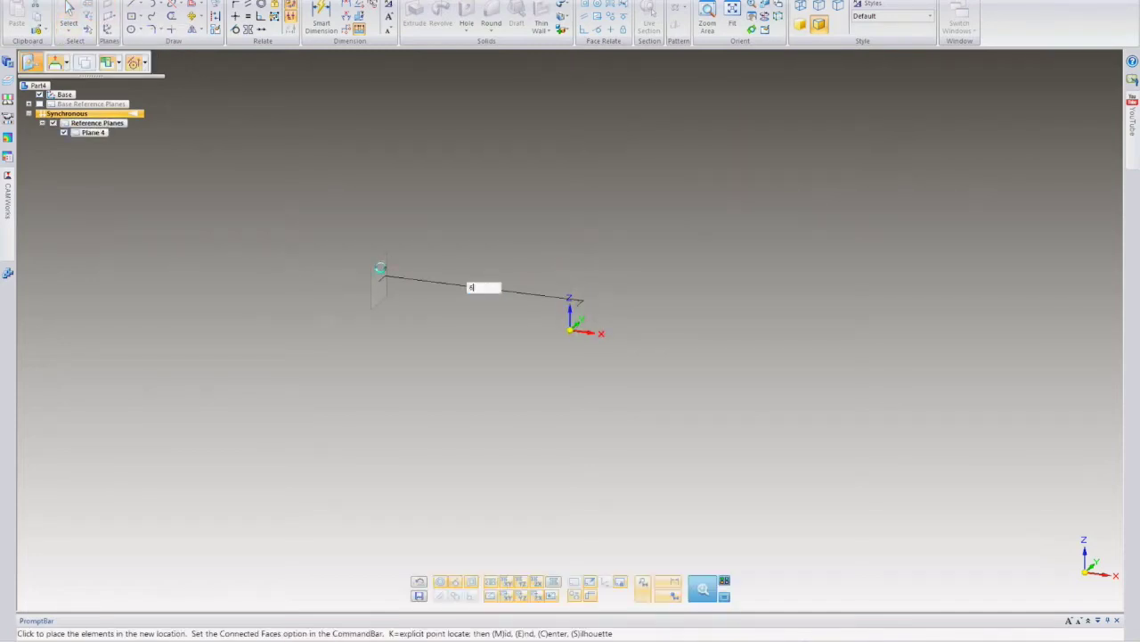
pyautogui.press('Return')
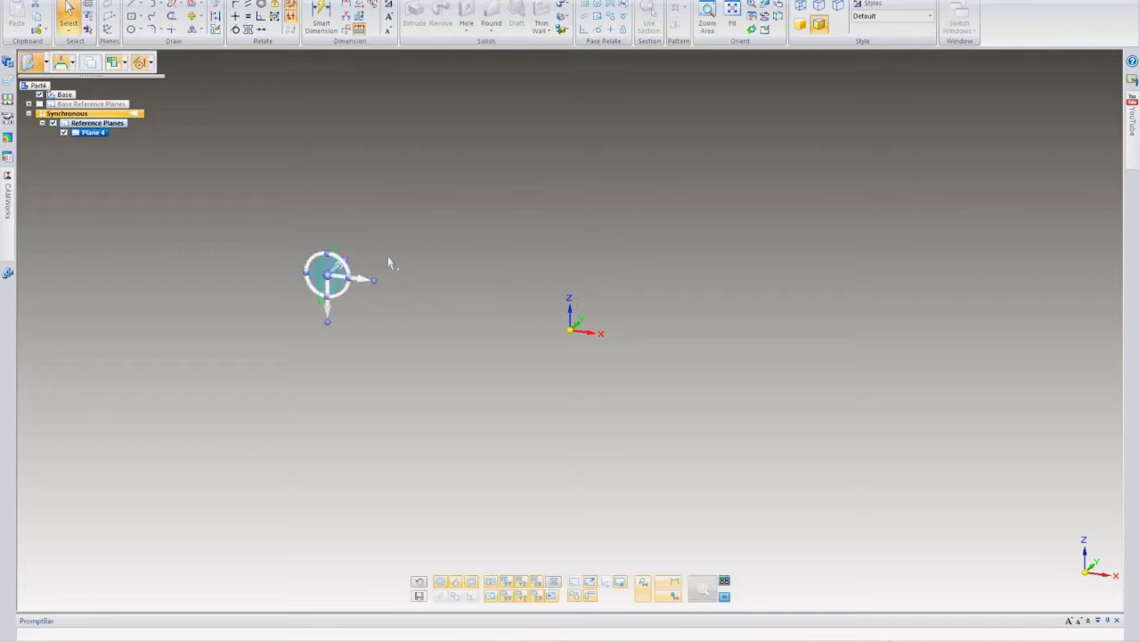
pyautogui.press('Escape')
# - Lock sketching to the offset plane and draw an S-shaped curve from the plane's origin up to a vertical upper end
pyautogui.click(150, 16)
pyautogui.moveTo(377, 316); pyautogui.dragTo(382, 288, button='middle')
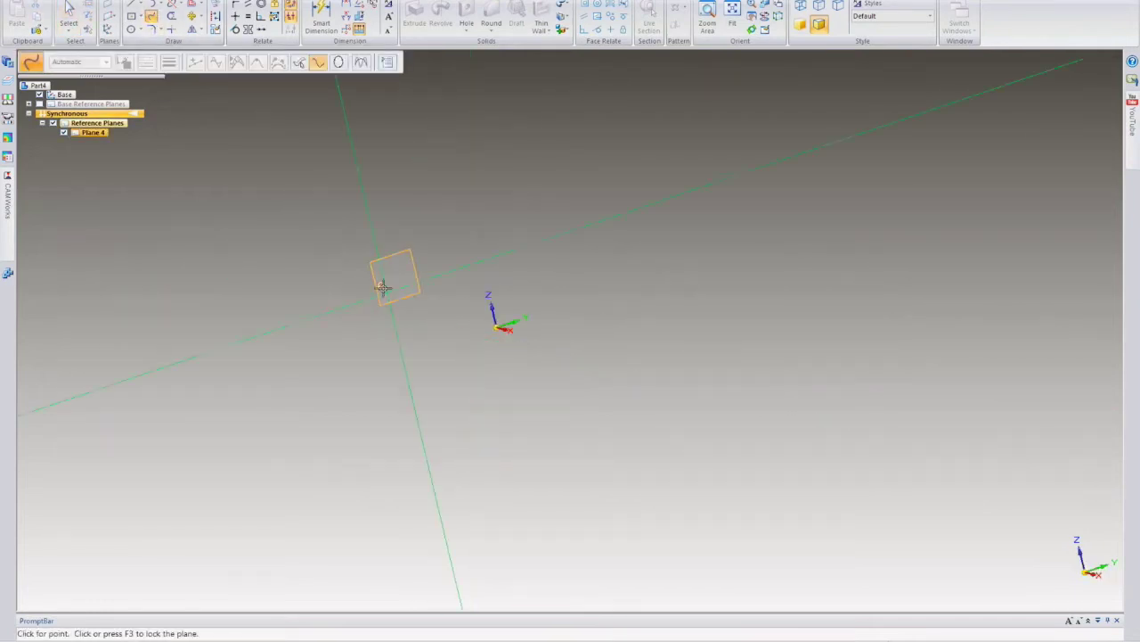
pyautogui.press('F3')
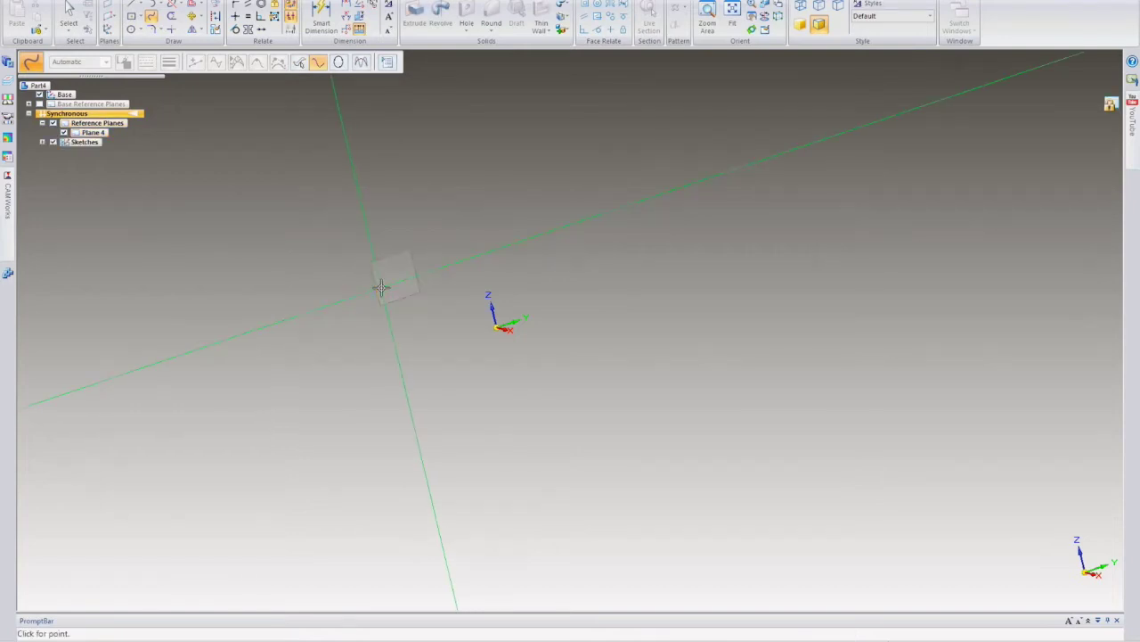
pyautogui.hotkey('ctrl', 'h')
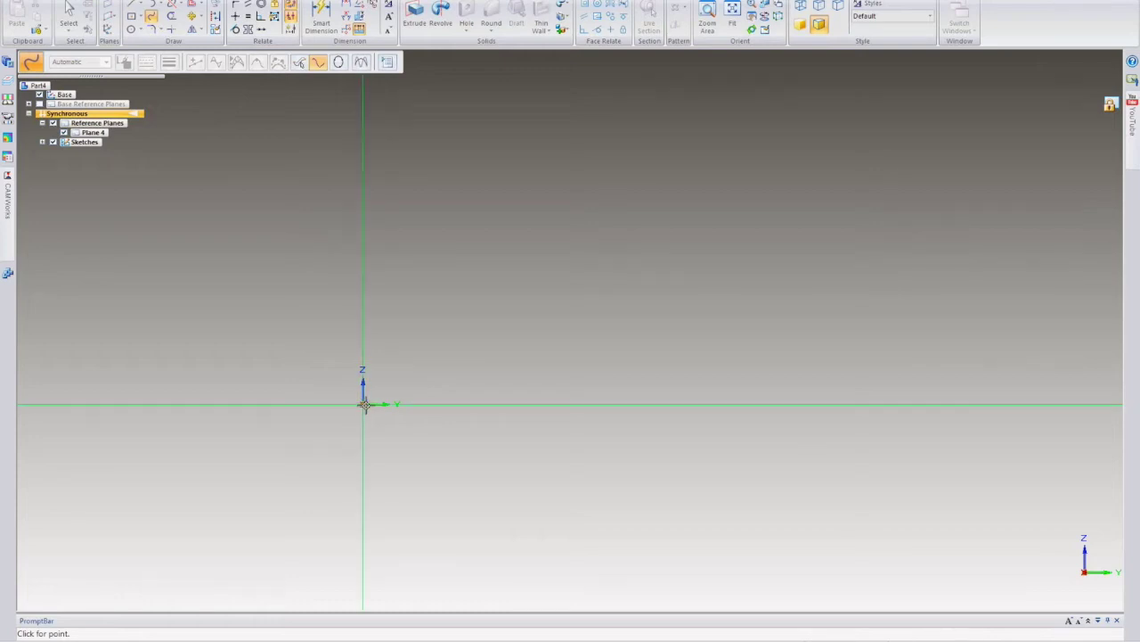
pyautogui.click(362, 404)
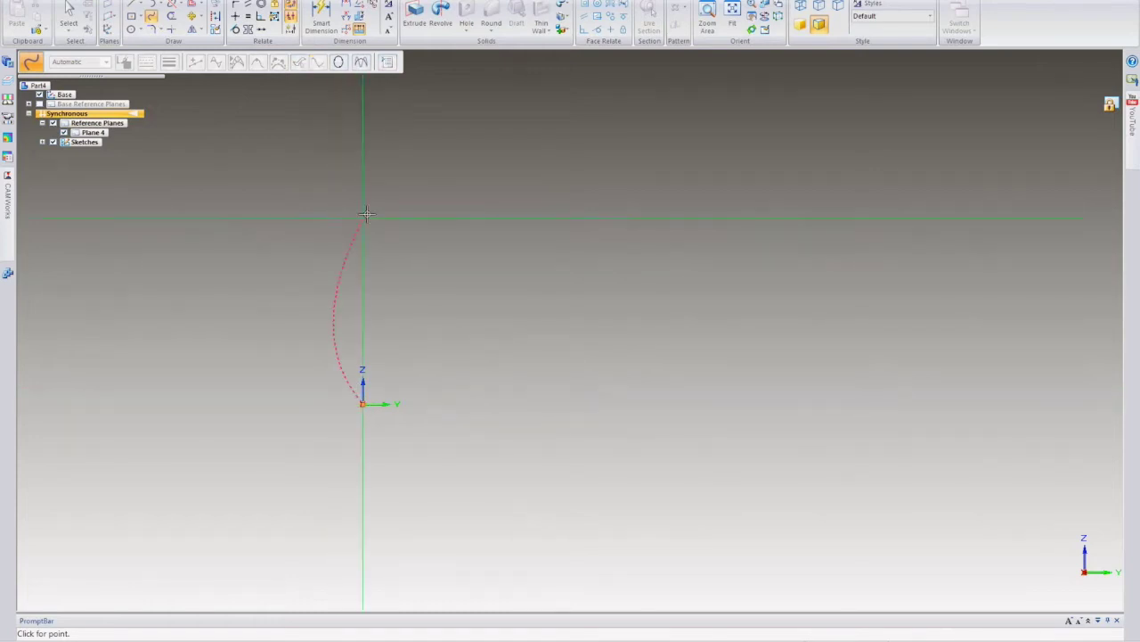
pyautogui.click(485, 194)
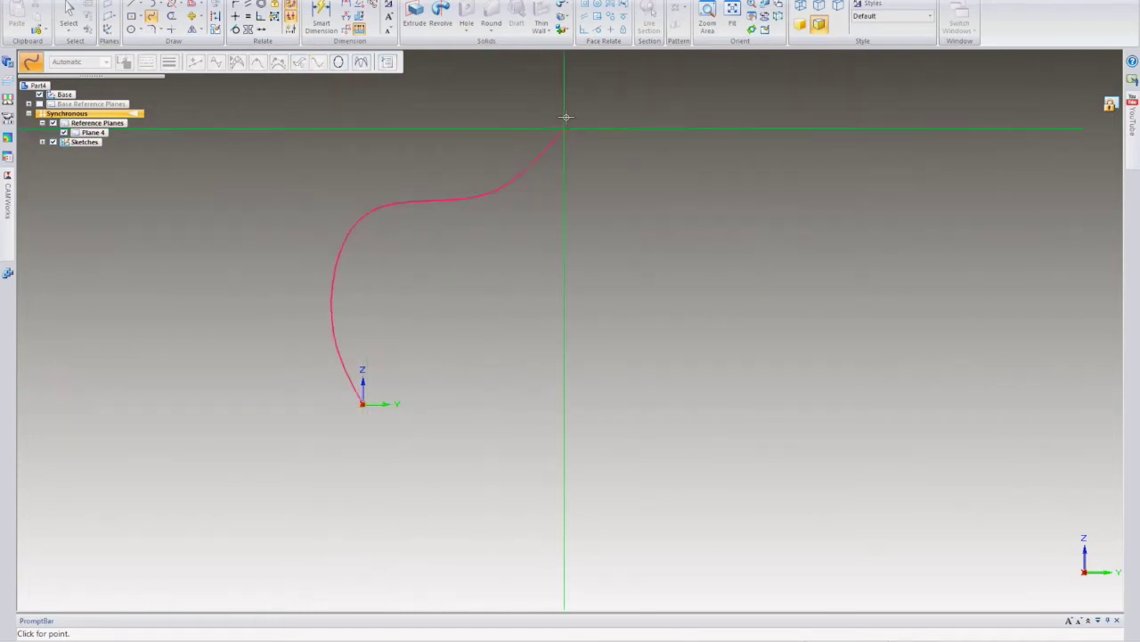
pyautogui.click(566, 82)
pyautogui.rightClick(566, 82)
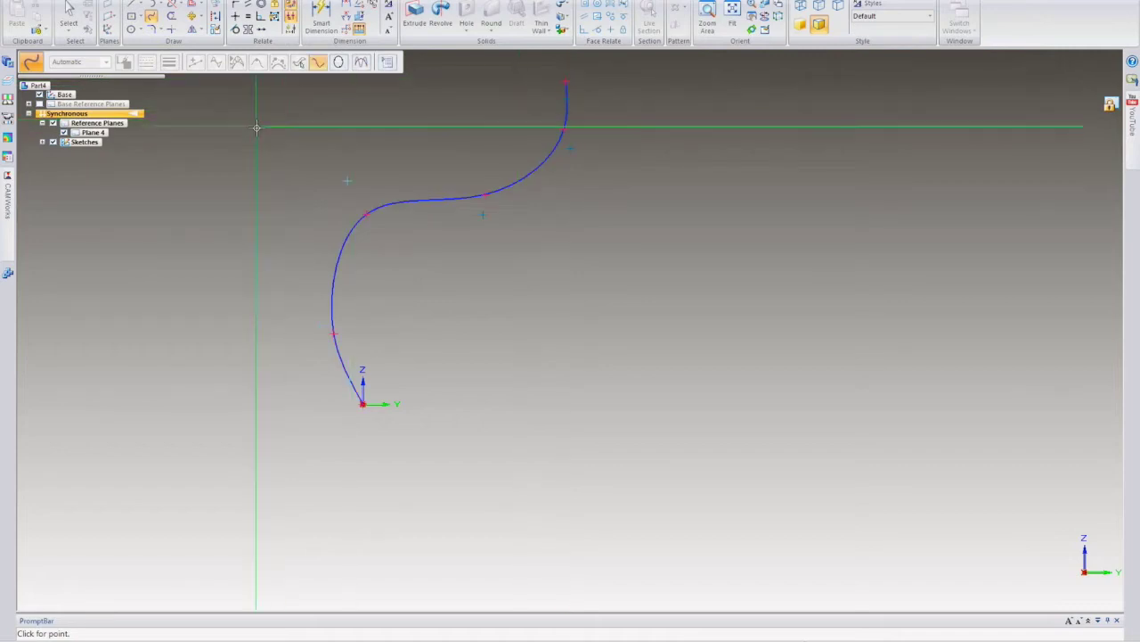
pyautogui.press('Escape')
pyautogui.scroll(-1, 267, 165)
pyautogui.moveTo(406, 172)
pyautogui.mouseDown(button='middle')
pyautogui.moveTo(452, 184)
pyautogui.moveTo(377, 245)
pyautogui.moveTo(409, 283)
pyautogui.mouseUp(button='middle')
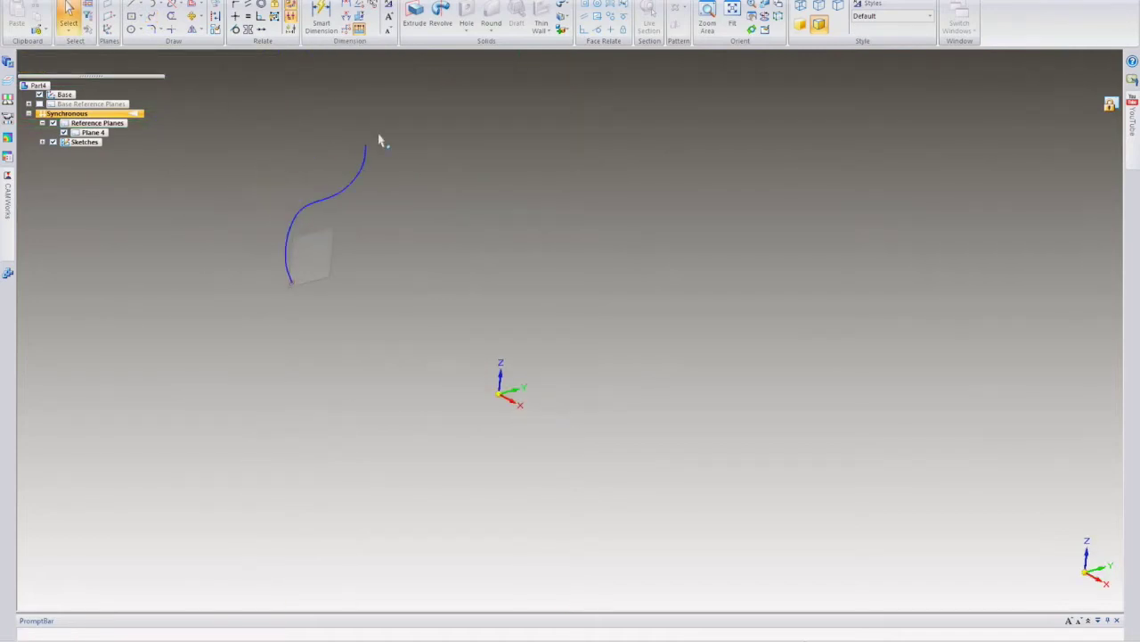
pyautogui.click(321, 18)
pyautogui.click(292, 280)
pyautogui.press('Escape')
pyautogui.press('Escape')
pyautogui.click(343, 154)
pyautogui.press('Delete')
# - Transition the part from synchronous to the ordered environment and expand the list of sketches
pyautogui.rightClick(69, 114)
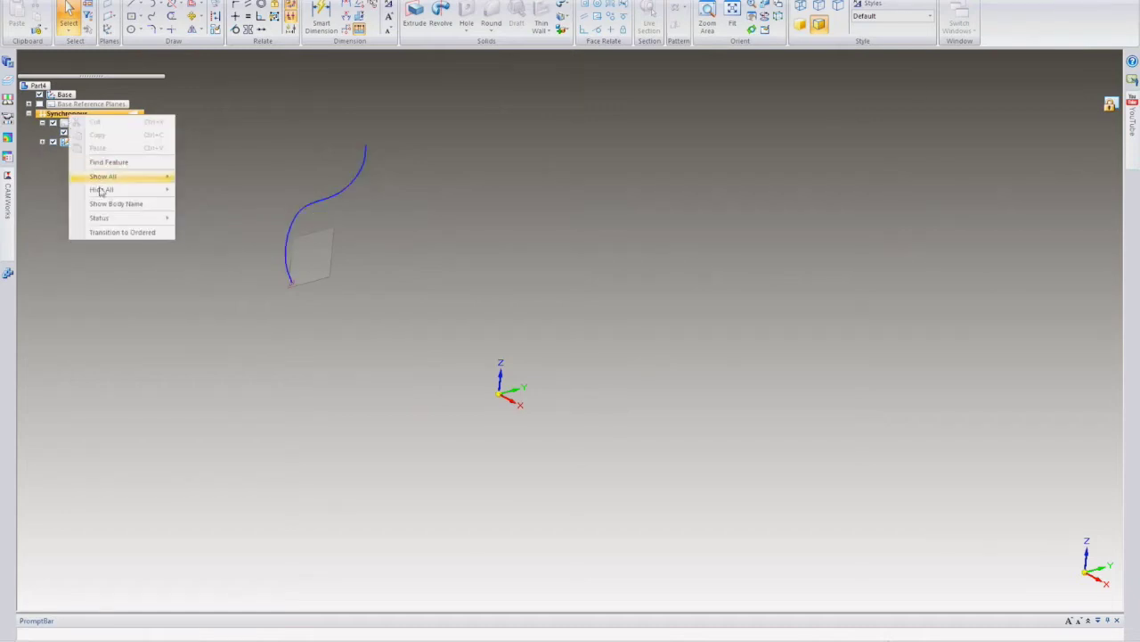
pyautogui.click(112, 236)
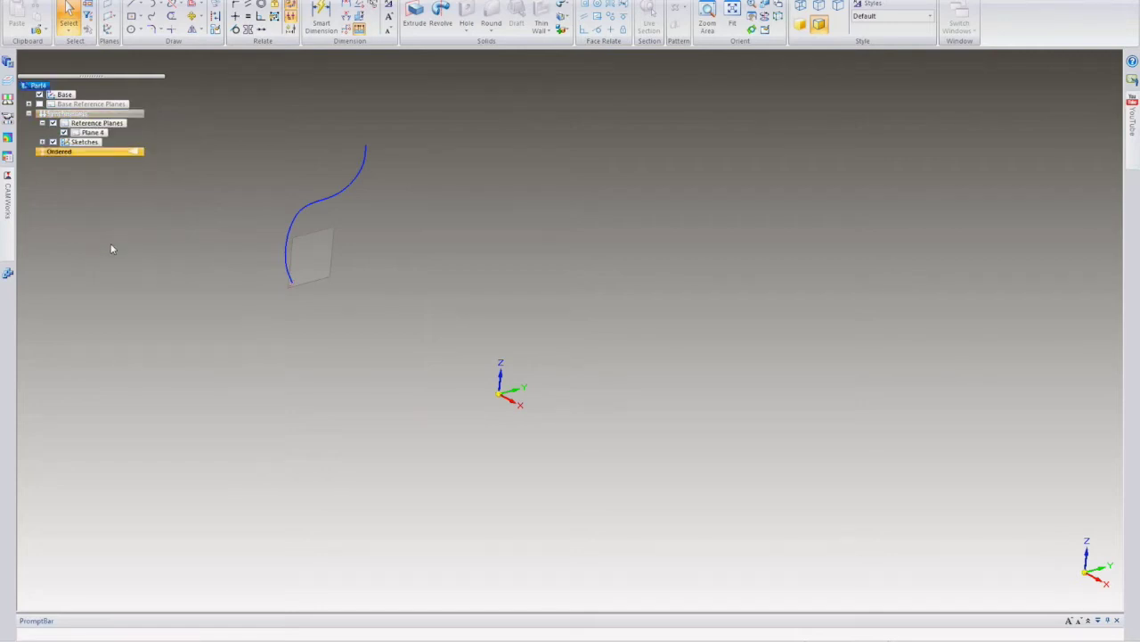
pyautogui.click(42, 141)
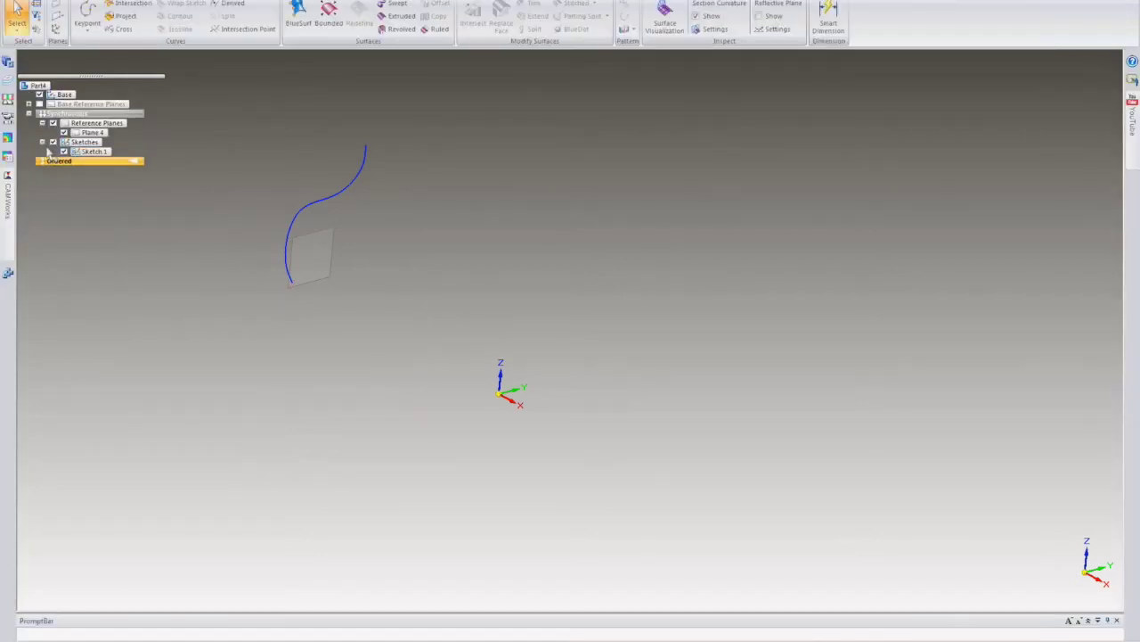
# - Mirror the curve sketch across the base YZ plane with Mirror Copy Part
pyautogui.click(89, 152)
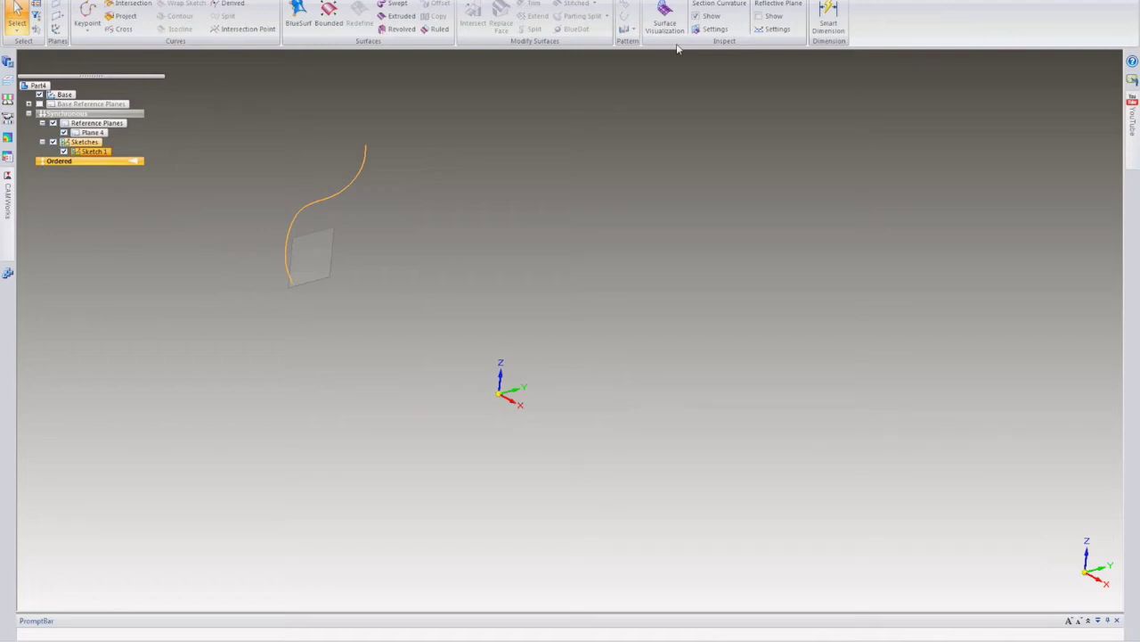
pyautogui.click(675, 94)
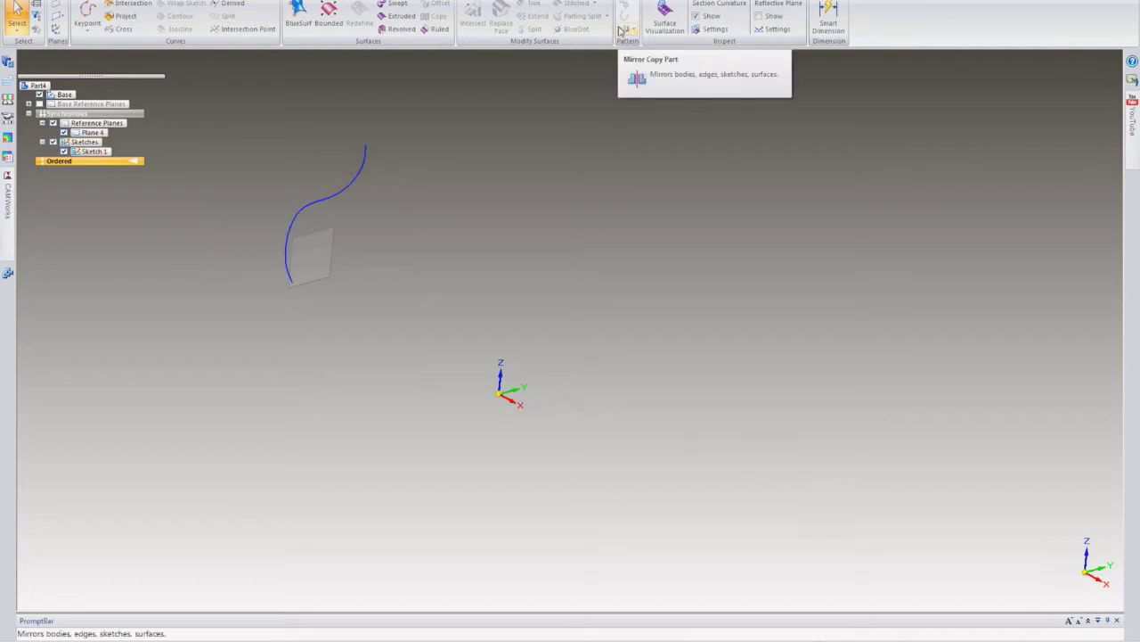
pyautogui.click(623, 30)
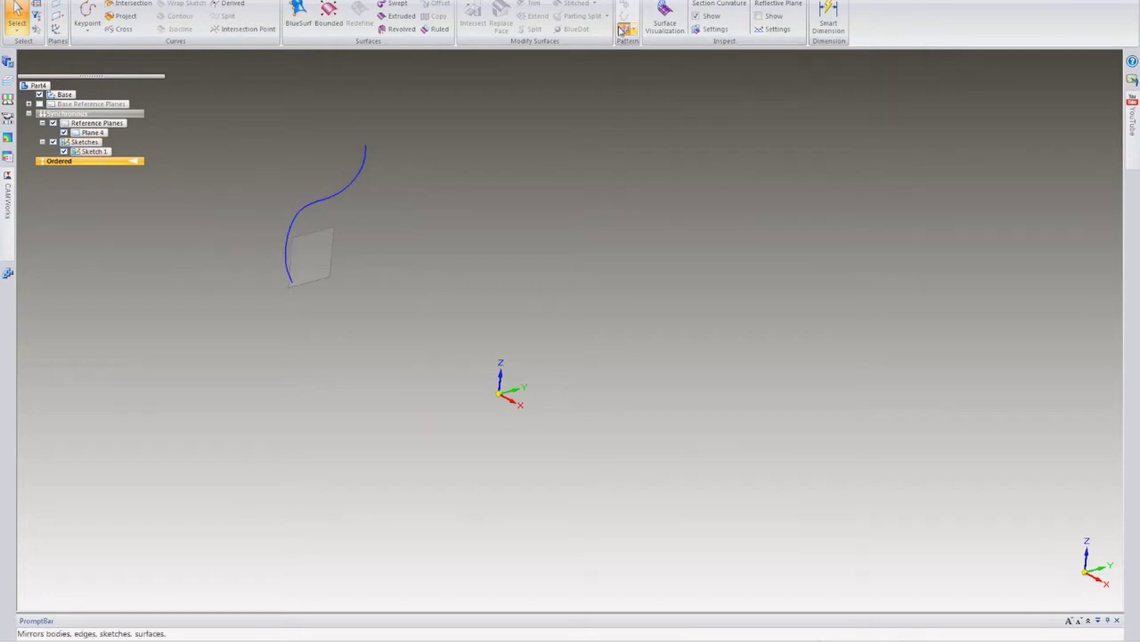
pyautogui.click(368, 188)
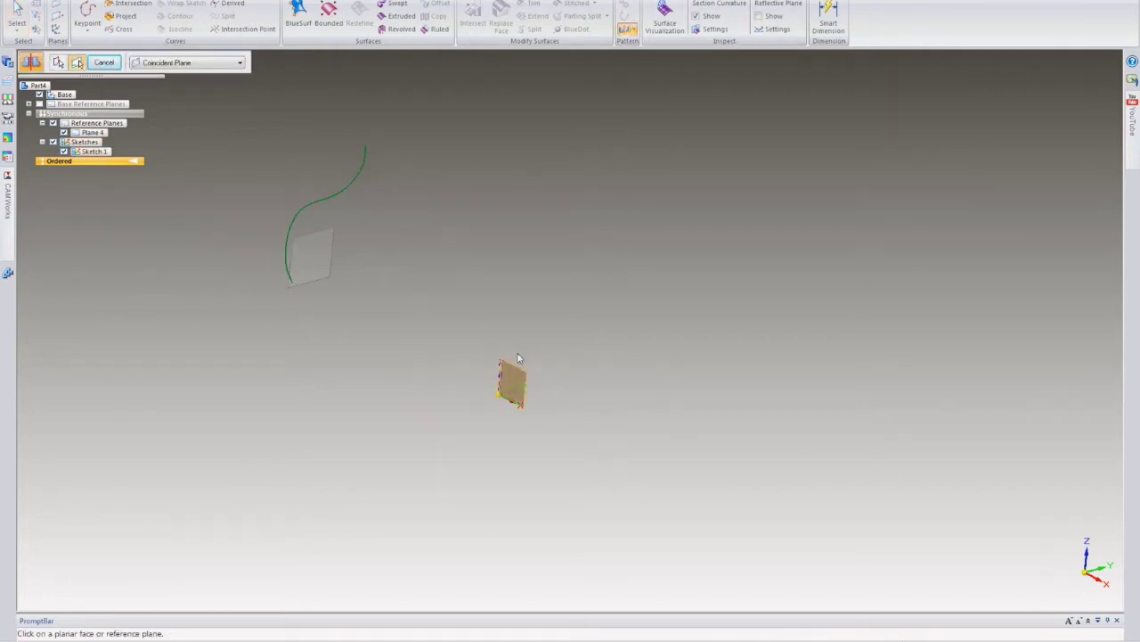
pyautogui.click(519, 366)
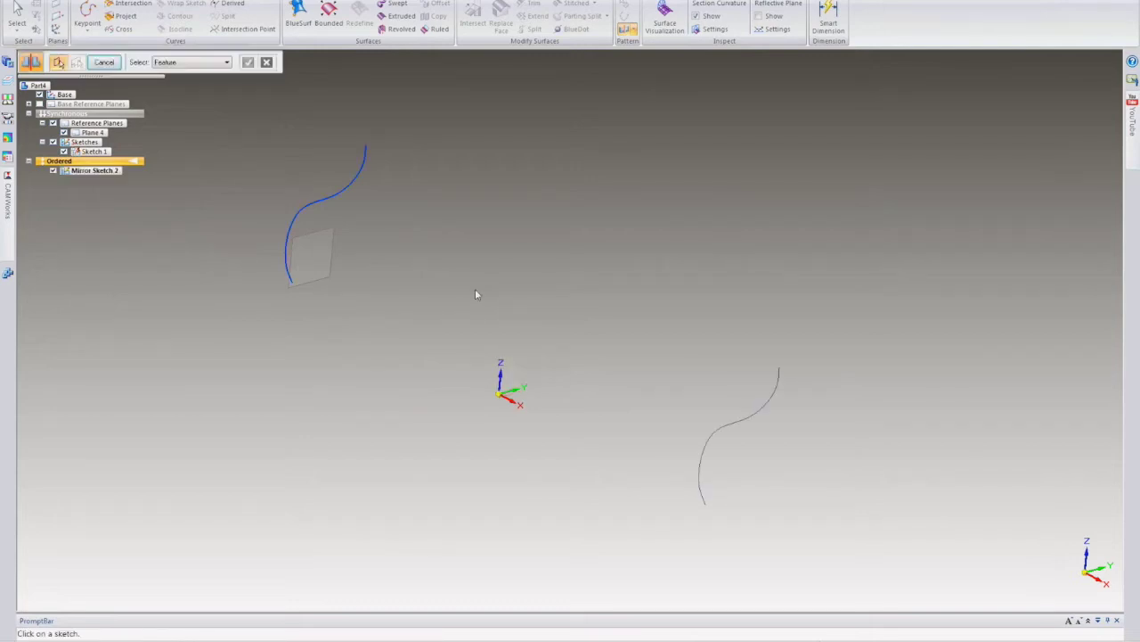
pyautogui.press('Escape')
pyautogui.moveTo(374, 237)
pyautogui.mouseDown(button='middle')
pyautogui.moveTo(473, 262)
pyautogui.moveTo(339, 312)
pyautogui.mouseUp(button='middle')
pyautogui.hotkey('ctrl', 'i')
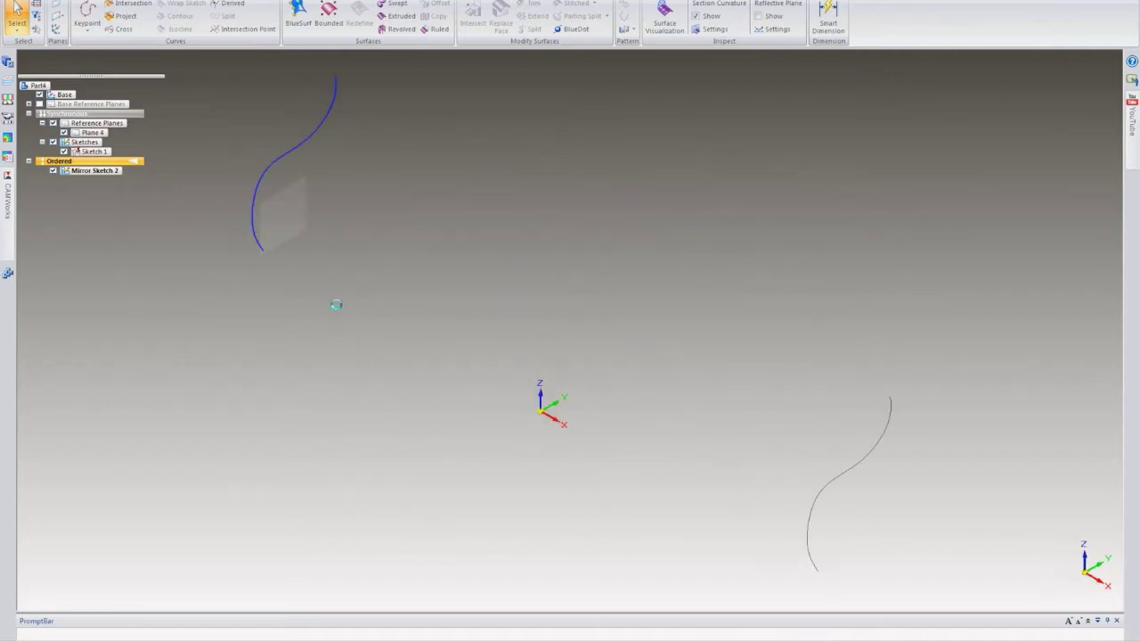
pyautogui.click(92, 152)
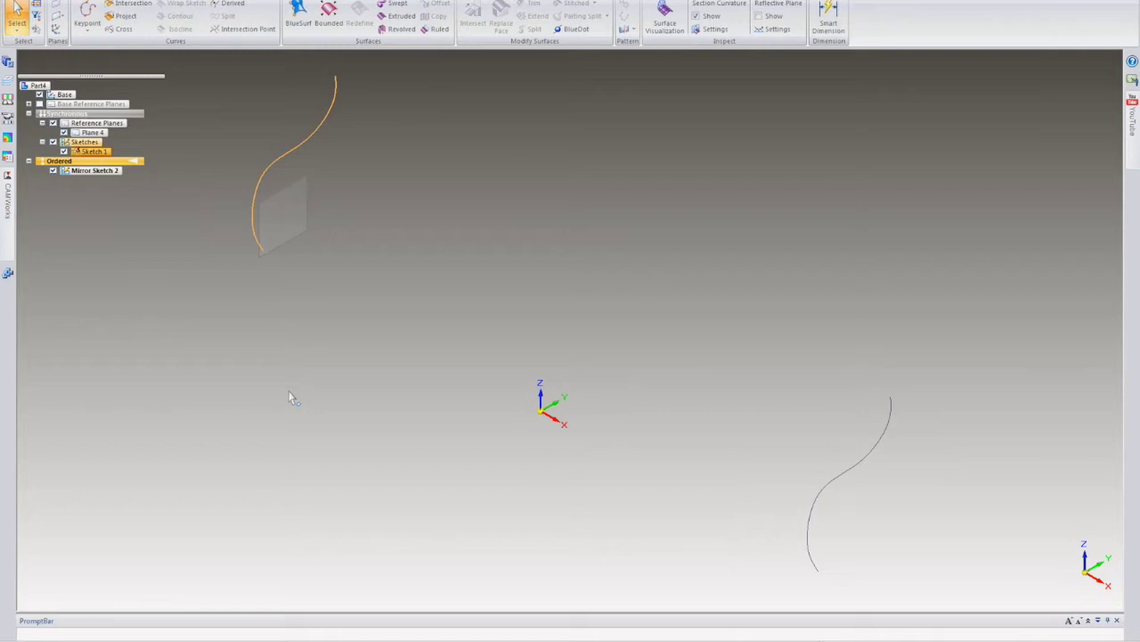
pyautogui.click(315, 379)
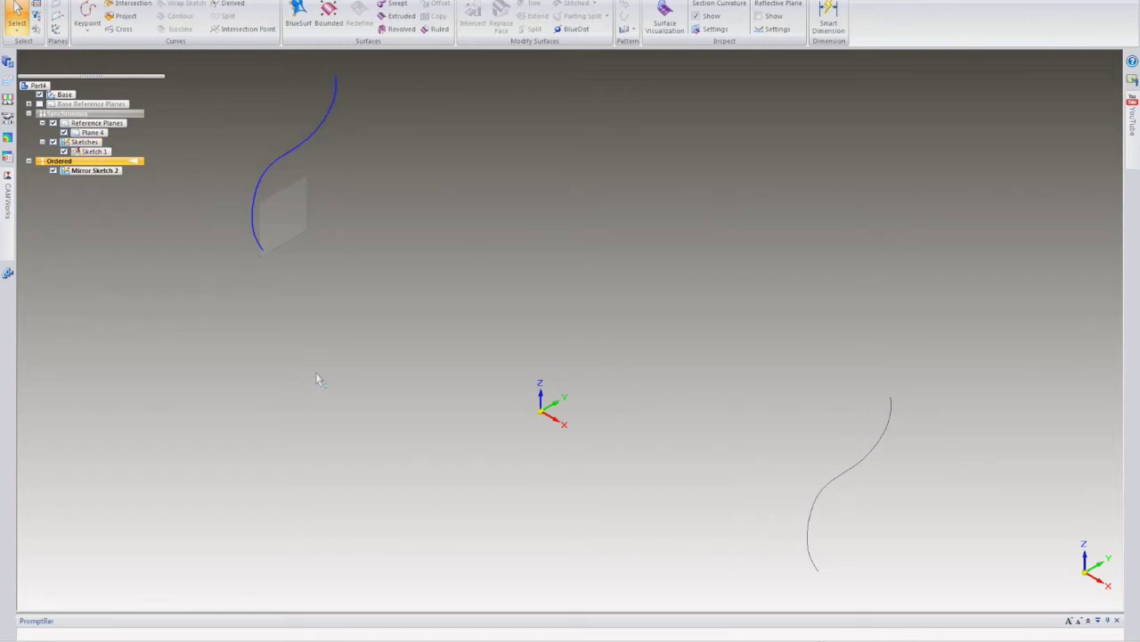
pyautogui.moveTo(315, 356); pyautogui.dragTo(276, 408, button='middle')
pyautogui.scroll(-1, 313, 360)
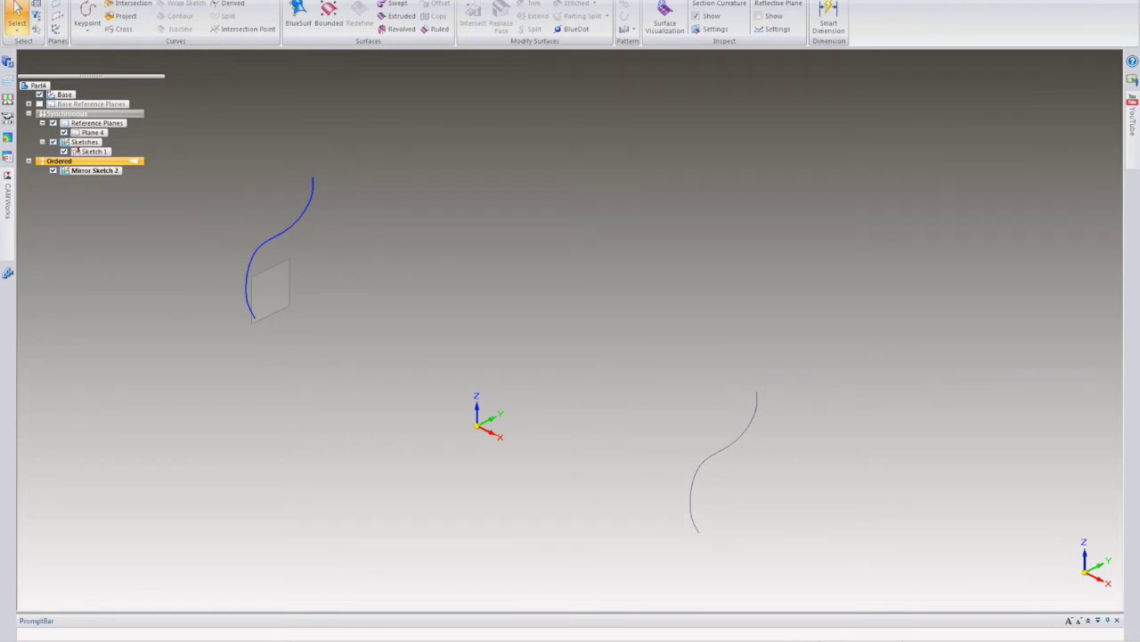
# - Start a new sketch on a plane normal to the original curve, placed at the curve's upper endpoint
pyautogui.click(55, 0)
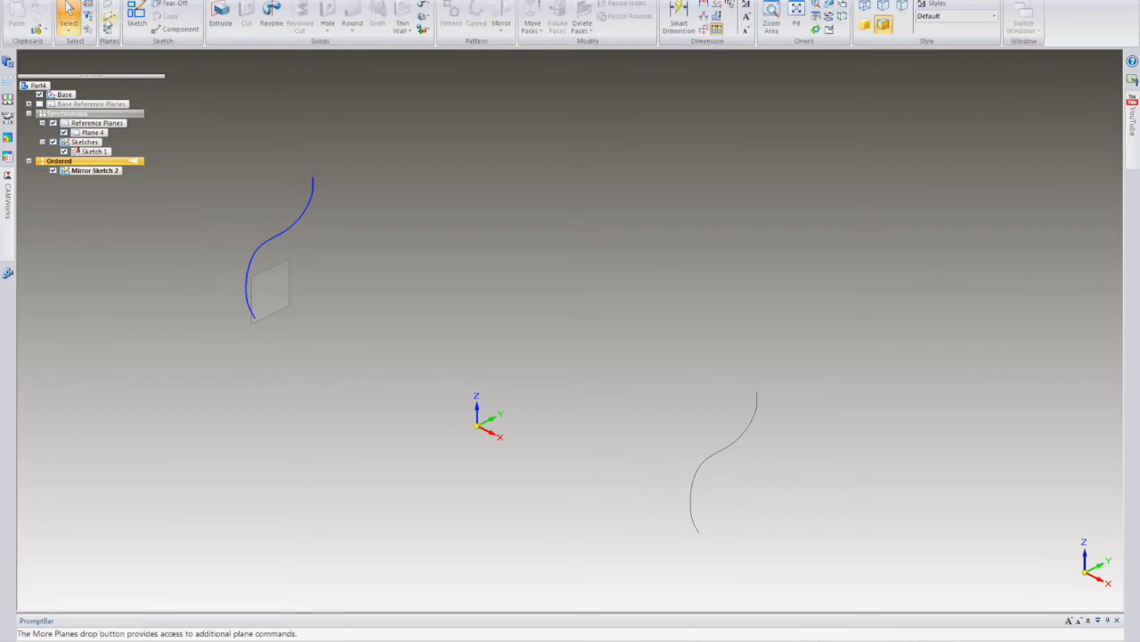
pyautogui.click(137, 16)
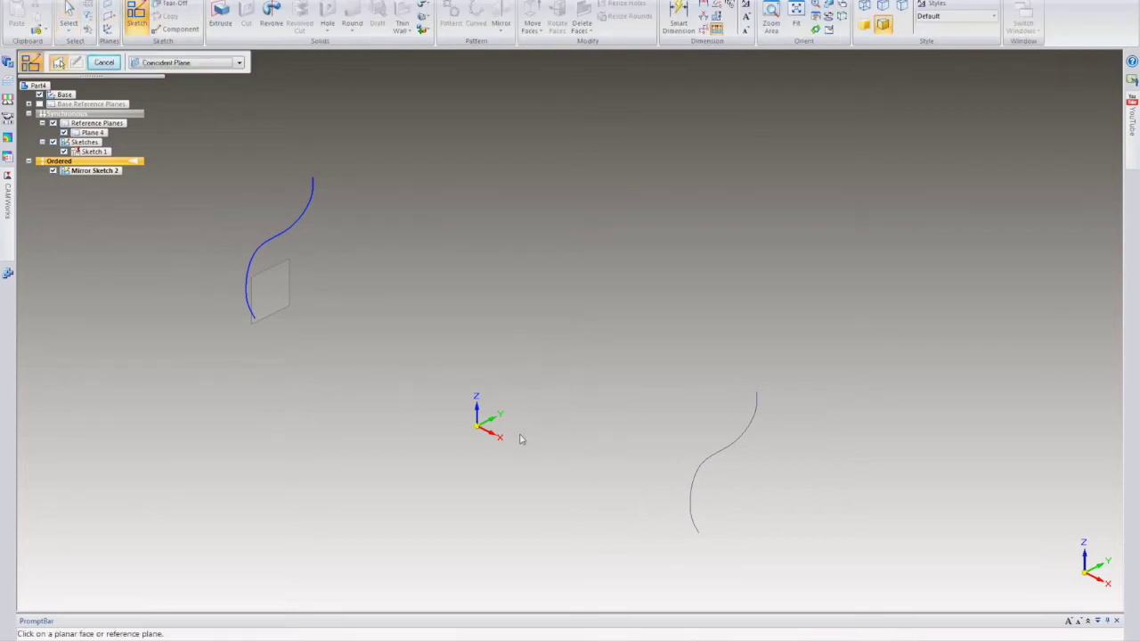
pyautogui.click(163, 64)
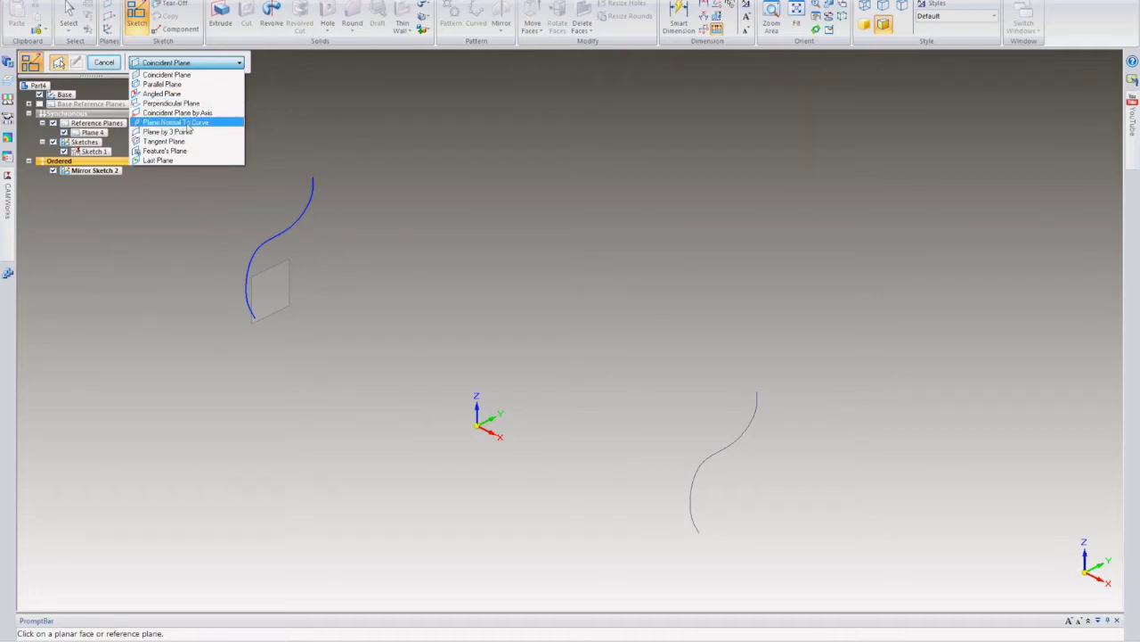
pyautogui.click(203, 134)
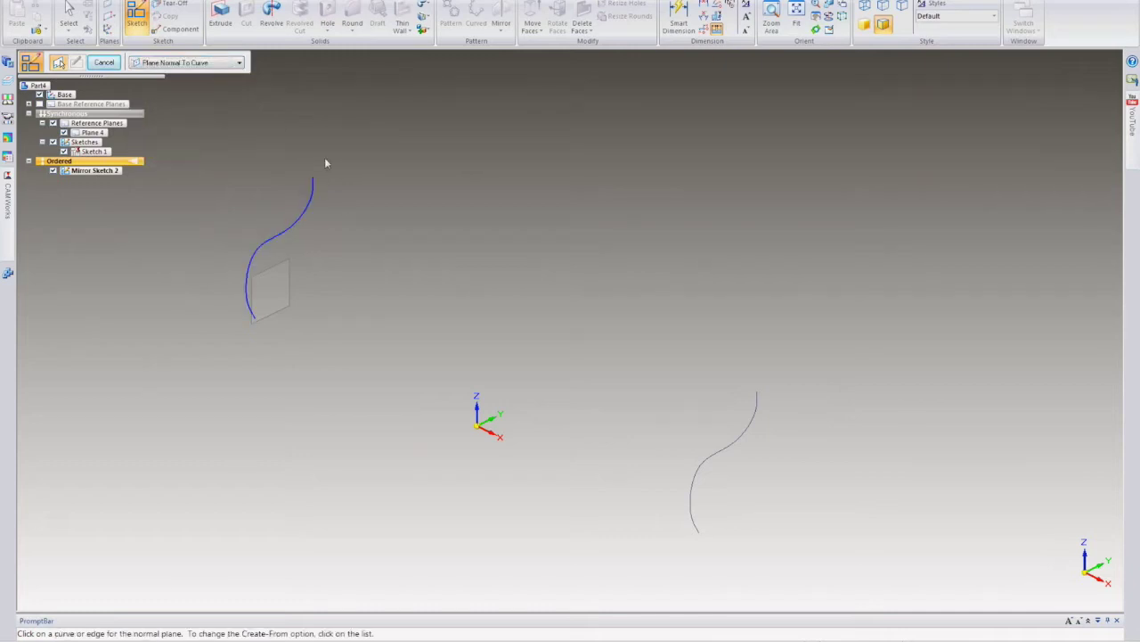
pyautogui.click(325, 163)
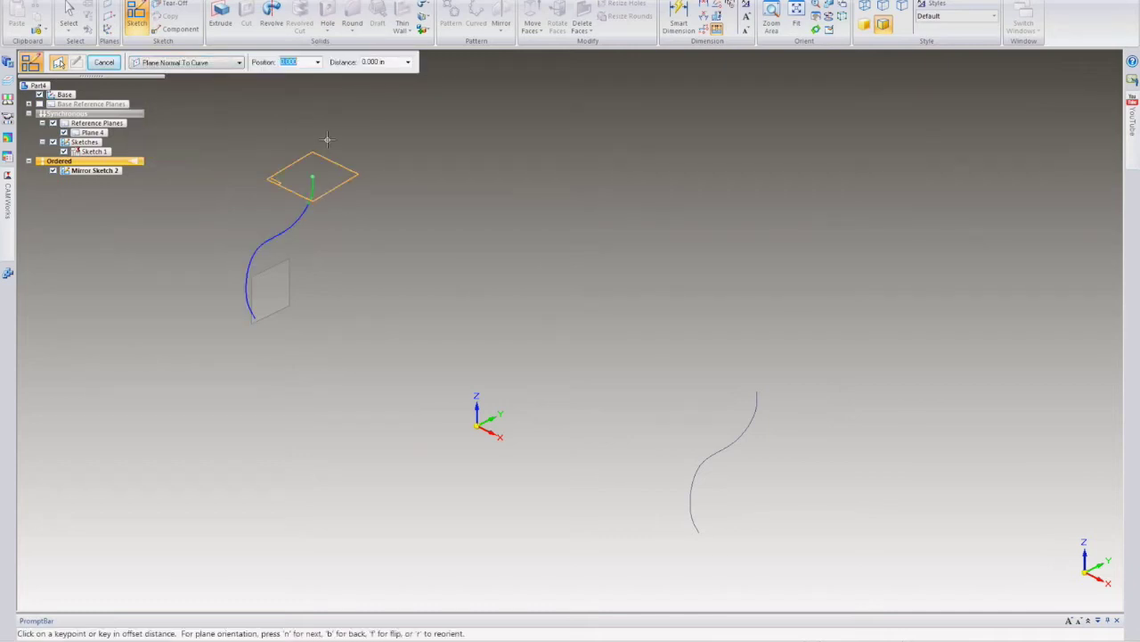
pyautogui.click(327, 139)
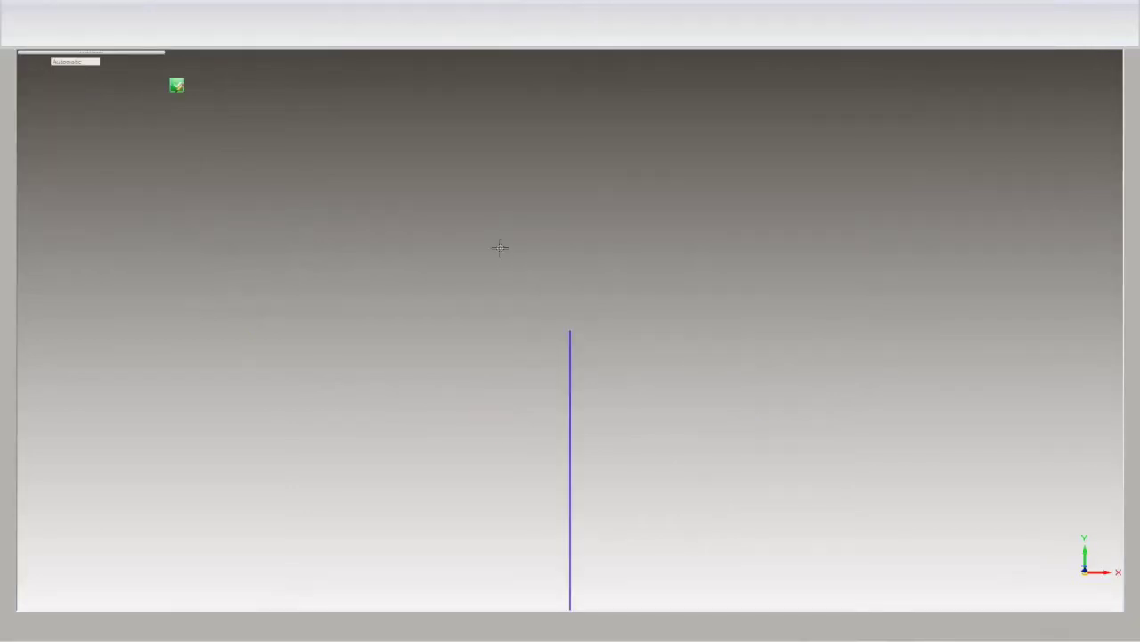
pyautogui.scroll(-6, 500, 248)
pyautogui.moveTo(650, 257)
pyautogui.keyDown('shift'); pyautogui.mouseDown(button='middle')
pyautogui.moveTo(583, 280)
pyautogui.moveTo(558, 264)
pyautogui.mouseUp(button='middle'); pyautogui.keyUp('shift')
pyautogui.scroll(3, 558, 265)
pyautogui.keyDown('shift'); pyautogui.moveTo(650, 275); pyautogui.dragTo(600, 277, button='middle'); pyautogui.keyUp('shift')
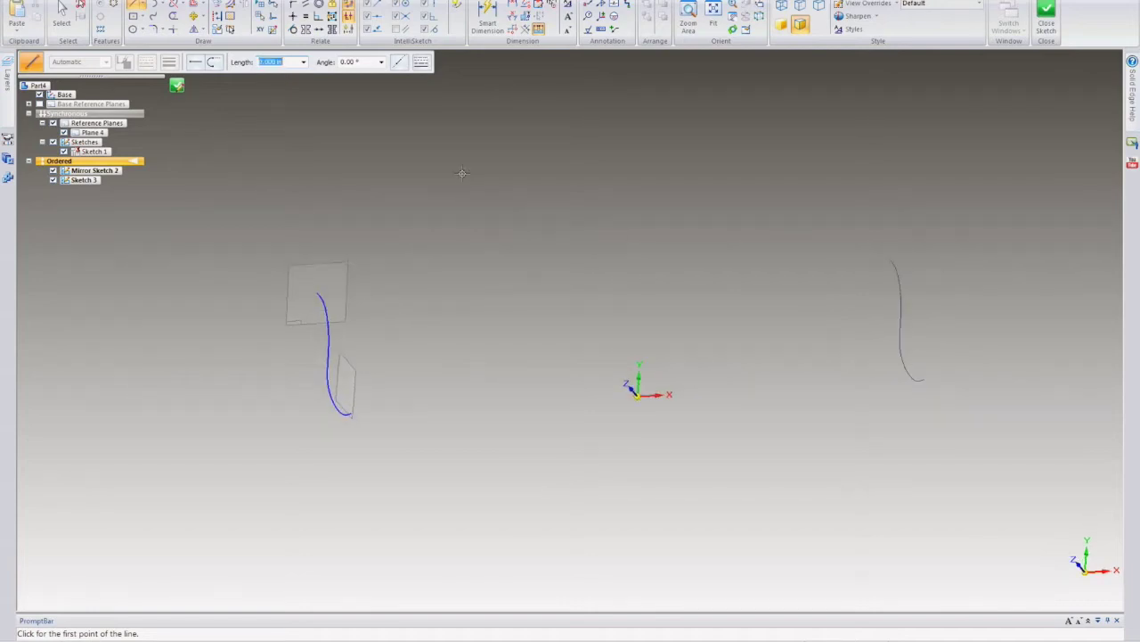
# - Draw a three-point arc joining the upper endpoints of the original and mirrored curves, bulging outward
pyautogui.click(166, 9)
pyautogui.click(183, 34)
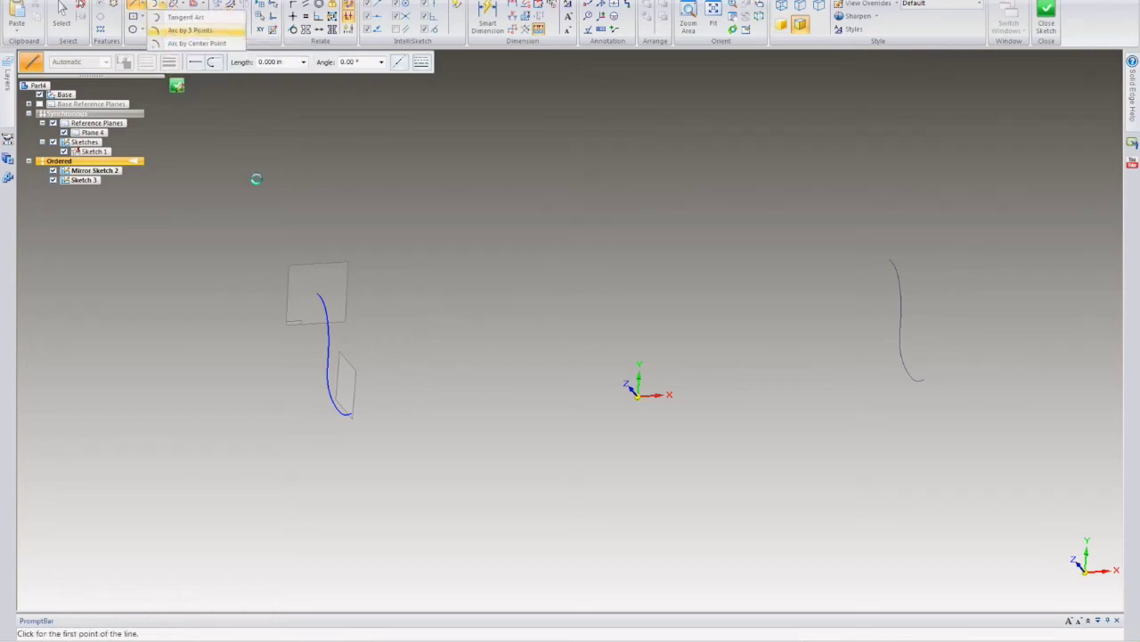
pyautogui.click(318, 294)
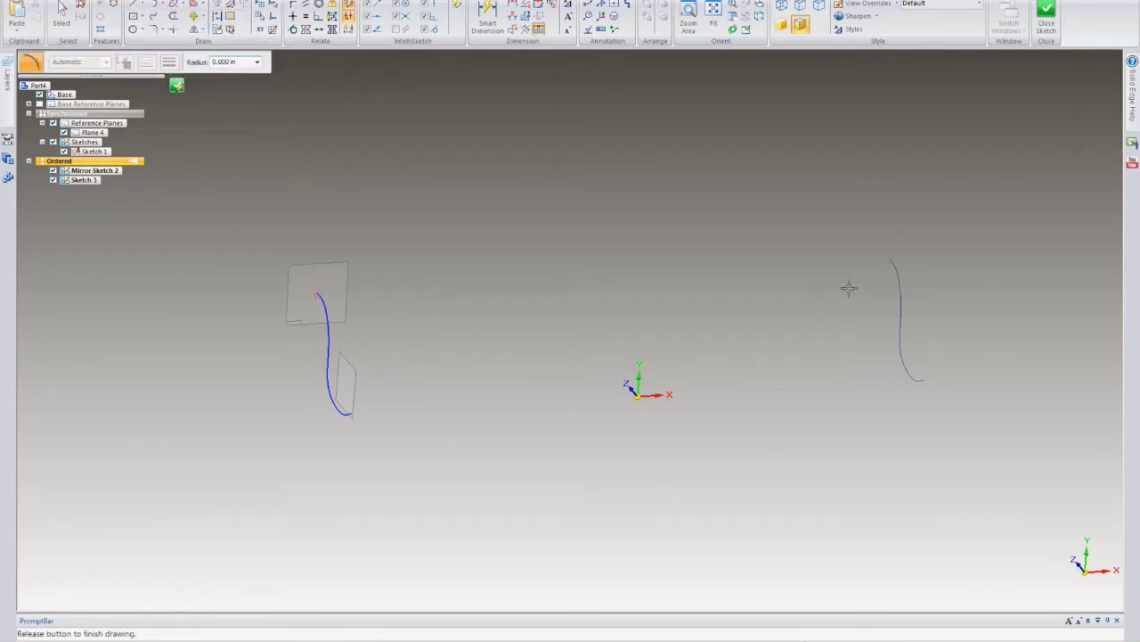
pyautogui.click(891, 264)
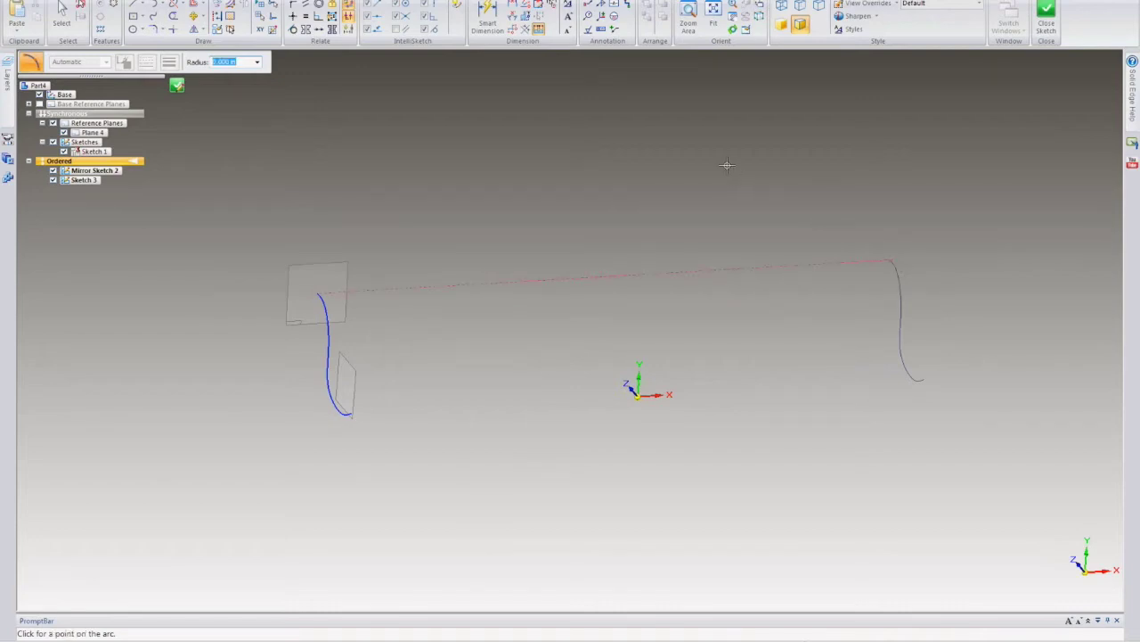
pyautogui.click(616, 76)
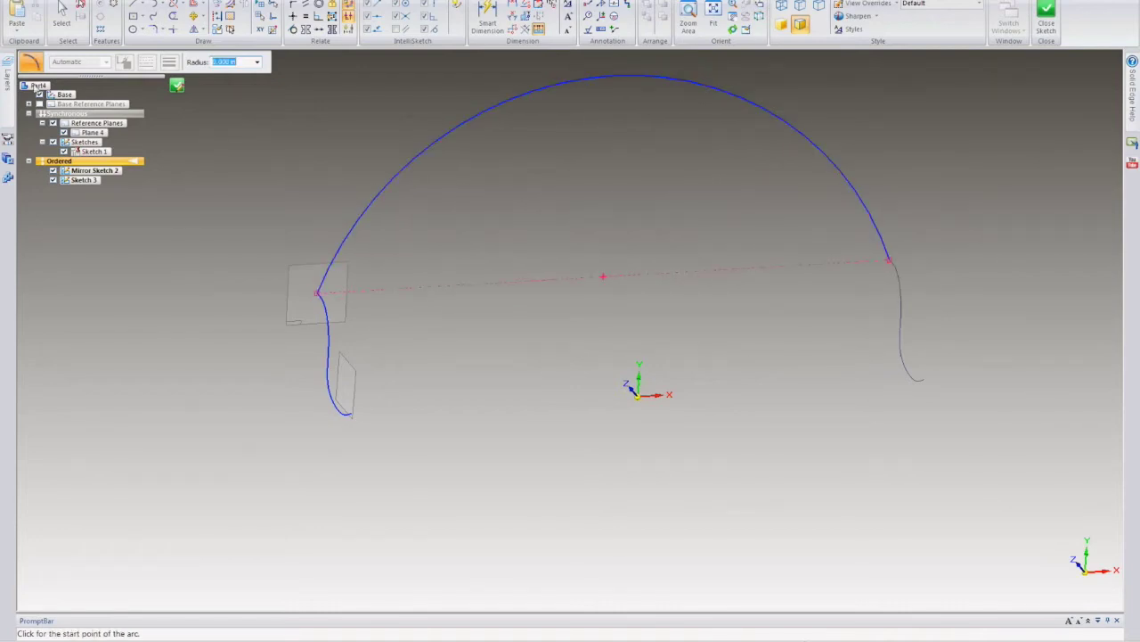
# - Dimension the arc's radius as 10 in and finish the sketch
pyautogui.click(488, 20)
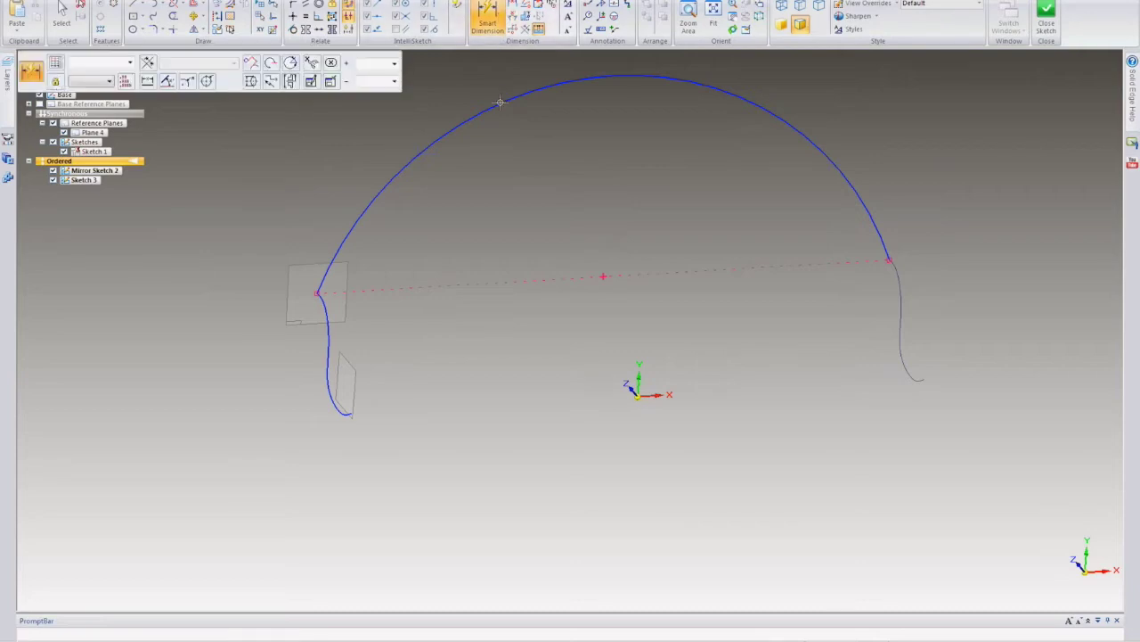
pyautogui.click(486, 105)
pyautogui.click(479, 79)
pyautogui.write('10')
pyautogui.press('Return')
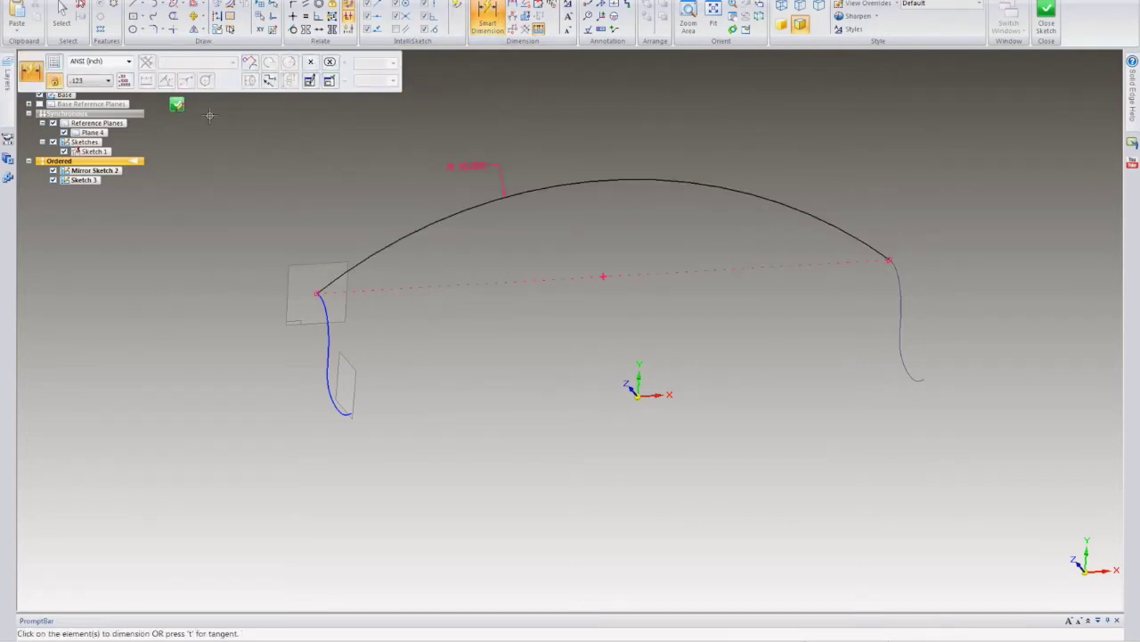
pyautogui.click(177, 105)
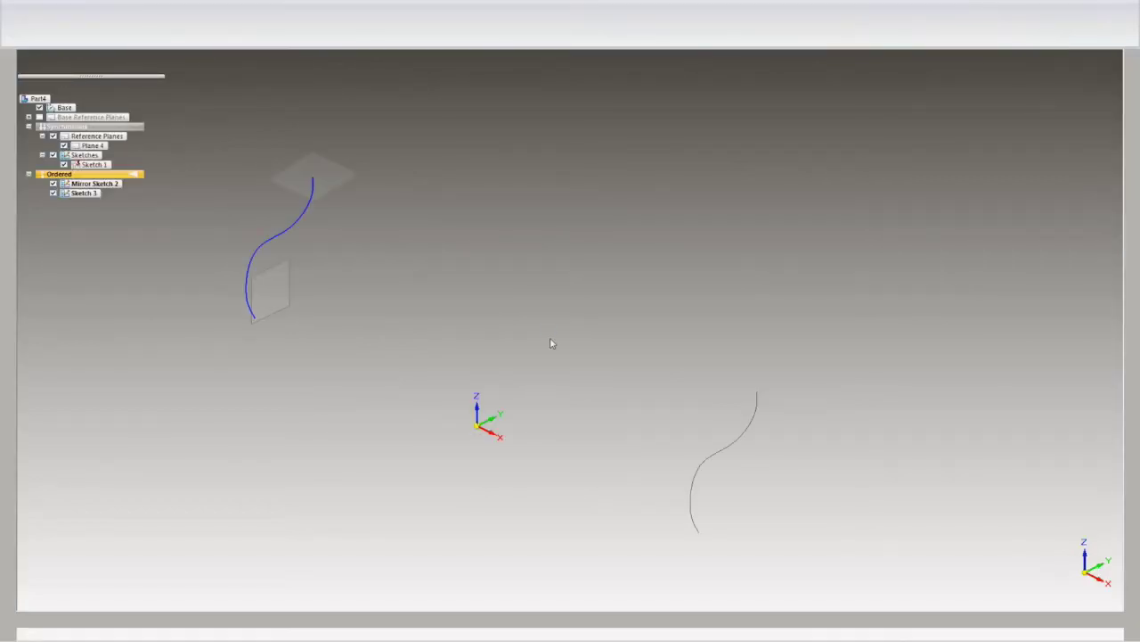
# - Start a new sketch on a plane parallel to the base XZ plane, positioned at the curves' upper endpoints
pyautogui.hotkey('ctrl', 'f')
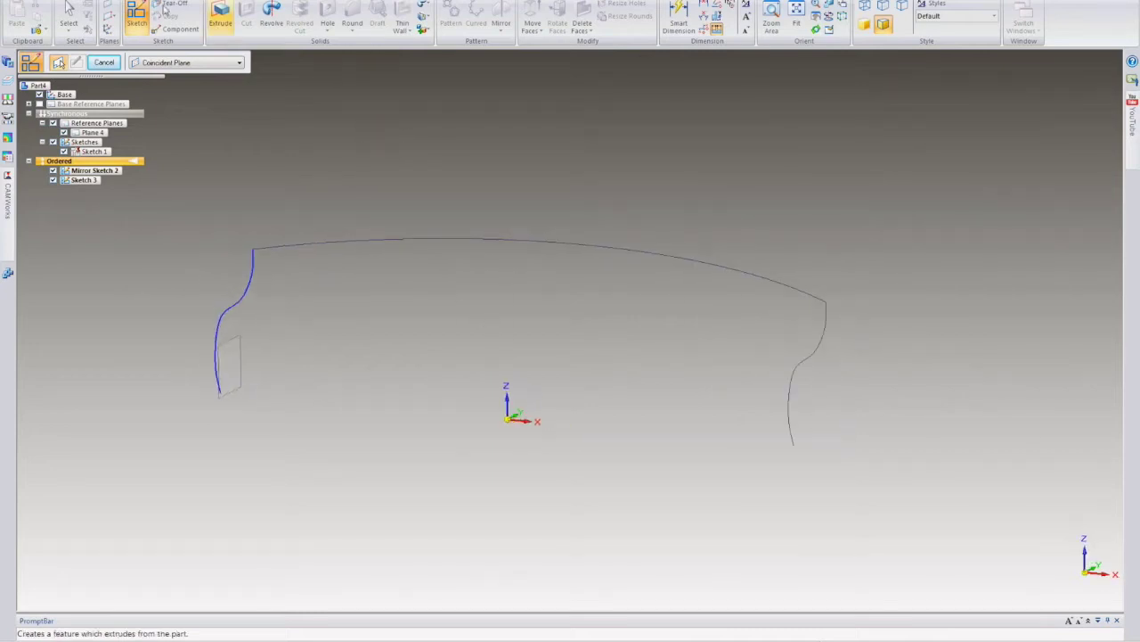
pyautogui.click(187, 63)
pyautogui.click(160, 82)
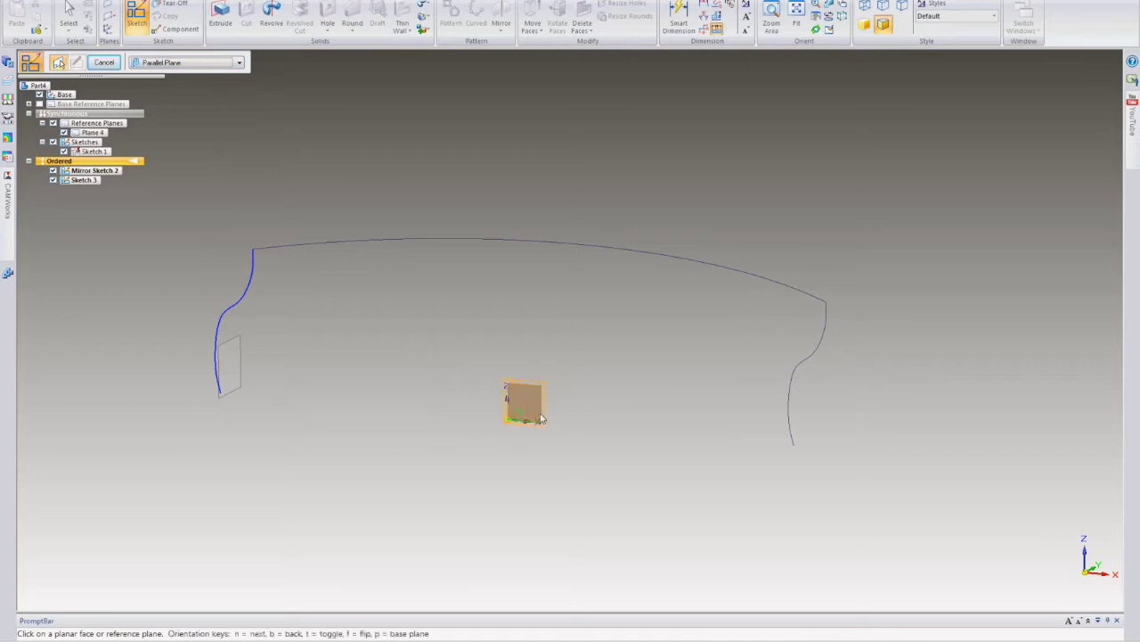
pyautogui.click(524, 401)
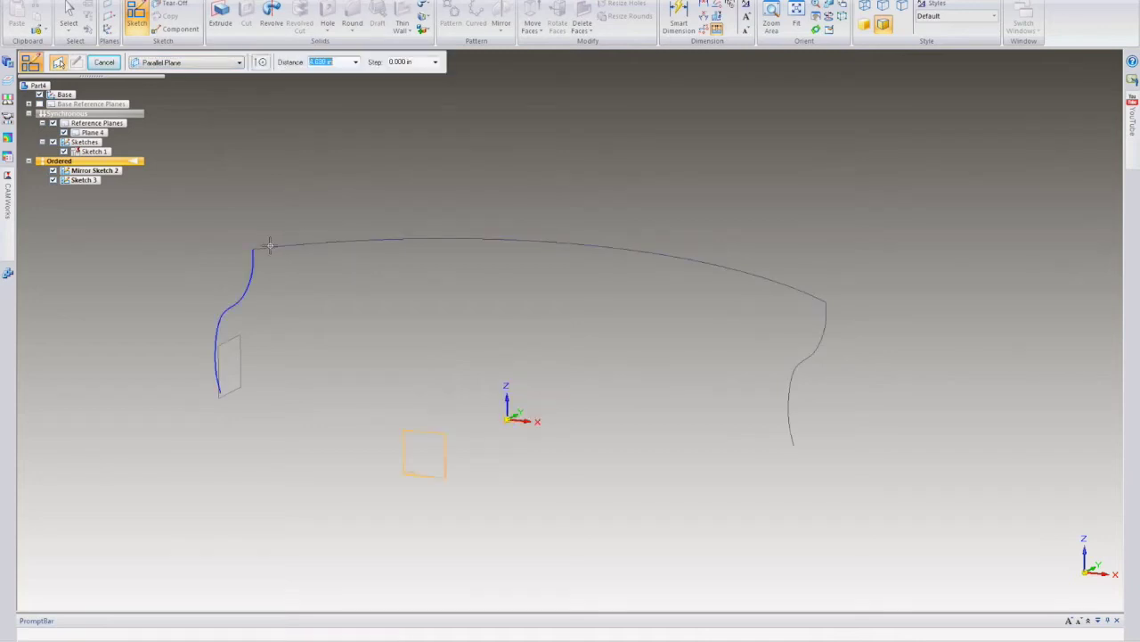
pyautogui.click(357, 238)
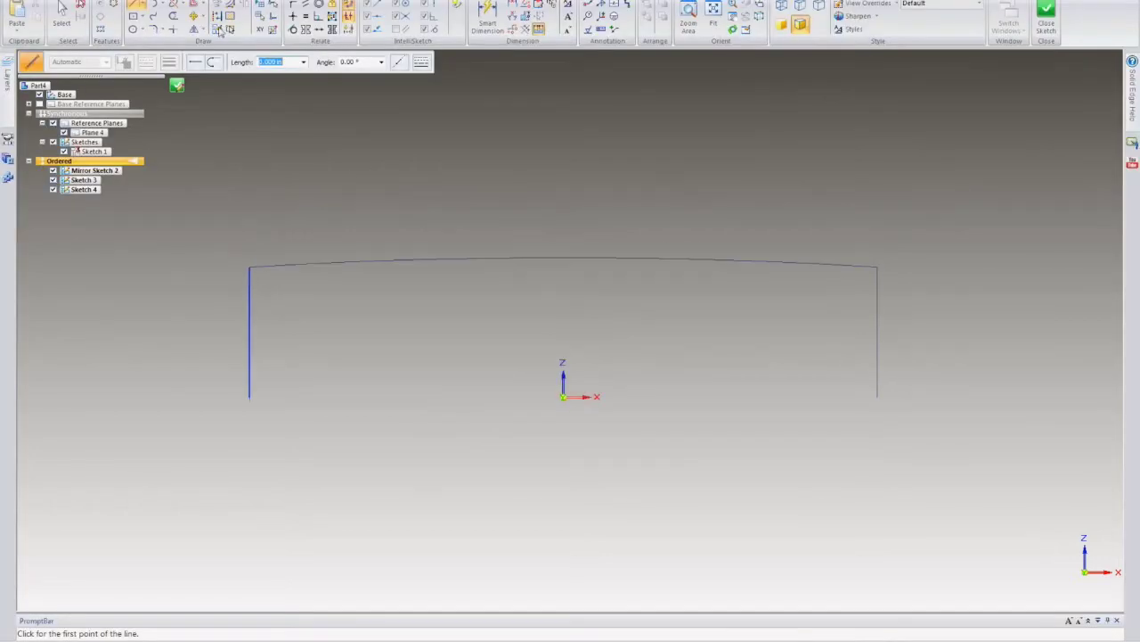
# - Draw a shallow upward-bulging three-point arc between the two curves' upper endpoints and finish the sketch
pyautogui.click(164, 5)
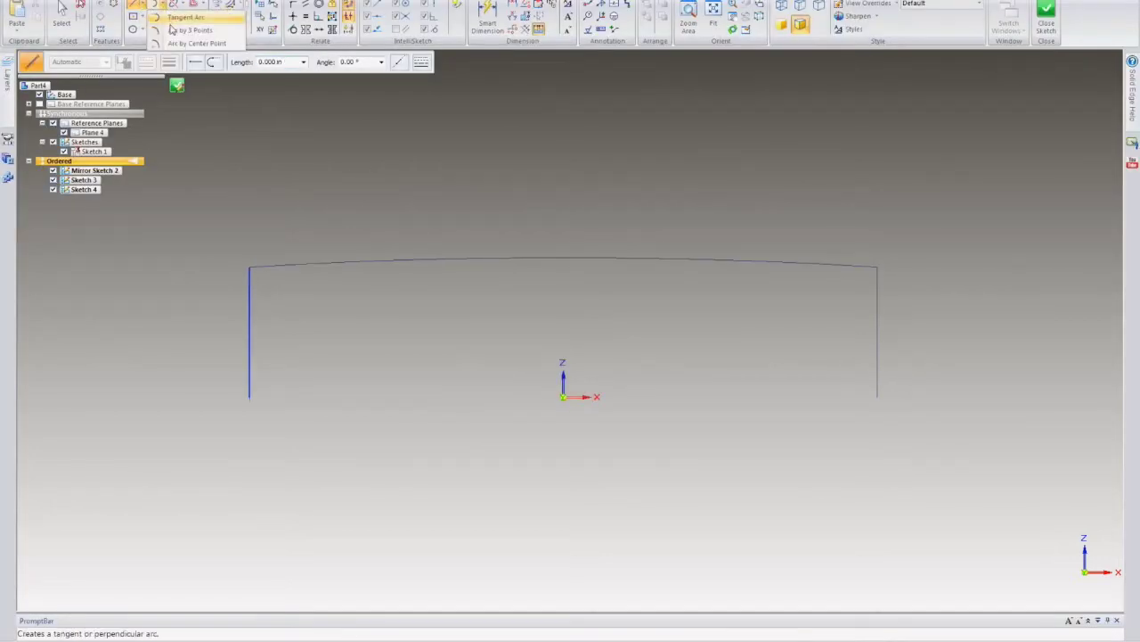
pyautogui.click(173, 29)
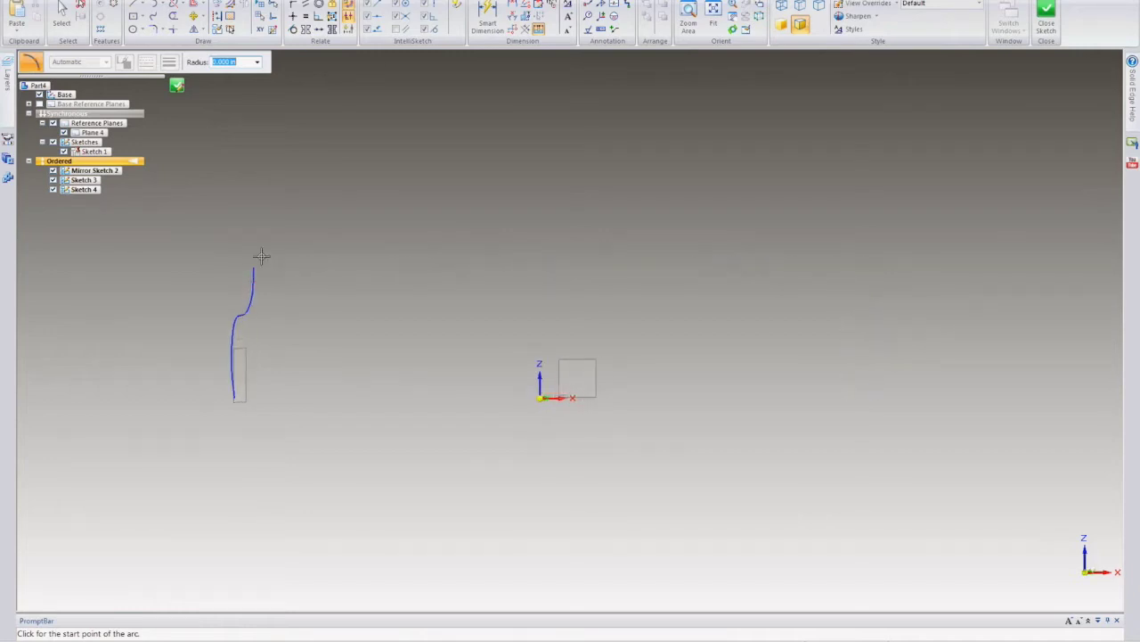
pyautogui.click(252, 266)
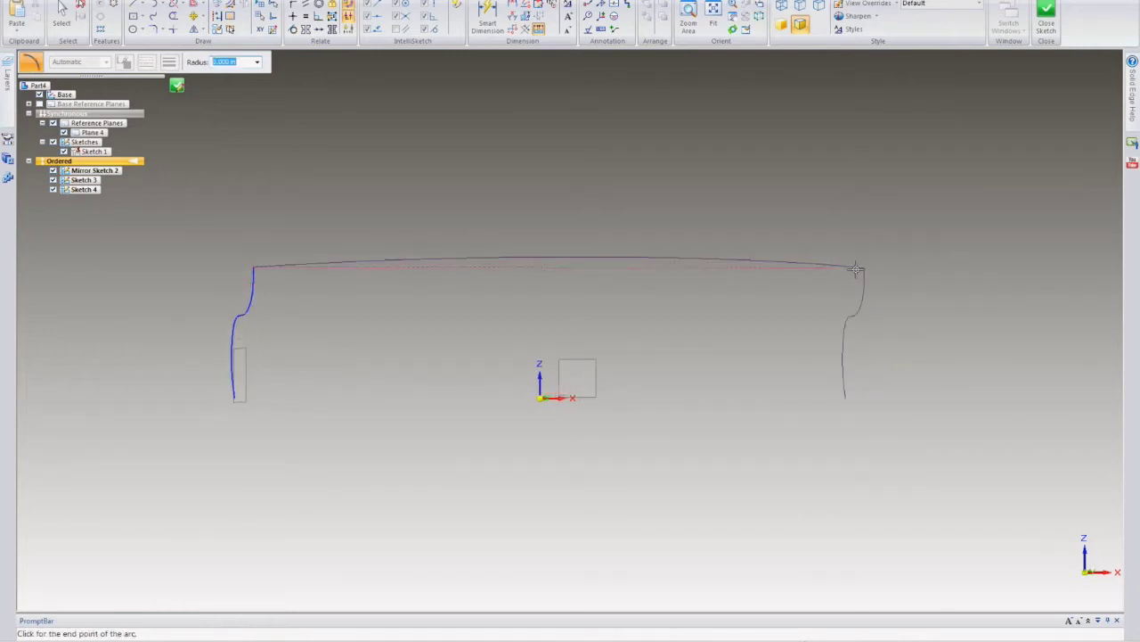
pyautogui.click(865, 268)
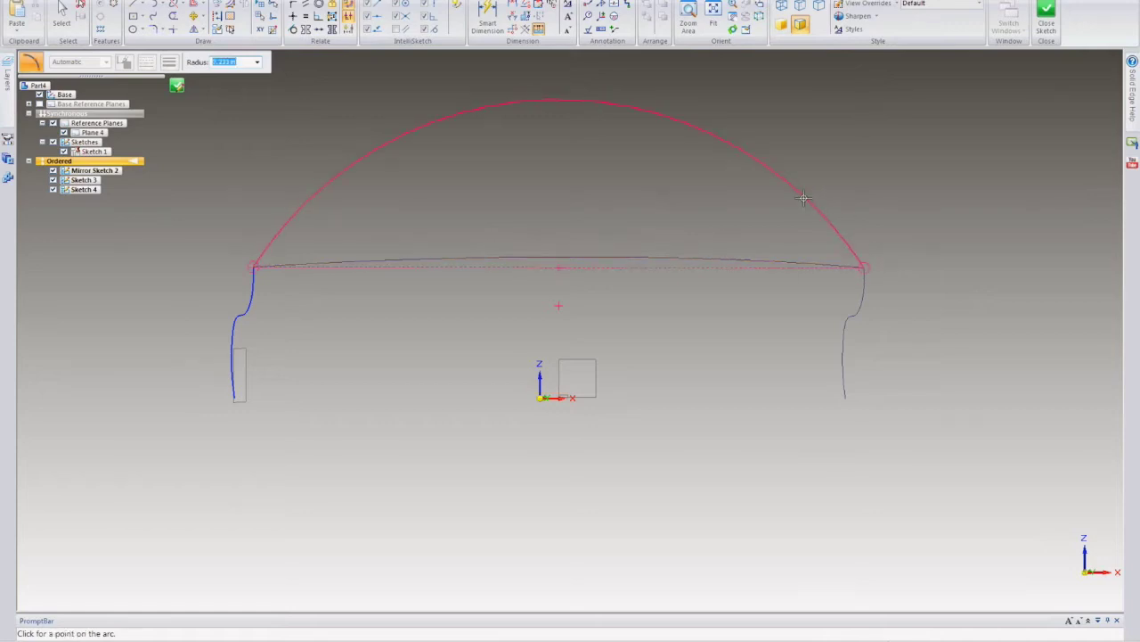
pyautogui.scroll(5, 710, 267)
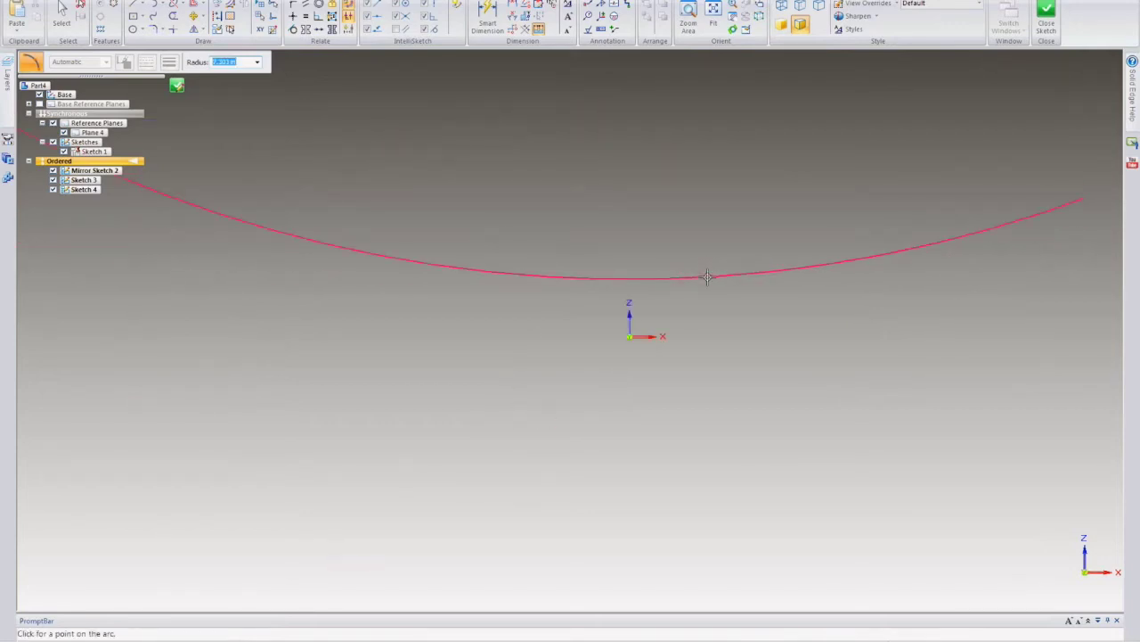
pyautogui.scroll(-3, 707, 277)
pyautogui.click(687, 151)
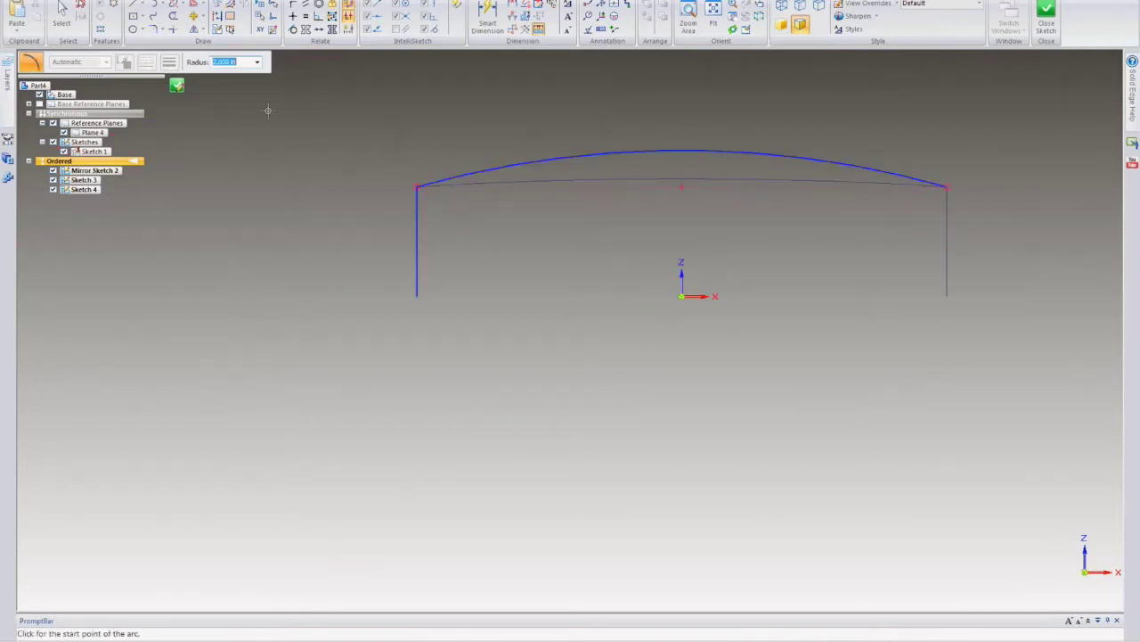
pyautogui.click(178, 87)
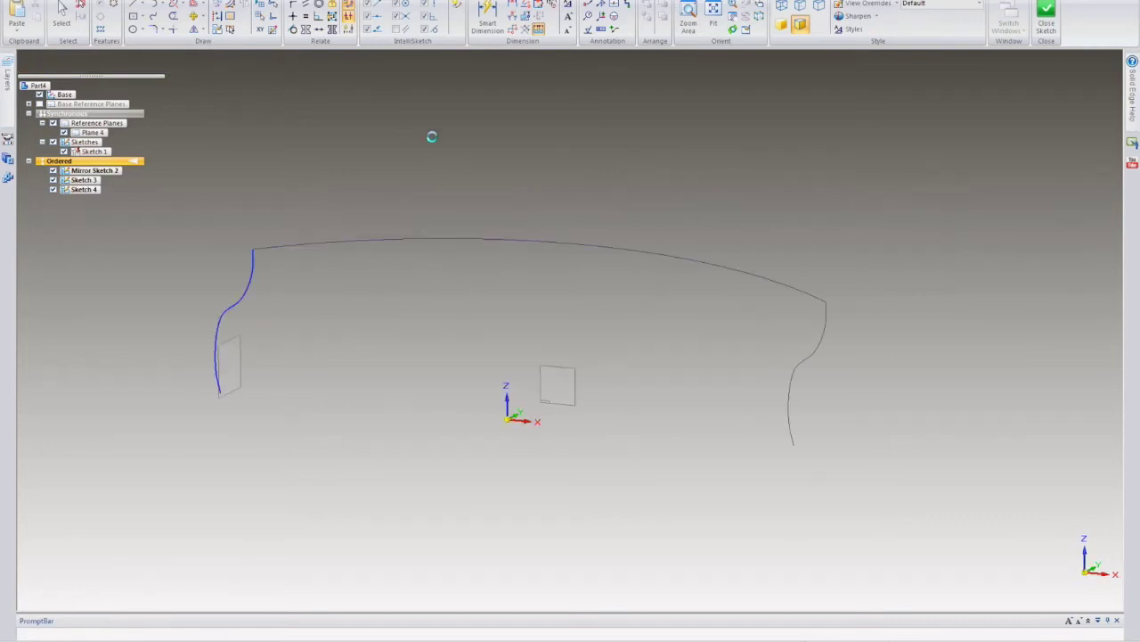
# - Create a cross curve from the two arcs that span the curves' upper endpoints
pyautogui.moveTo(432, 135)
pyautogui.mouseDown(button='middle')
pyautogui.moveTo(502, 168)
pyautogui.moveTo(475, 181)
pyautogui.moveTo(354, 76)
pyautogui.mouseUp(button='middle')
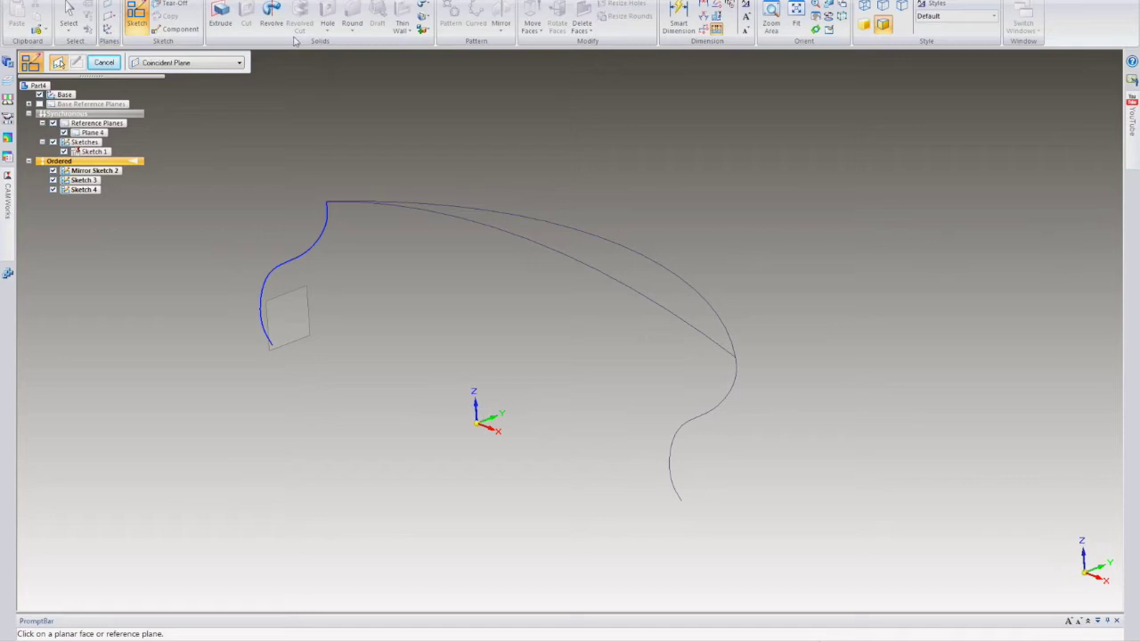
pyautogui.click(112, 0)
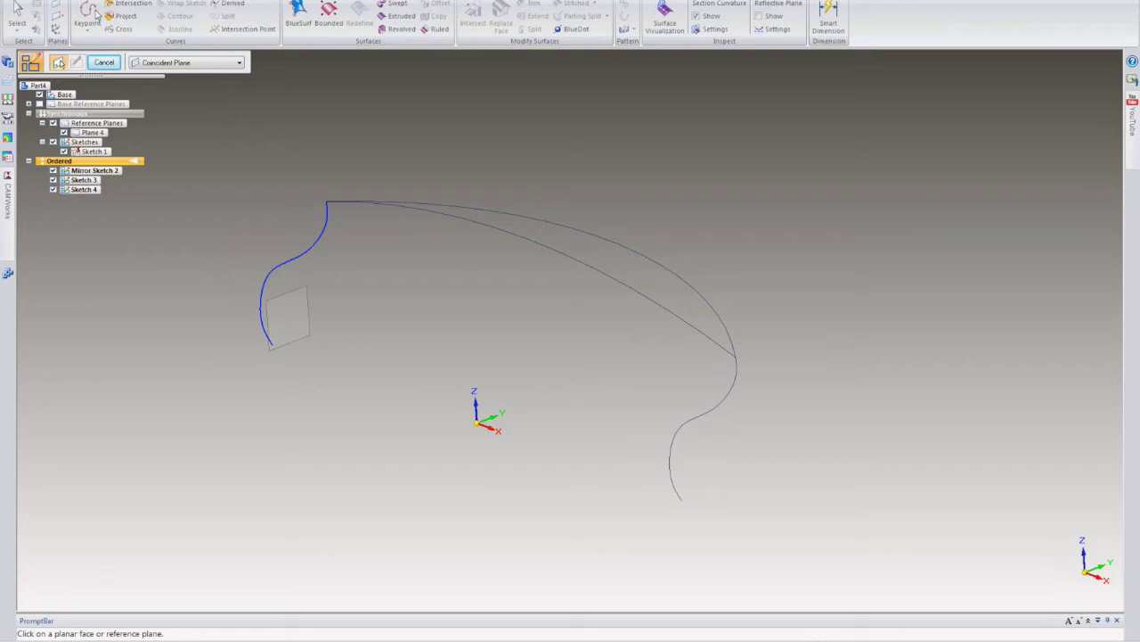
pyautogui.click(120, 29)
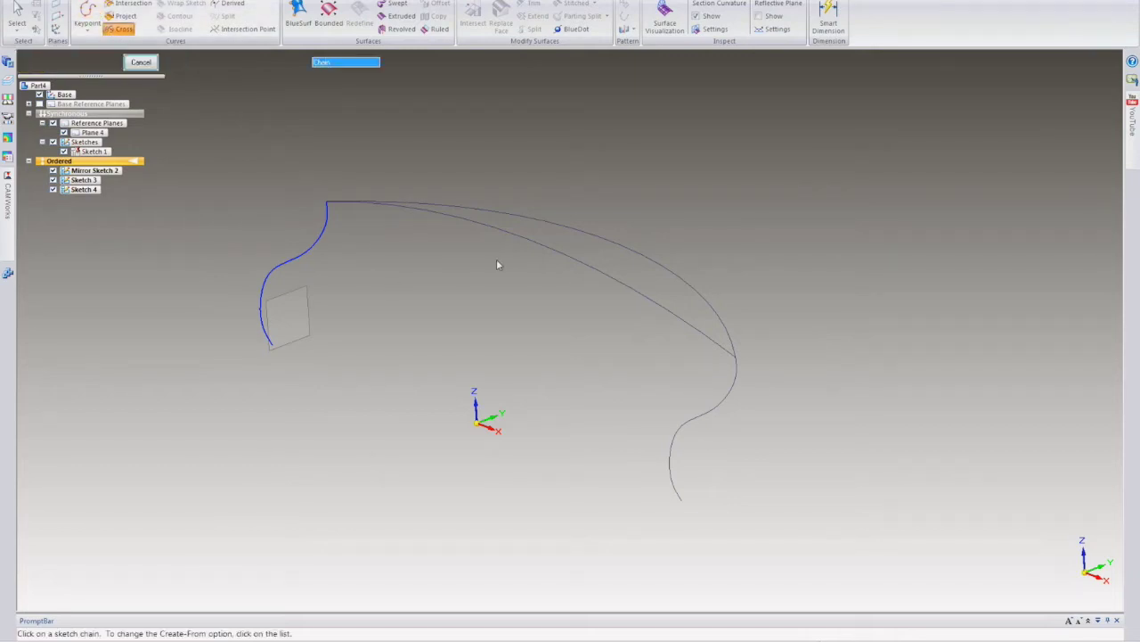
pyautogui.click(528, 217)
pyautogui.rightClick(558, 176)
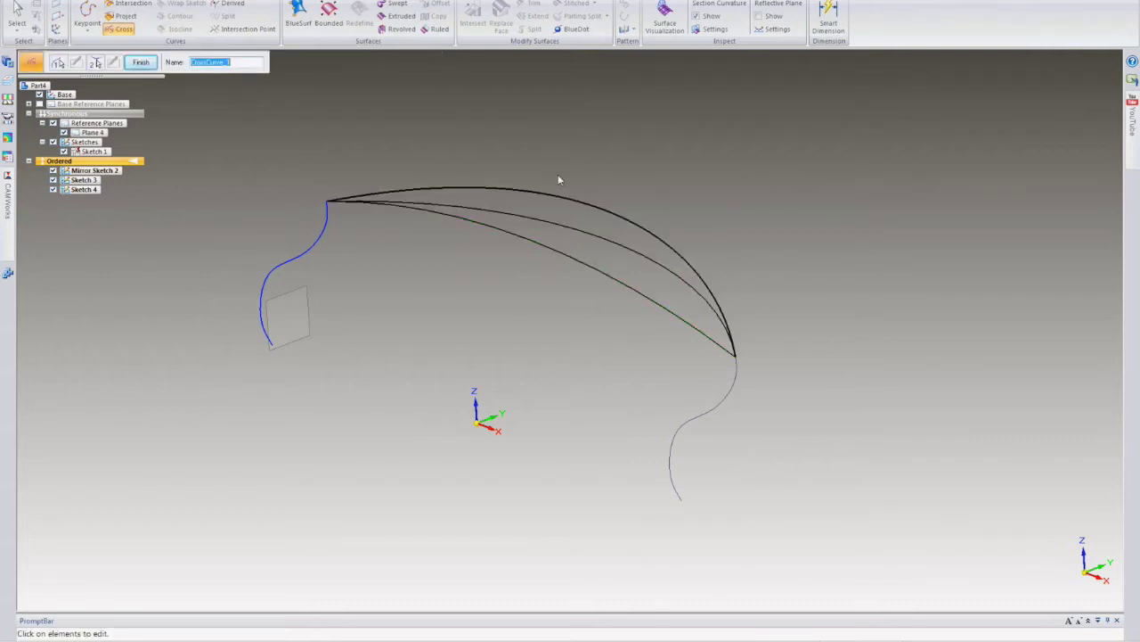
pyautogui.rightClick(558, 176)
# - Raise the midpoint of the shallow vertical-plane arc by dynamic editing so the cross curve arches higher
pyautogui.moveTo(823, 308); pyautogui.dragTo(632, 234, button='middle')
pyautogui.moveTo(677, 269)
pyautogui.mouseDown(button='middle')
pyautogui.moveTo(664, 257)
pyautogui.moveTo(721, 270)
pyautogui.moveTo(629, 256)
pyautogui.mouseUp(button='middle')
pyautogui.click(17, 13)
pyautogui.click(628, 257)
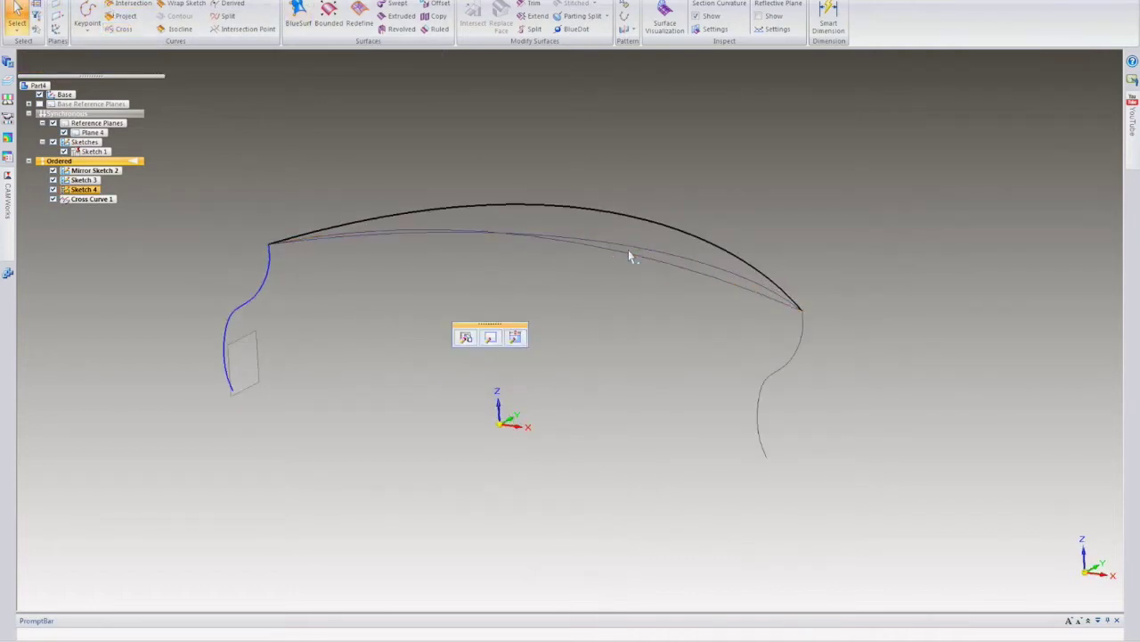
pyautogui.click(532, 237)
pyautogui.moveTo(539, 248); pyautogui.dragTo(531, 236, button='middle')
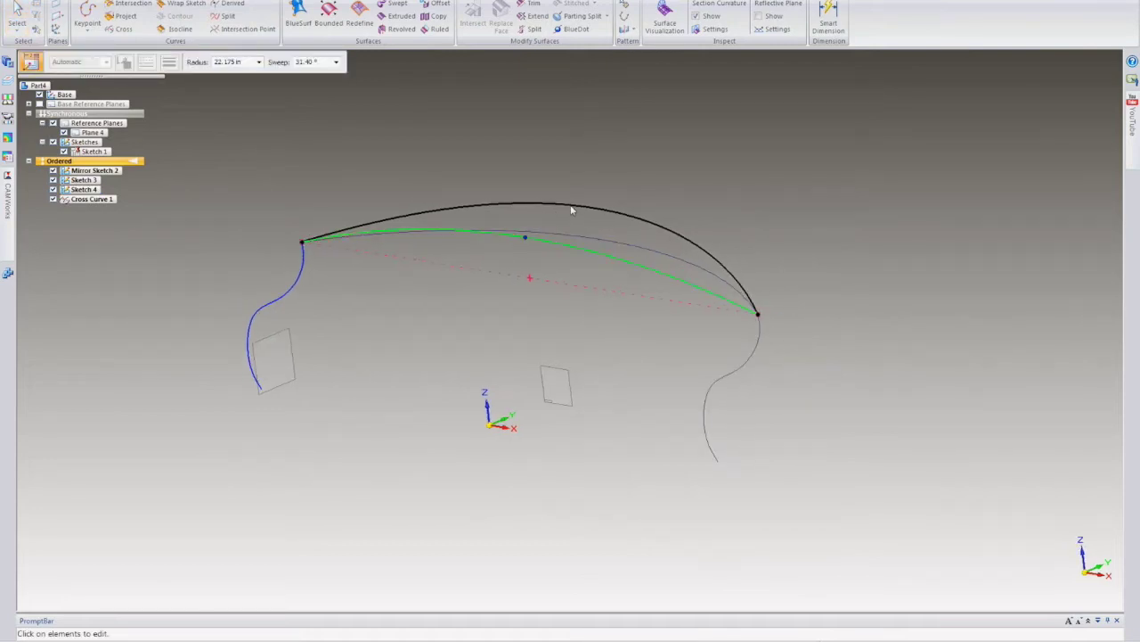
pyautogui.moveTo(525, 237); pyautogui.dragTo(521, 200)
pyautogui.moveTo(719, 358)
pyautogui.mouseDown(button='middle')
pyautogui.moveTo(723, 342)
pyautogui.moveTo(606, 344)
pyautogui.moveTo(484, 324)
pyautogui.mouseUp(button='middle')
pyautogui.press('Escape')
pyautogui.press('Escape')
pyautogui.moveTo(263, 244); pyautogui.dragTo(288, 255, button='middle')
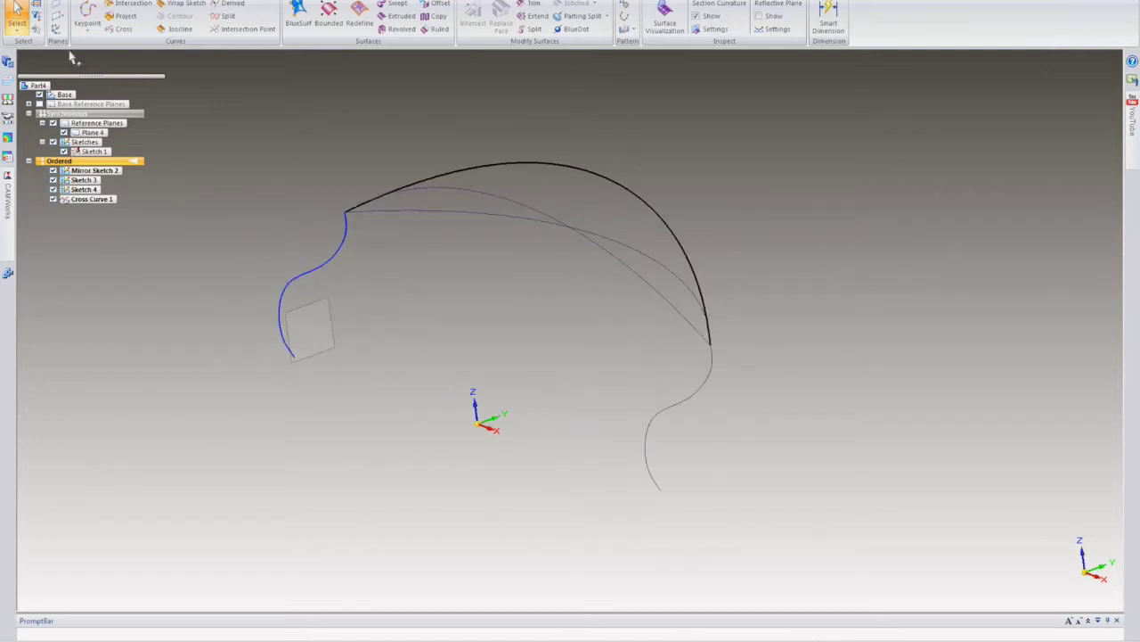
# - Start a new sketch coincident with the base XY plane
pyautogui.click(46, 3)
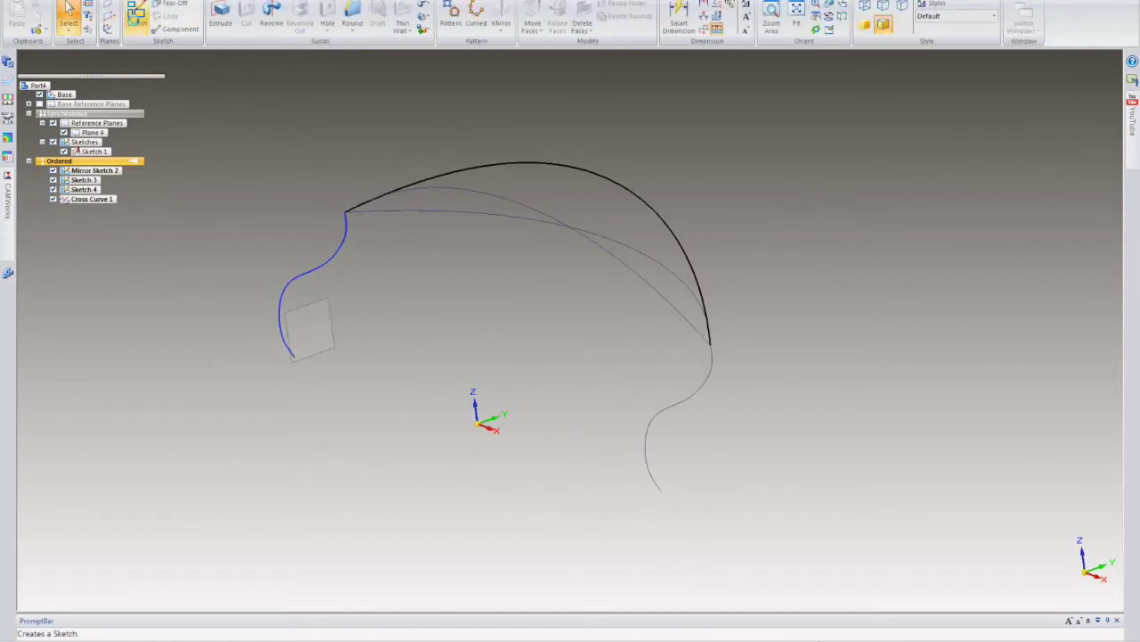
pyautogui.click(137, 20)
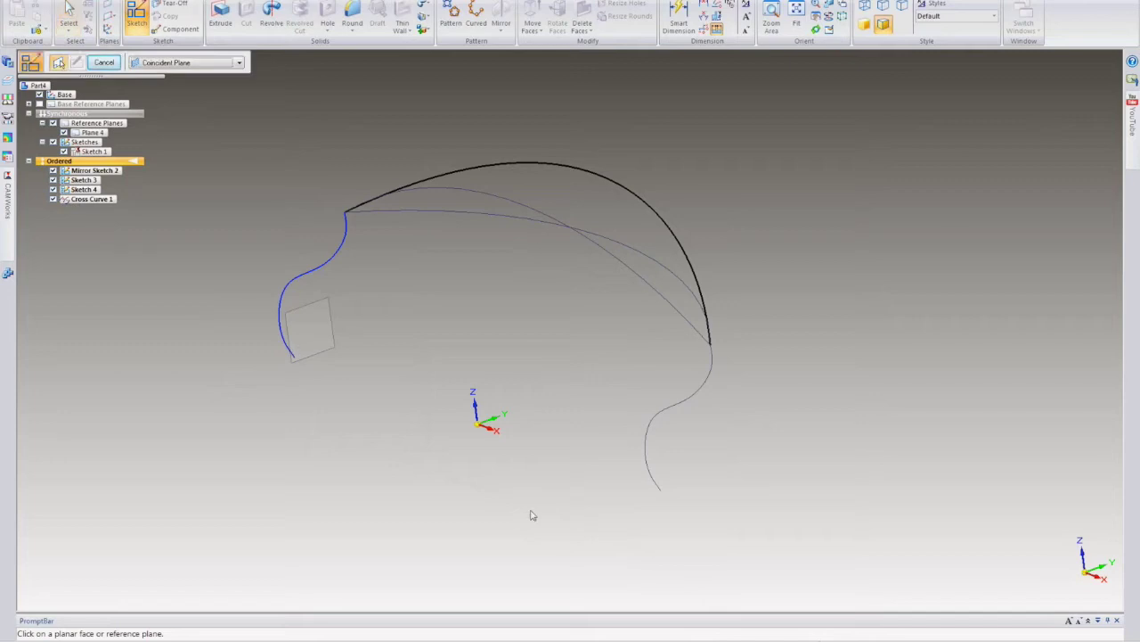
pyautogui.click(499, 421)
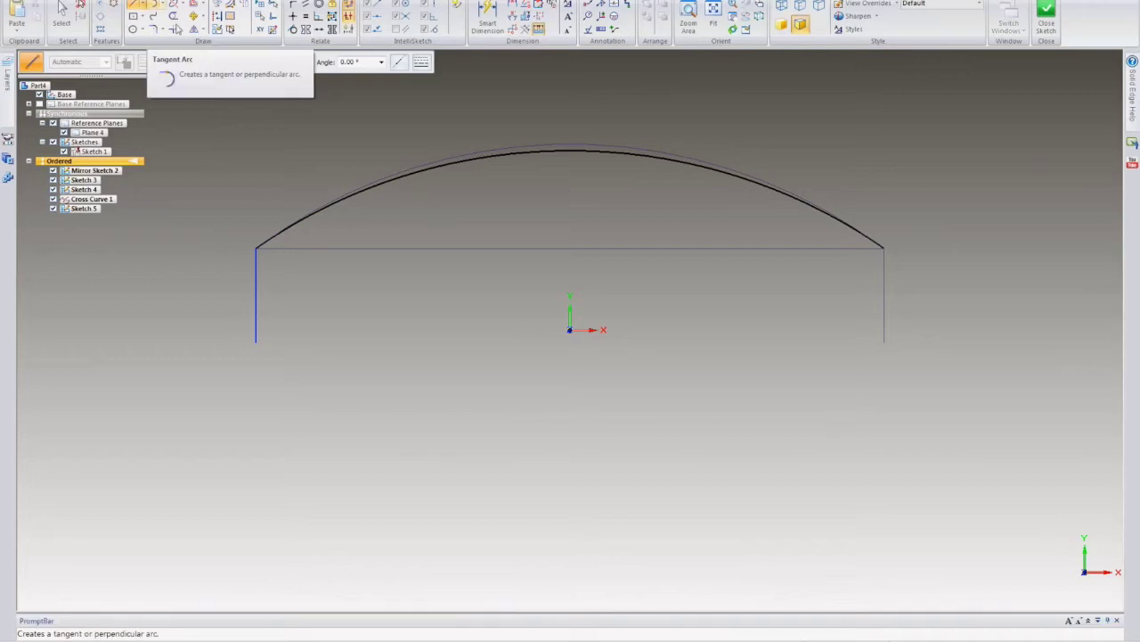
# - Draw a three-point arc between the lower ends of the original and mirrored curves, bulging the same way as the upper arc
pyautogui.click(163, 5)
pyautogui.click(184, 32)
pyautogui.click(256, 342)
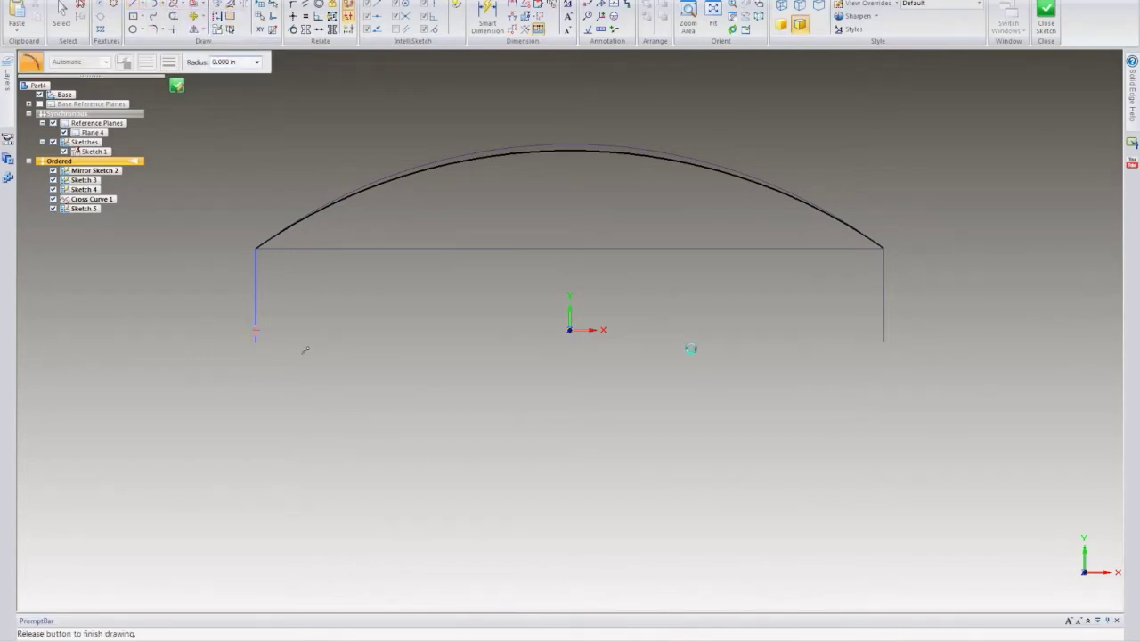
pyautogui.click(885, 339)
pyautogui.click(783, 158)
# - Delete the alignment relationship between the lower arc's endpoints and finish the sketch
pyautogui.moveTo(733, 257); pyautogui.dragTo(527, 339, button='middle')
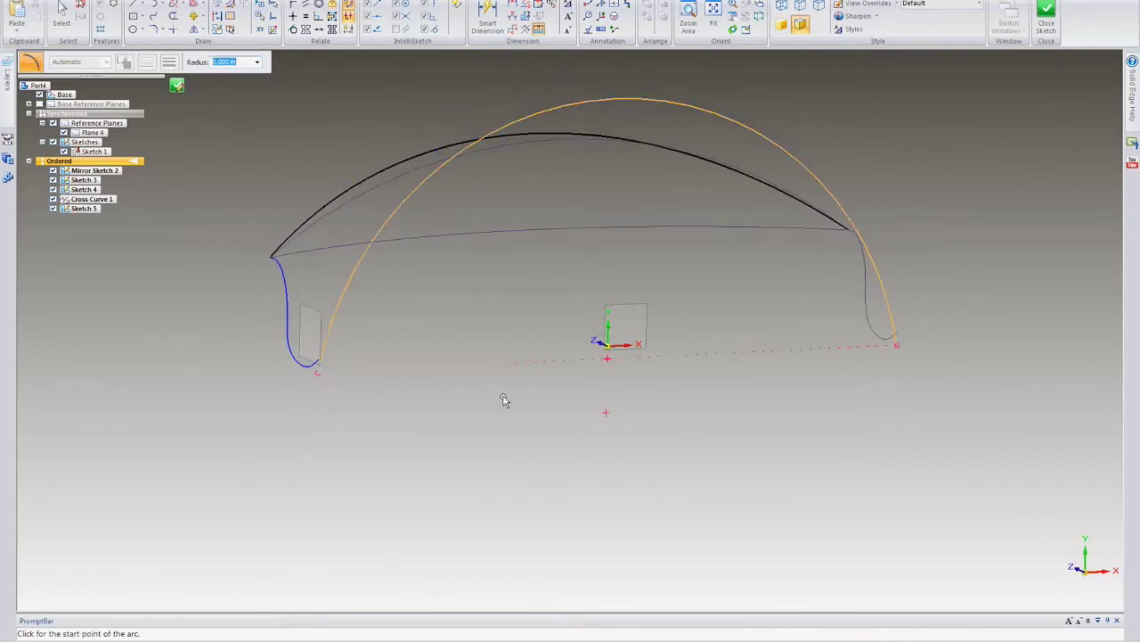
pyautogui.press('Escape')
pyautogui.rightClick(538, 429)
pyautogui.click(408, 438)
pyautogui.moveTo(420, 420)
pyautogui.mouseDown(button='middle')
pyautogui.moveTo(377, 425)
pyautogui.moveTo(411, 440)
pyautogui.mouseUp(button='middle')
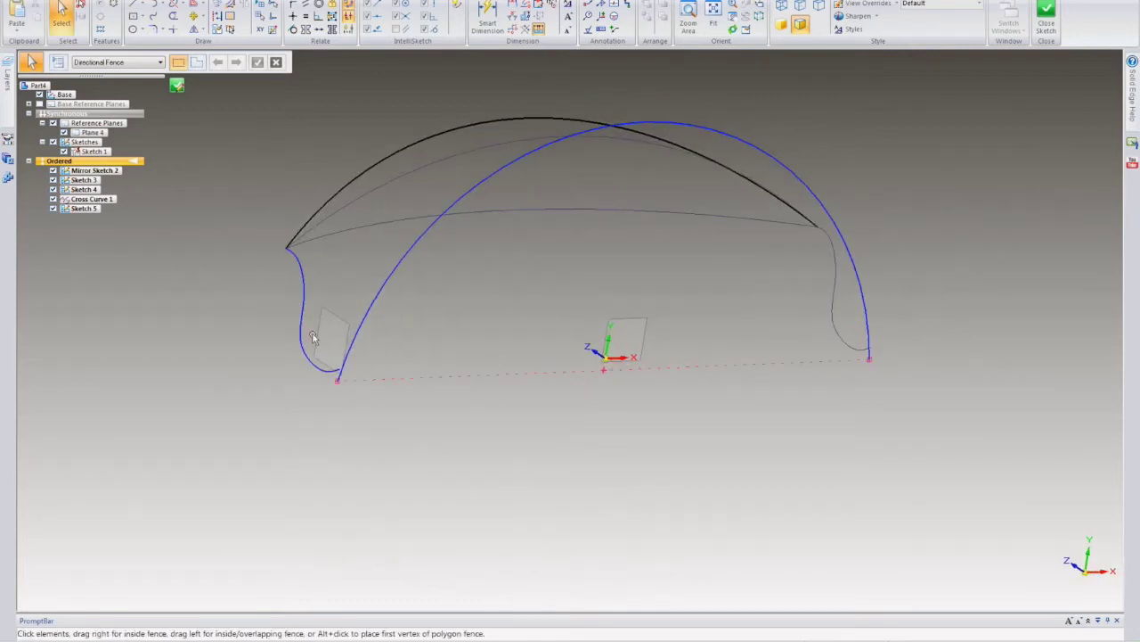
pyautogui.click(573, 376)
pyautogui.press('Delete')
pyautogui.click(176, 86)
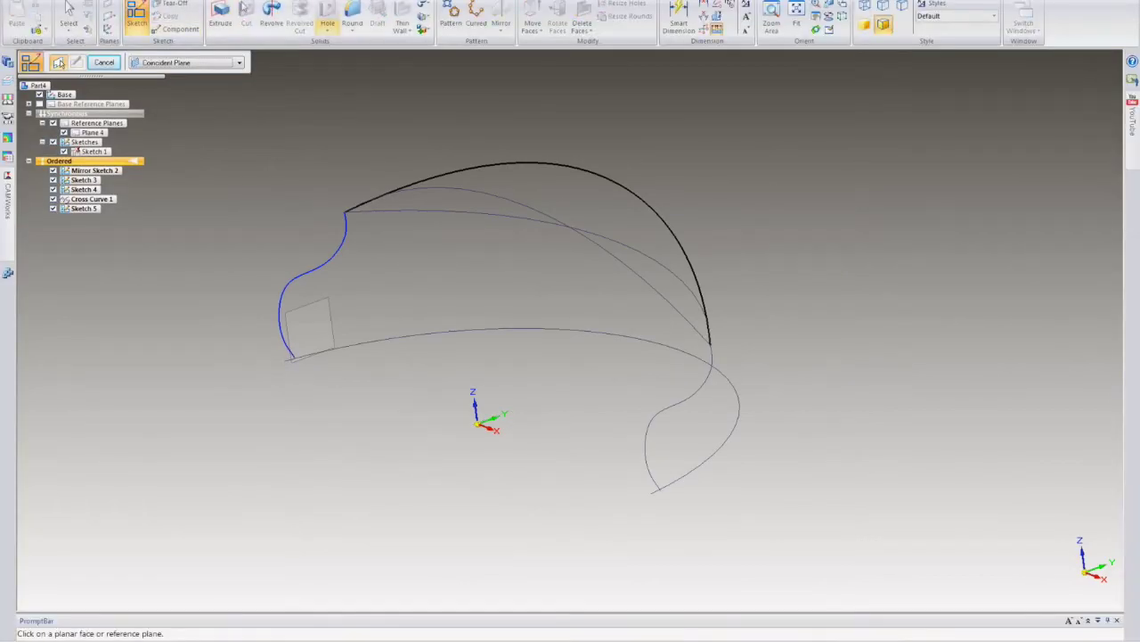
# - Try to place a BlueDot joining the lower arc's endpoint to the original S-curve's lower end
pyautogui.click(178, 2)
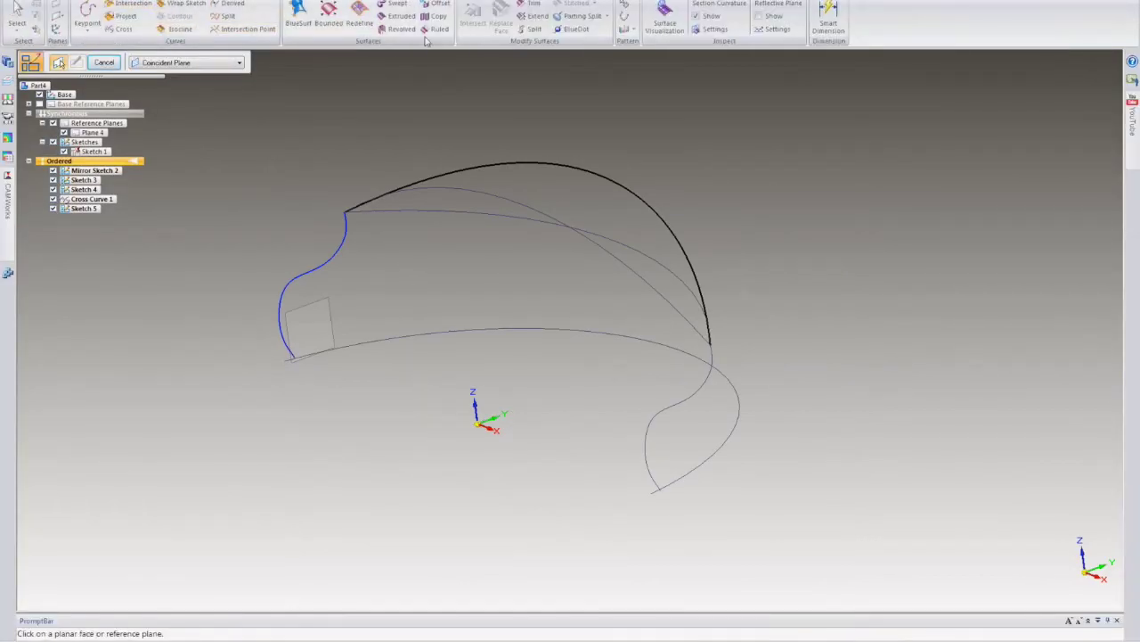
pyautogui.click(572, 30)
pyautogui.scroll(1, 236, 375)
pyautogui.scroll(3, 281, 361)
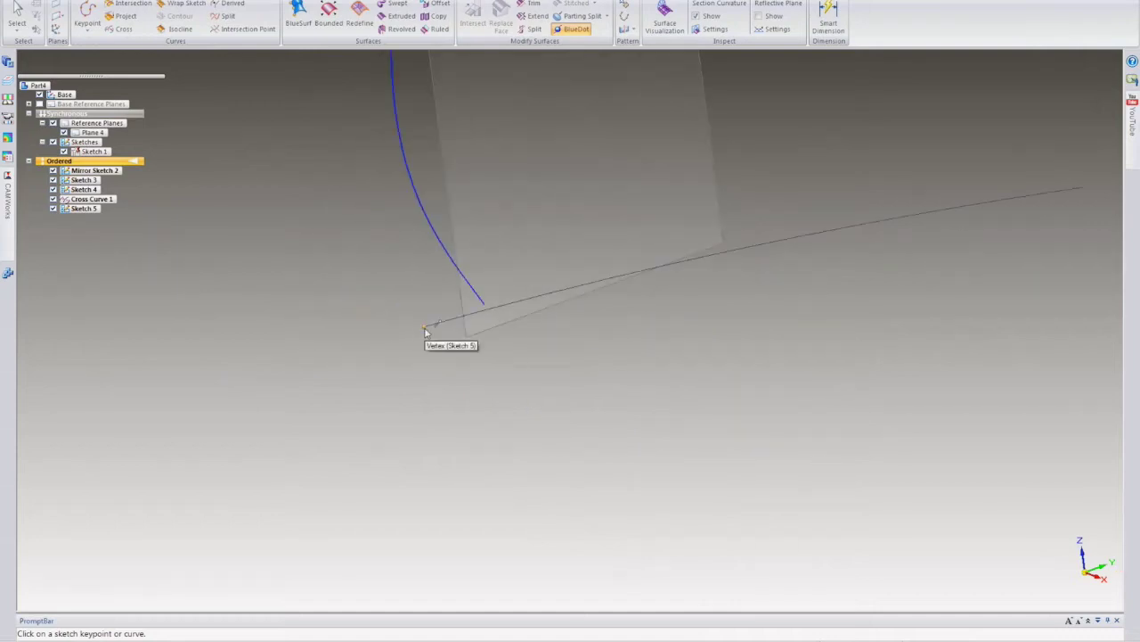
pyautogui.click(425, 333)
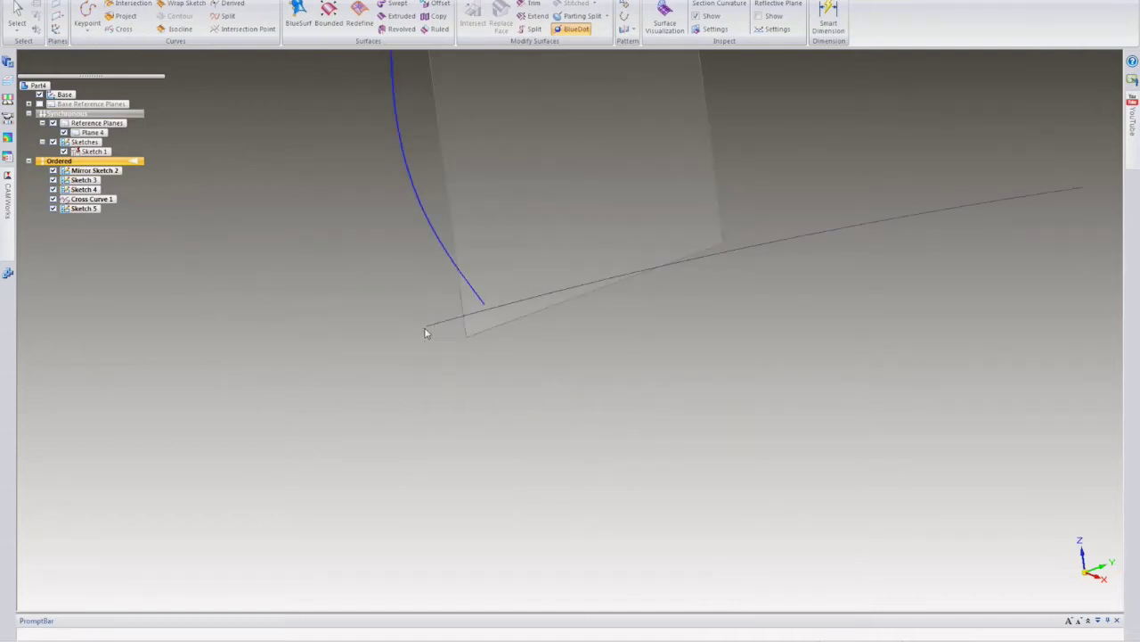
pyautogui.click(483, 307)
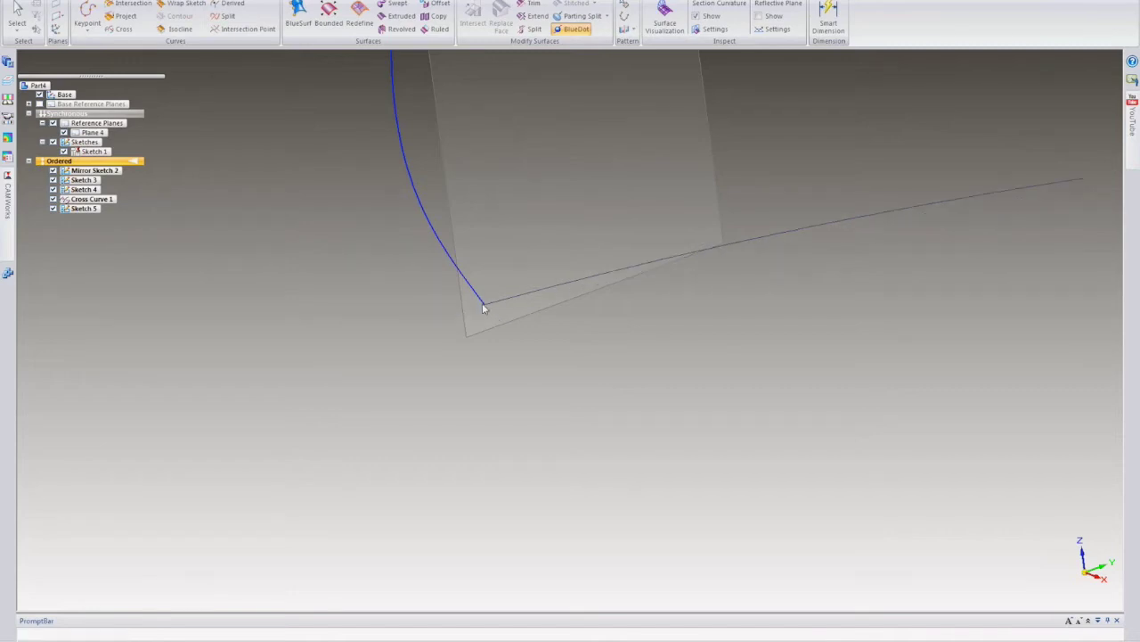
pyautogui.click(584, 341)
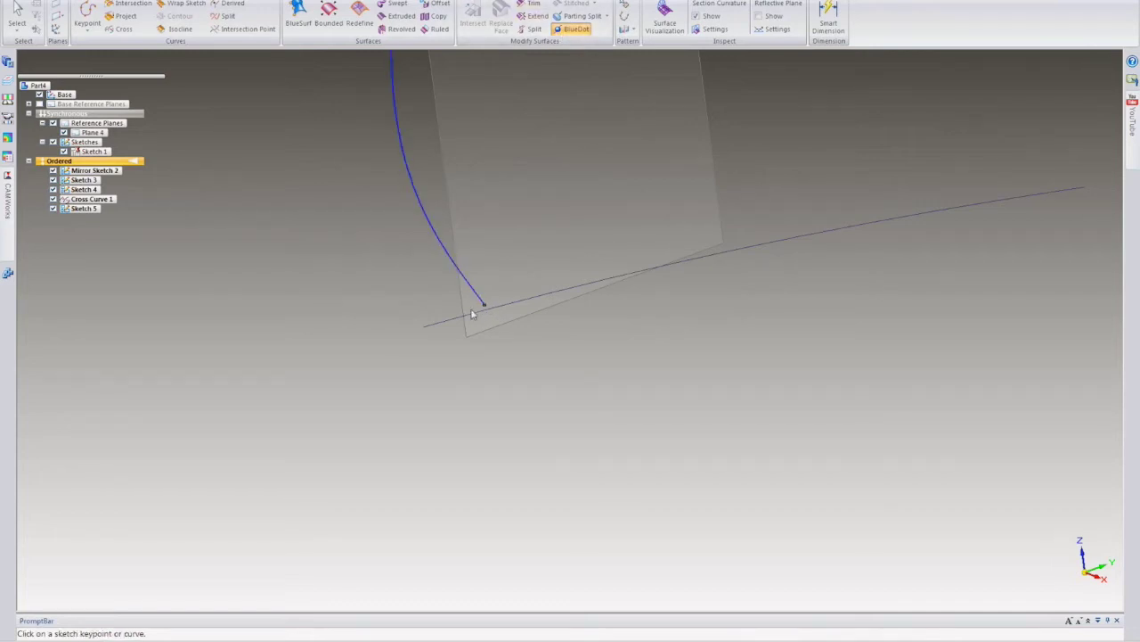
pyautogui.click(423, 327)
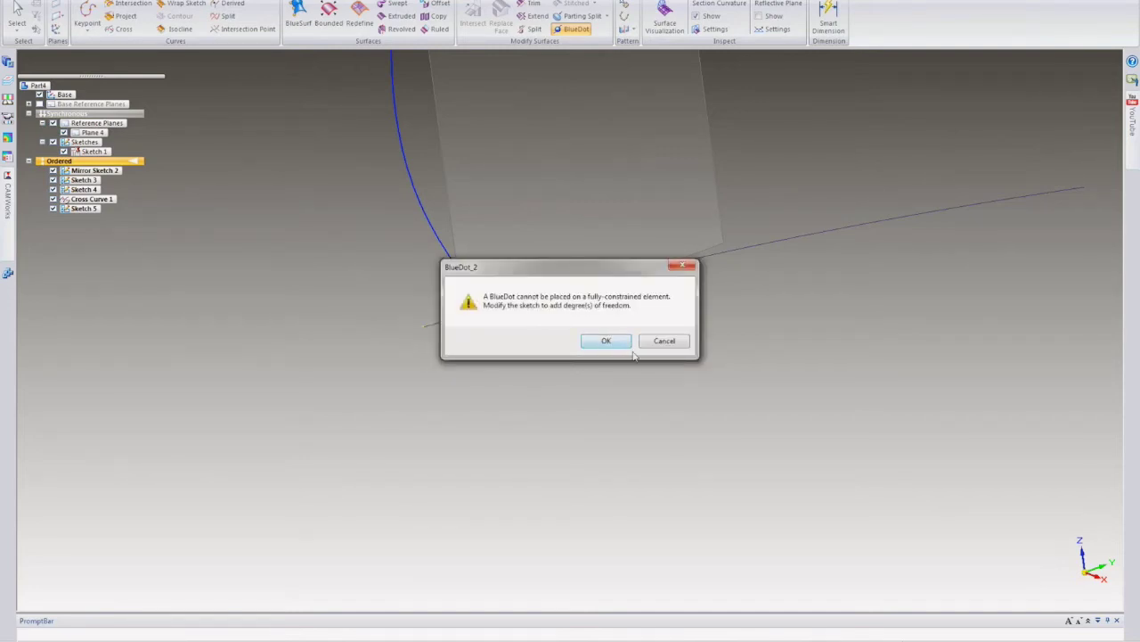
pyautogui.click(665, 341)
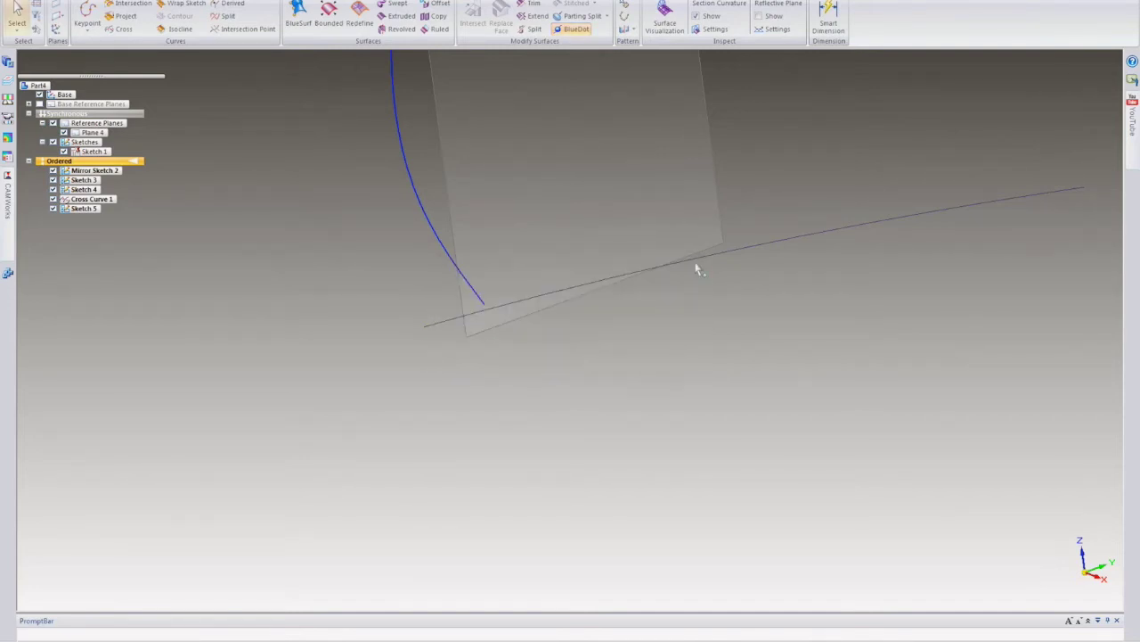
# - Open the lower arc's sketch profile to examine it and close it without edits
pyautogui.click(774, 256)
pyautogui.rightClick(83, 208)
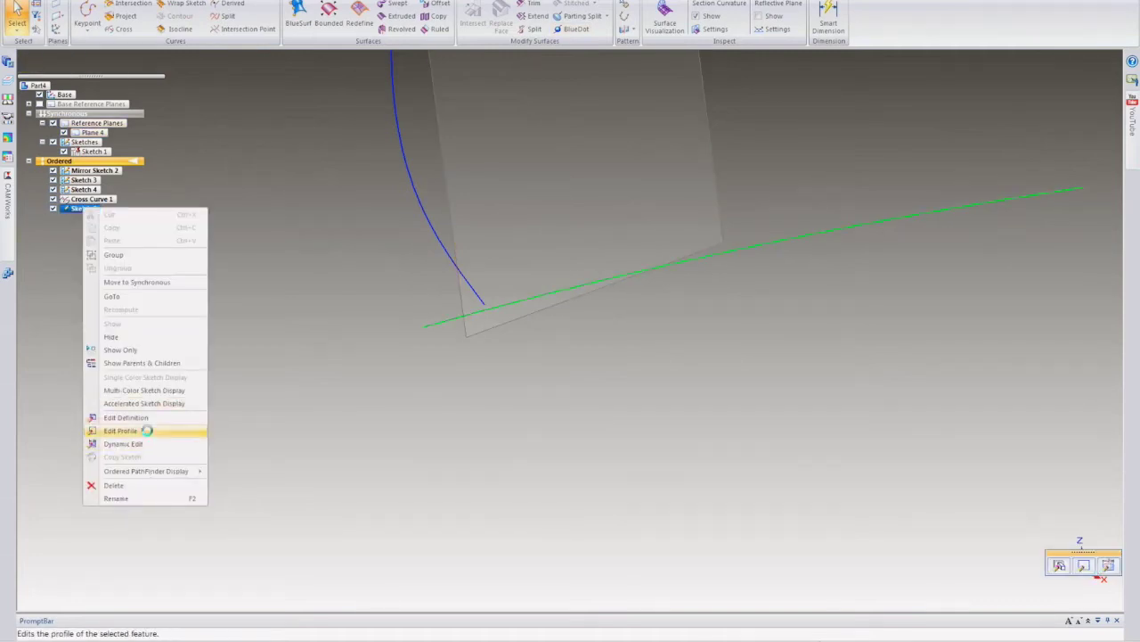
pyautogui.click(145, 431)
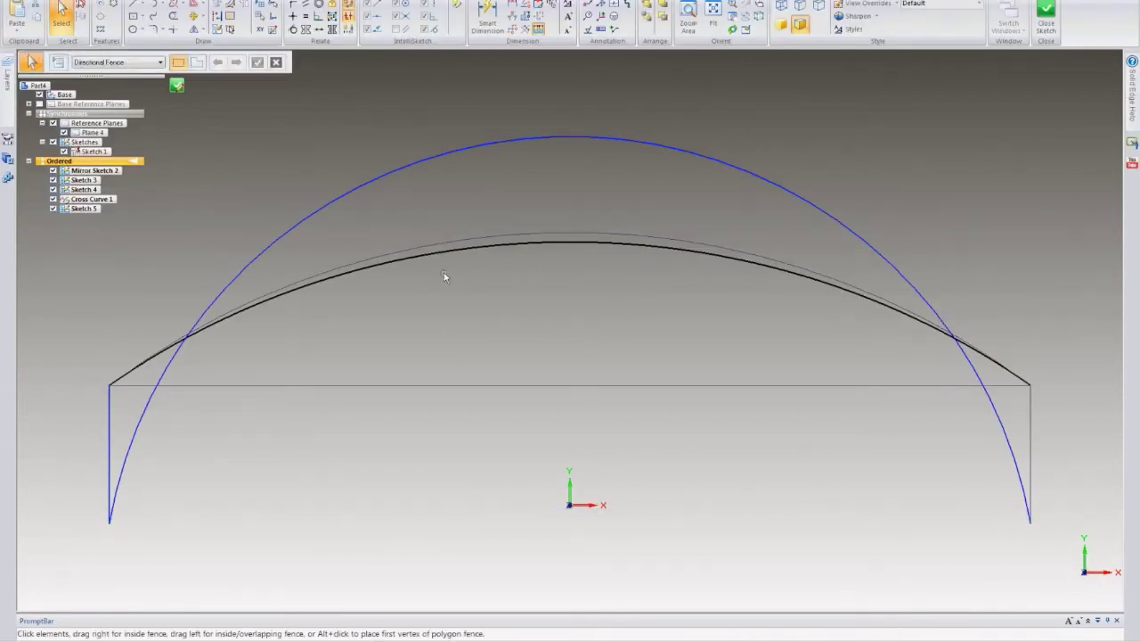
pyautogui.click(179, 86)
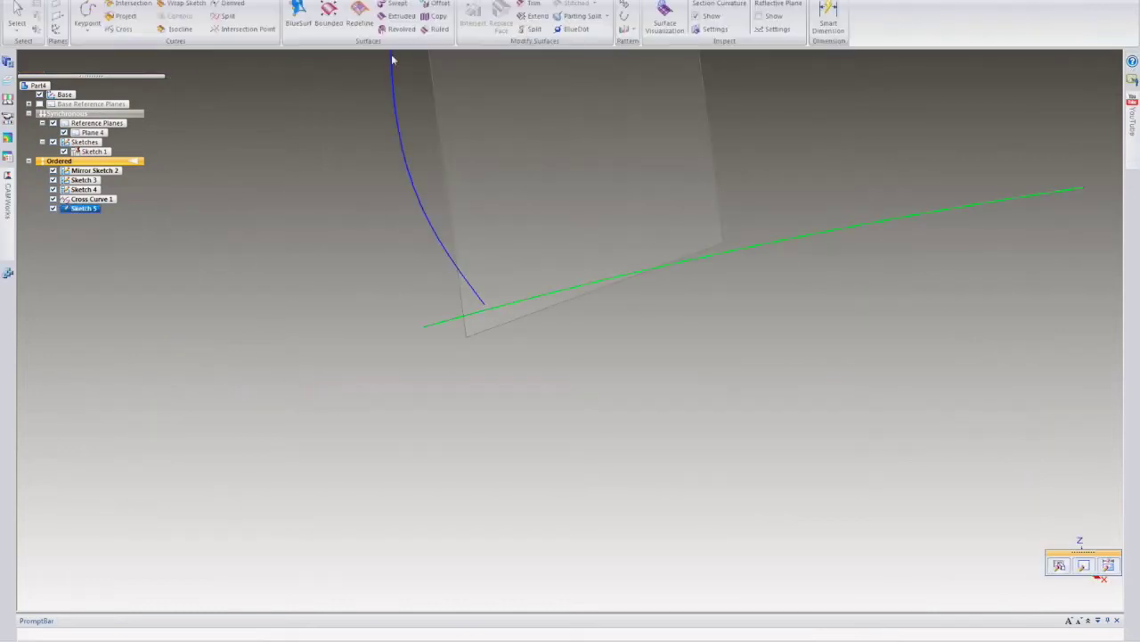
# - Try once more to connect the lower arc's end to the original S-curve with a BlueDot
pyautogui.click(571, 29)
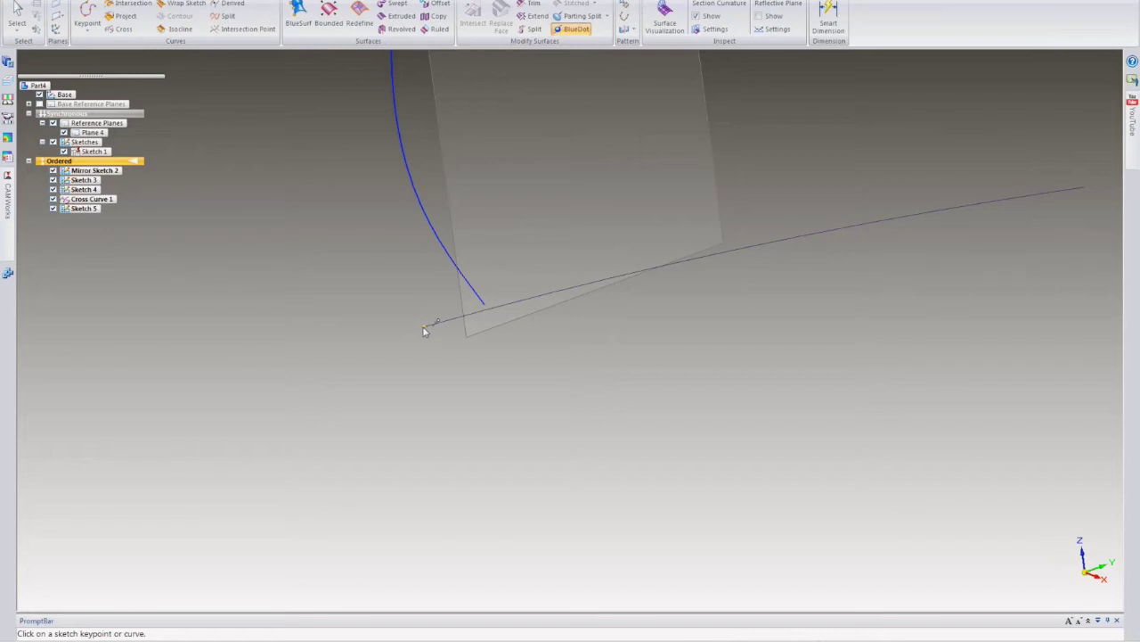
pyautogui.click(487, 308)
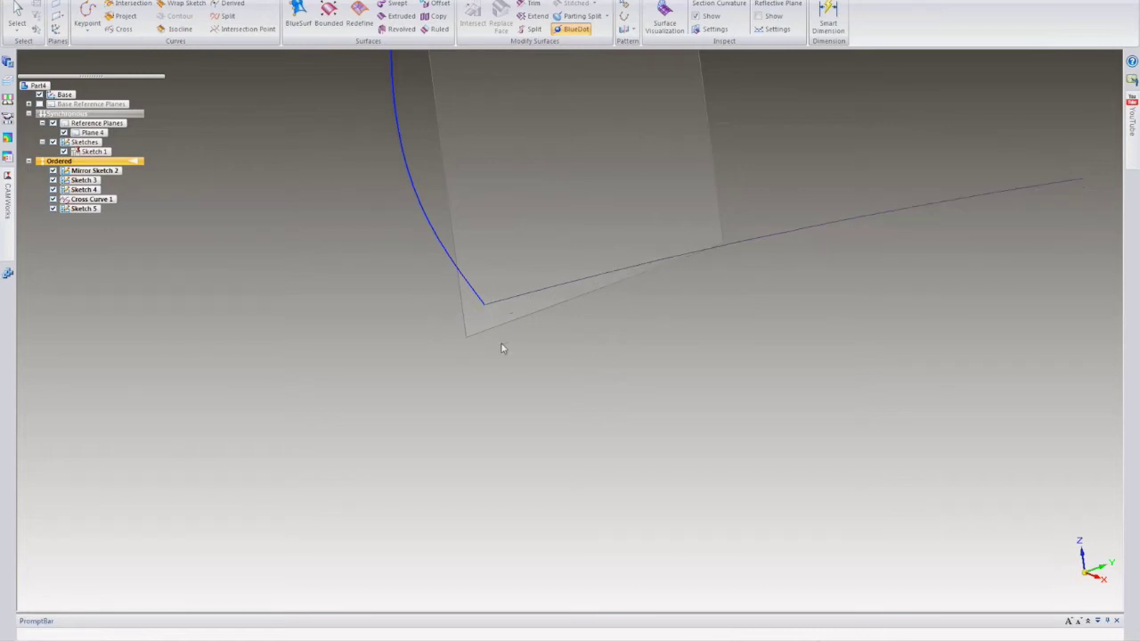
pyautogui.click(588, 343)
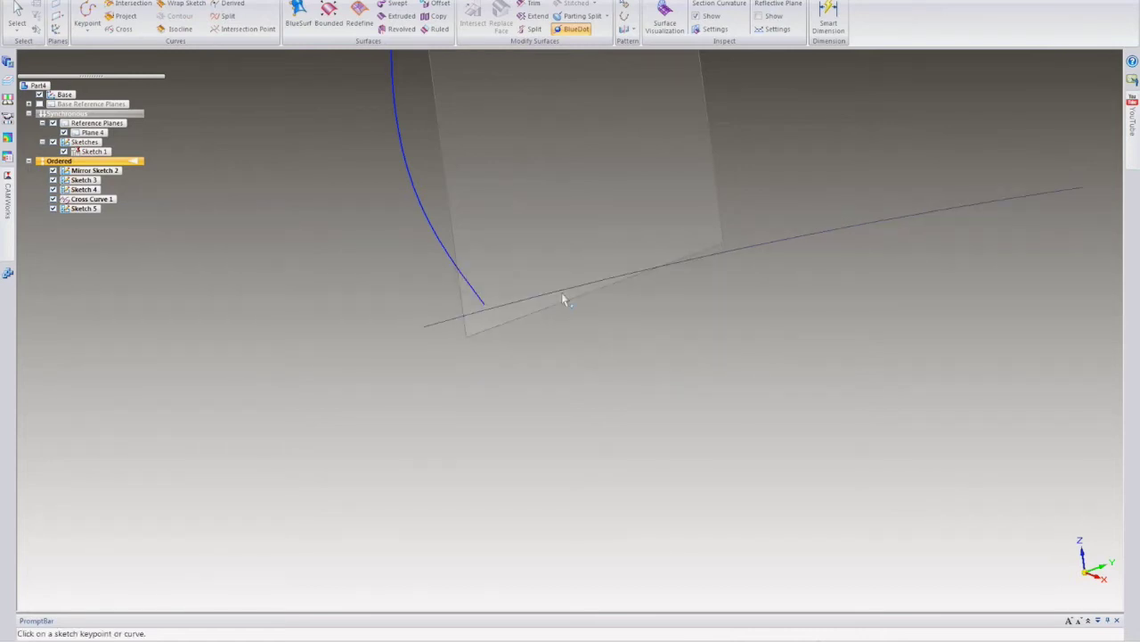
# - Edit the lower arc's profile and connect its near endpoint to the original S-curve's lower end
pyautogui.rightClick(564, 296)
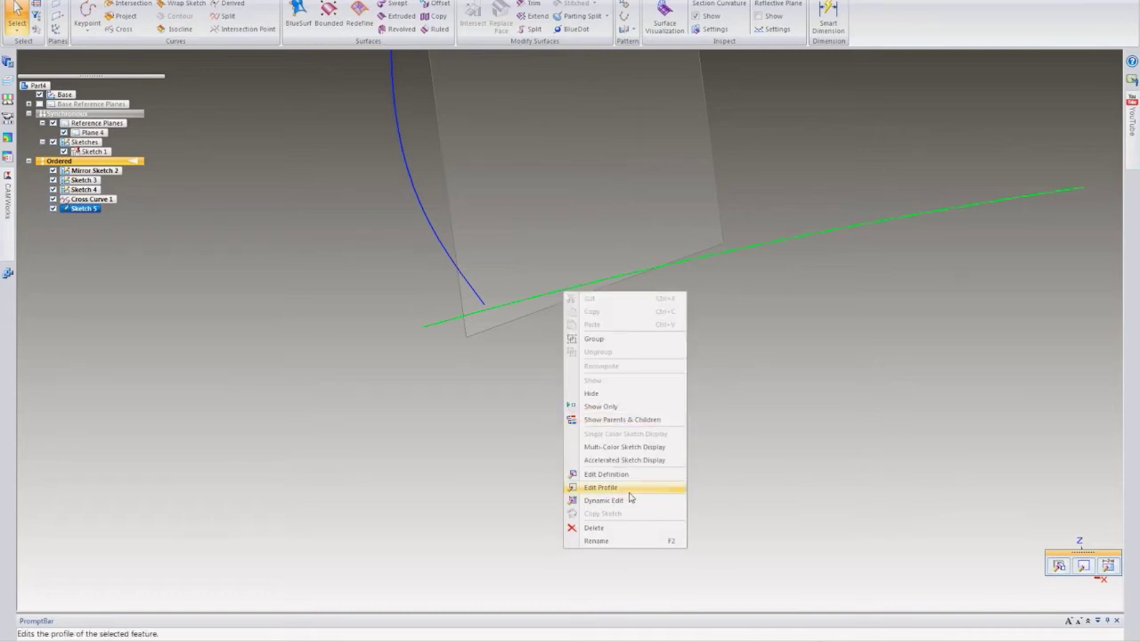
pyautogui.click(634, 486)
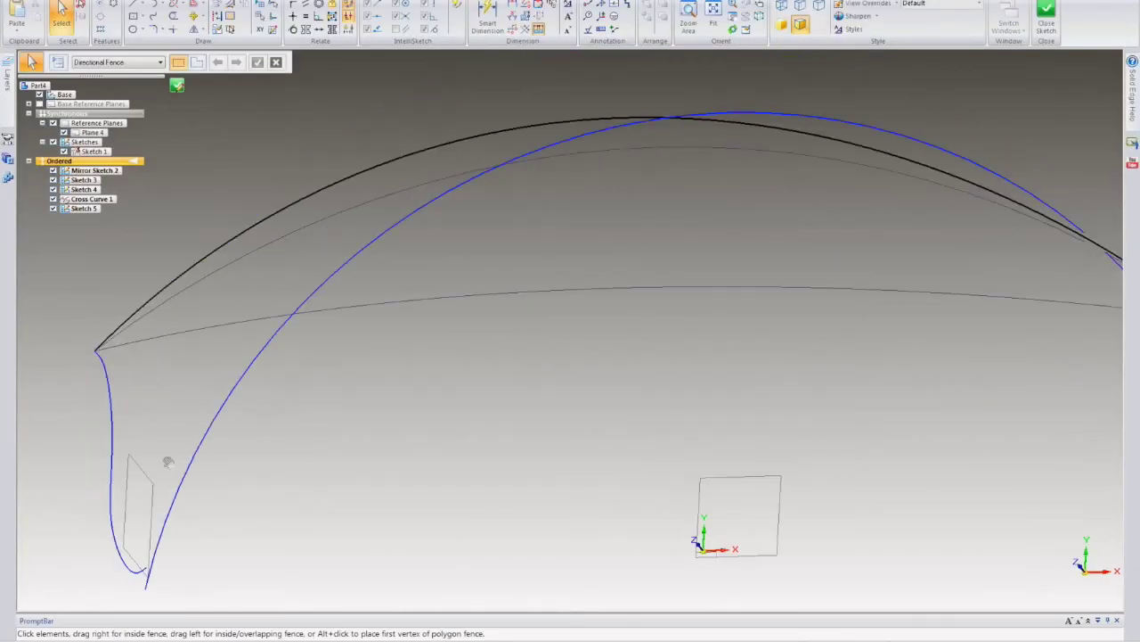
pyautogui.click(292, 5)
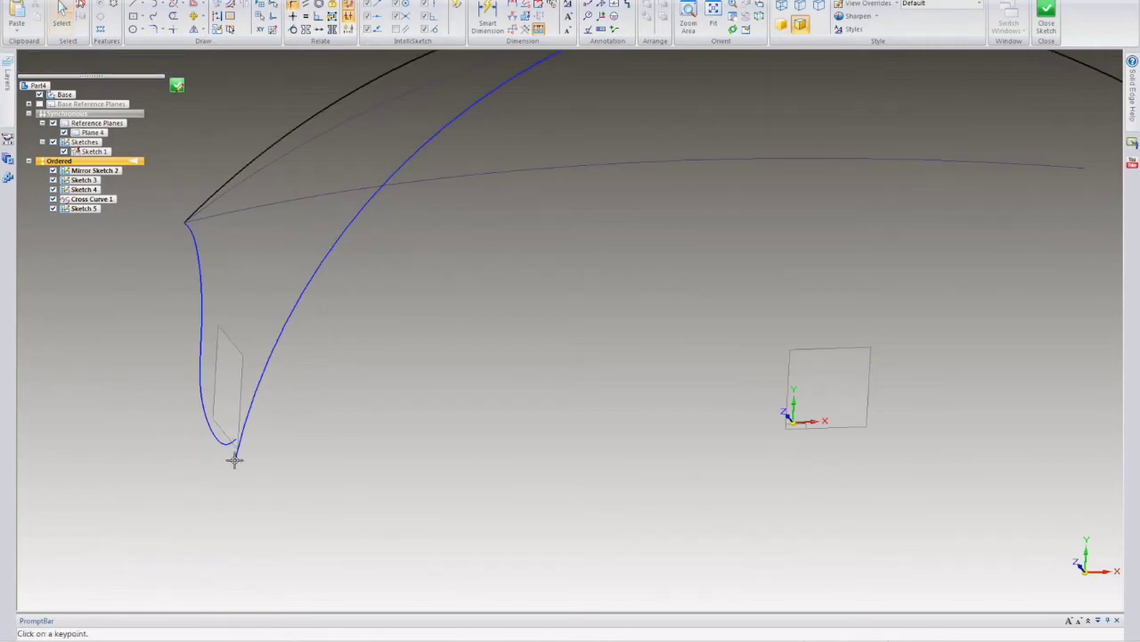
pyautogui.click(234, 438)
# - Connect the lower arc's other endpoint to the mirrored S-curve's lower end and finish the sketch
pyautogui.scroll(-2, 397, 462)
pyautogui.keyDown('shift'); pyautogui.moveTo(832, 496); pyautogui.dragTo(675, 478, button='middle'); pyautogui.keyUp('shift')
pyautogui.scroll(4, 896, 434)
pyautogui.click(770, 395)
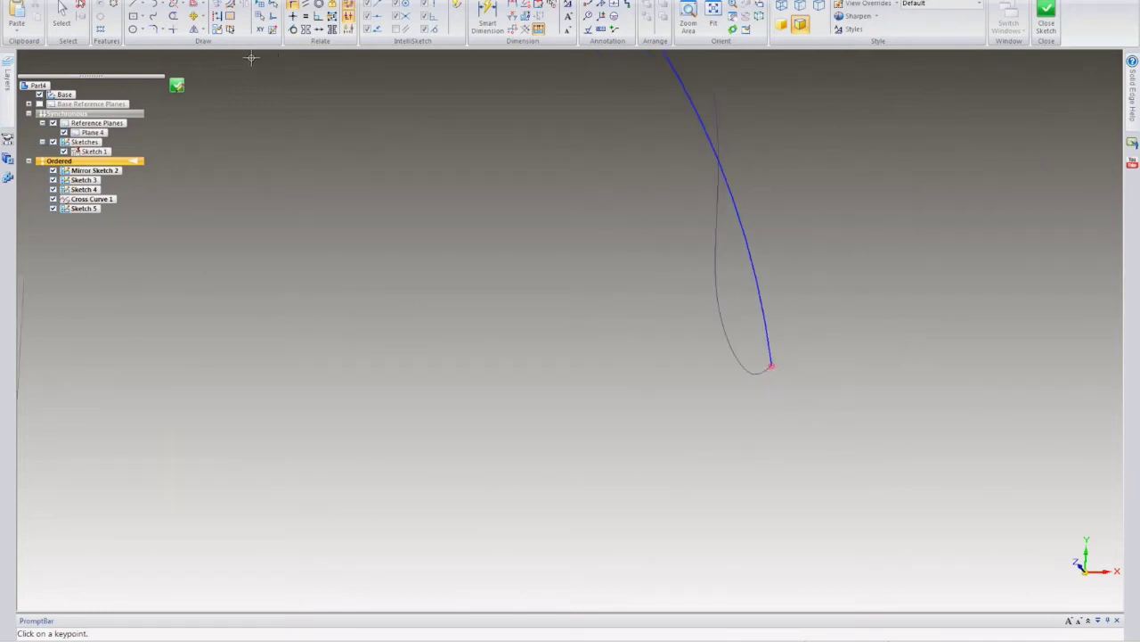
pyautogui.click(177, 85)
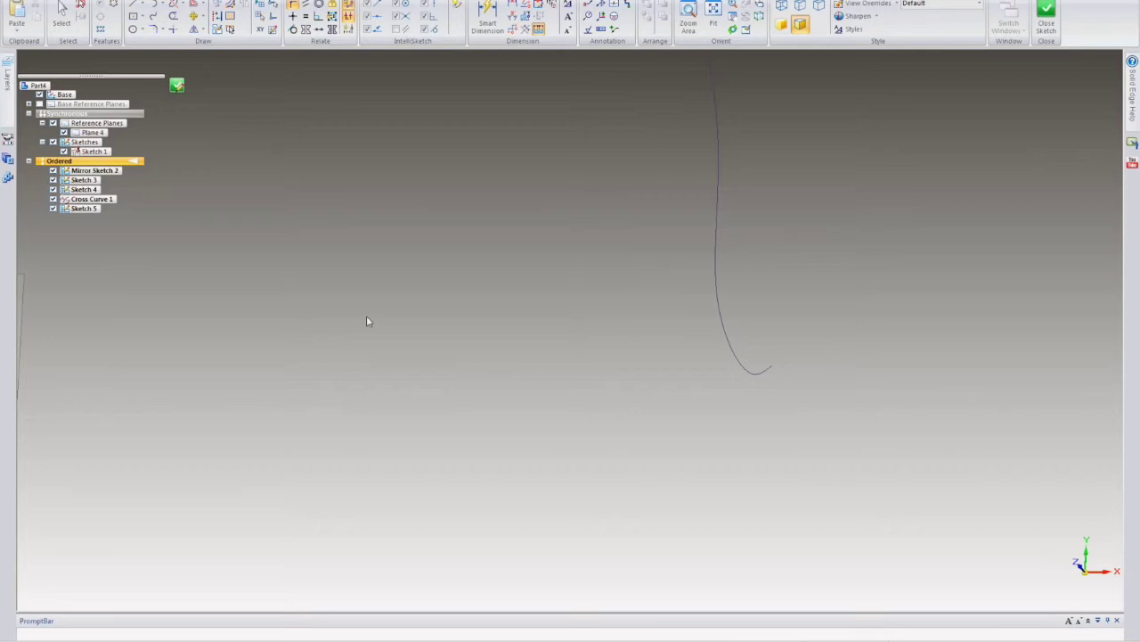
pyautogui.rightClick(369, 332)
pyautogui.click(32, 265)
pyautogui.scroll(-5, 217, 346)
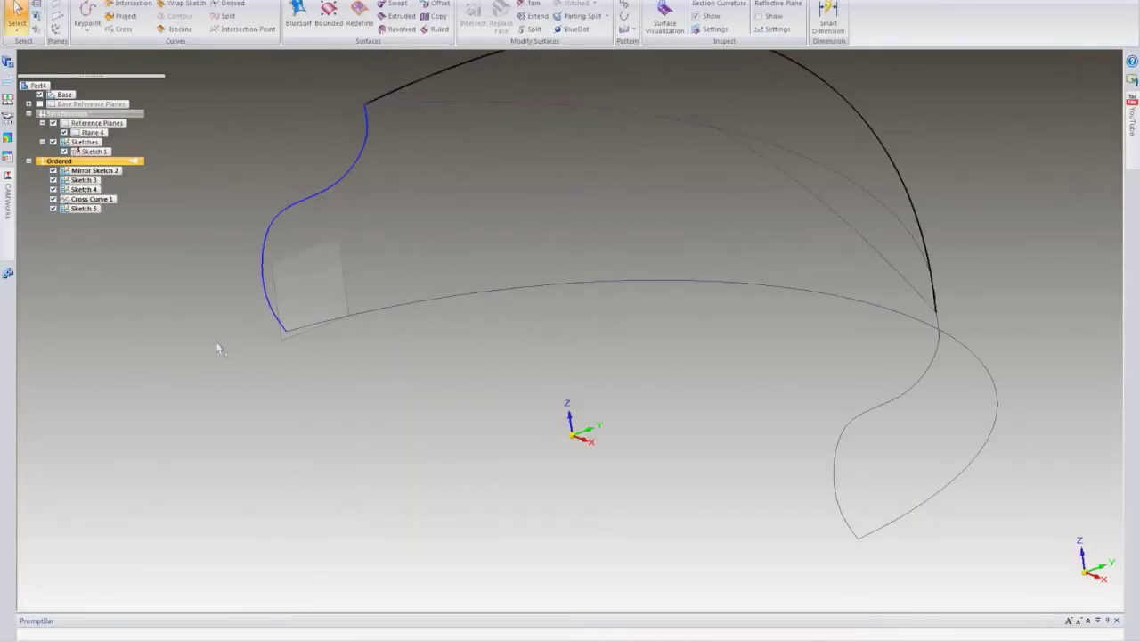
# - Hide Sketch 3 and Sketch 4, the two arcs used to generate the cross curve
pyautogui.click(53, 188)
pyautogui.click(53, 179)
pyautogui.moveTo(206, 233)
pyautogui.mouseDown(button='middle')
pyautogui.moveTo(438, 187)
pyautogui.moveTo(602, 222)
pyautogui.mouseUp(button='middle')
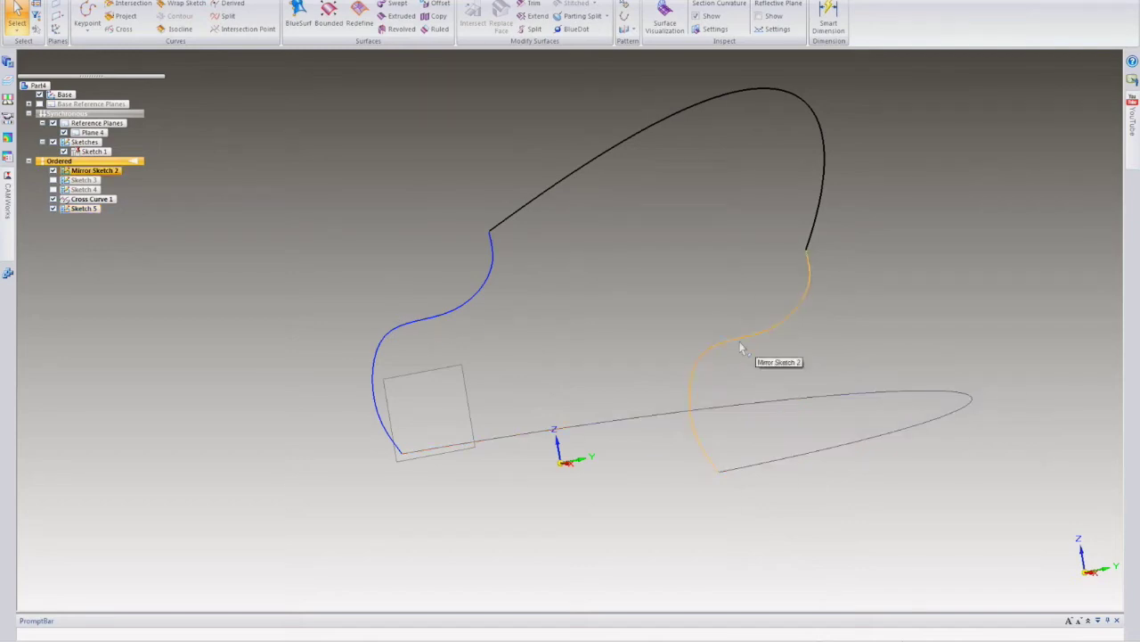
pyautogui.scroll(5, 385, 296)
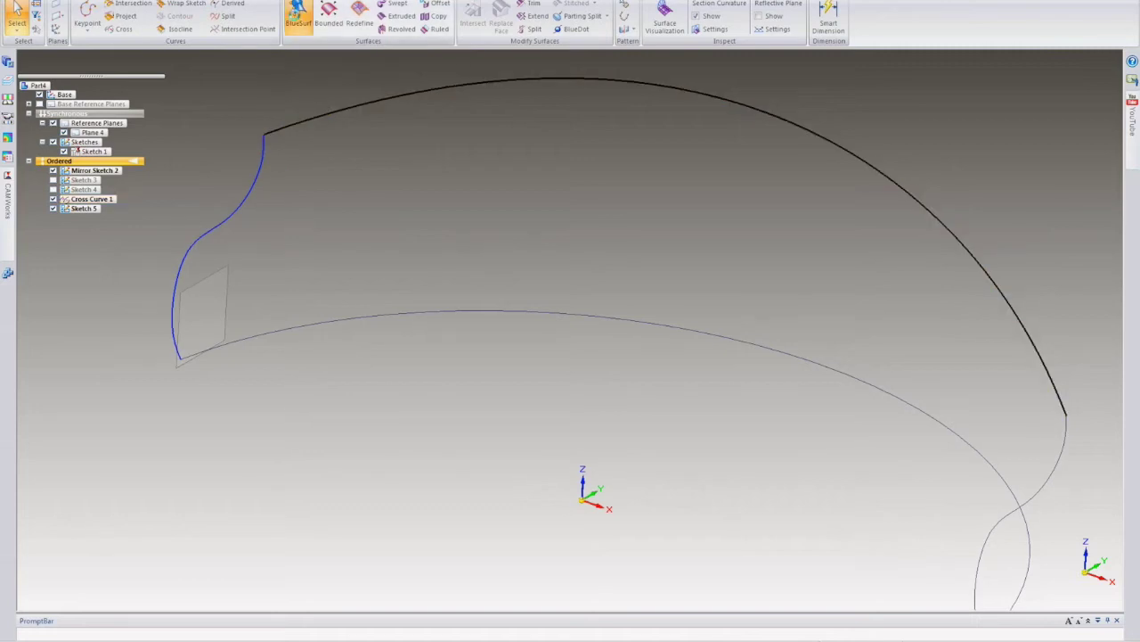
# - Start a BlueSurf using the upper cross curve and the lower arc as its cross sections
pyautogui.click(299, 13)
pyautogui.scroll(-2, 331, 247)
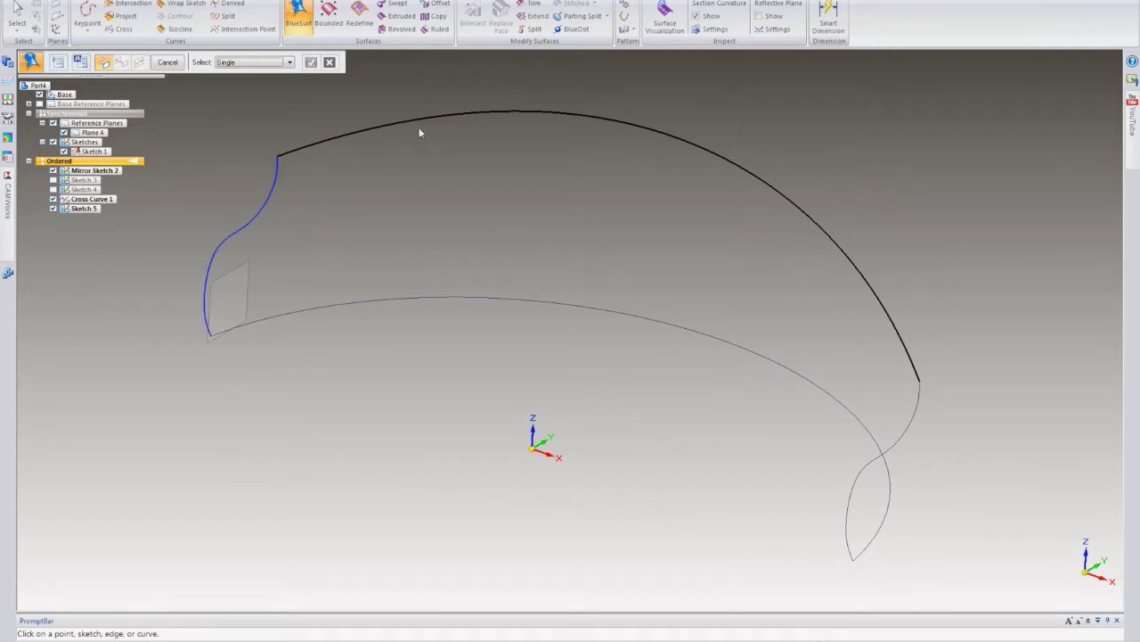
pyautogui.click(307, 173)
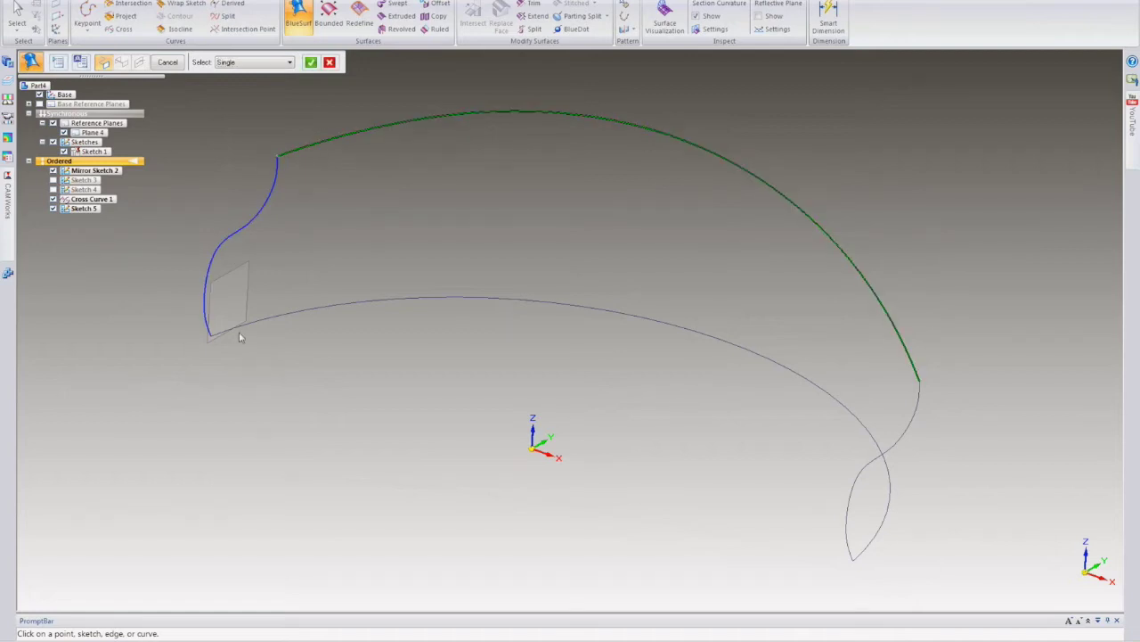
pyautogui.click(240, 330)
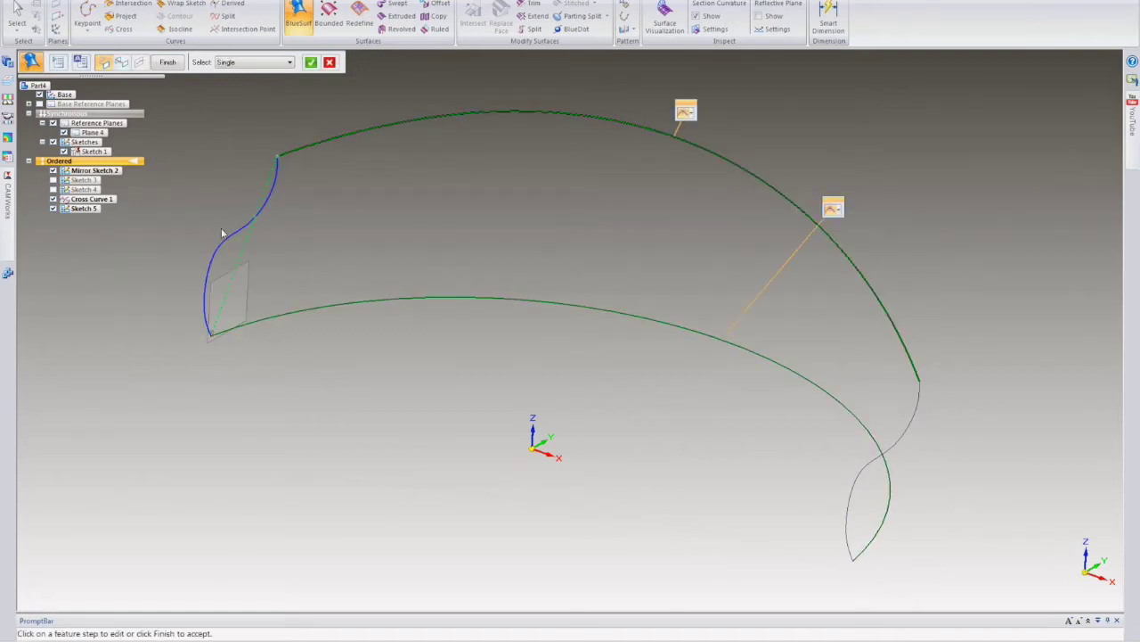
# - Add the original and mirrored S-curves as the BlueSurf's guide curves
pyautogui.click(123, 62)
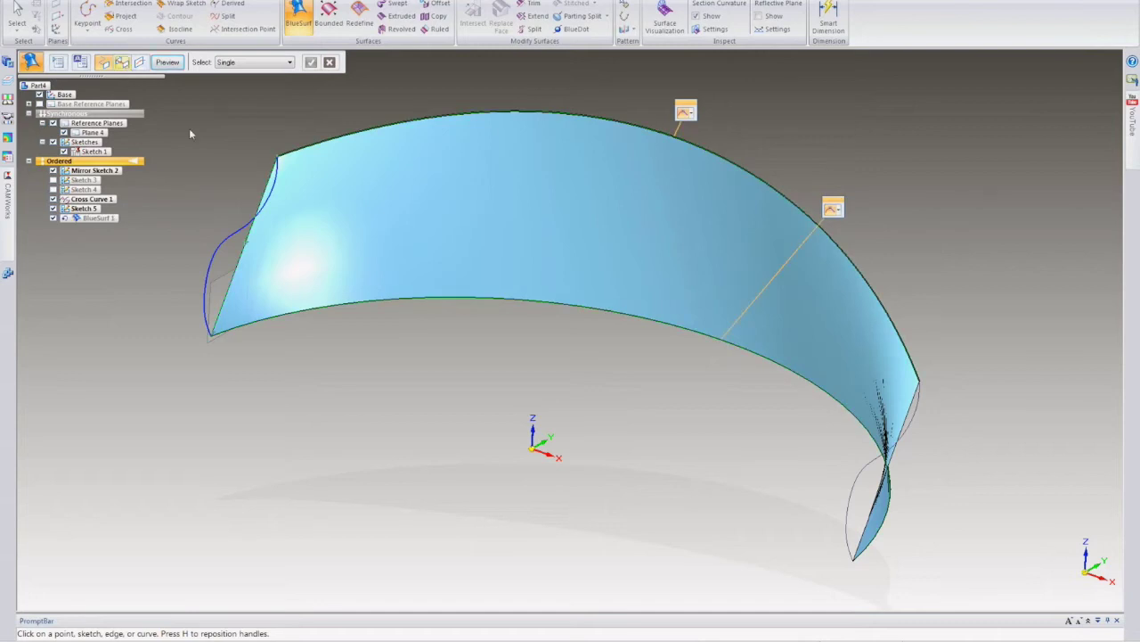
pyautogui.click(278, 181)
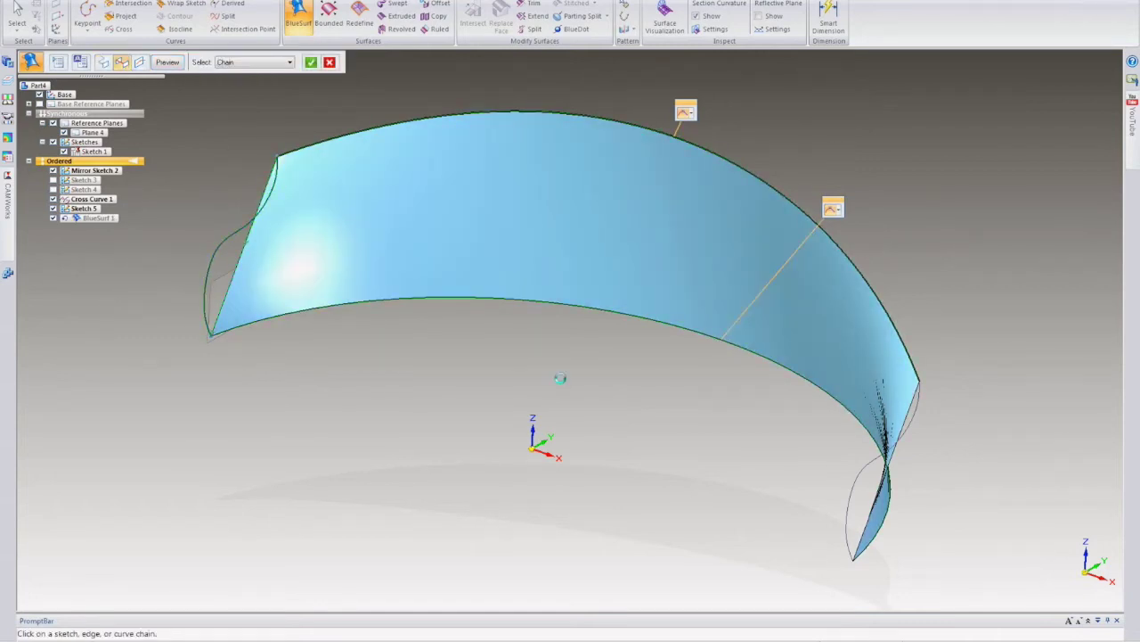
pyautogui.rightClick(825, 458)
pyautogui.click(914, 426)
pyautogui.rightClick(927, 433)
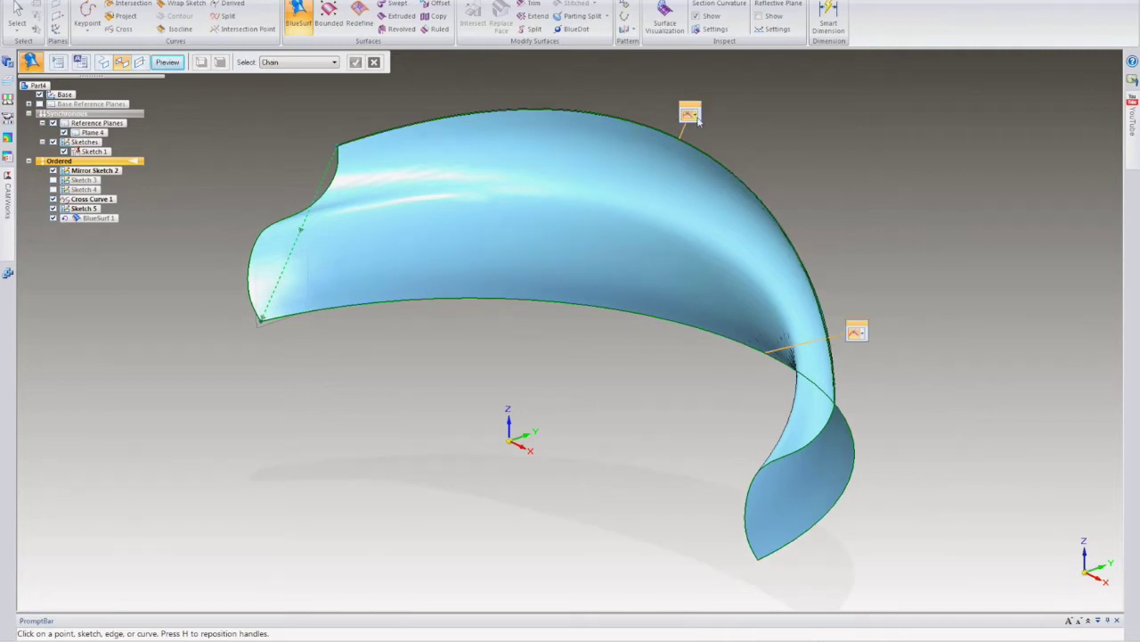
# - Check the tangency options on the cross curve section, keeping Natural, and generate the BlueSurf
pyautogui.click(698, 122)
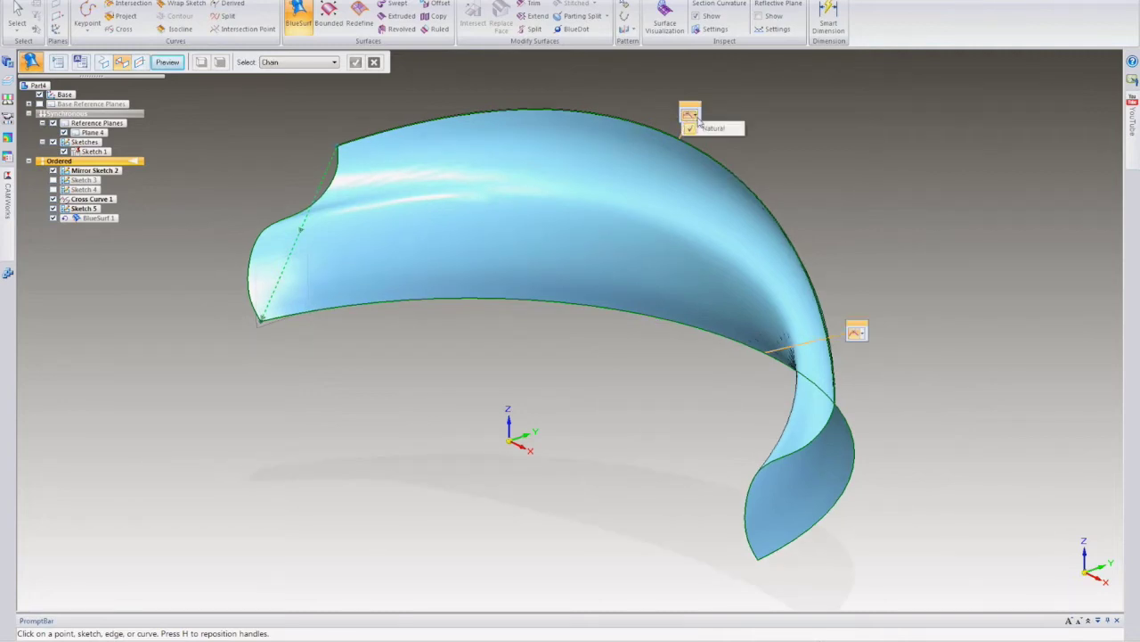
pyautogui.click(608, 94)
pyautogui.click(694, 118)
pyautogui.click(541, 506)
pyautogui.rightClick(292, 475)
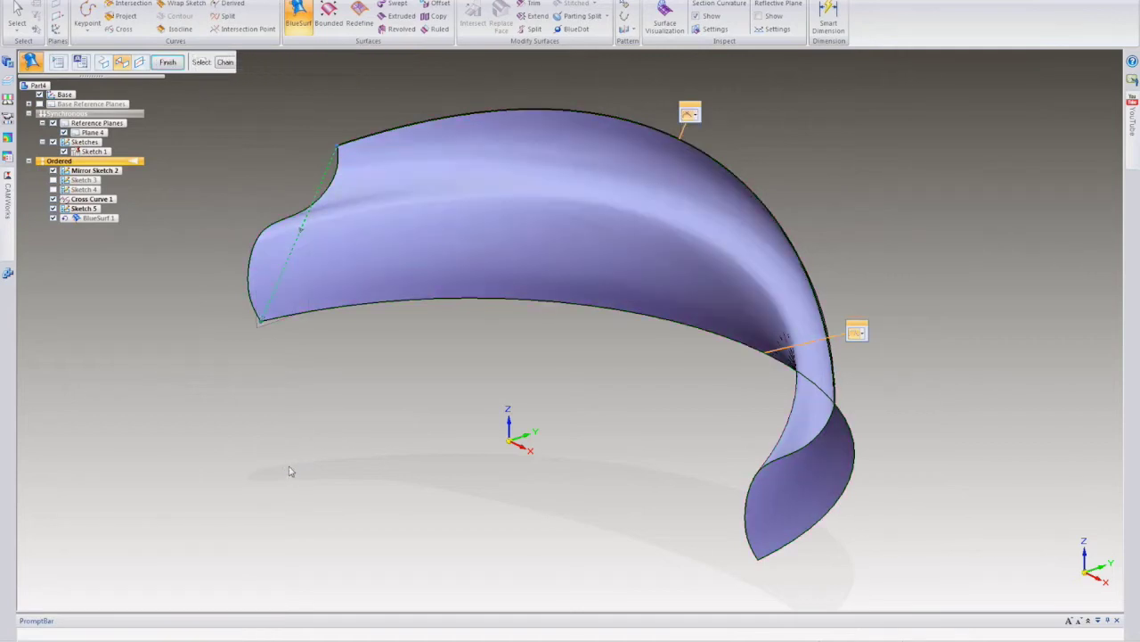
pyautogui.rightClick(357, 493)
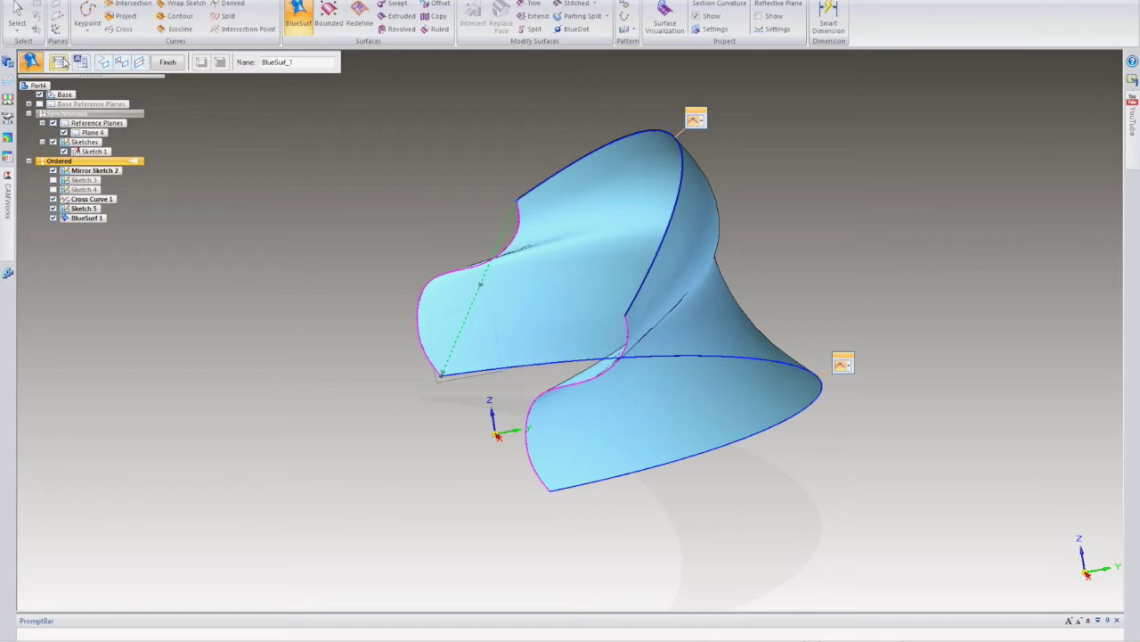
# - Examine the end section tangency choices, vertex mapping and section order in the BlueSurf options, and cancel without changes
pyautogui.click(58, 62)
pyautogui.moveTo(477, 207); pyautogui.dragTo(223, 187)
pyautogui.click(271, 282)
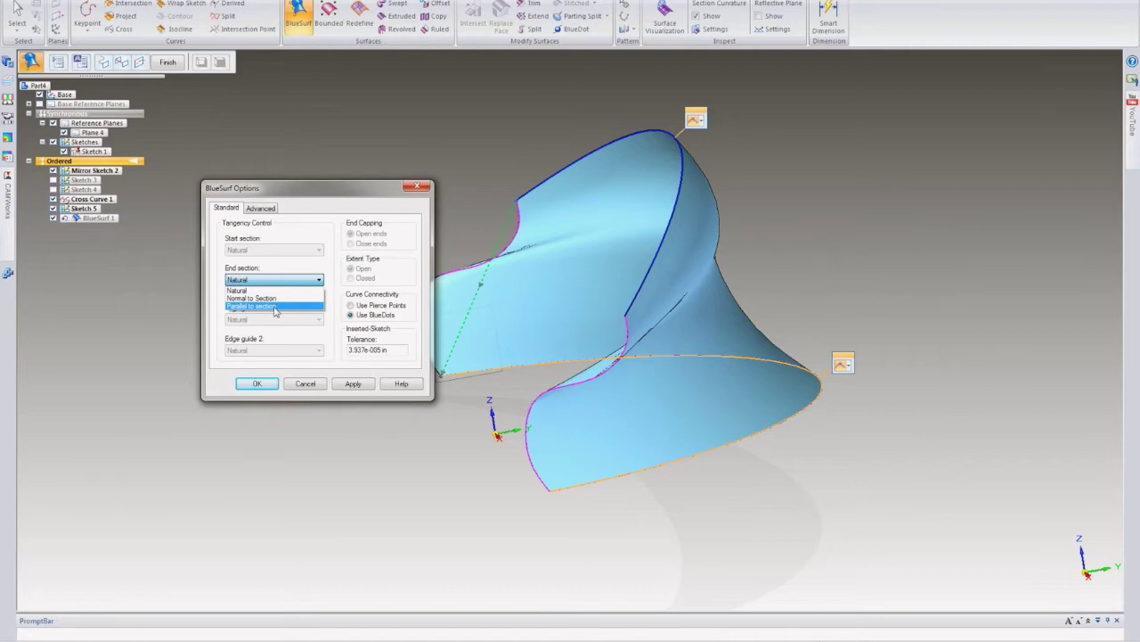
pyautogui.click(262, 207)
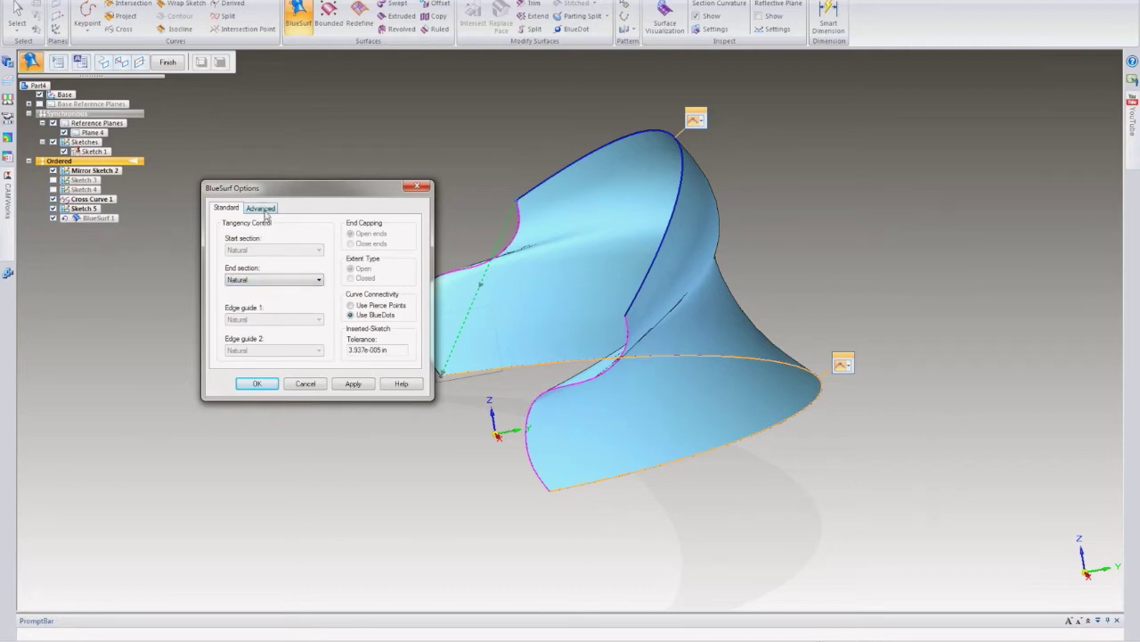
pyautogui.click(264, 209)
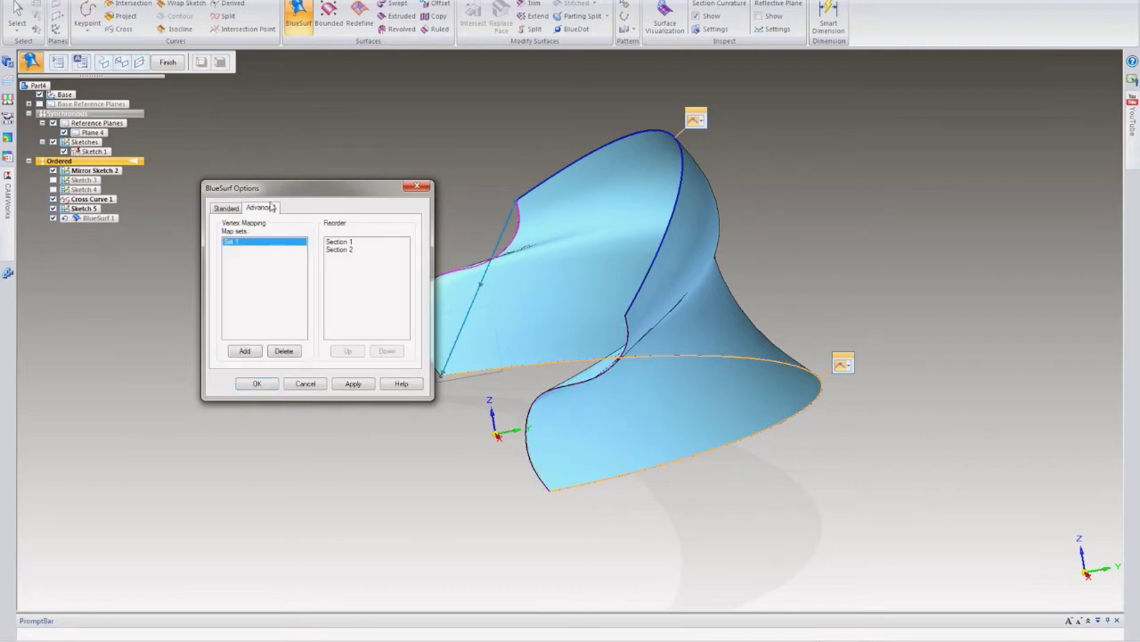
pyautogui.moveTo(281, 192); pyautogui.dragTo(174, 192)
pyautogui.click(240, 251)
pyautogui.click(239, 247)
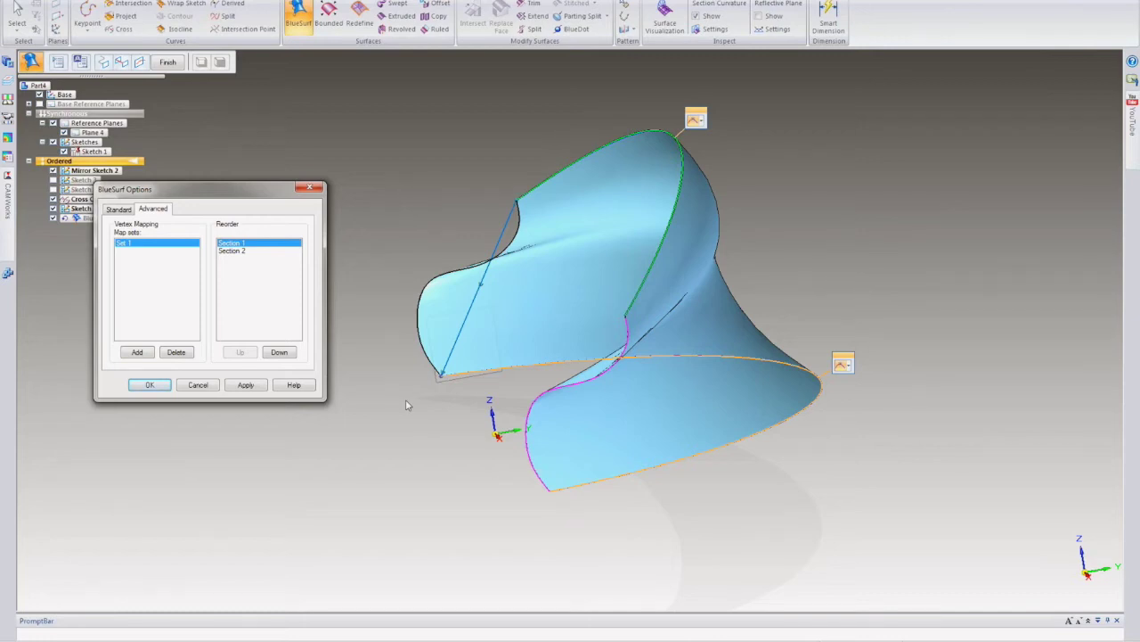
pyautogui.click(200, 389)
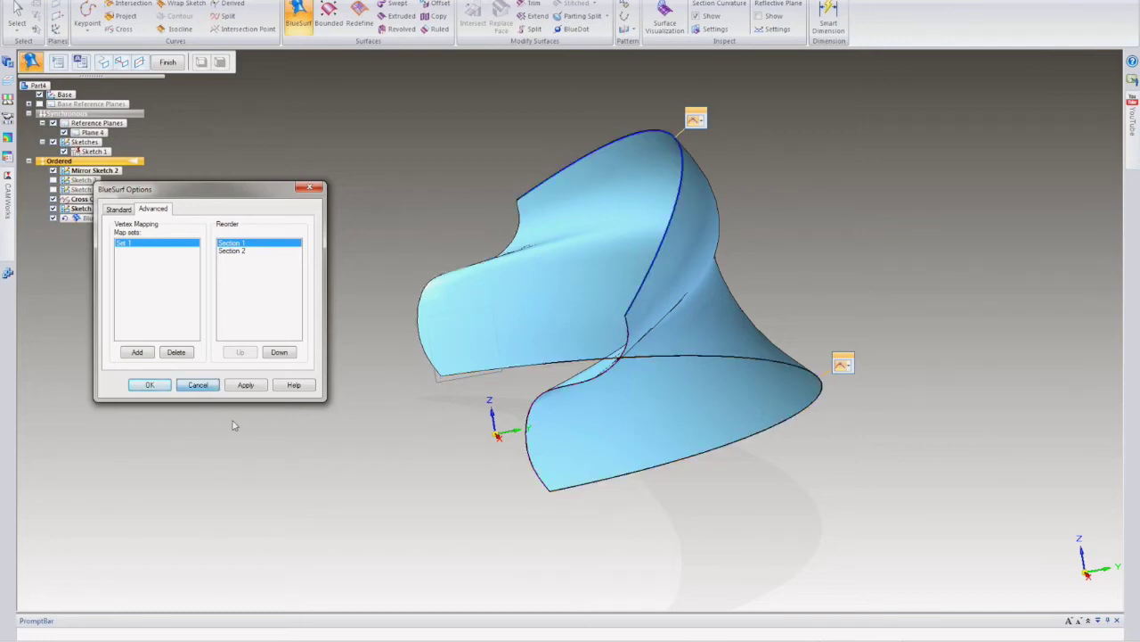
# - Finish the BlueSurf and reshape the original S-curve in Sketch 1 by pulling its middle control handle inward and down
pyautogui.rightClick(296, 467)
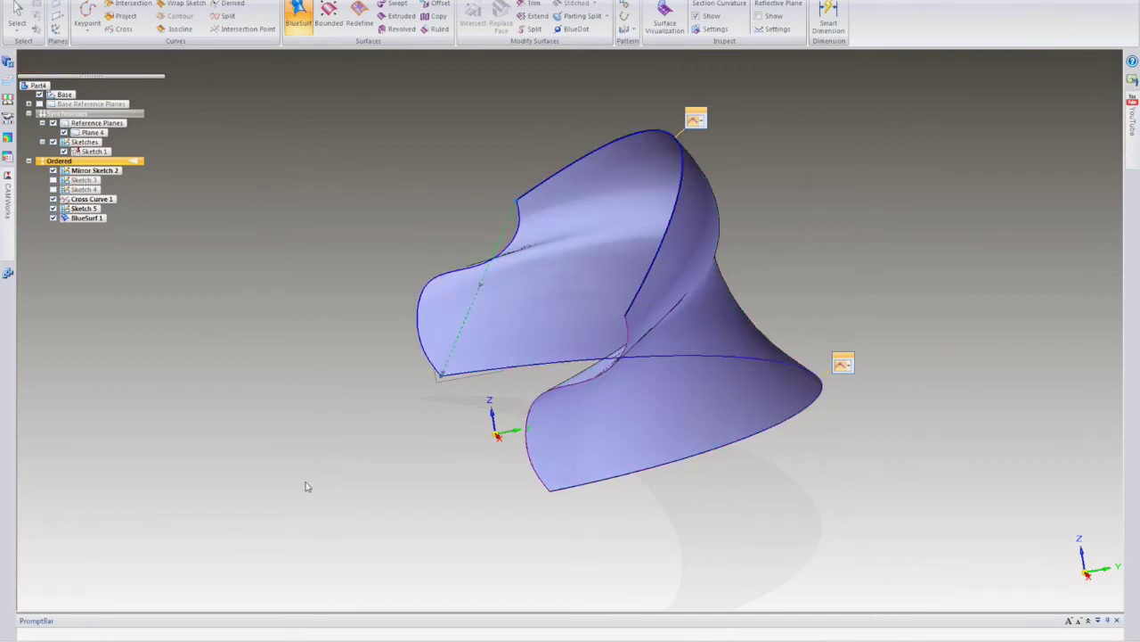
pyautogui.moveTo(306, 484)
pyautogui.mouseDown(button='middle')
pyautogui.moveTo(256, 401)
pyautogui.moveTo(309, 448)
pyautogui.moveTo(351, 461)
pyautogui.moveTo(335, 423)
pyautogui.mouseUp(button='middle')
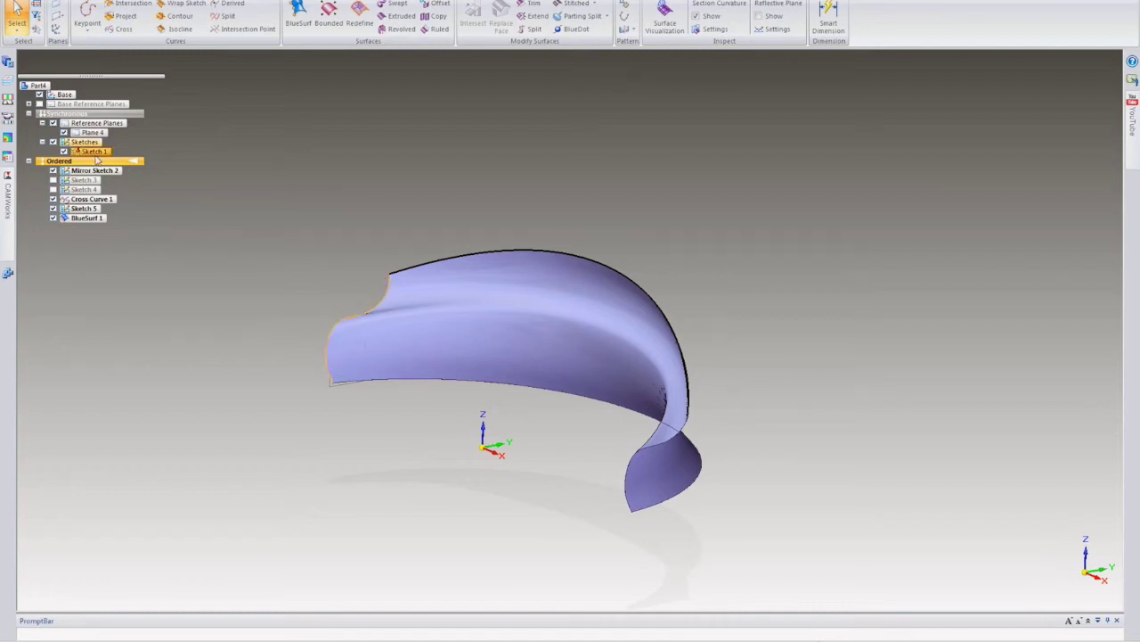
pyautogui.click(94, 153)
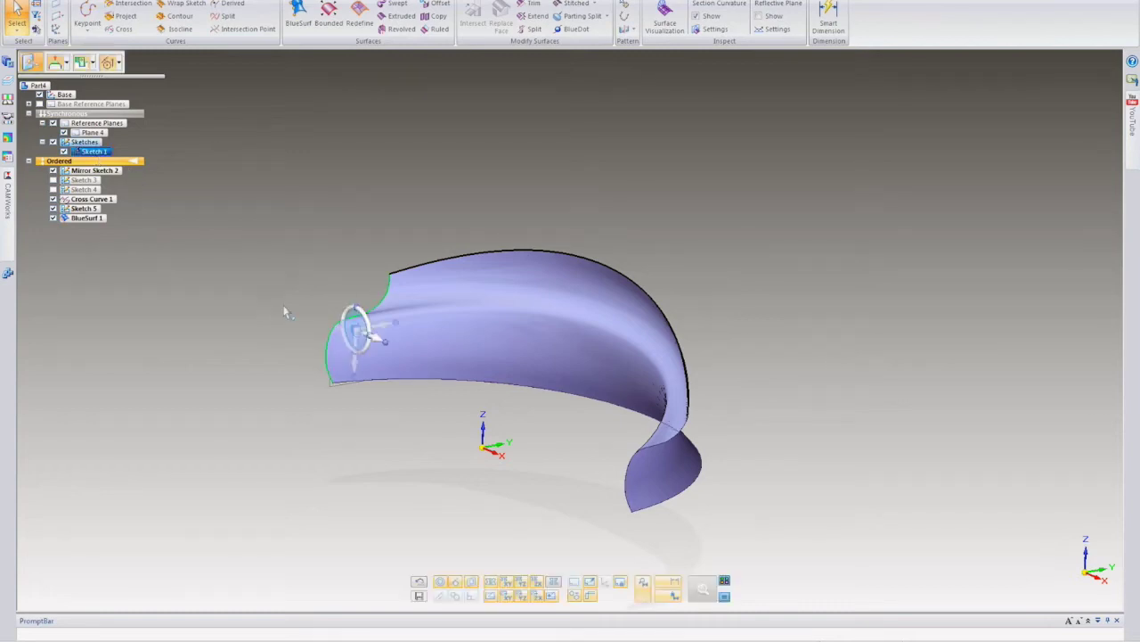
pyautogui.scroll(4, 321, 371)
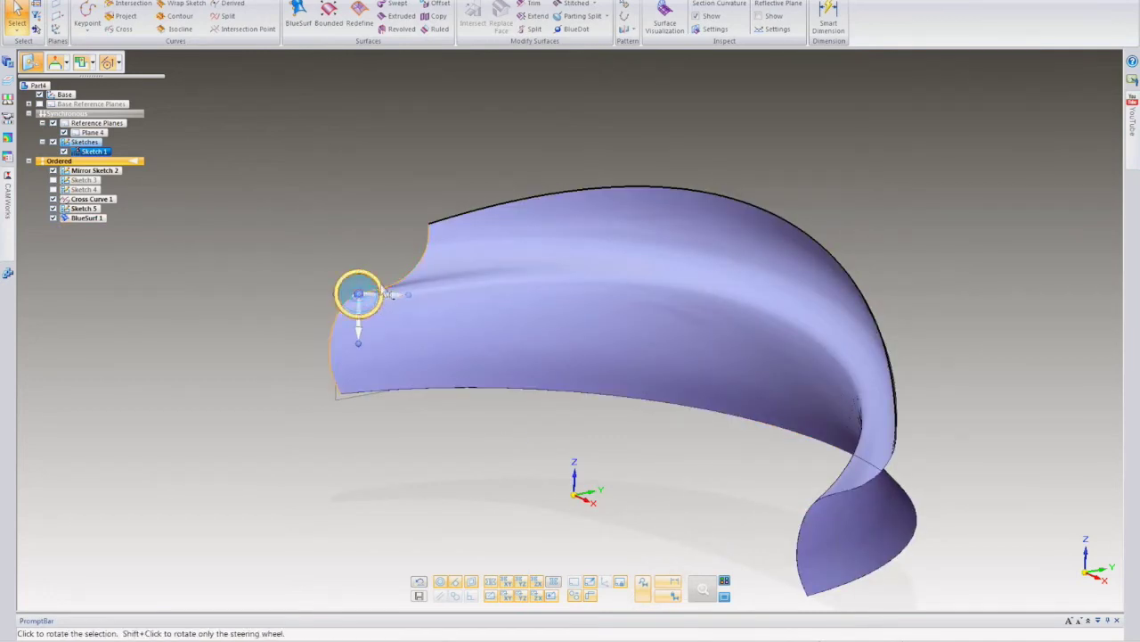
pyautogui.click(401, 282)
pyautogui.click(401, 282)
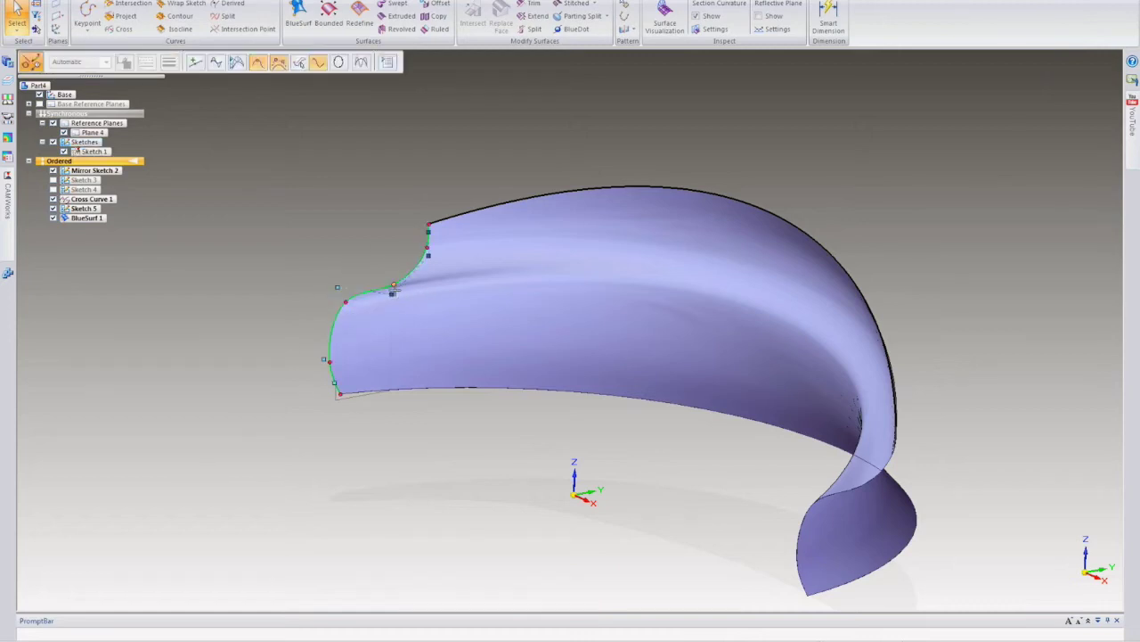
pyautogui.moveTo(393, 296); pyautogui.dragTo(437, 326)
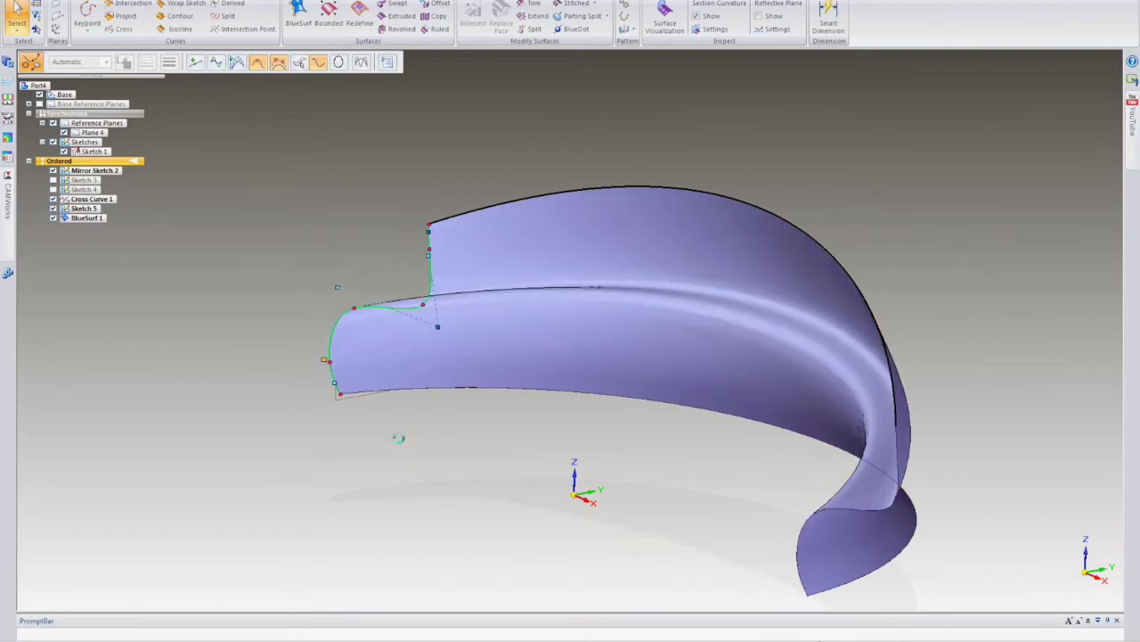
pyautogui.press('Escape')
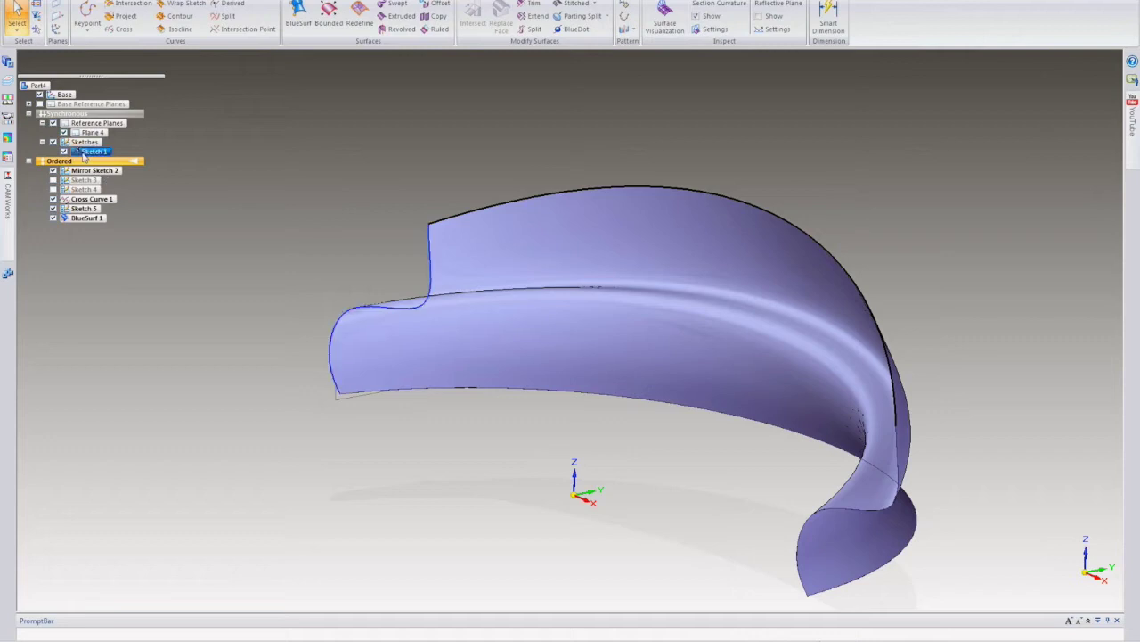
# - Try moving the original S-curve away from its current position with the steering wheel, and undo the move
pyautogui.click(380, 307)
pyautogui.click(381, 307)
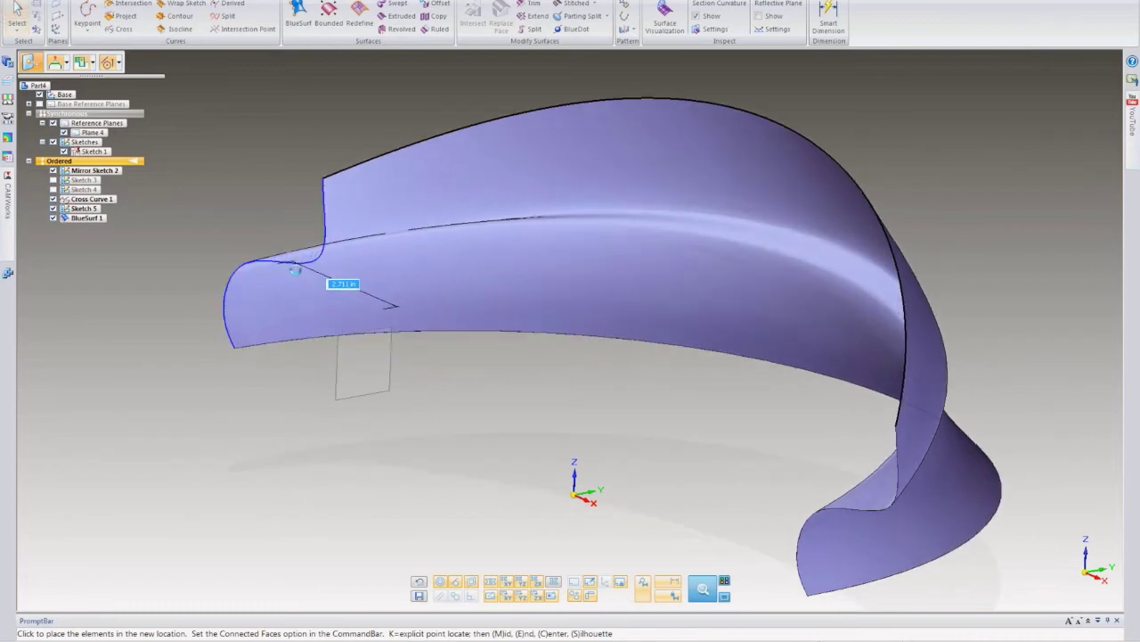
pyautogui.click(356, 312)
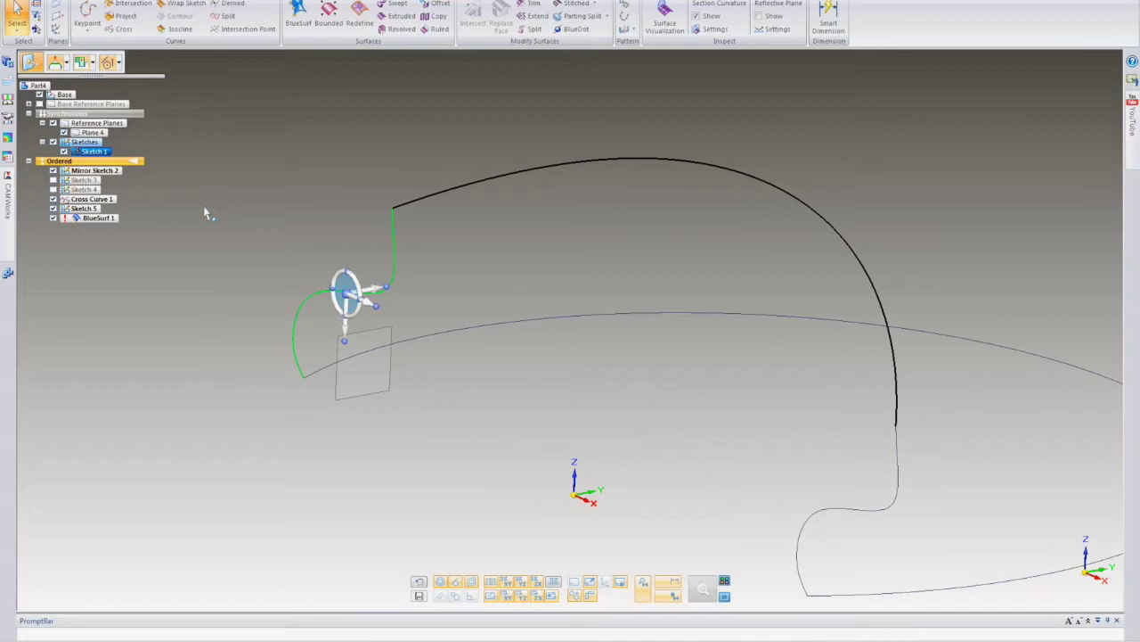
pyautogui.hotkey('ctrl', 'z')
pyautogui.moveTo(577, 393); pyautogui.dragTo(410, 288, button='middle')
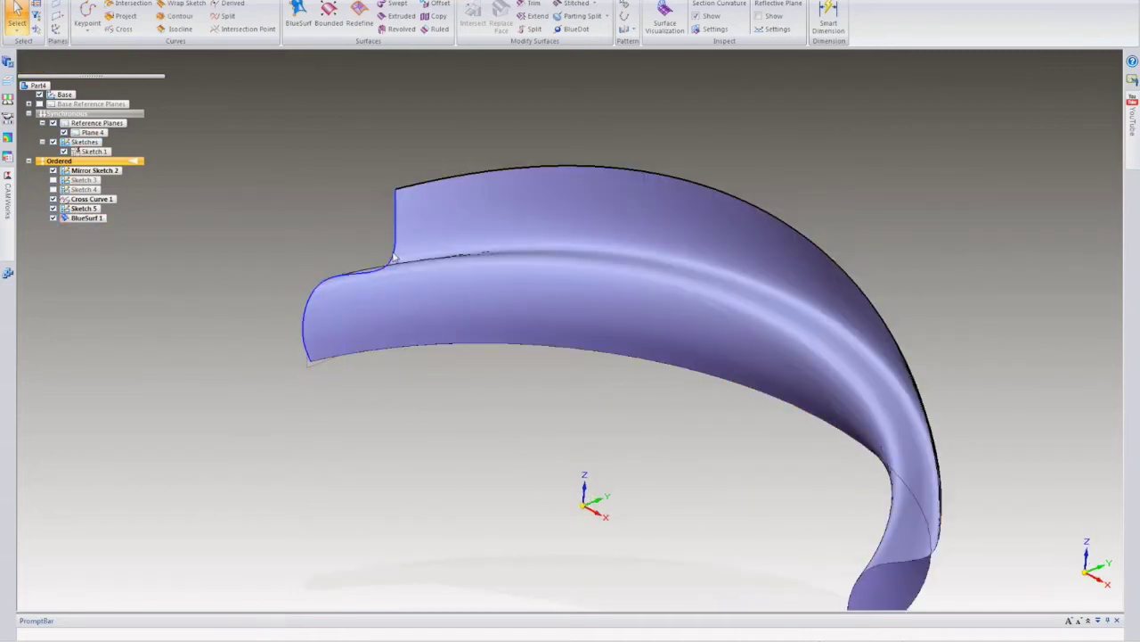
# - Place the steering wheel of Sketch 1 at the S-curve's lower endpoint and turn it 90 degrees
pyautogui.click(92, 152)
pyautogui.click(303, 370)
pyautogui.click(343, 354)
pyautogui.write('9')
pyautogui.write('0')
pyautogui.press('Return')
# - Try rotating the S-curve about the vertical axis at its lower endpoint, and undo the rotation
pyautogui.click(341, 365)
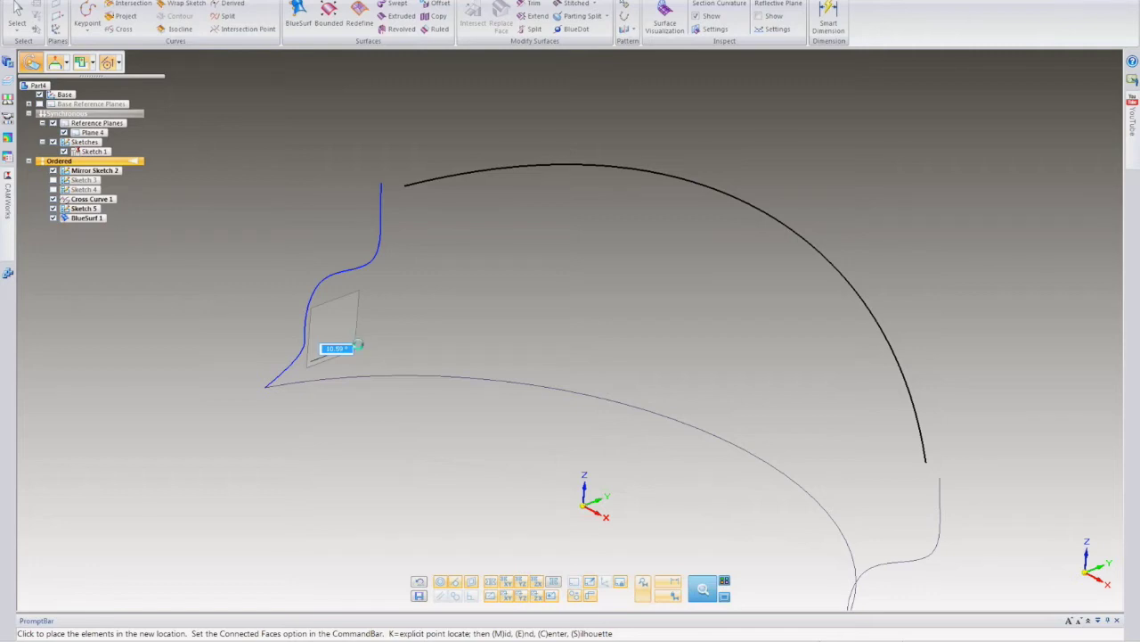
pyautogui.click(360, 339)
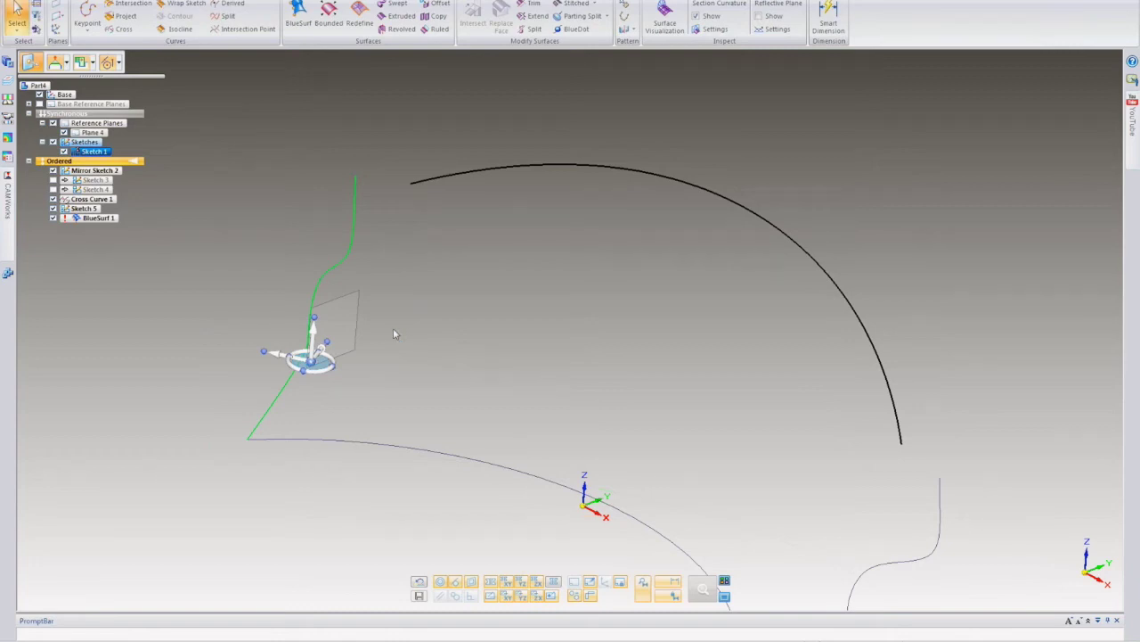
pyautogui.hotkey('ctrl', 'z')
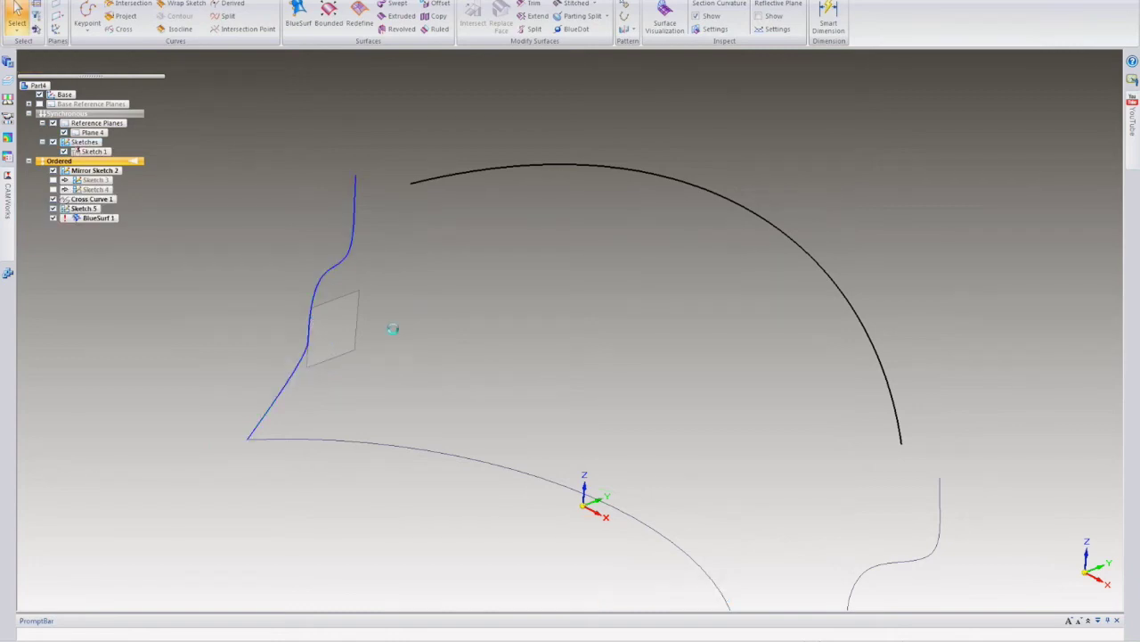
pyautogui.moveTo(325, 470); pyautogui.dragTo(293, 466, button='middle')
pyautogui.moveTo(834, 355); pyautogui.dragTo(677, 377, button='middle')
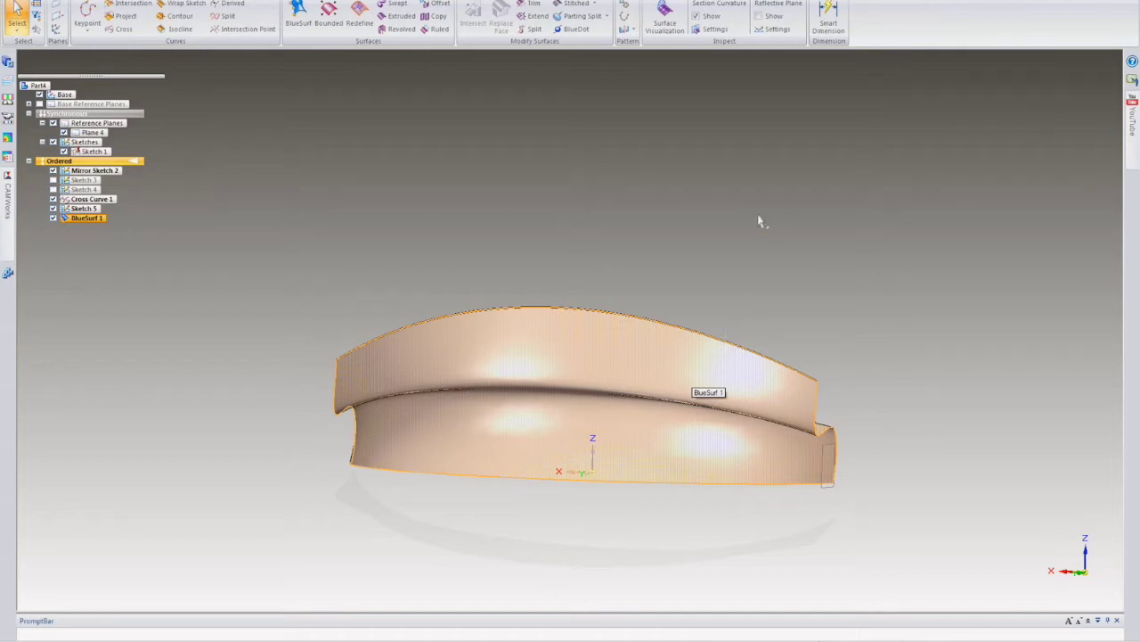
# - Create a new part from the ansi part.par template and switch it to the ordered environment
pyautogui.click(13, 0)
pyautogui.click(37, 2)
pyautogui.click(435, 224)
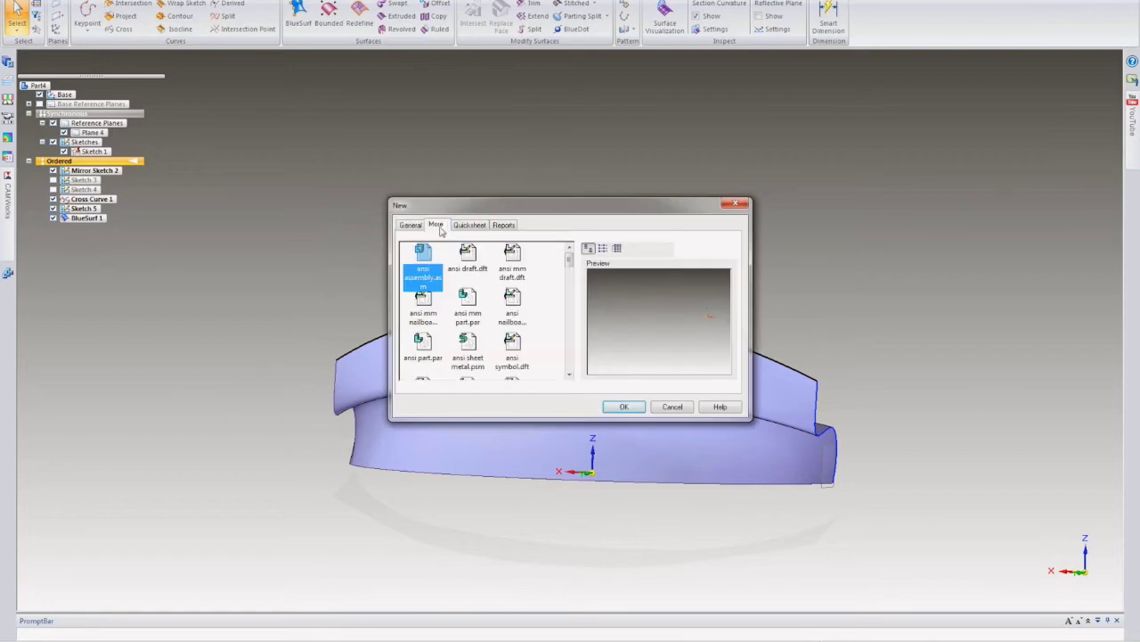
pyautogui.click(426, 352)
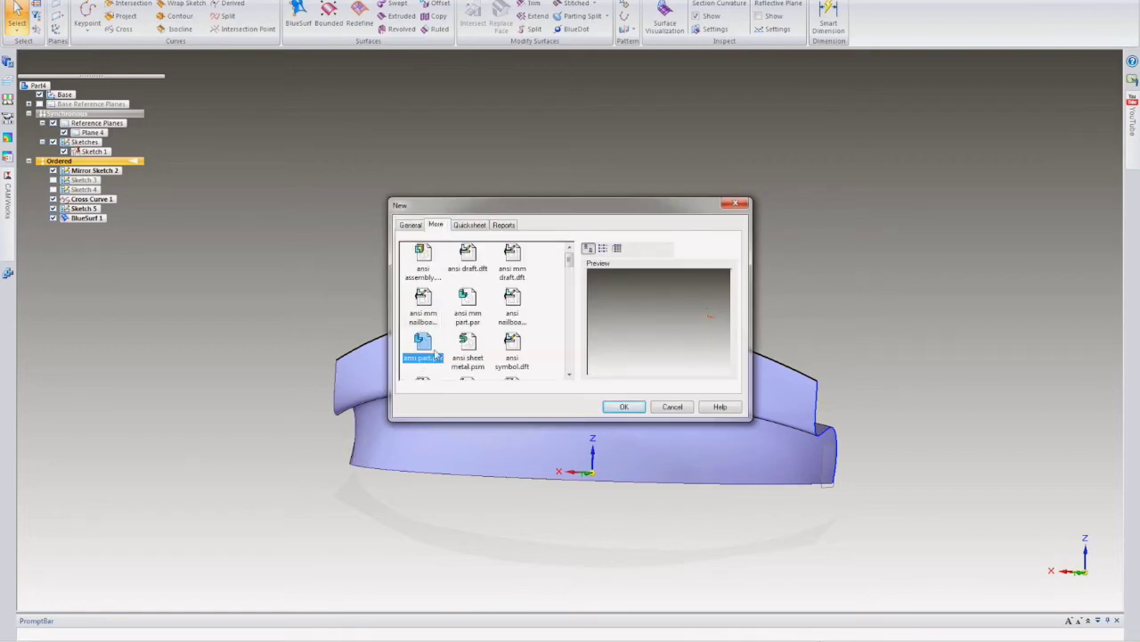
pyautogui.doubleClick(437, 355)
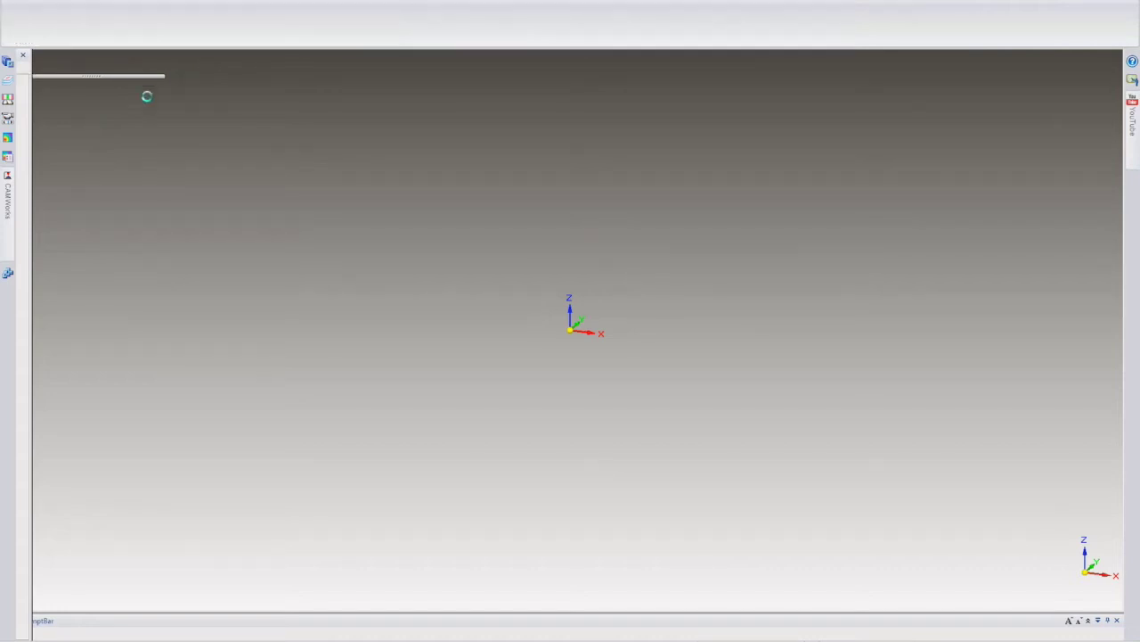
pyautogui.rightClick(103, 113)
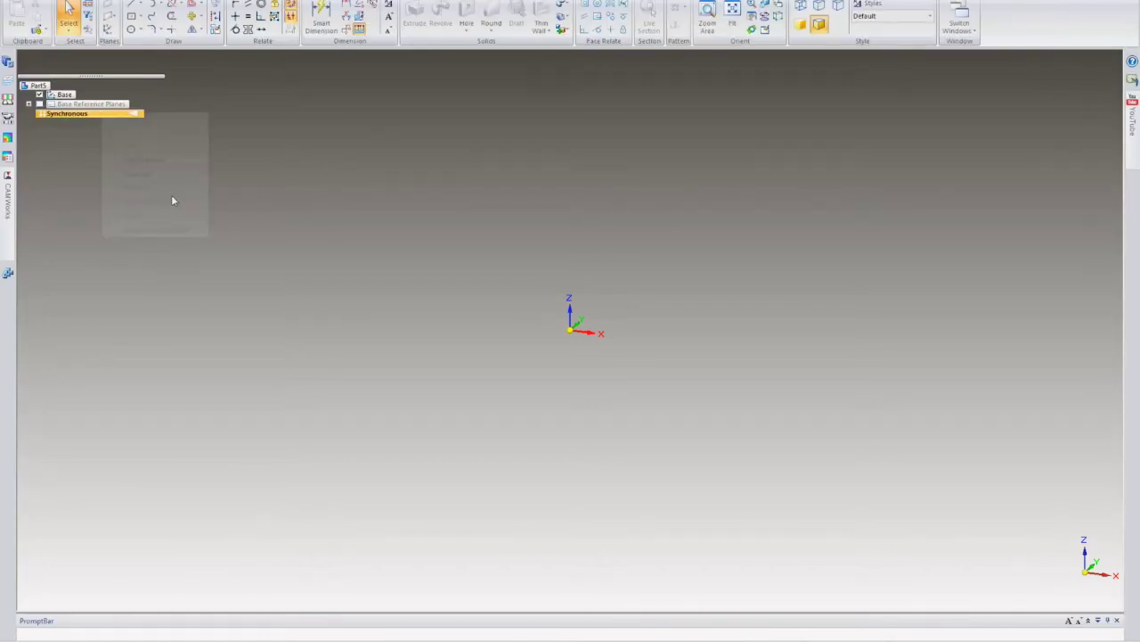
pyautogui.click(197, 229)
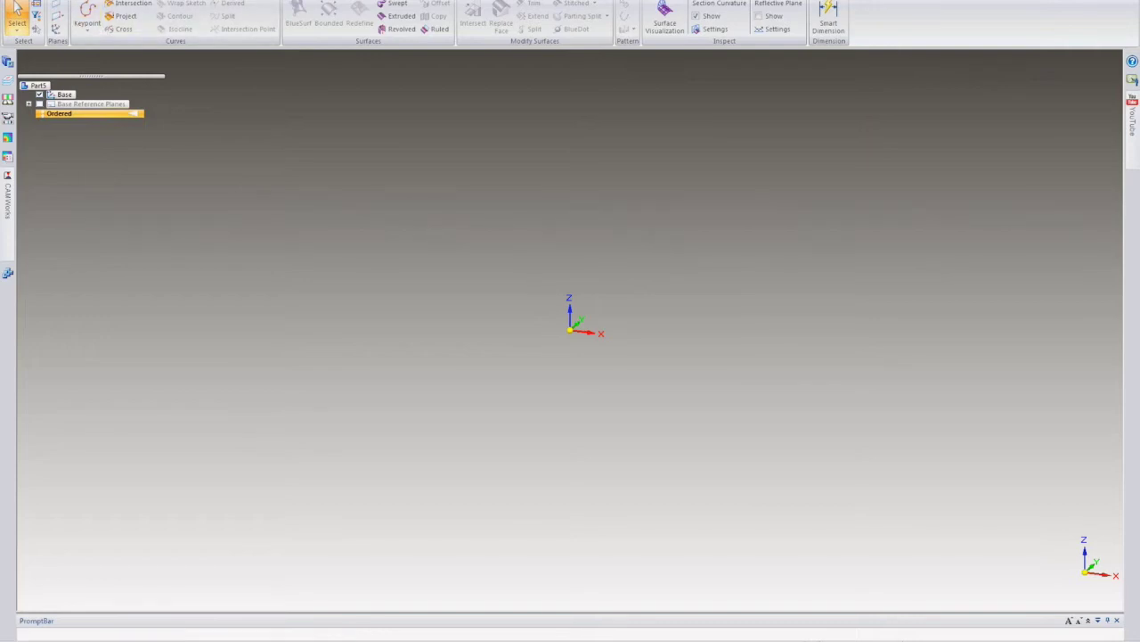
# - Sketch a large circle centred on the origin in the XZ plane and close the sketch
pyautogui.click(136, 18)
pyautogui.click(597, 332)
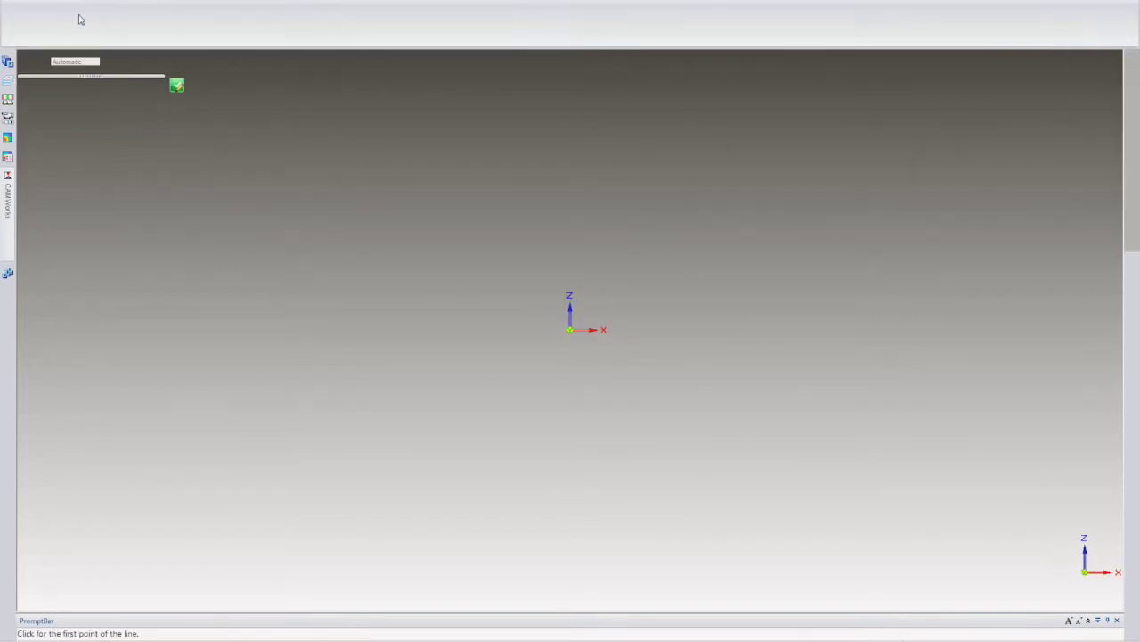
pyautogui.click(132, 29)
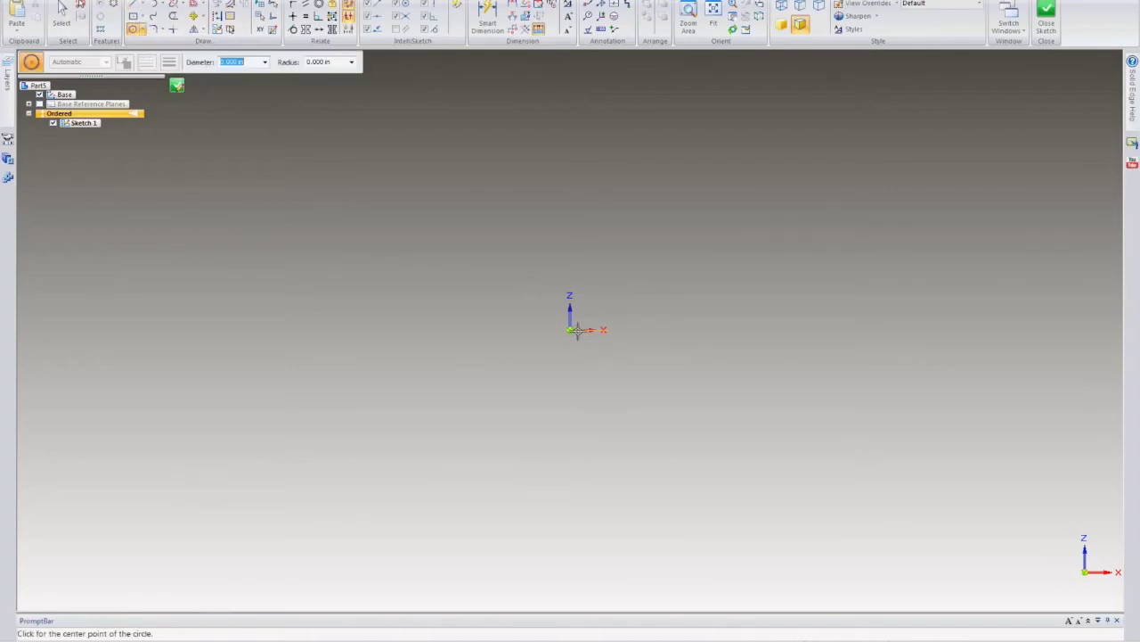
pyautogui.click(570, 330)
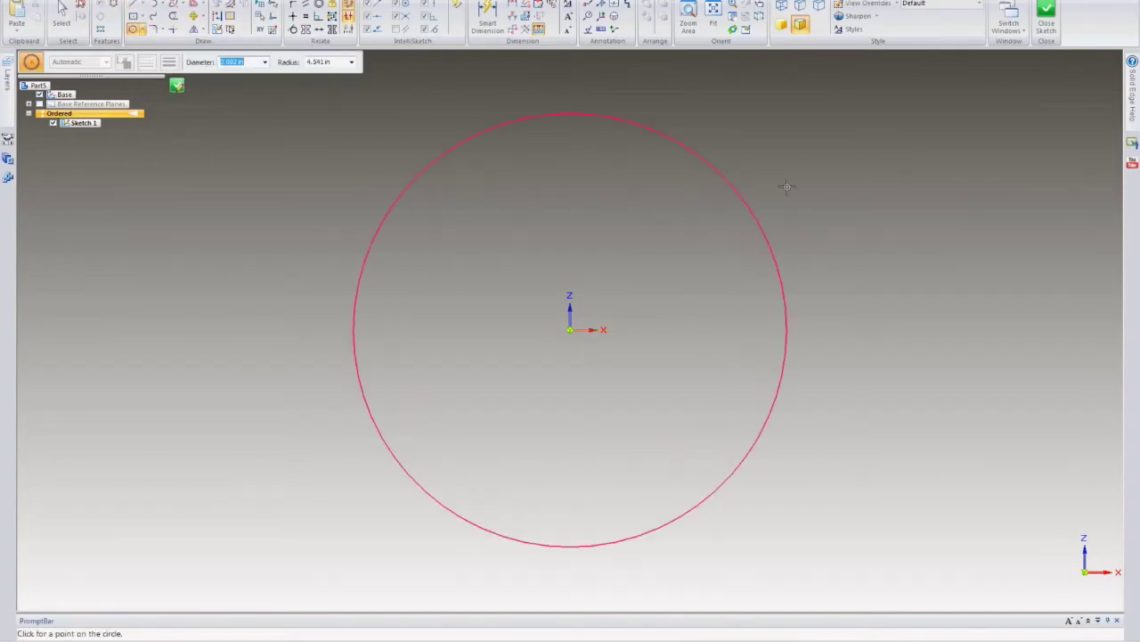
pyautogui.click(137, 33)
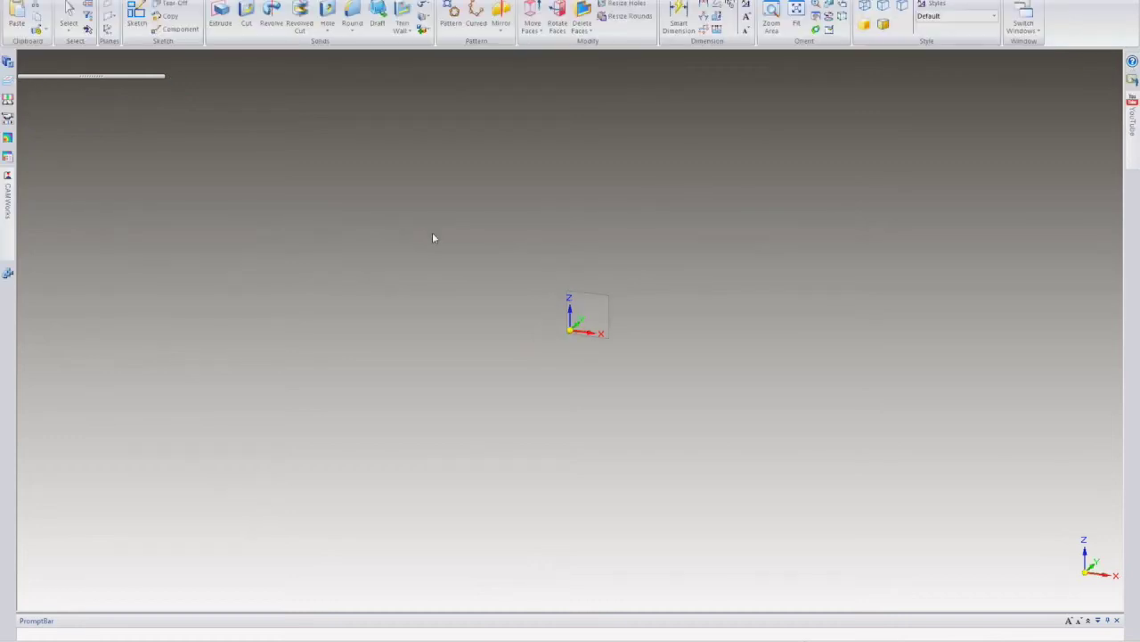
# - Sketch a concentric circle about 5.9 in in diameter on a plane offset parallel to the large circle's plane
pyautogui.click(205, 63)
pyautogui.click(227, 87)
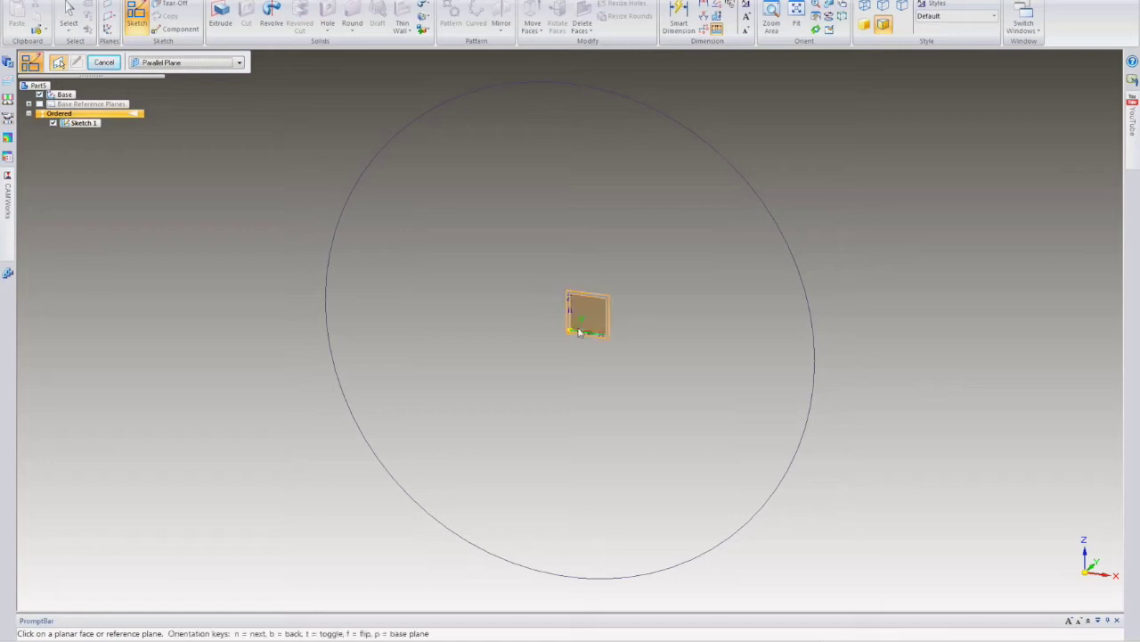
pyautogui.click(577, 322)
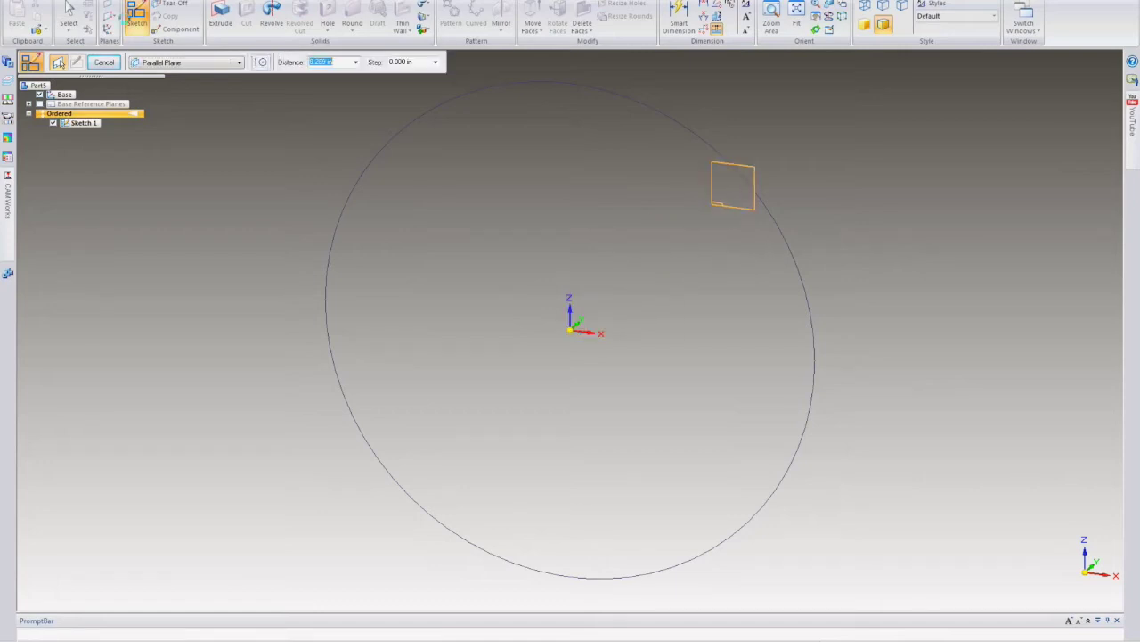
pyautogui.click(732, 185)
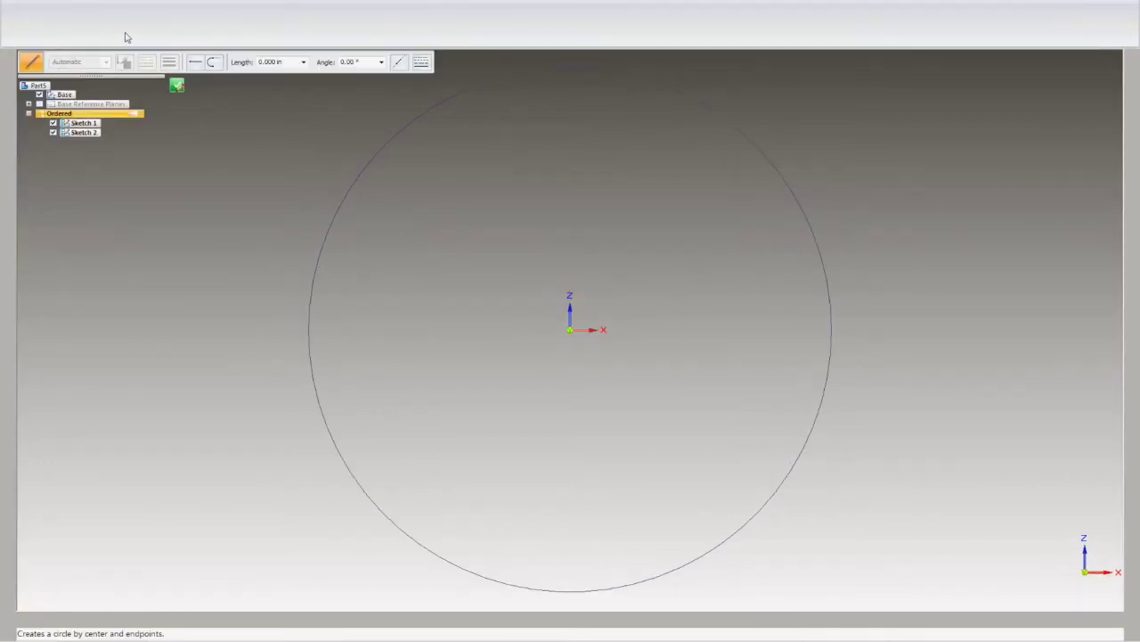
pyautogui.click(132, 29)
pyautogui.click(570, 329)
pyautogui.click(661, 234)
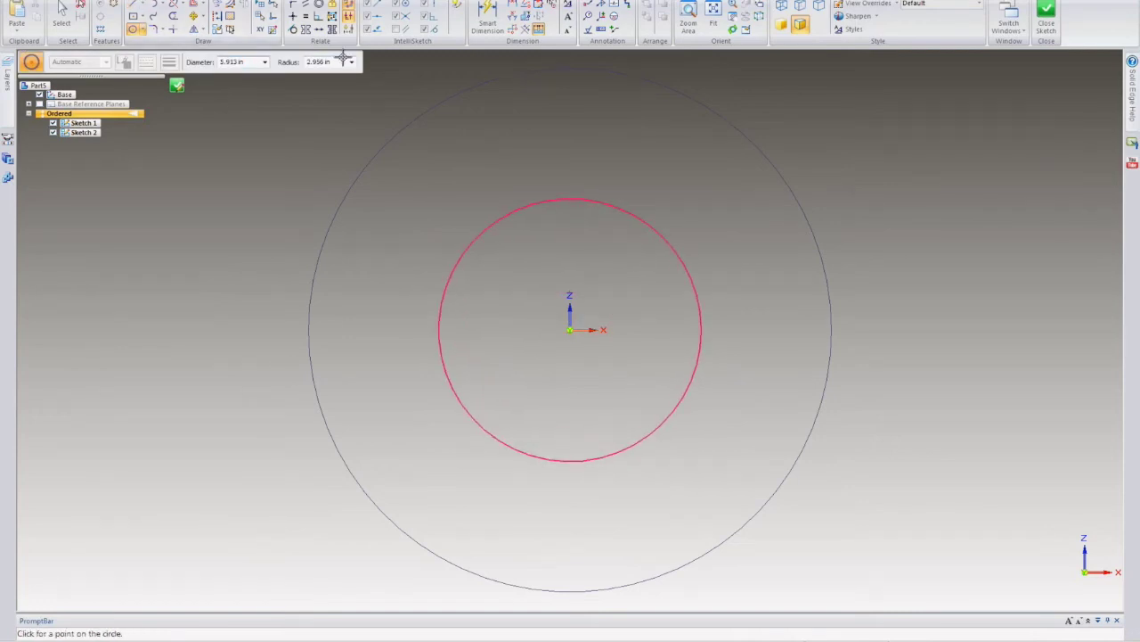
pyautogui.click(177, 86)
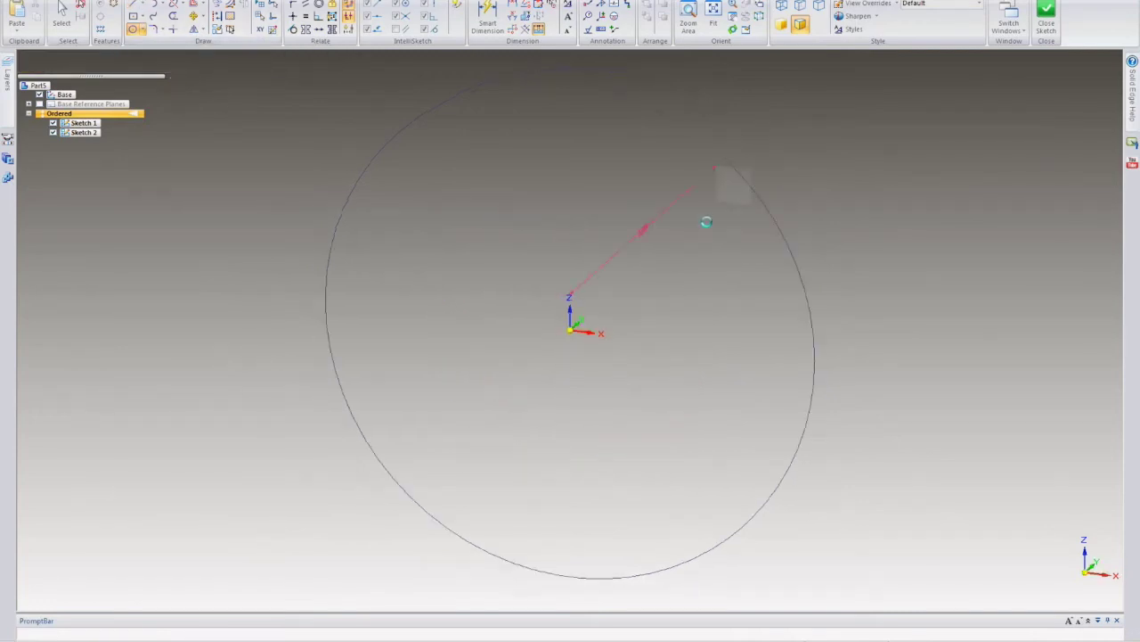
# - Create a BlueSurf using the small circle and the large circle as its cross sections
pyautogui.moveTo(707, 221); pyautogui.dragTo(438, 258, button='middle')
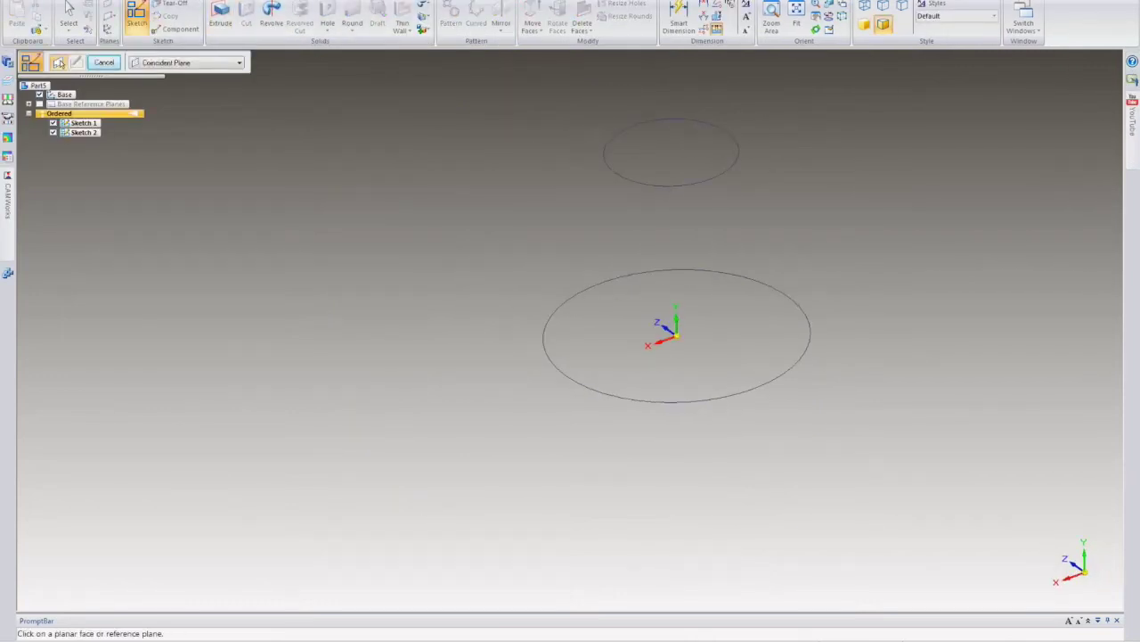
pyautogui.scroll(-1, 245, 30)
pyautogui.click(298, 16)
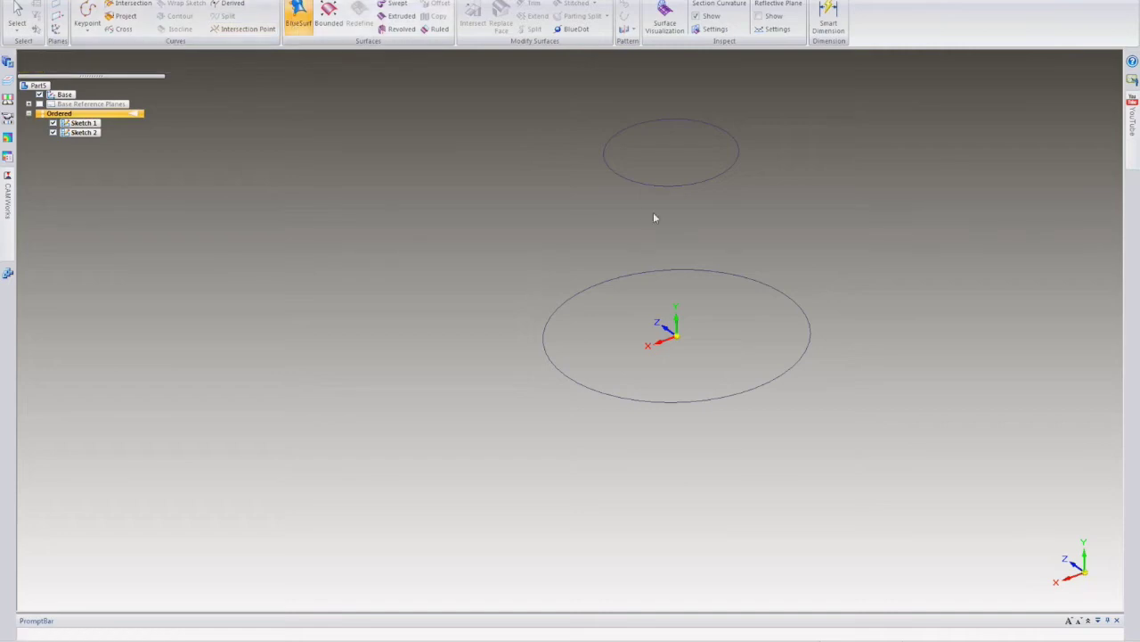
pyautogui.click(691, 185)
pyautogui.click(699, 402)
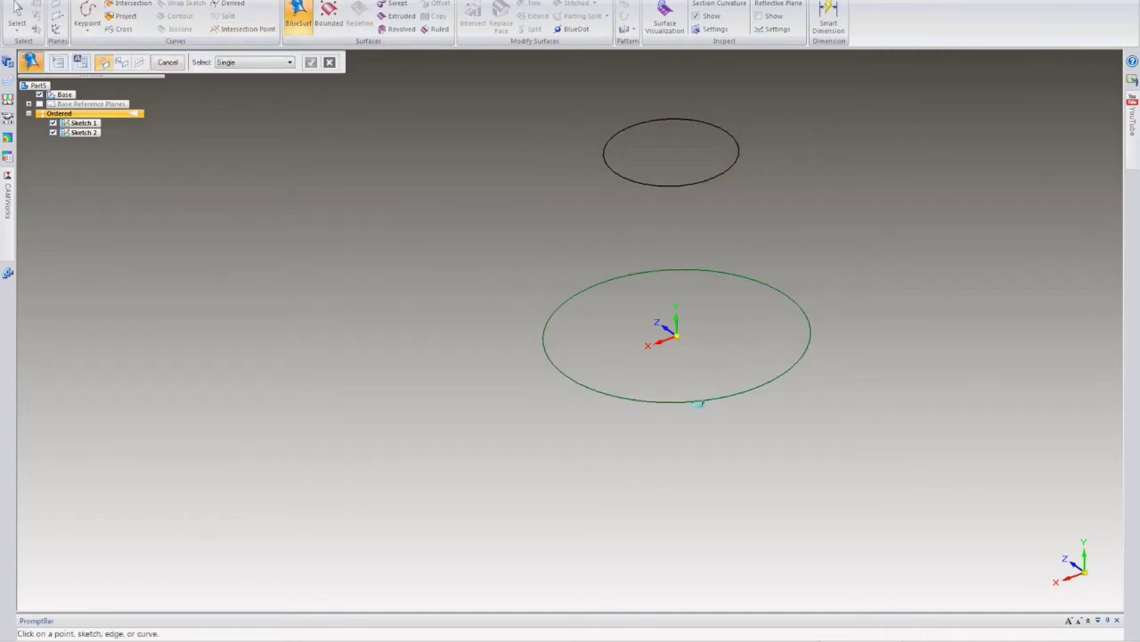
pyautogui.press('Return')
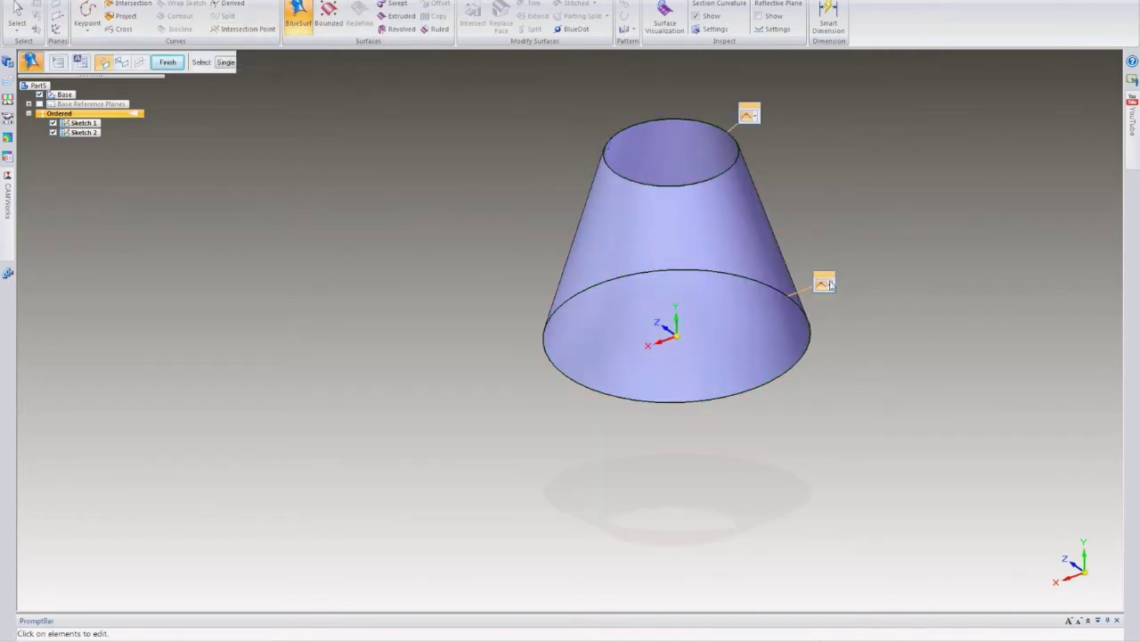
# - Try the Normal to Section and Parallel to Section tangency conditions on the large circle and lengthen its tangent vector
pyautogui.click(824, 283)
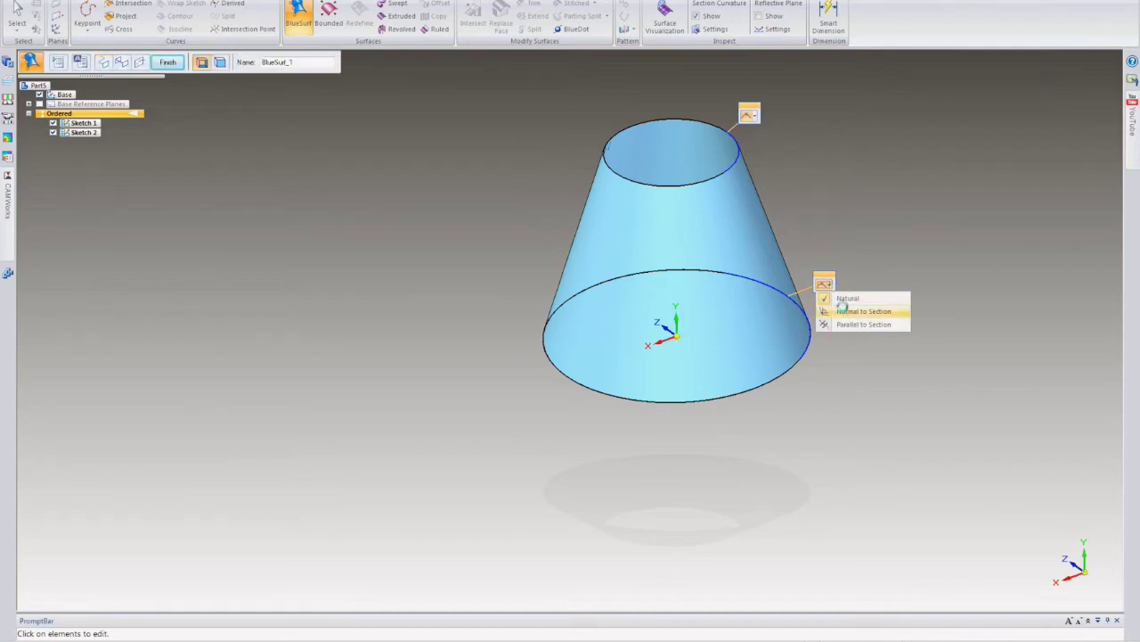
pyautogui.click(843, 310)
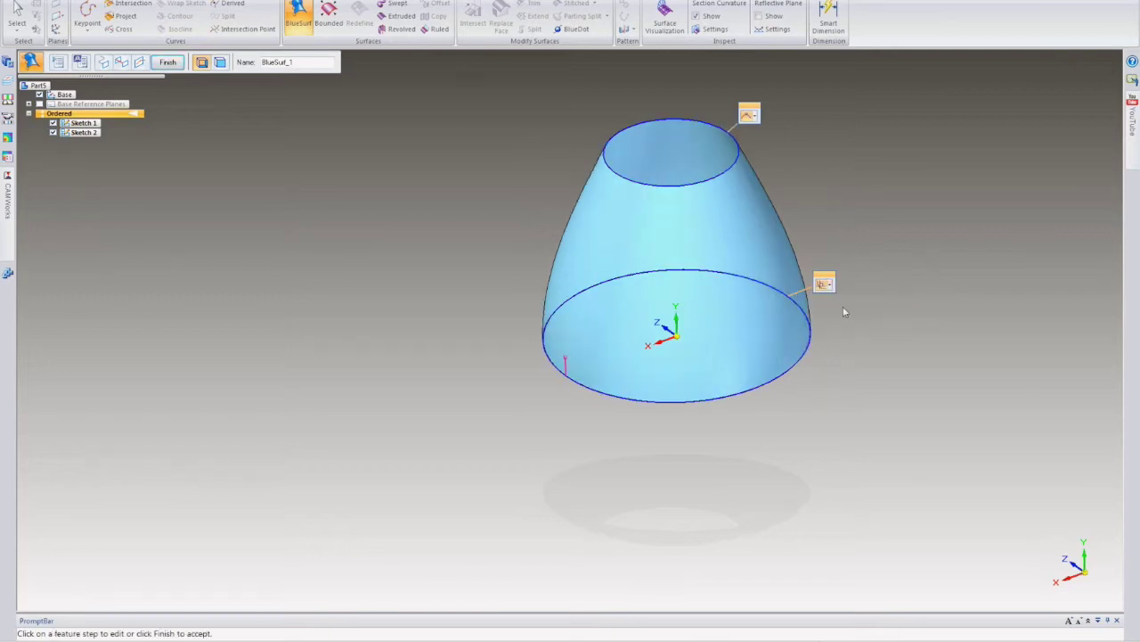
pyautogui.click(823, 283)
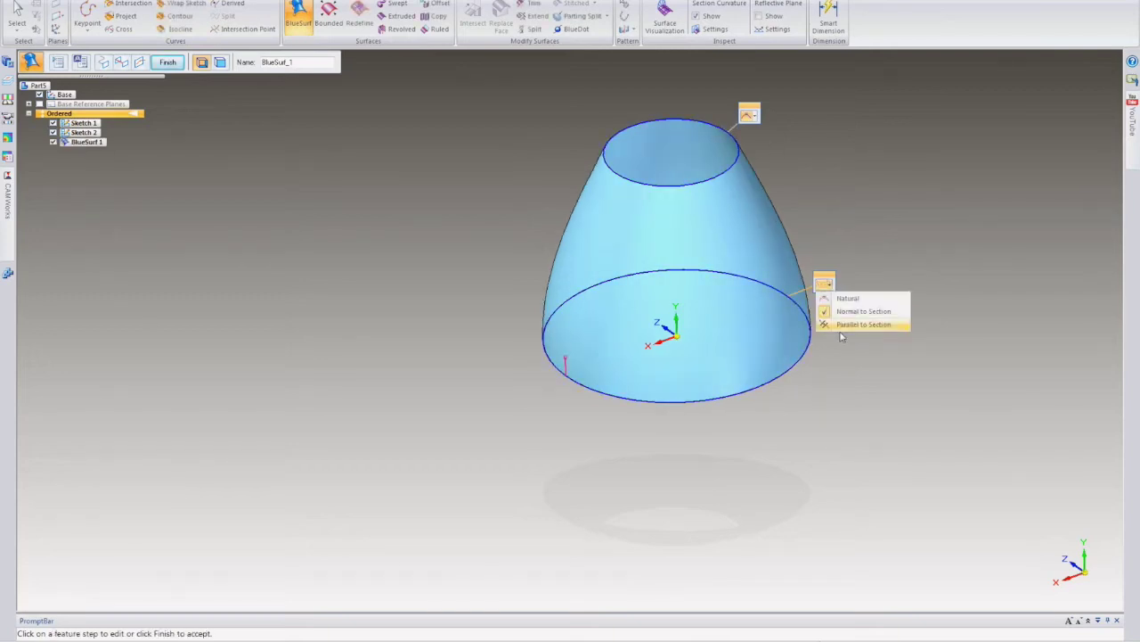
pyautogui.click(841, 326)
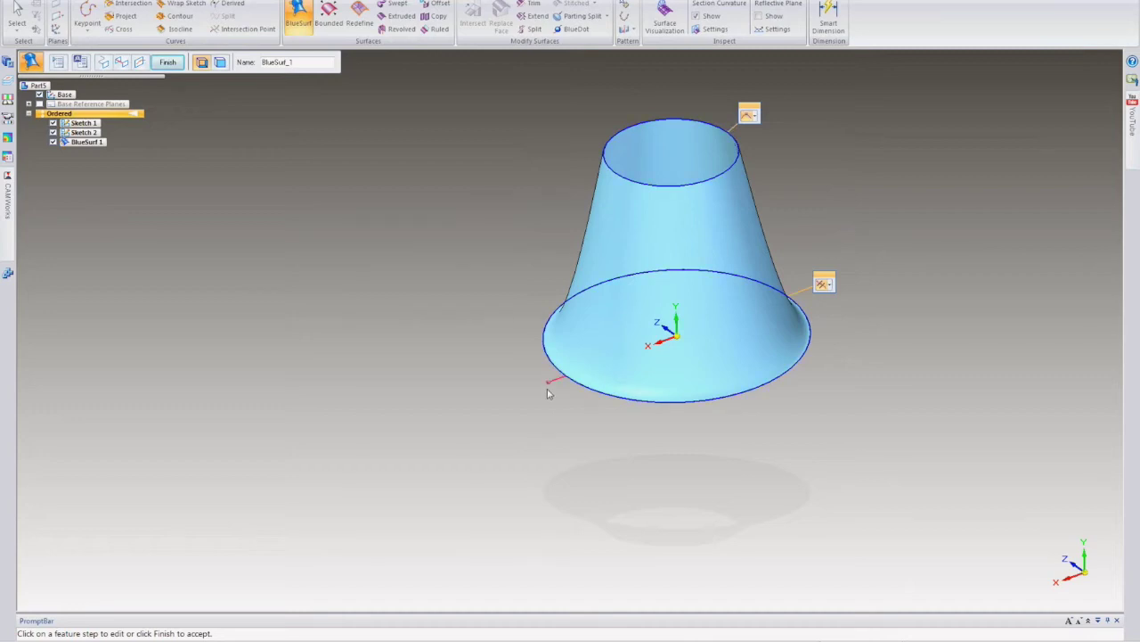
pyautogui.moveTo(548, 389)
pyautogui.moveTo(555, 386); pyautogui.dragTo(485, 404)
# - Set the large circle's tangency to Normal to Section and adjust its tangent magnitude to about 0.81
pyautogui.click(832, 284)
pyautogui.click(846, 308)
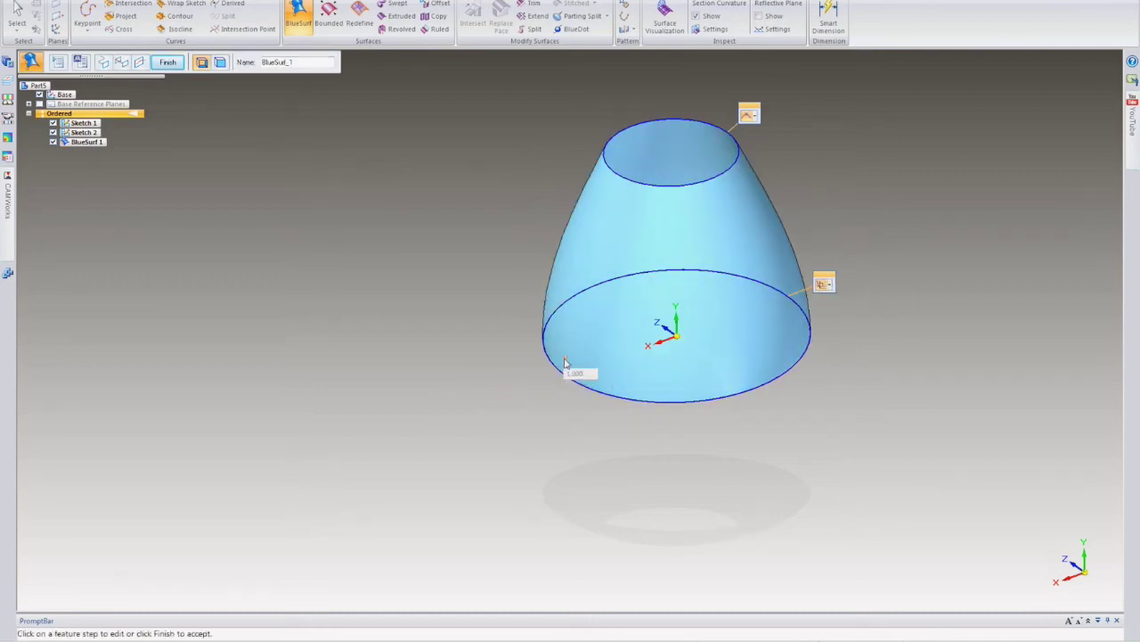
pyautogui.hotkey('ctrl', 'f')
pyautogui.hotkey('ctrl', 'r')
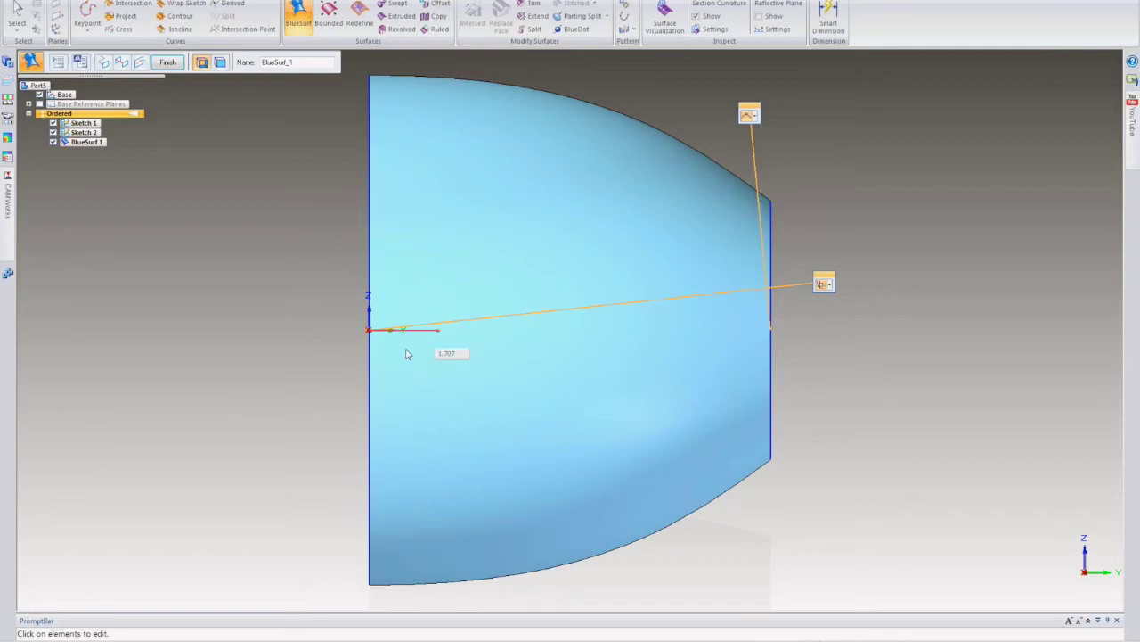
pyautogui.click(437, 332)
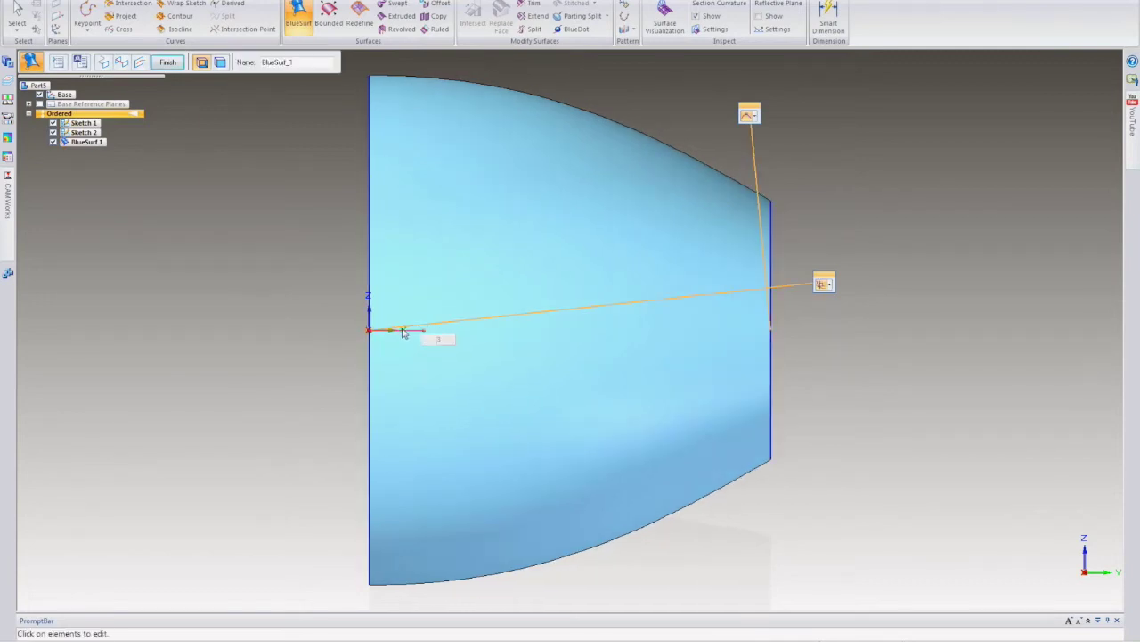
pyautogui.moveTo(402, 332); pyautogui.dragTo(372, 250)
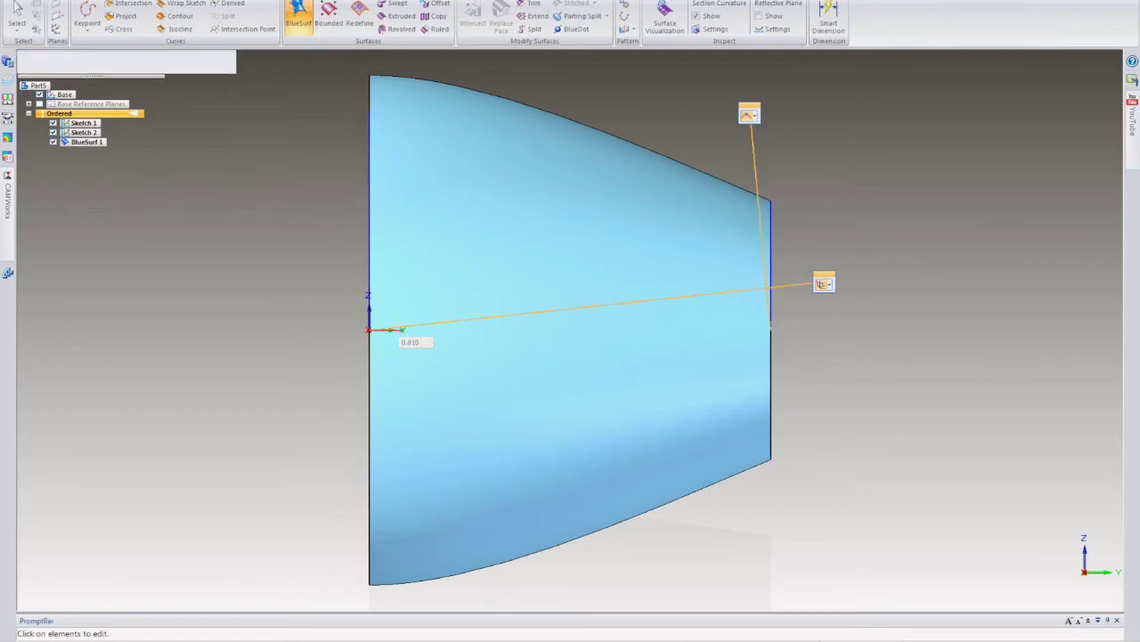
# - Set the BlueSurf_1_EndTangentMagnitude1 variable to 1 in the variable table
pyautogui.click(276, 1)
pyautogui.click(93, 4)
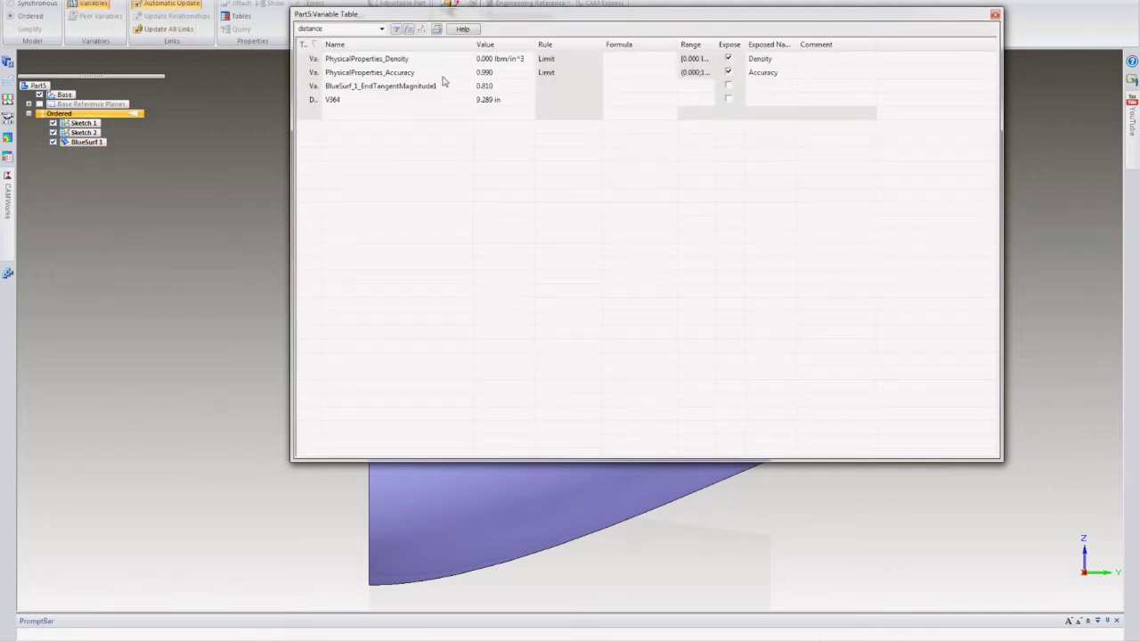
pyautogui.click(439, 87)
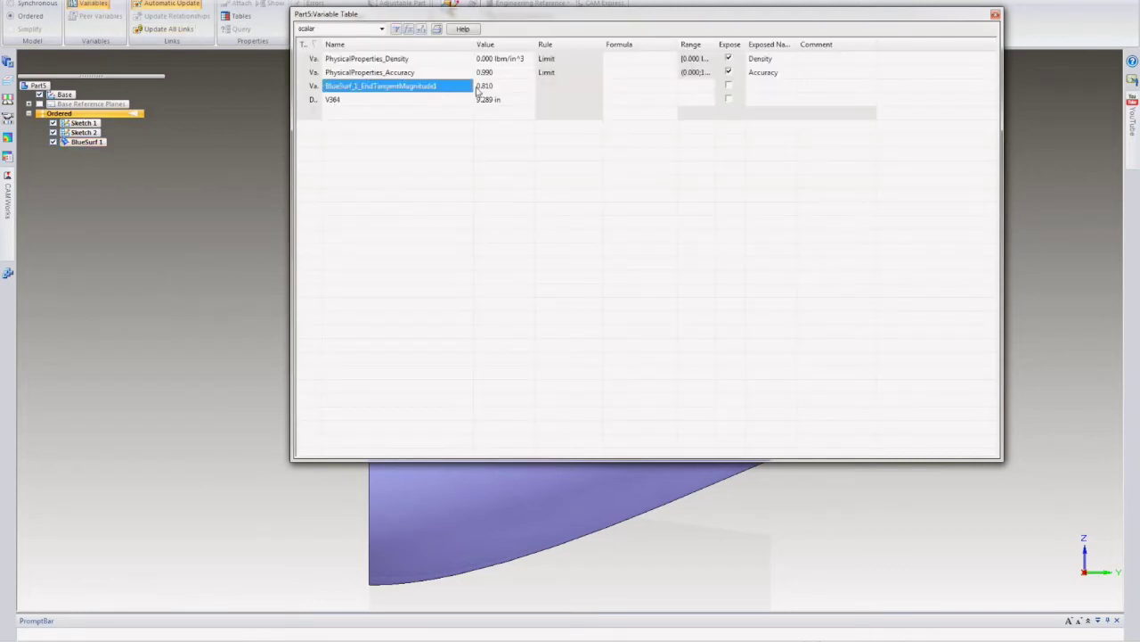
pyautogui.click(478, 87)
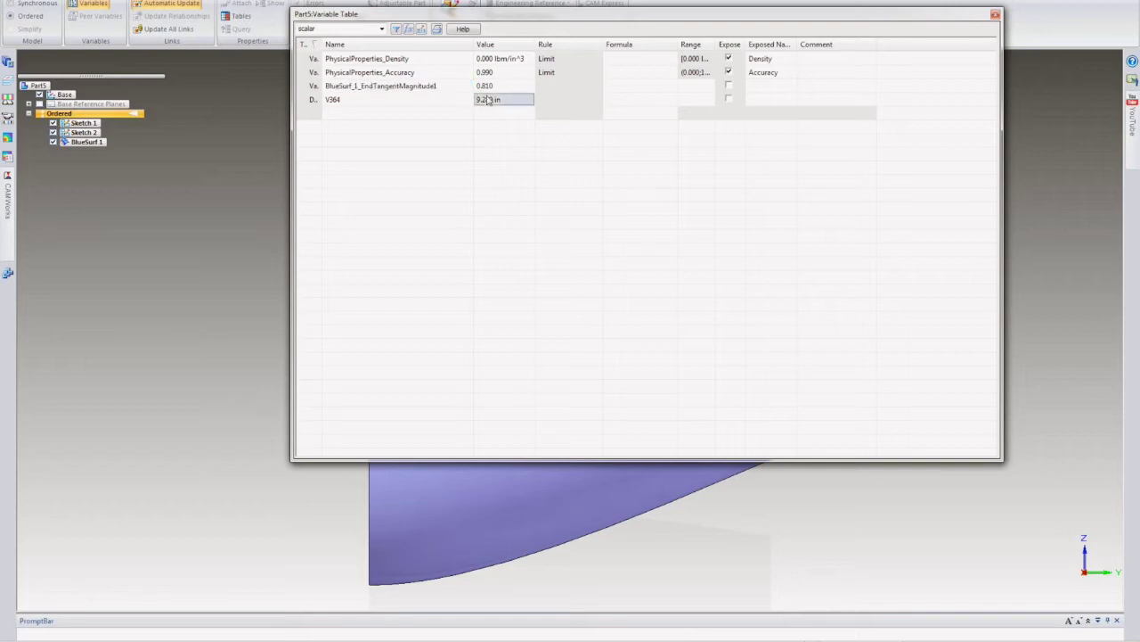
pyautogui.write('1')
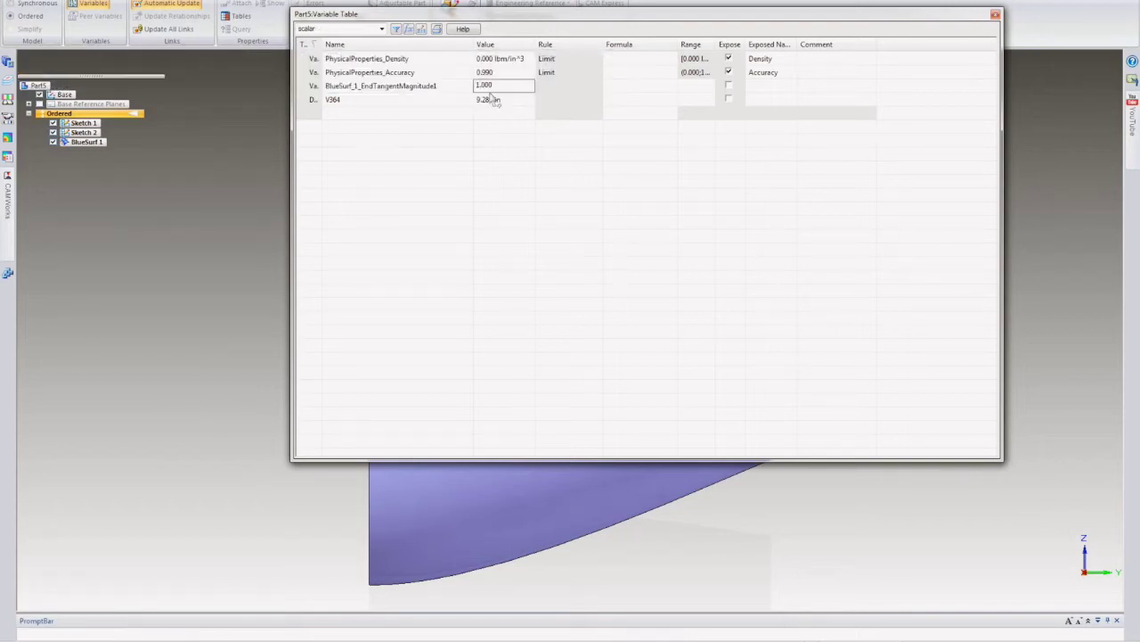
pyautogui.click(494, 100)
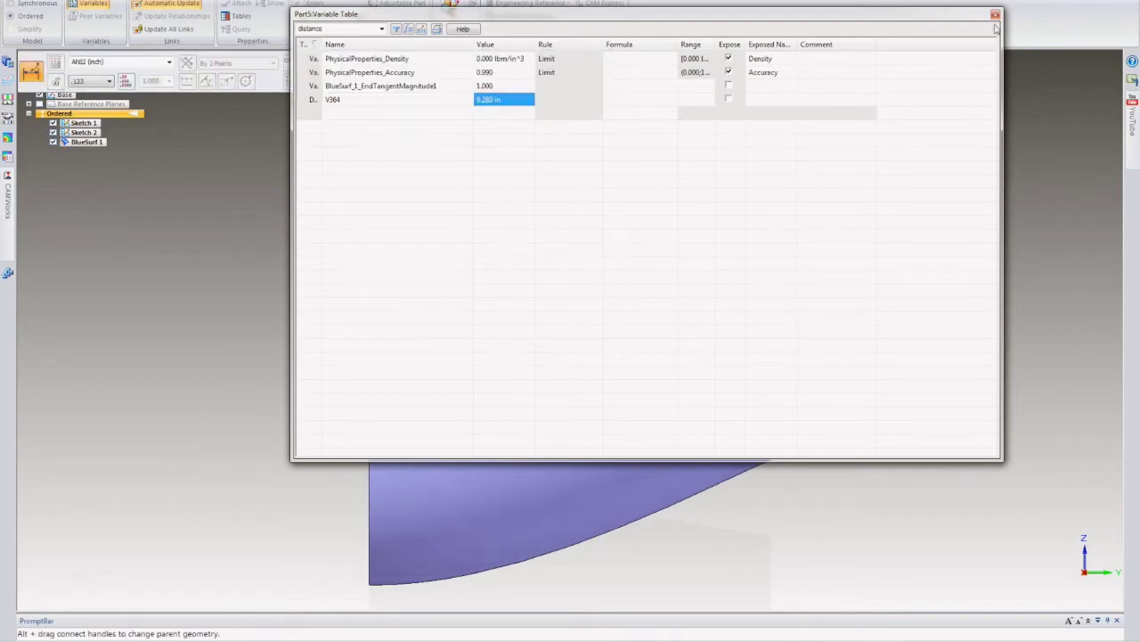
pyautogui.click(996, 15)
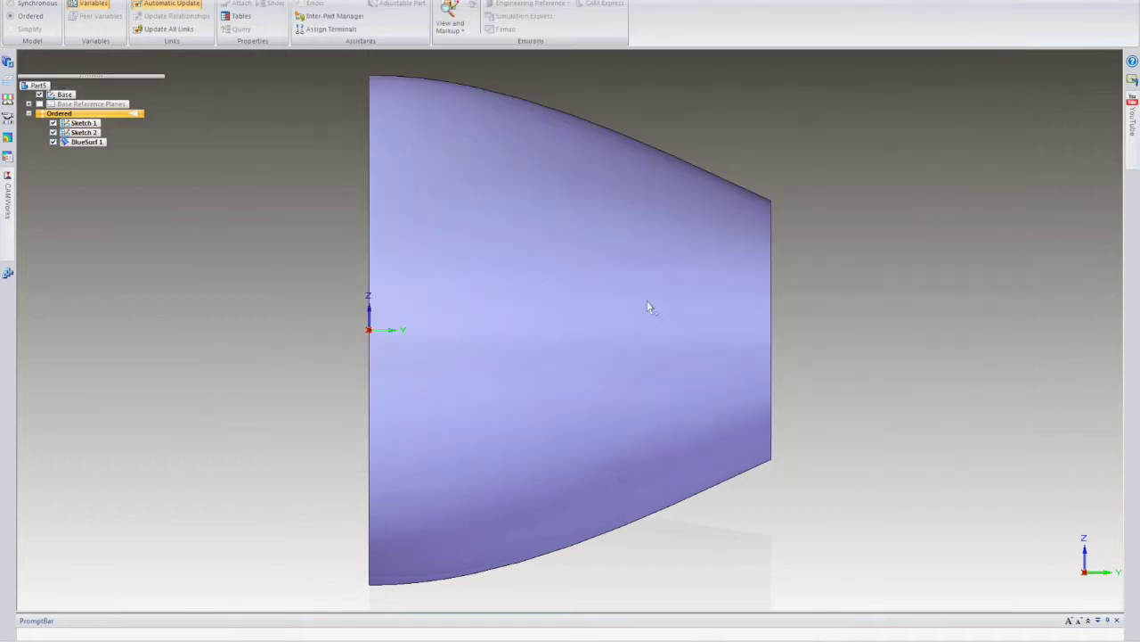
# - Reopen the BlueSurf definition and examine the tangent magnitude at the large circle and the overall surface shape
pyautogui.click(492, 333)
pyautogui.click(421, 547)
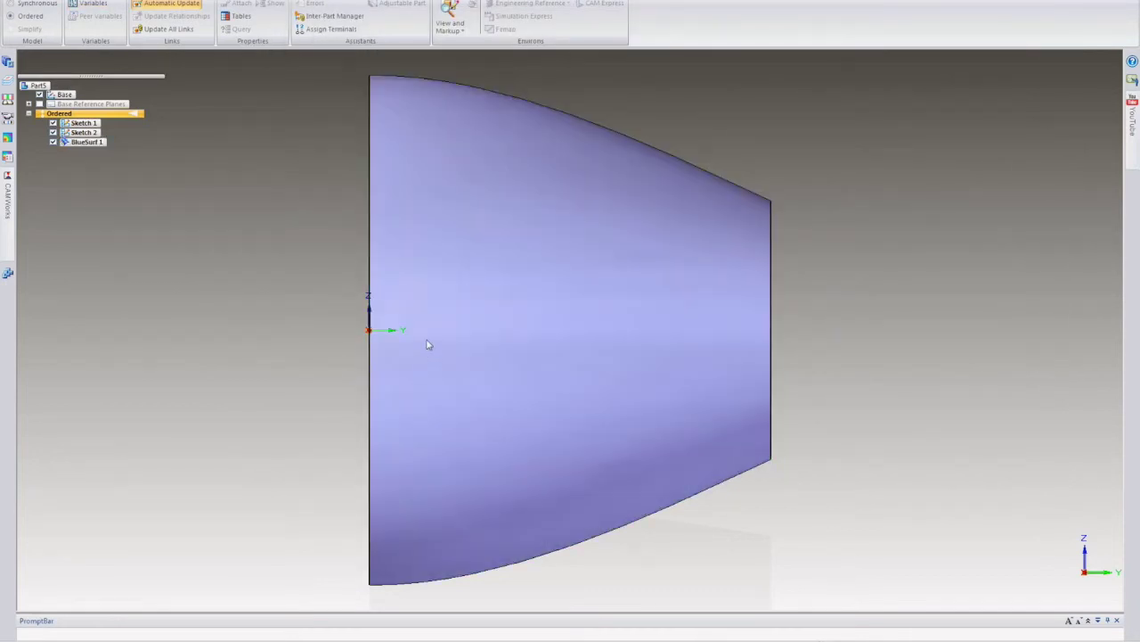
pyautogui.click(411, 331)
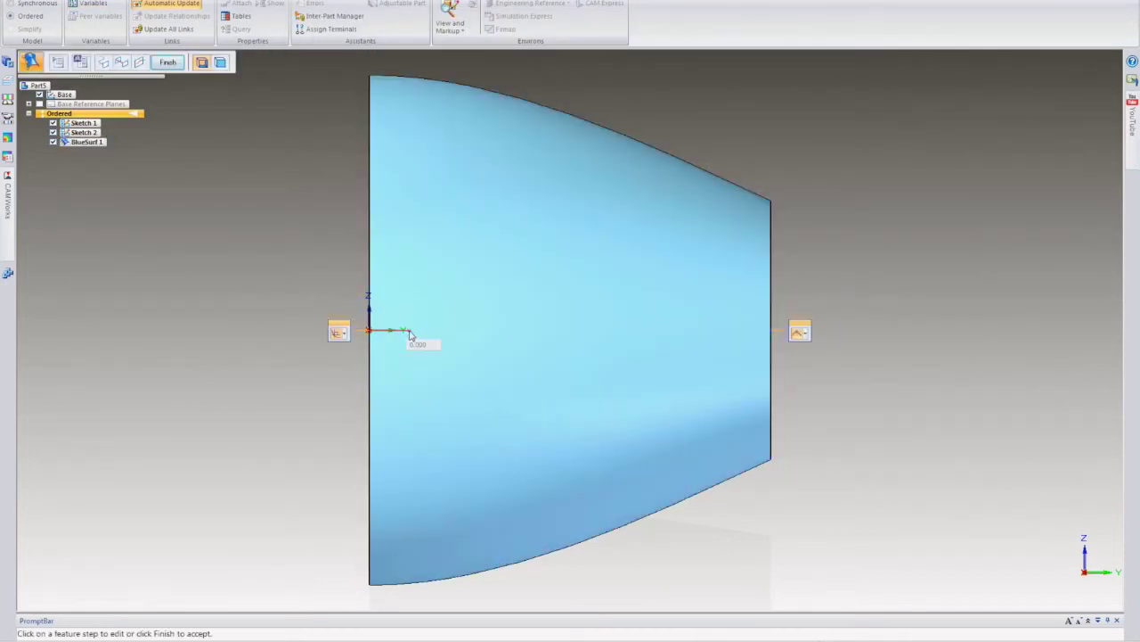
pyautogui.click(411, 333)
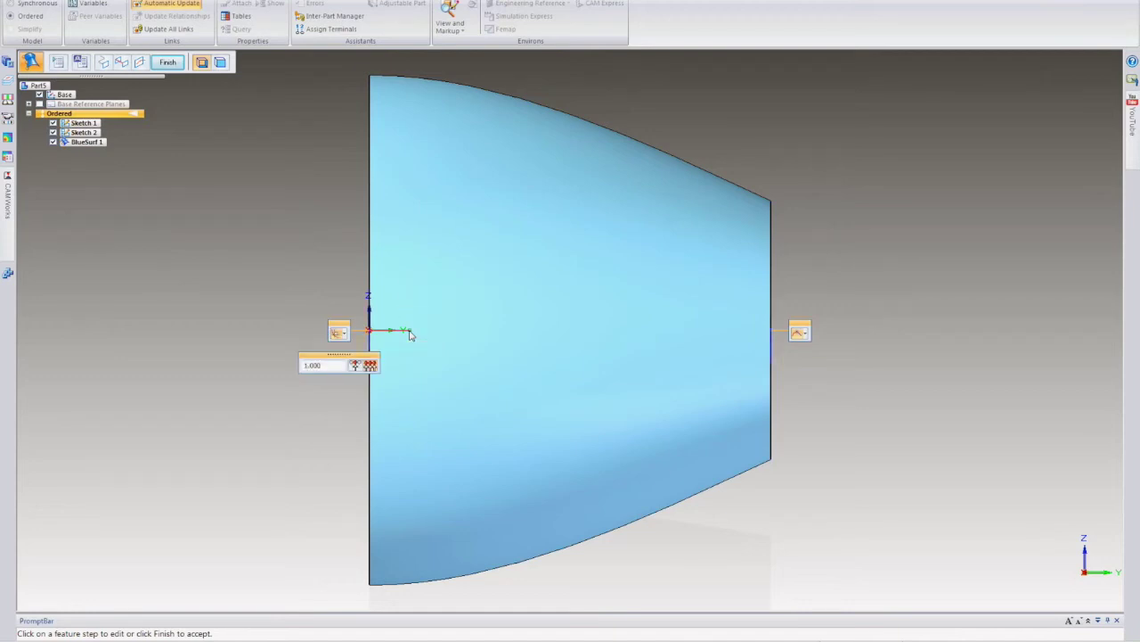
pyautogui.rightClick(868, 412)
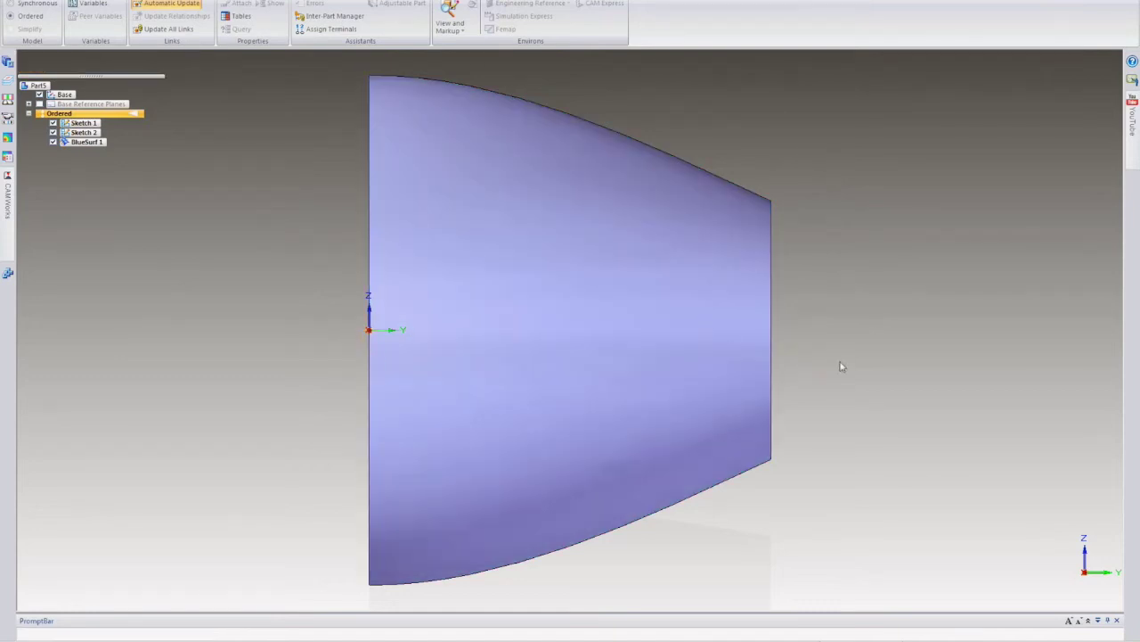
pyautogui.moveTo(843, 371); pyautogui.dragTo(920, 390, button='middle')
pyautogui.scroll(-3, 864, 285)
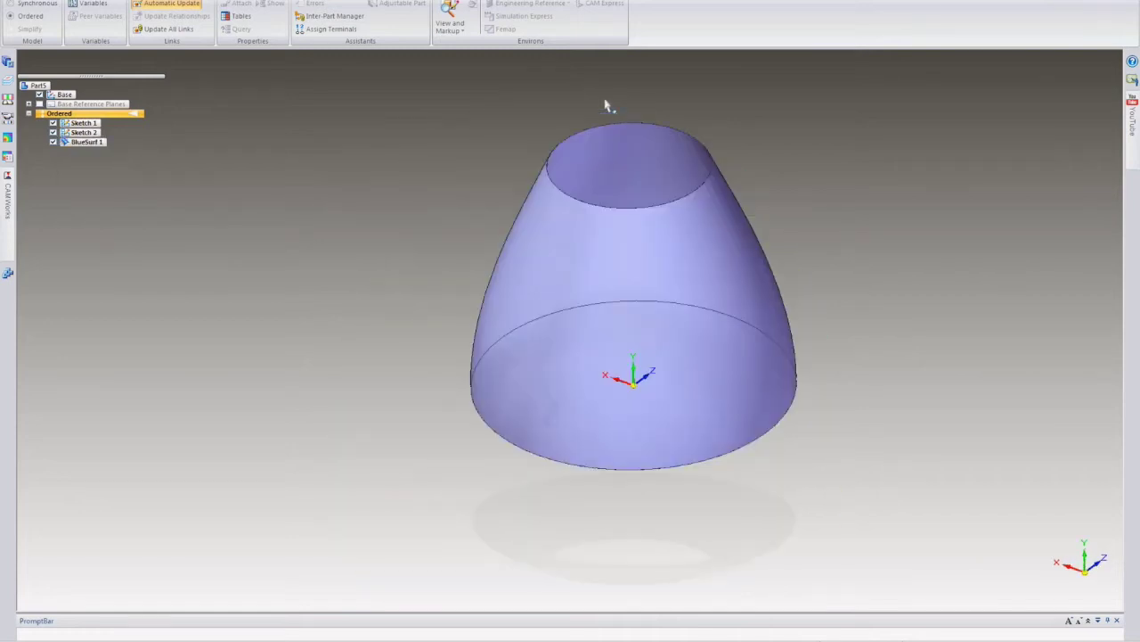
# - Undo the BlueSurf and create a new one using the small circle and the large circle as its cross sections
pyautogui.click(54, 1)
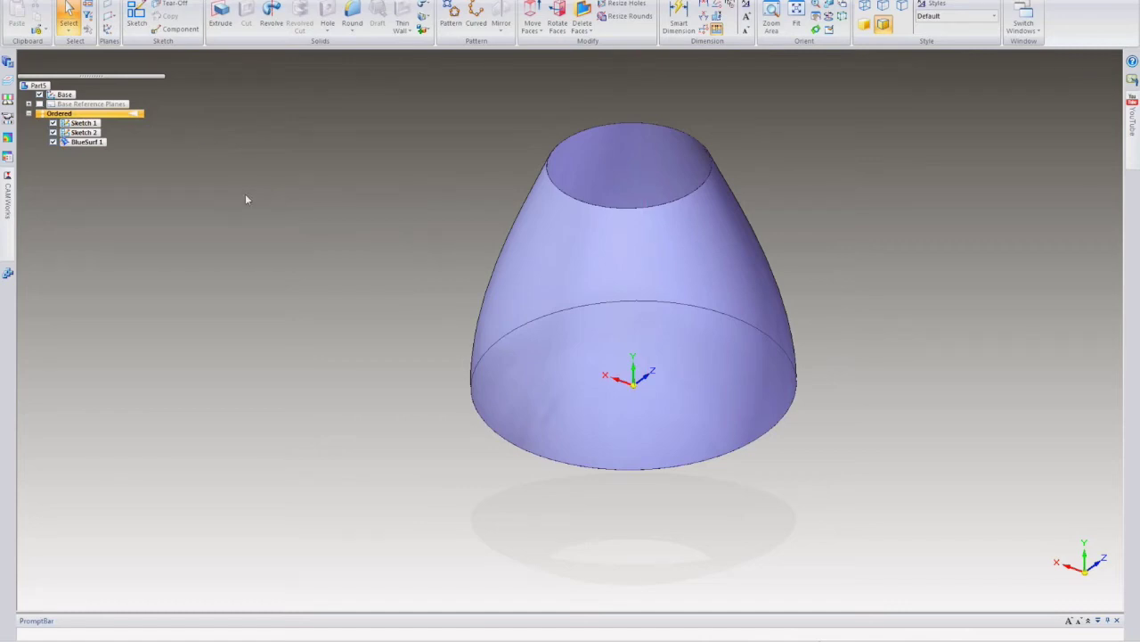
pyautogui.hotkey('ctrl', 'z')
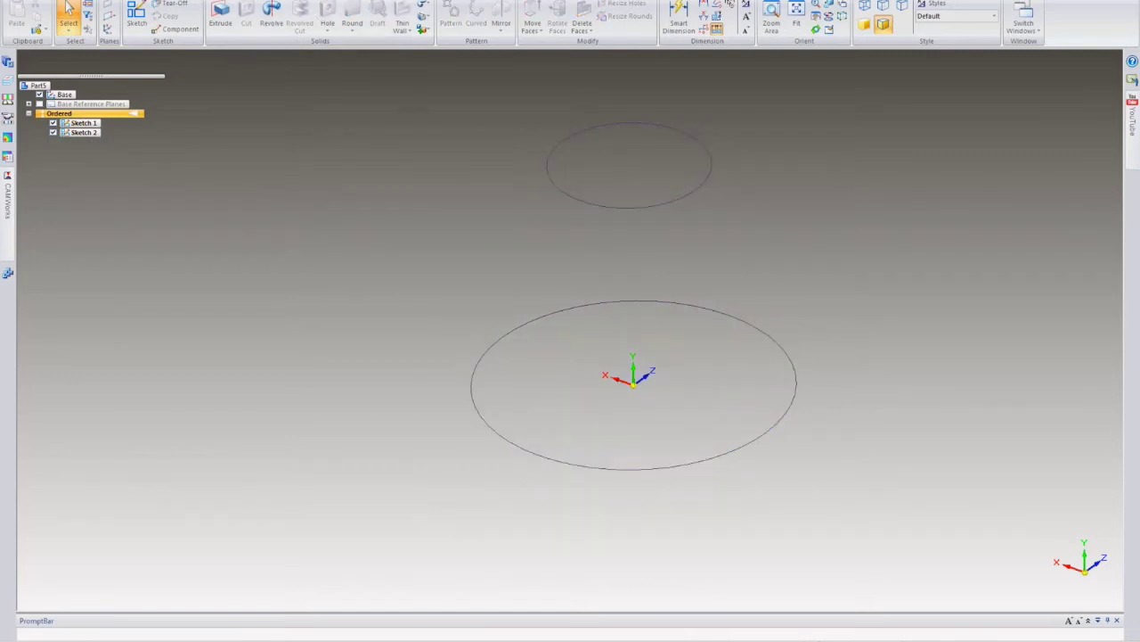
pyautogui.click(96, 0)
pyautogui.click(138, 0)
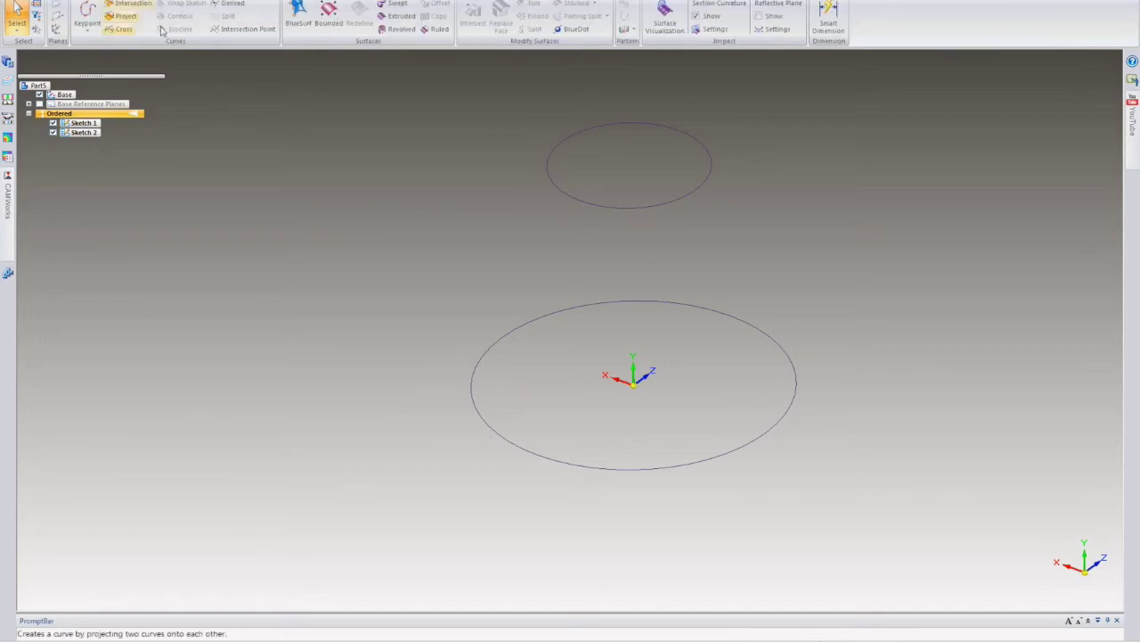
pyautogui.click(299, 20)
pyautogui.click(641, 208)
pyautogui.click(656, 300)
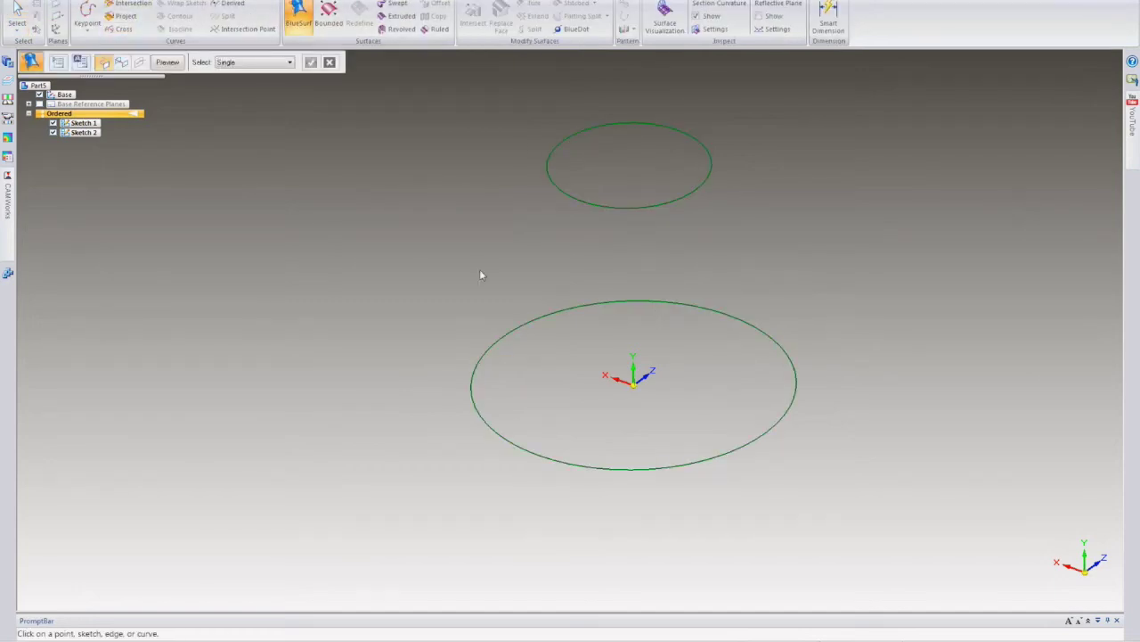
pyautogui.click(168, 63)
pyautogui.click(167, 62)
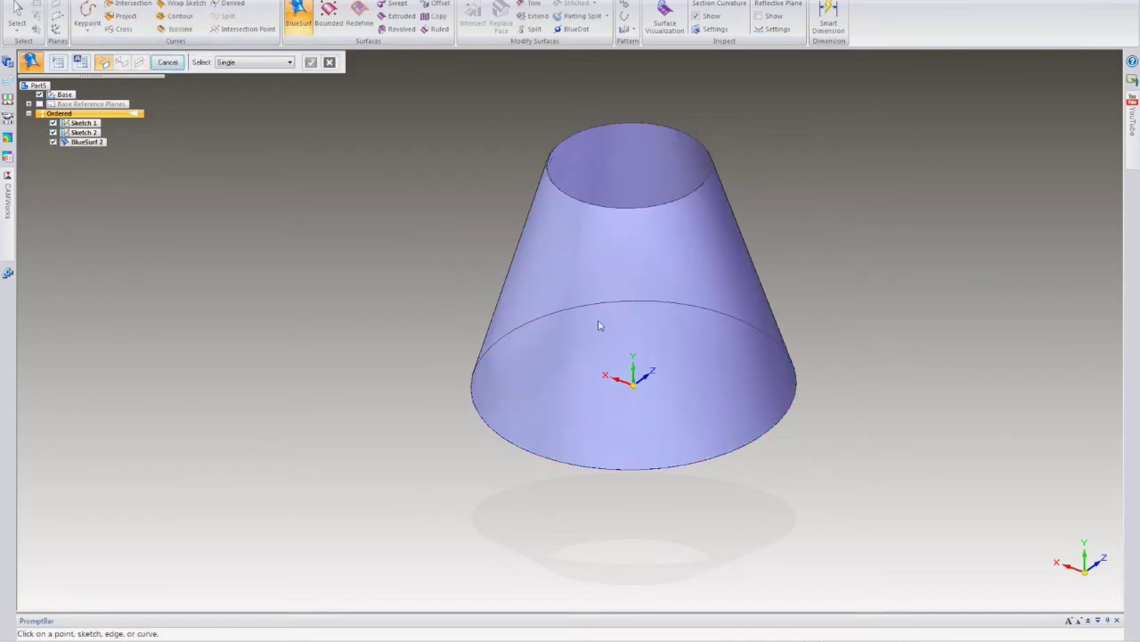
# - Start a sketch on a plane tangent to the conical surface at an angle of 90°
pyautogui.scroll(2, 140, 34)
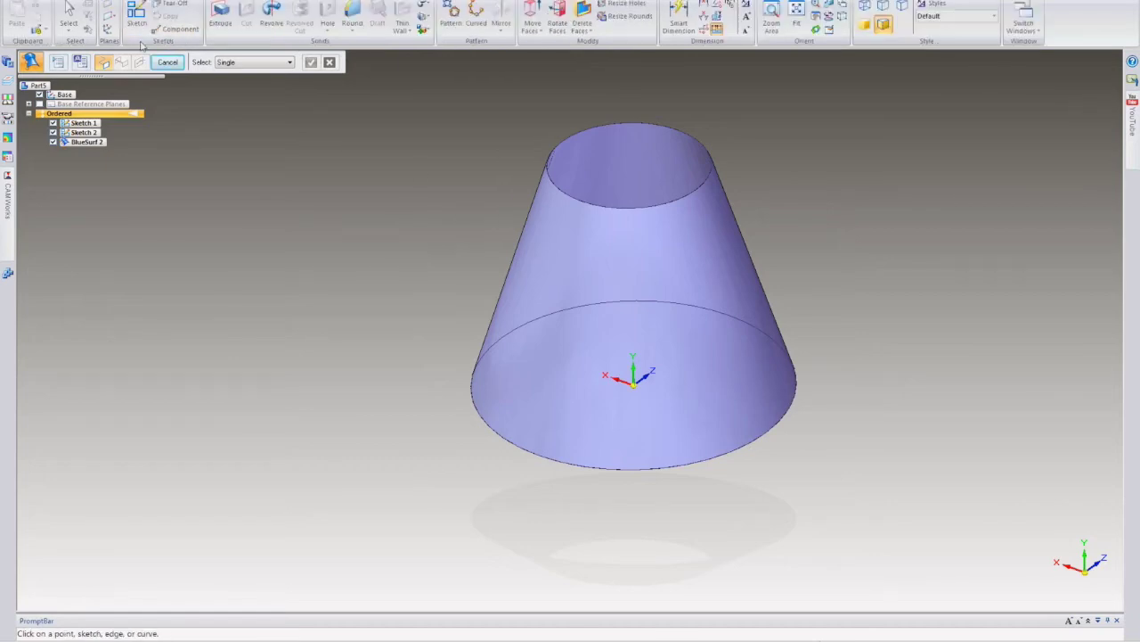
pyautogui.click(138, 24)
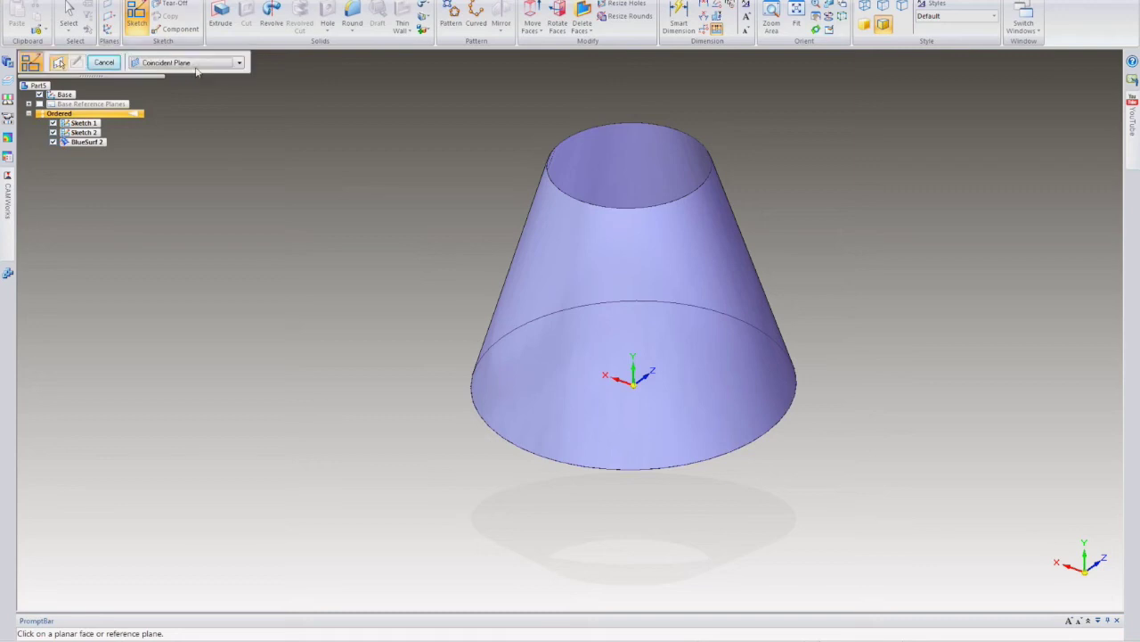
pyautogui.click(191, 63)
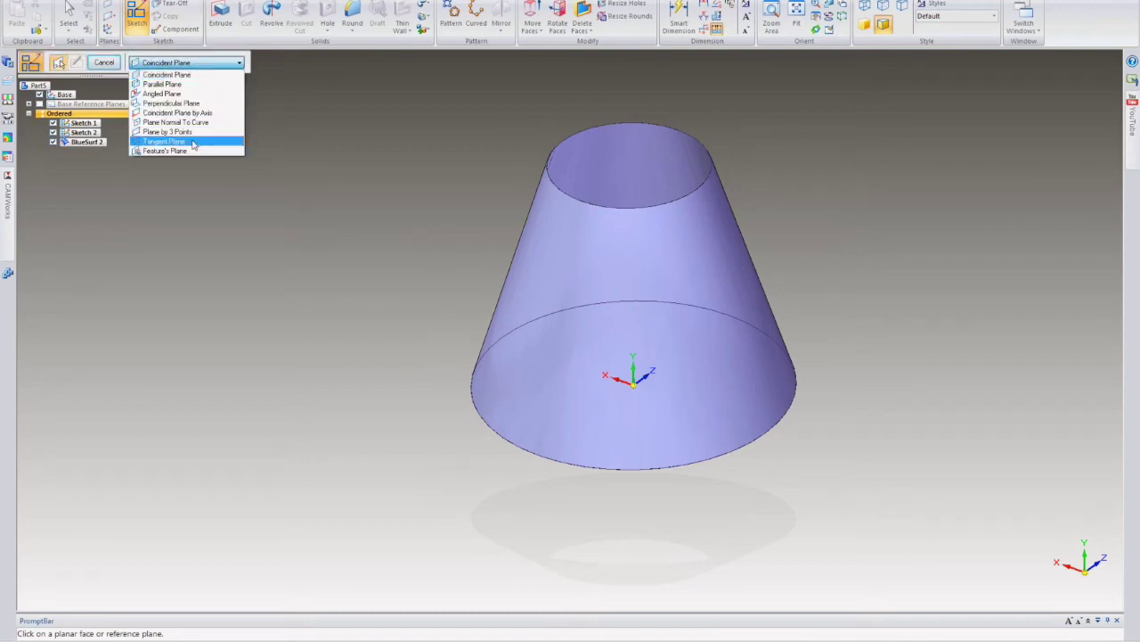
pyautogui.click(192, 142)
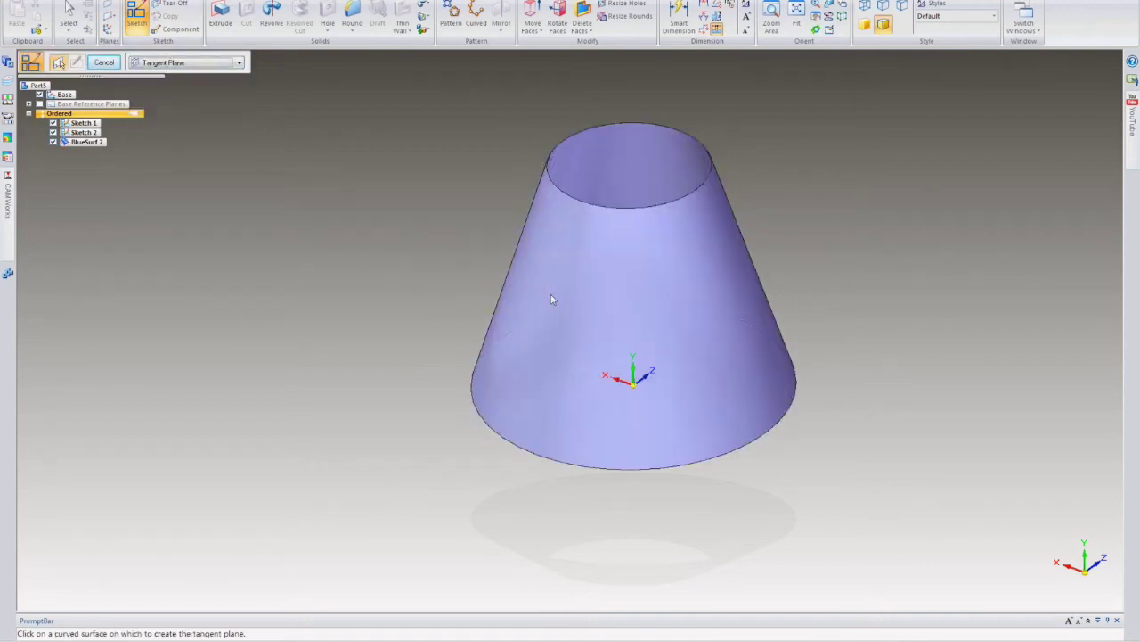
pyautogui.click(550, 297)
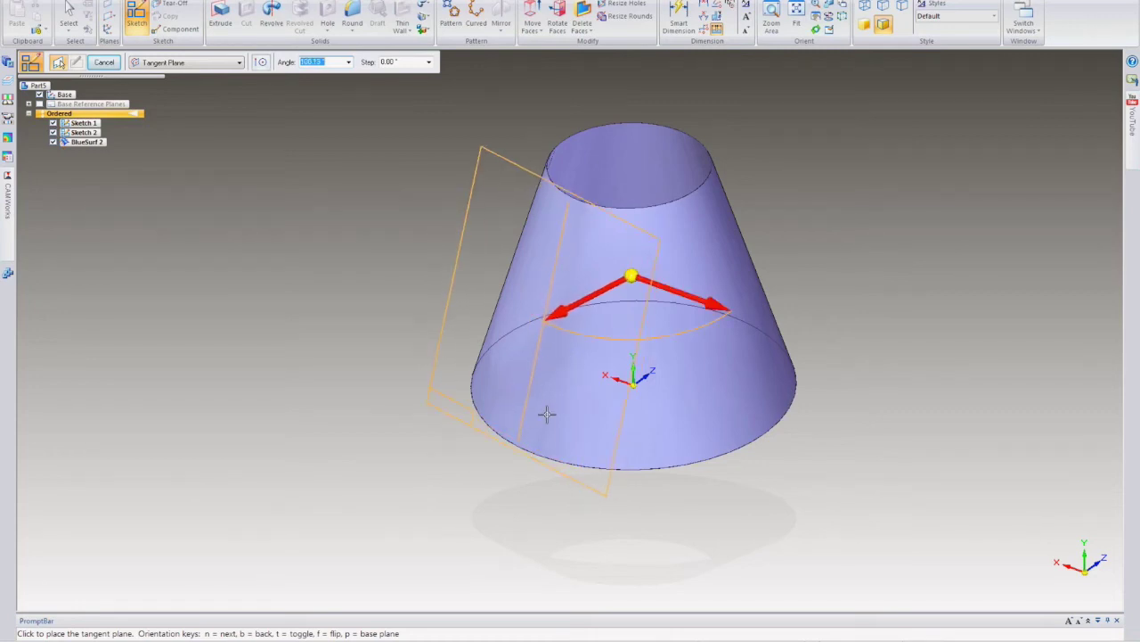
pyautogui.write('90')
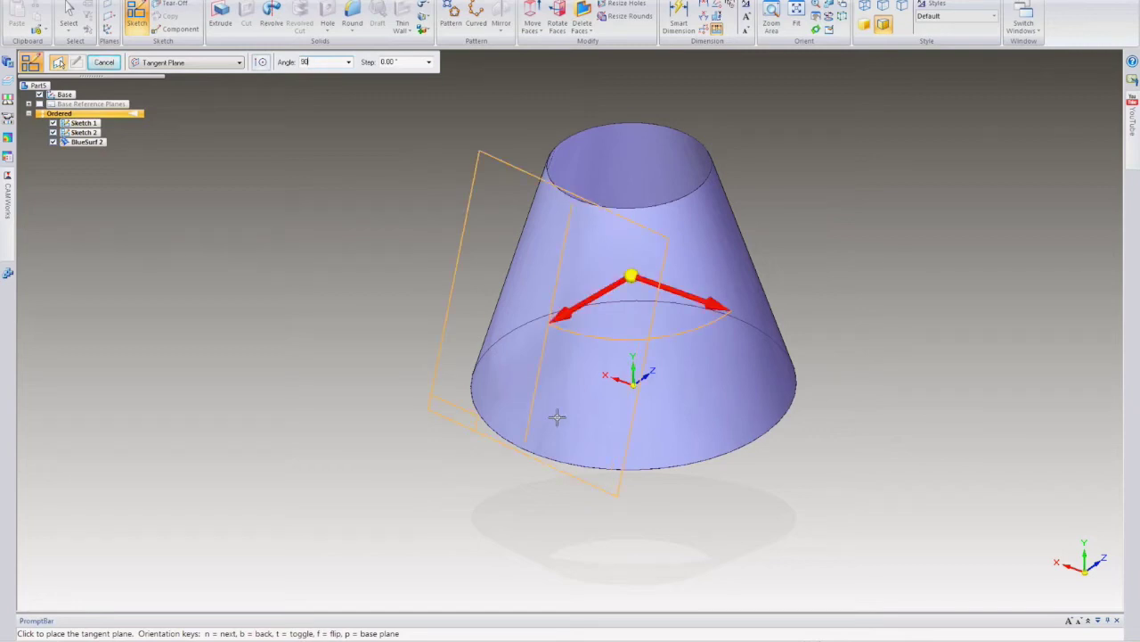
pyautogui.press('Tab')
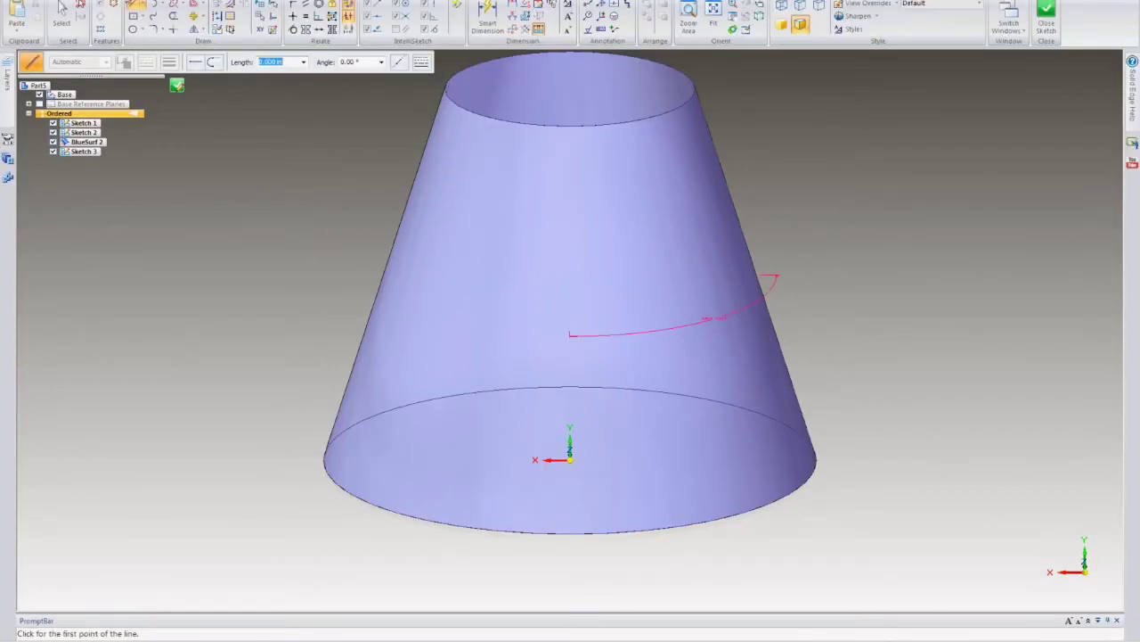
# - Place a text profile reading SOLID EDGE, 1 in high, on the tangent sketch plane in front of the cone's mid-height
pyautogui.click(98, 0)
pyautogui.click(14, 9)
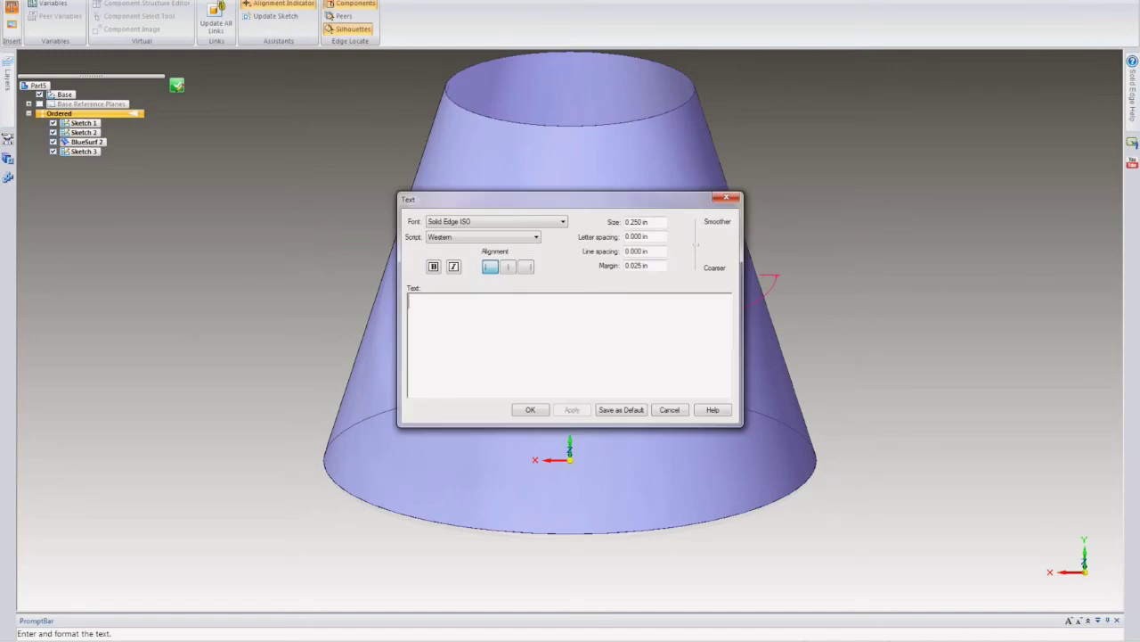
pyautogui.write('SOLID EDGE')
pyautogui.doubleClick(634, 221)
pyautogui.write('1')
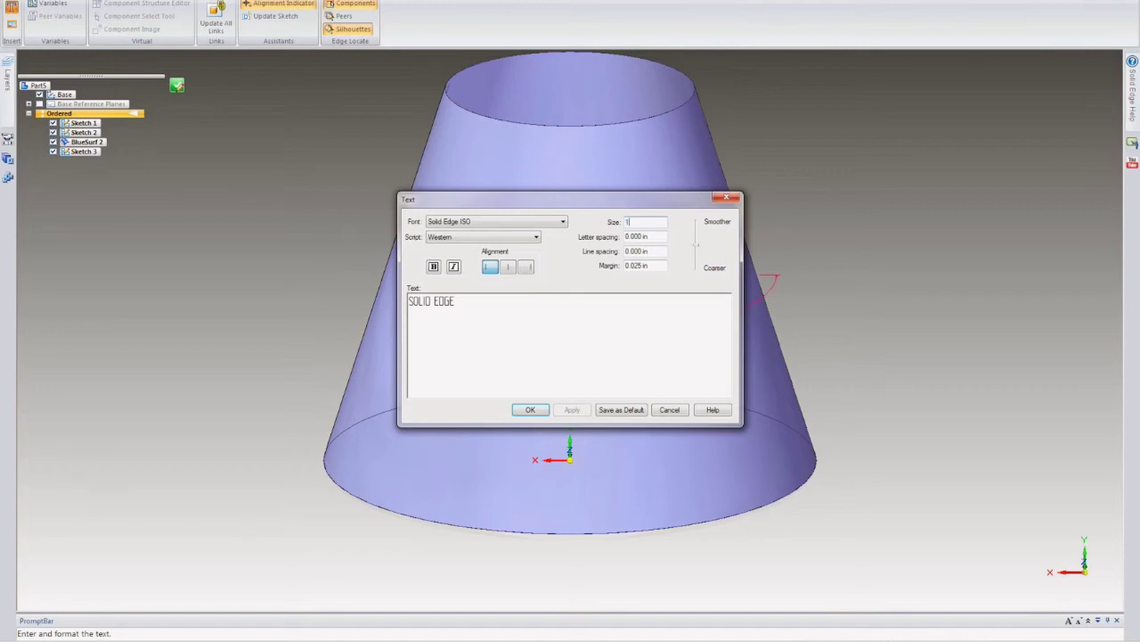
pyautogui.click(530, 410)
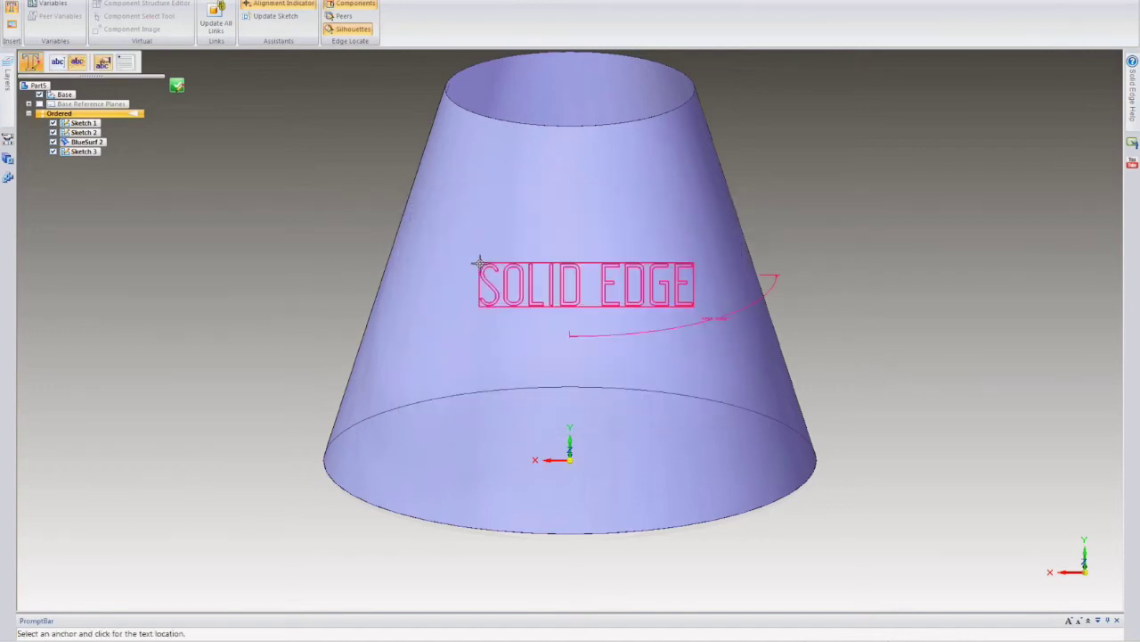
pyautogui.click(480, 264)
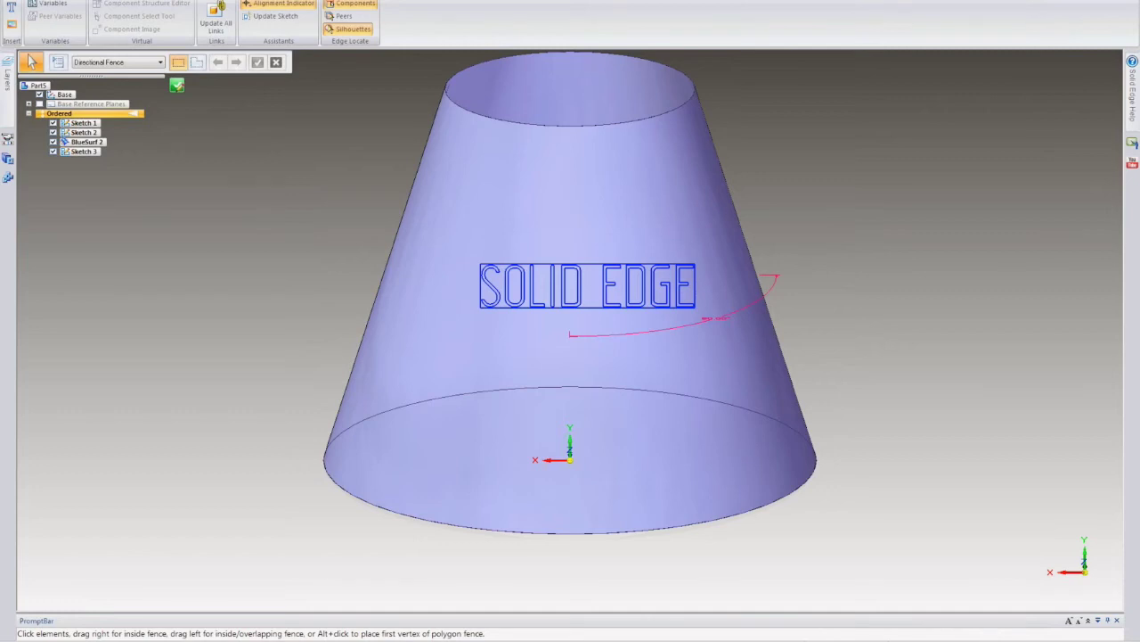
# - Align the midpoint of the text box's lower edge vertically with the origin so the SOLID EDGE text is centred on the cone
pyautogui.click(55, 1)
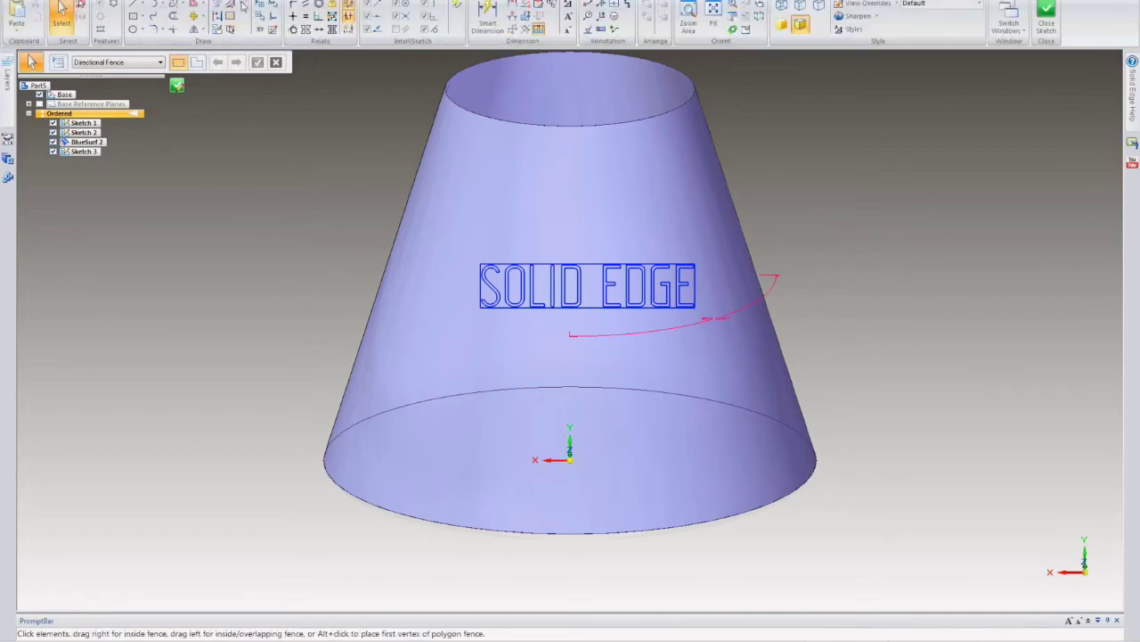
pyautogui.click(292, 16)
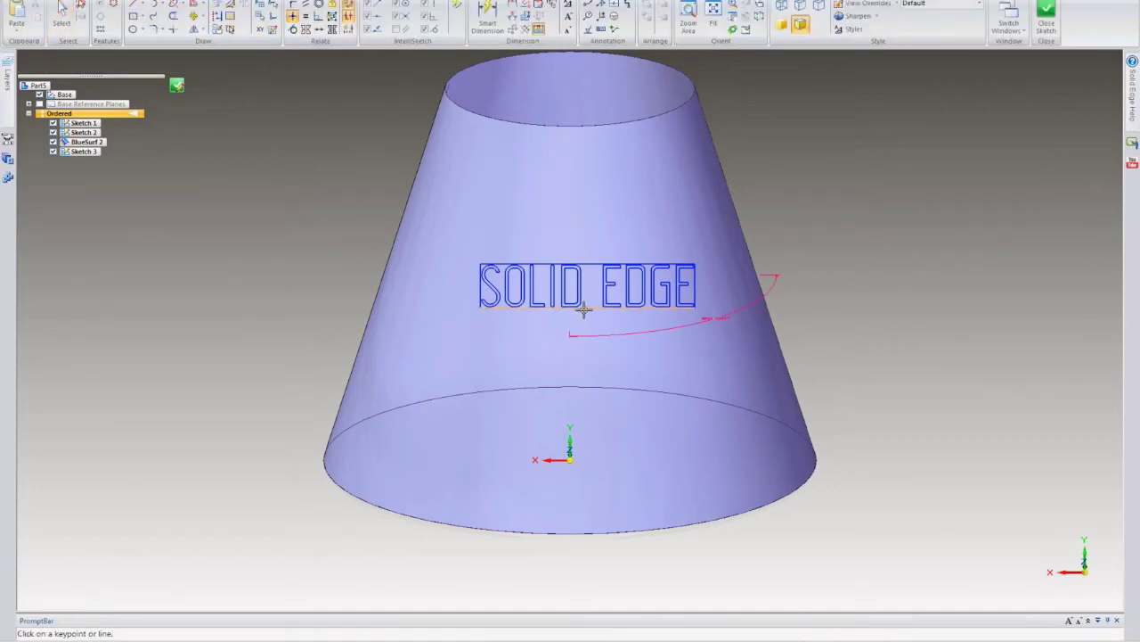
pyautogui.click(587, 309)
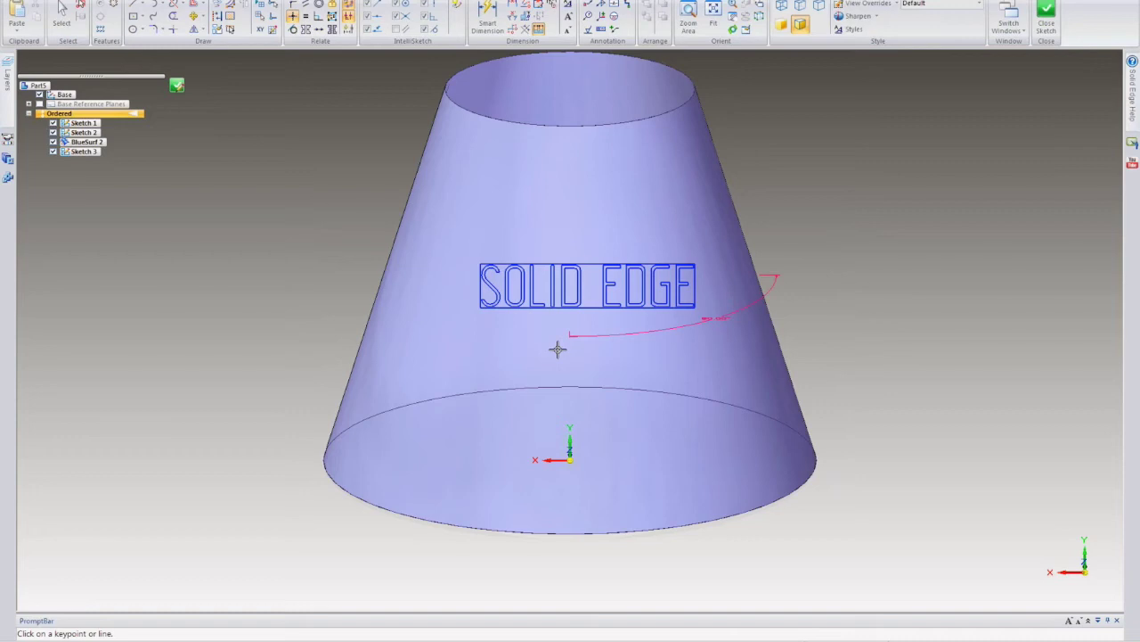
pyautogui.click(570, 458)
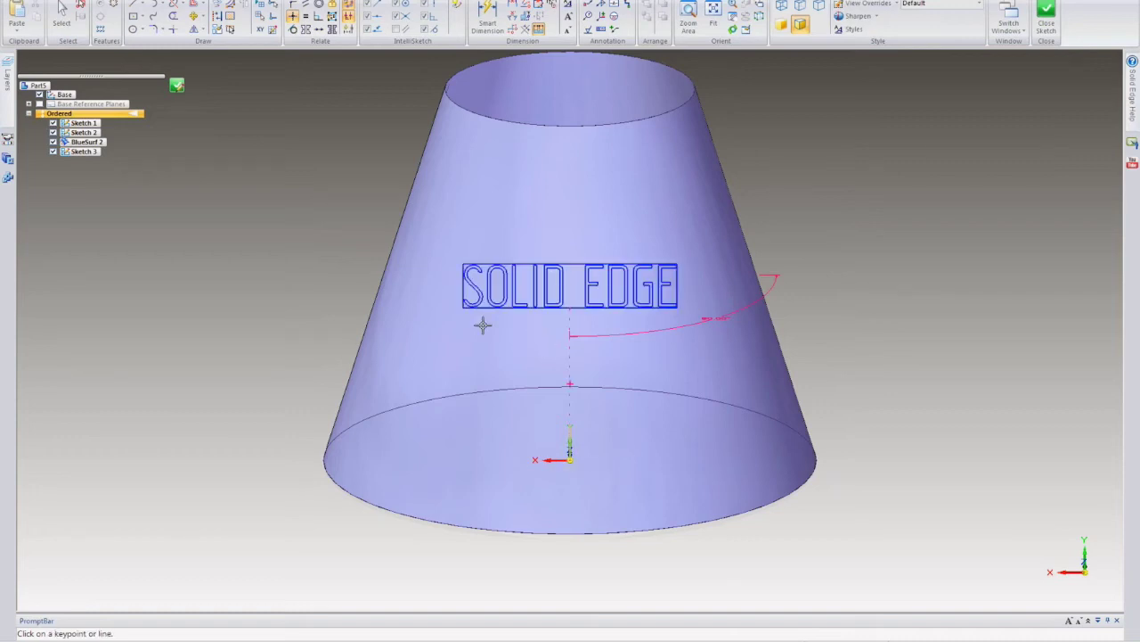
# - Dimension the text box's lower edge from the origin at 3.277 in and close the sketch
pyautogui.click(487, 17)
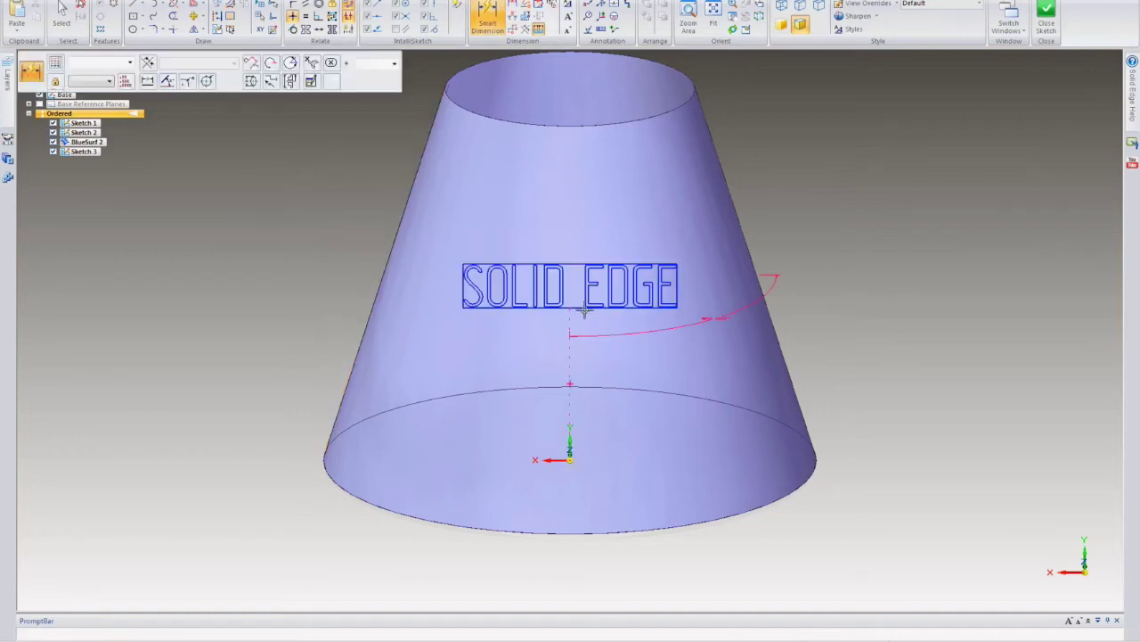
pyautogui.click(581, 307)
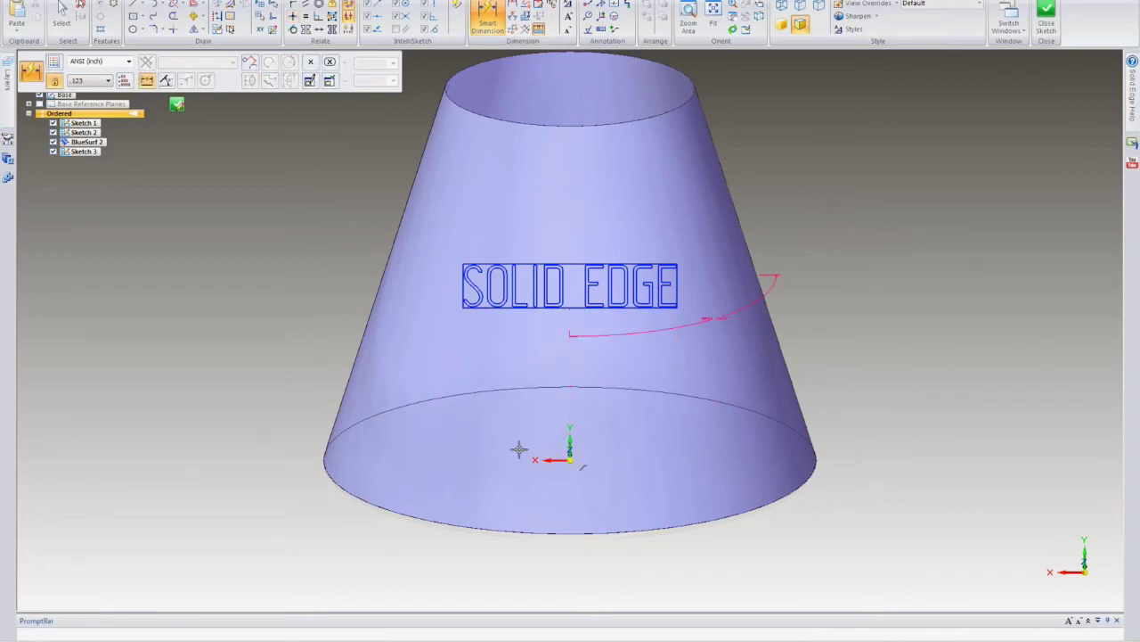
pyautogui.click(214, 408)
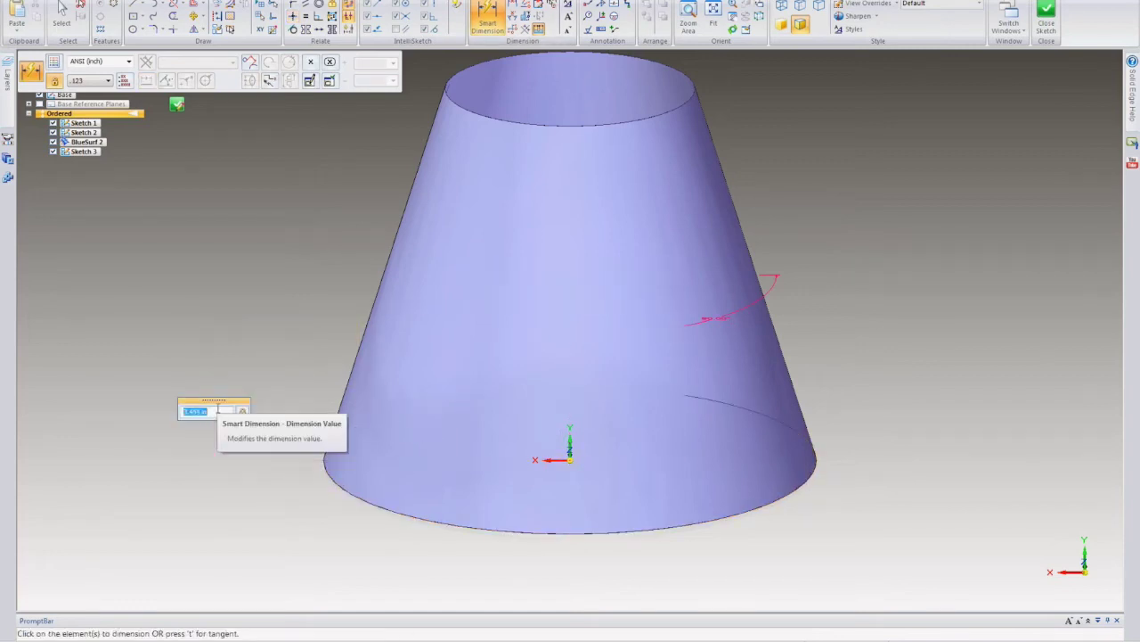
pyautogui.click(293, 16)
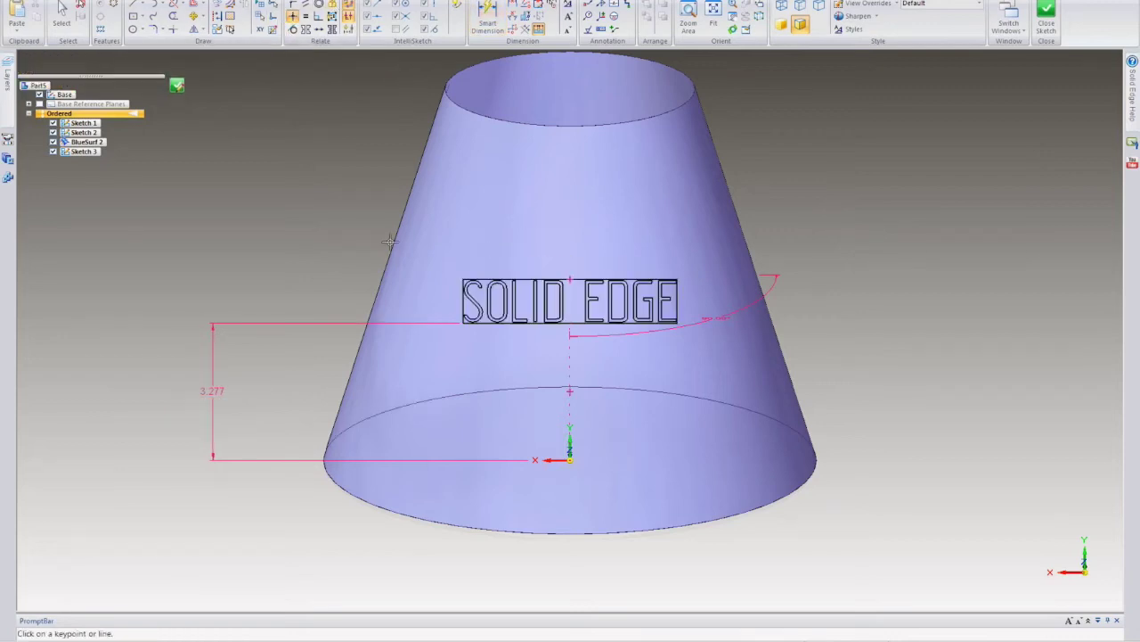
pyautogui.click(177, 87)
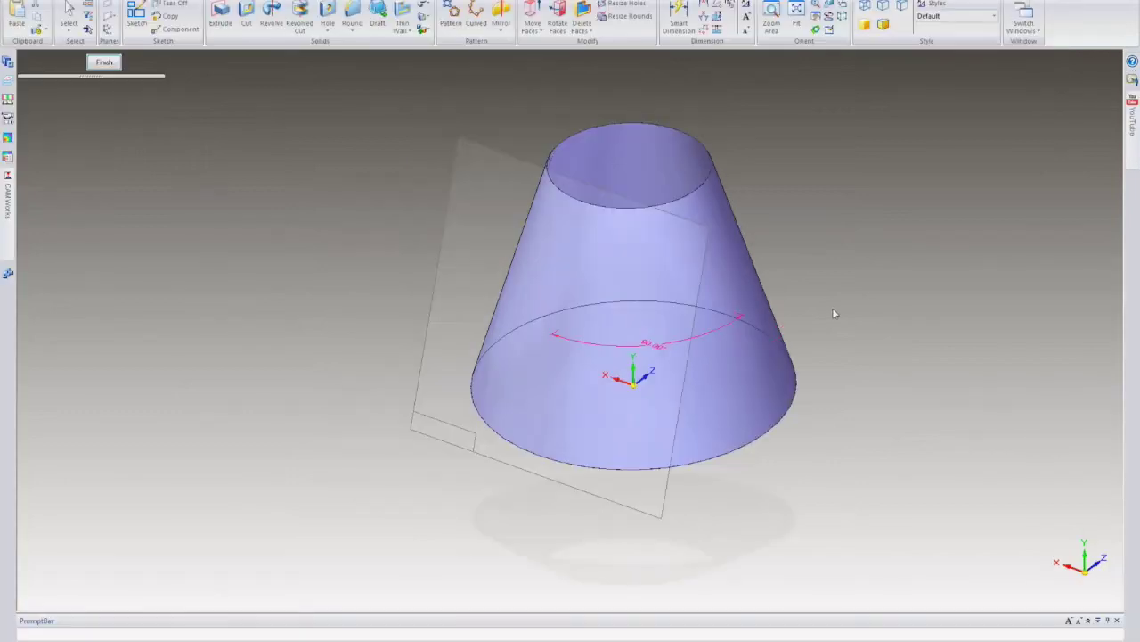
# - Wrap the SOLID EDGE text sketch onto the conical face with the Wrap Sketch command
pyautogui.moveTo(814, 348); pyautogui.dragTo(805, 395, button='middle')
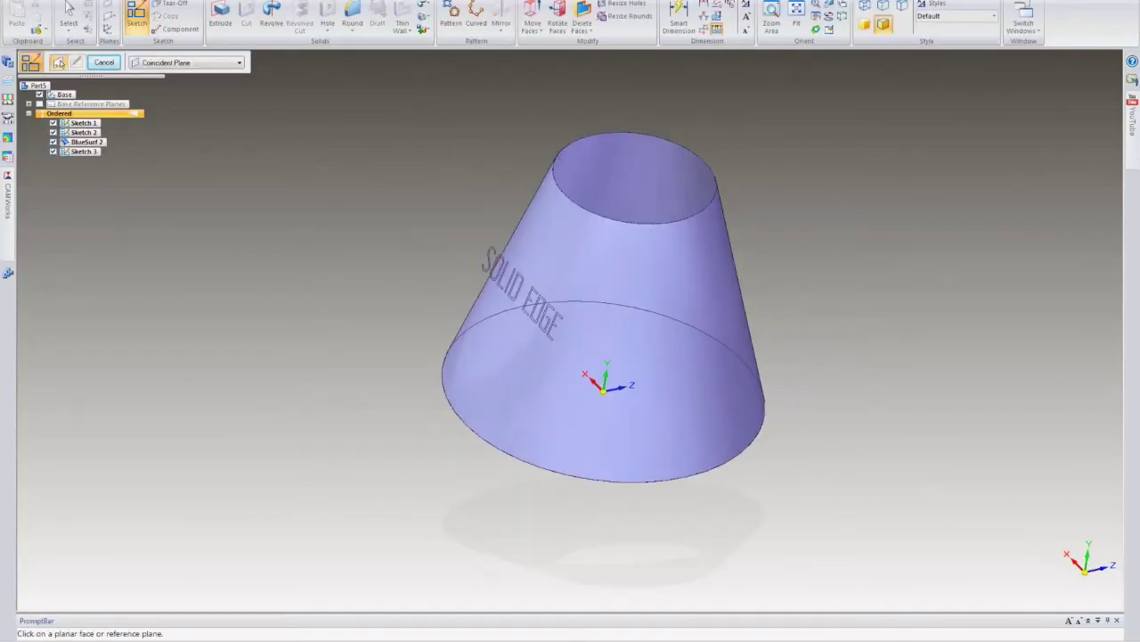
pyautogui.click(108, 1)
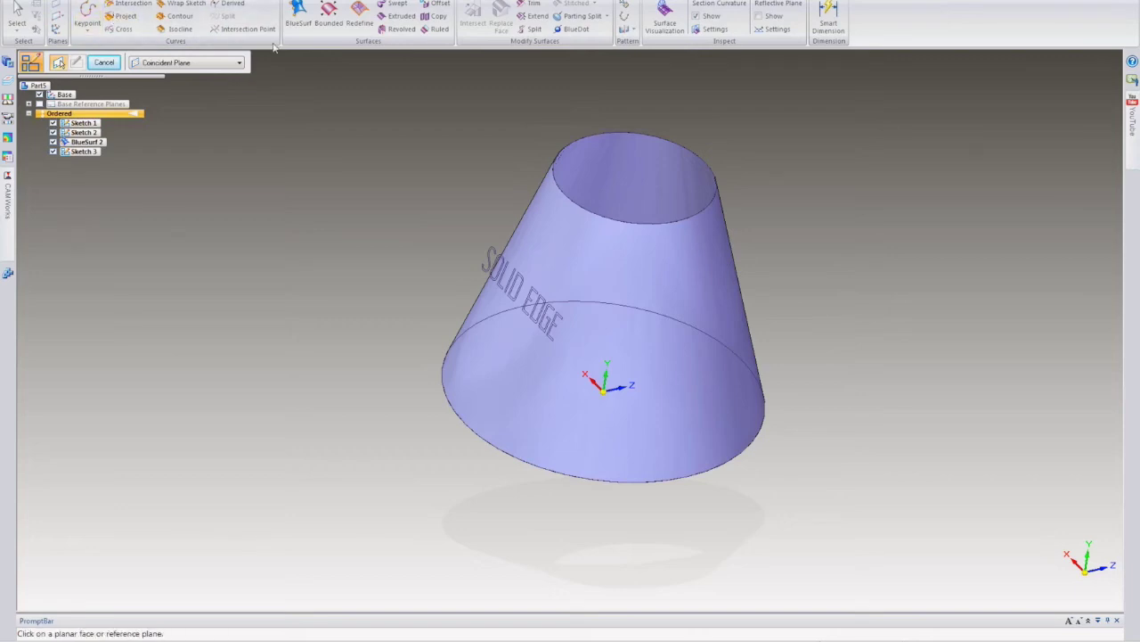
pyautogui.click(161, 7)
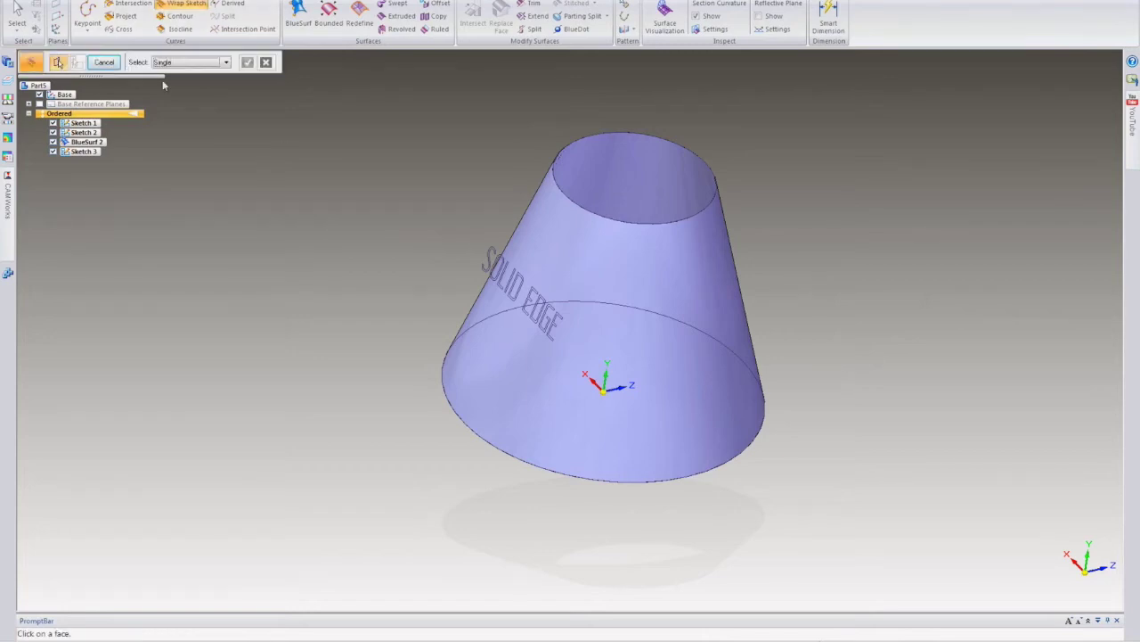
pyautogui.click(547, 333)
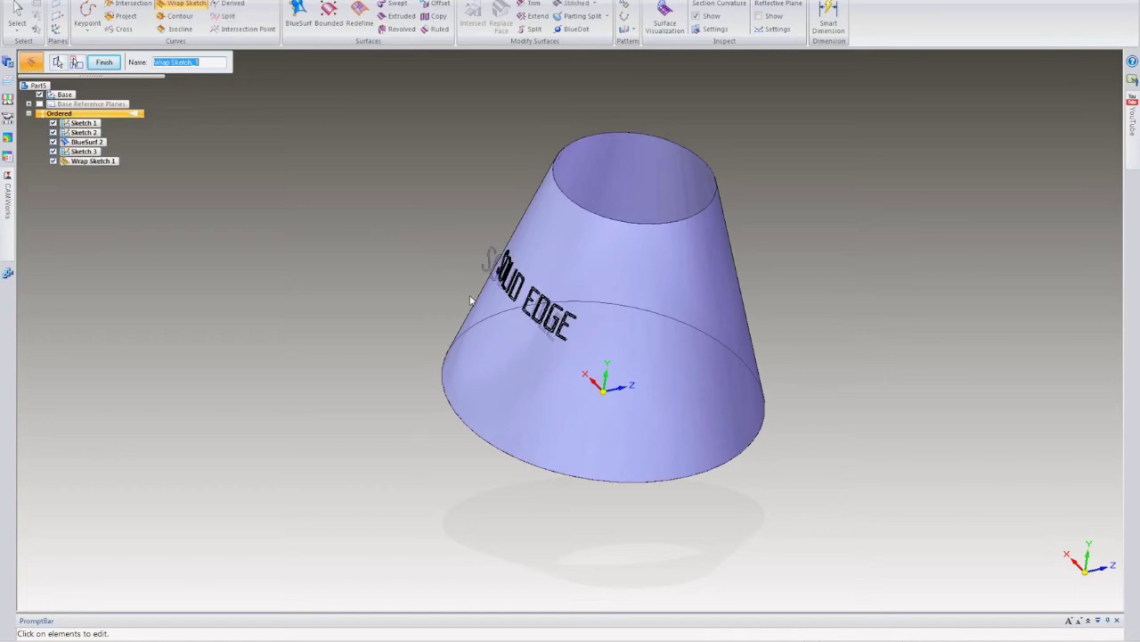
# - Examine from several angles how the wrapped text follows the conical surface compared with the flat sketch text
pyautogui.scroll(2, 470, 298)
pyautogui.scroll(2, 484, 235)
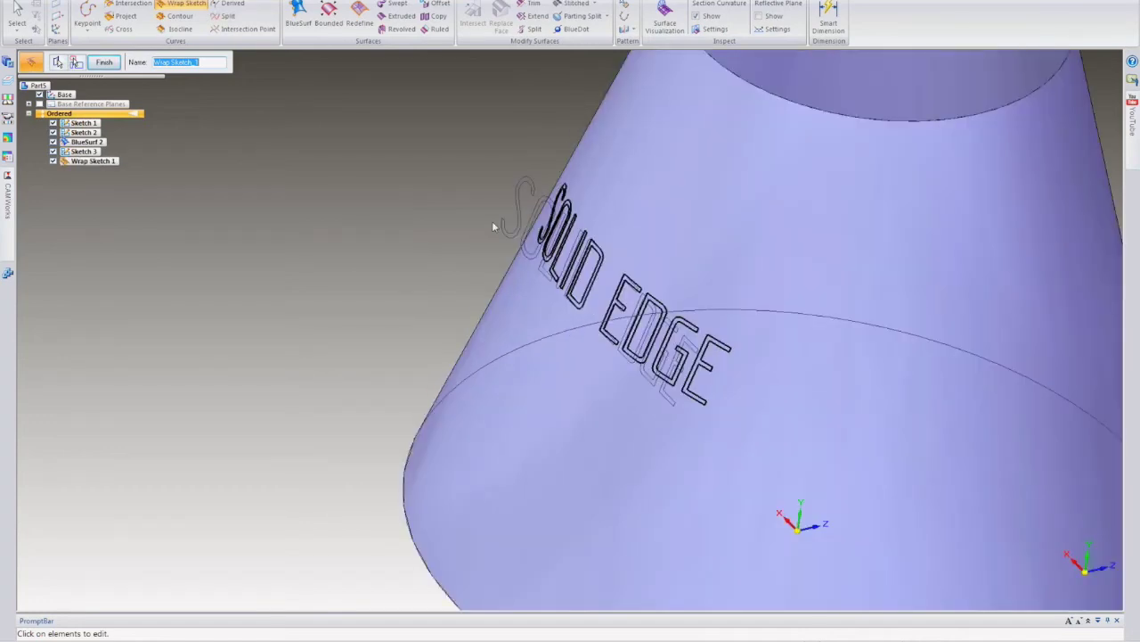
pyautogui.hotkey('ctrl', 'f')
pyautogui.hotkey('ctrl', 'r')
pyautogui.moveTo(558, 318); pyautogui.dragTo(613, 306, button='middle')
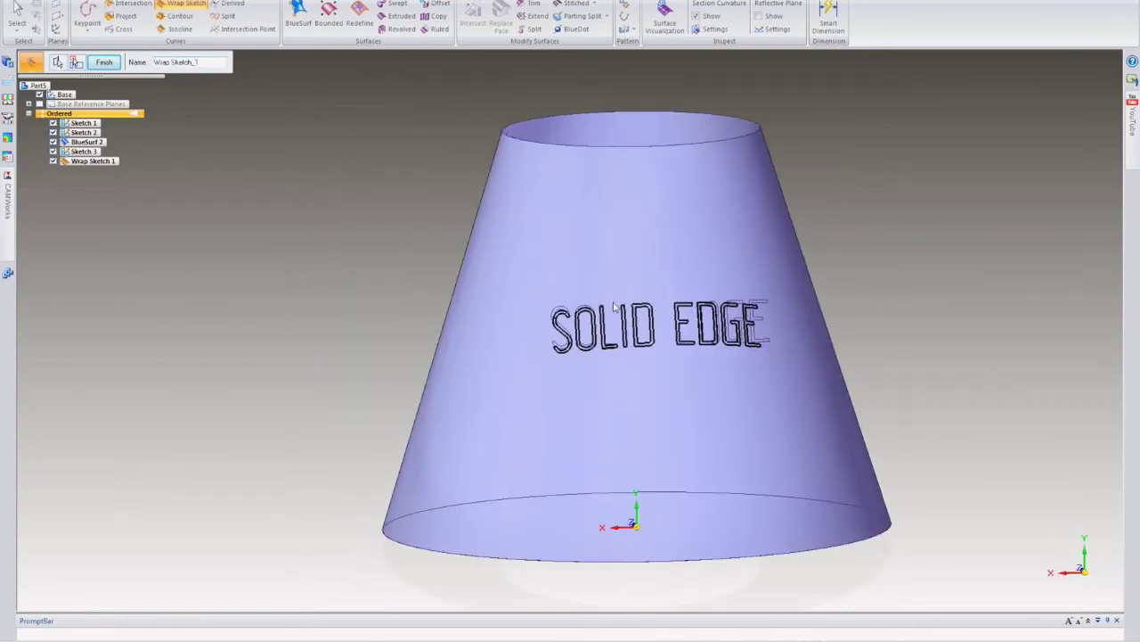
pyautogui.scroll(4, 613, 312)
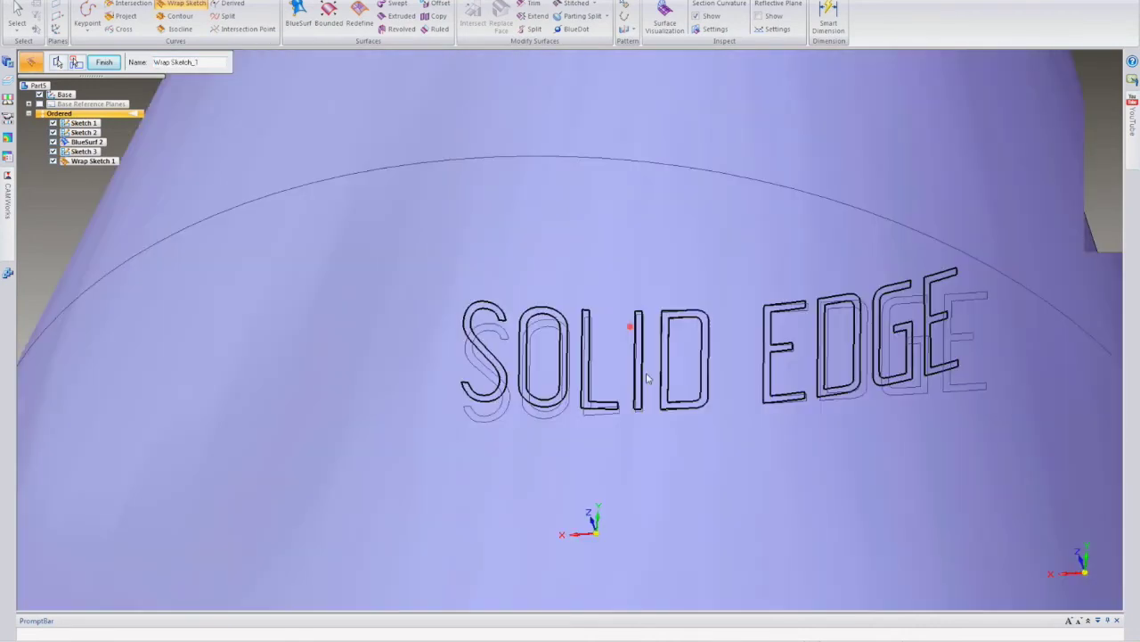
pyautogui.moveTo(630, 326); pyautogui.dragTo(647, 455, button='middle')
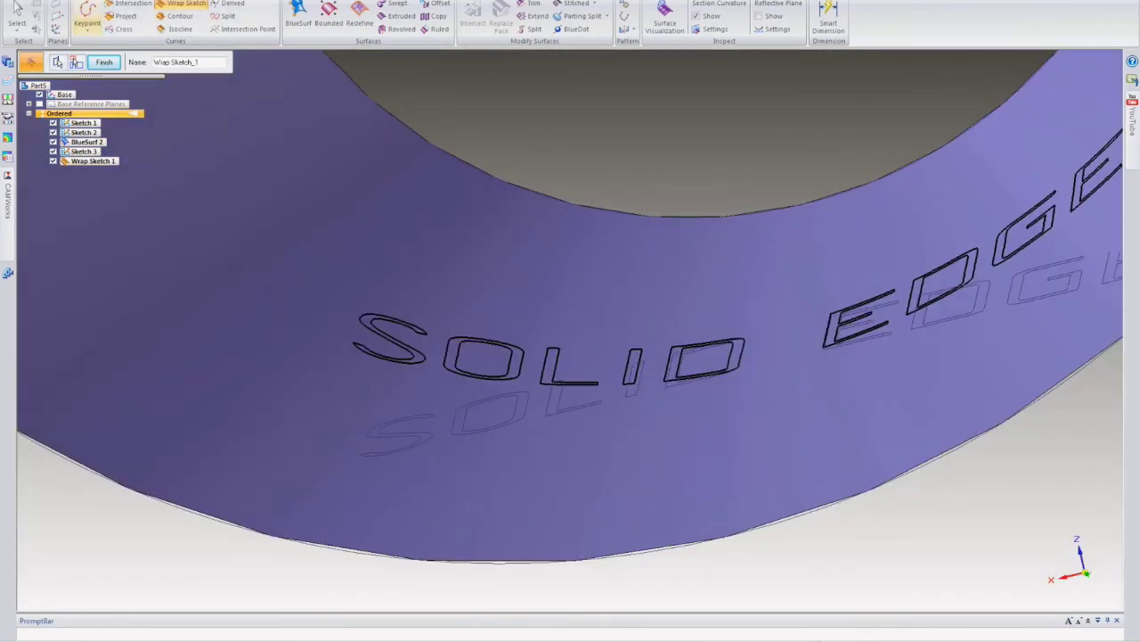
# - Look through the solid Add and Cut feature types, including Sweep, Loft, Helix and Normal
pyautogui.click(55, 0)
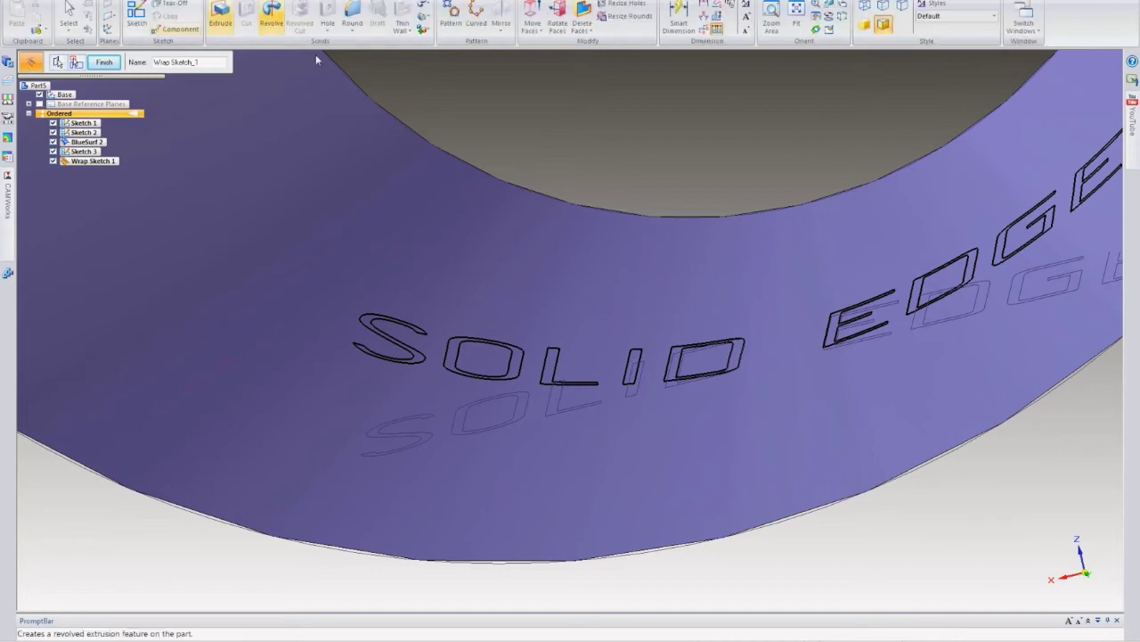
pyautogui.click(428, 13)
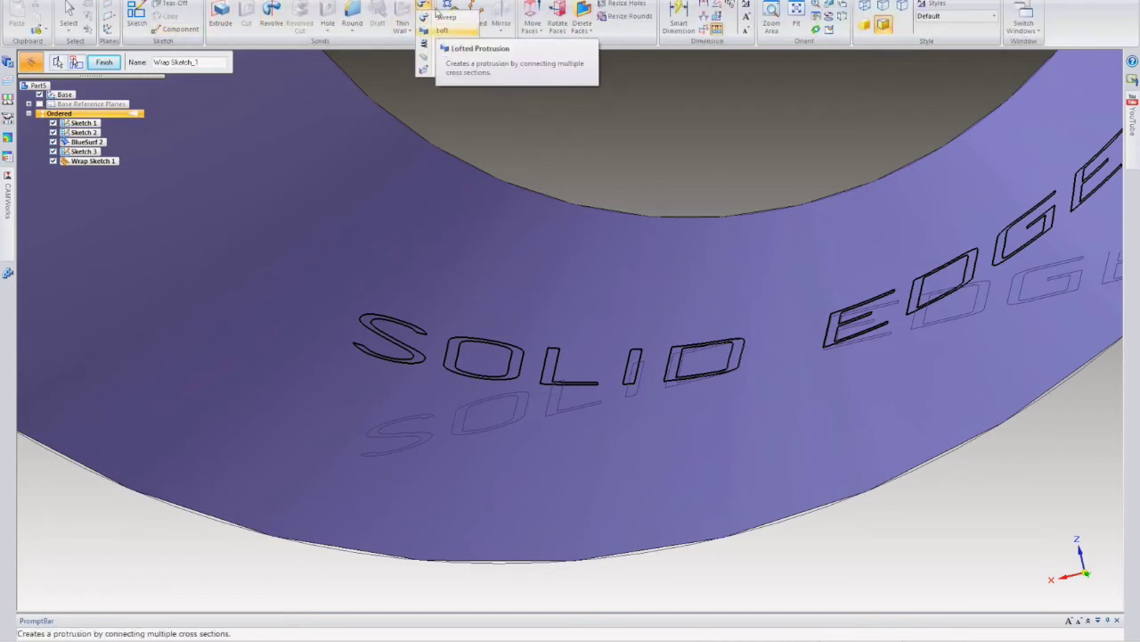
pyautogui.click(429, 13)
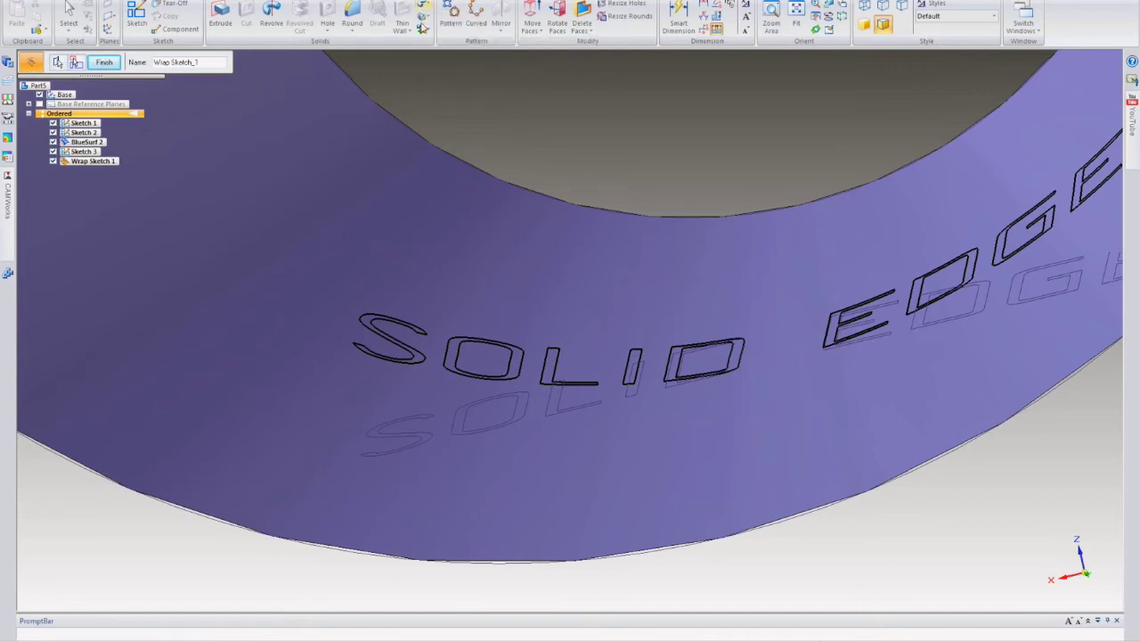
pyautogui.click(424, 26)
pyautogui.click(426, 16)
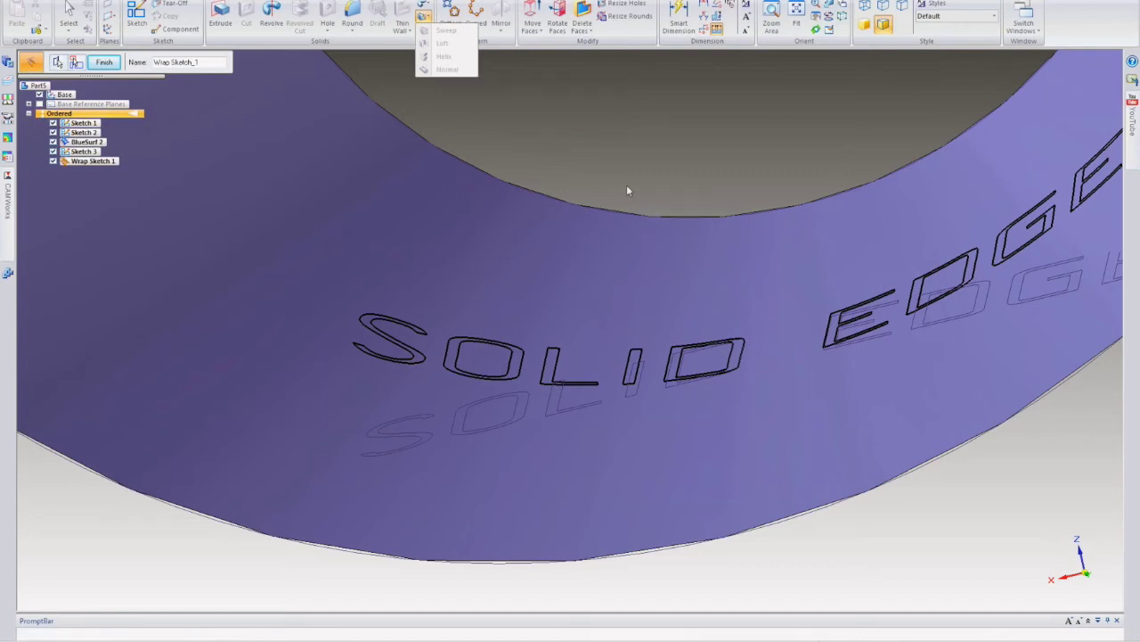
pyautogui.moveTo(635, 201); pyautogui.dragTo(374, 535, button='middle')
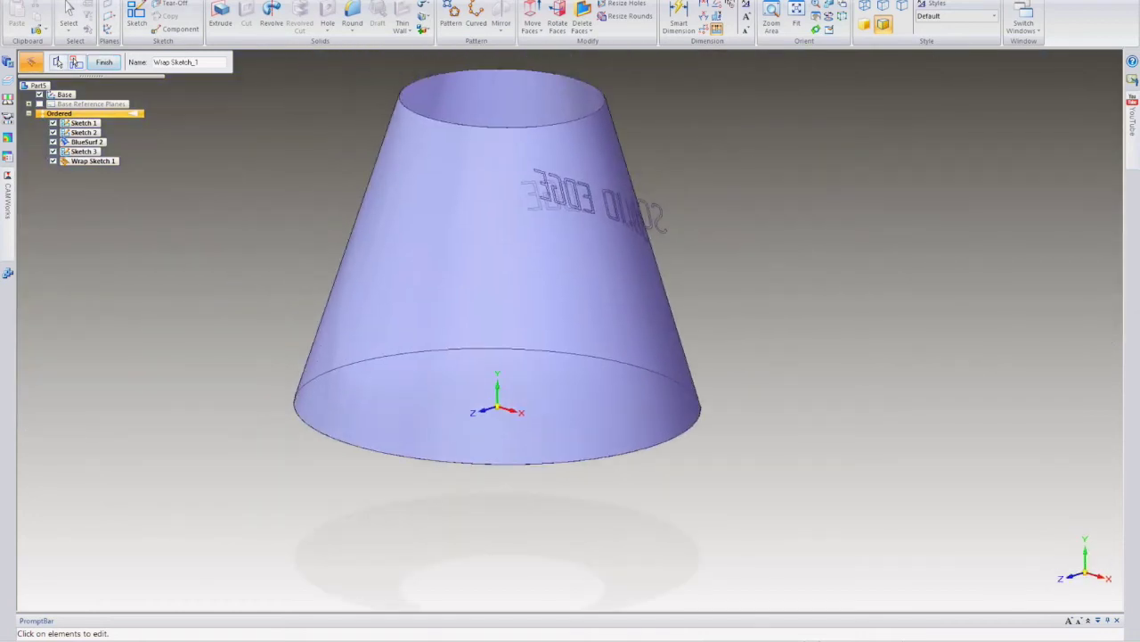
pyautogui.click(158, 1)
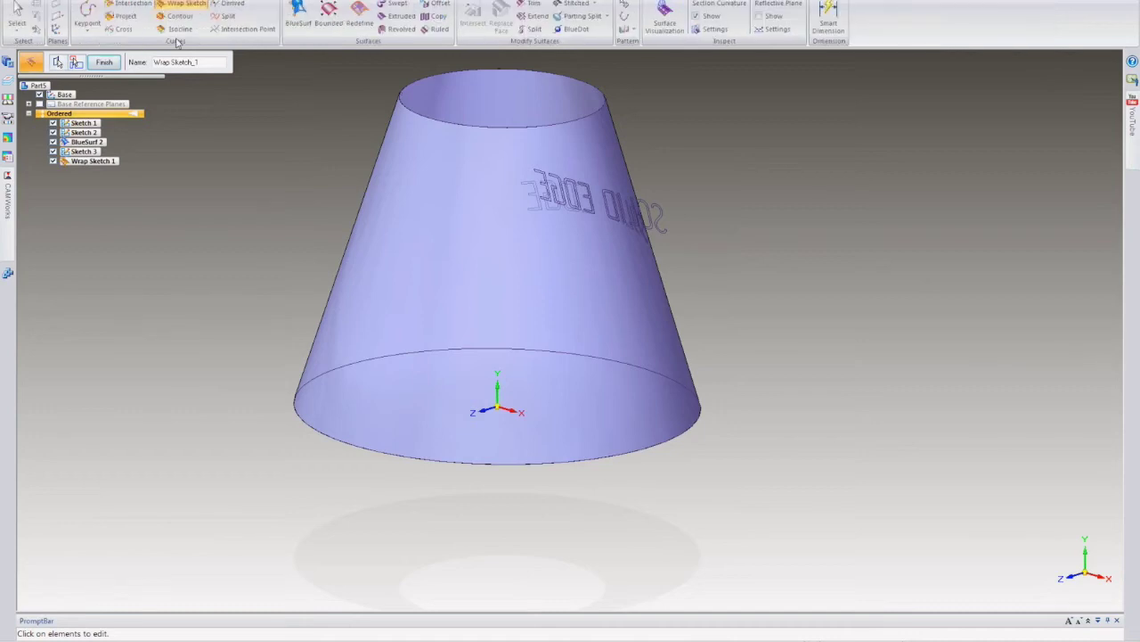
pyautogui.click(126, 16)
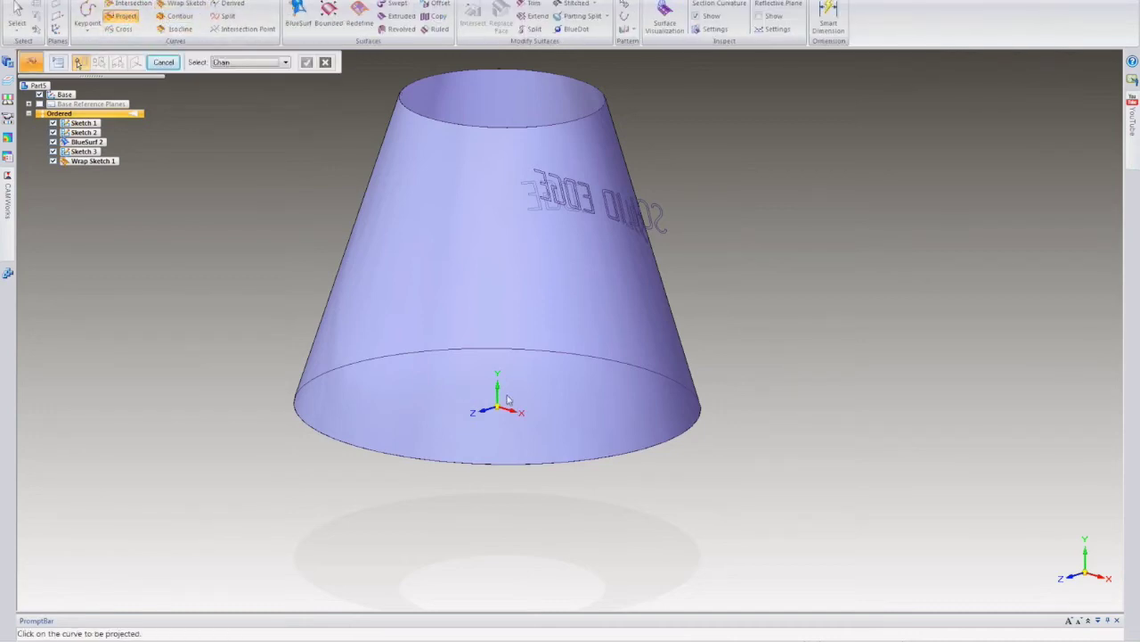
pyautogui.click(252, 63)
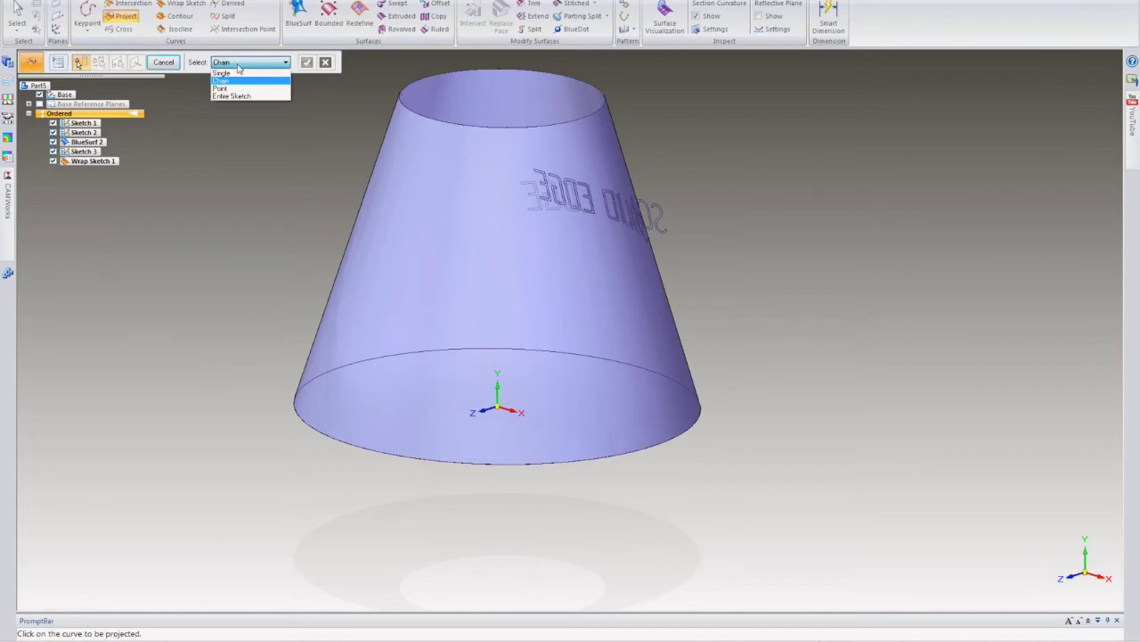
pyautogui.click(76, 1)
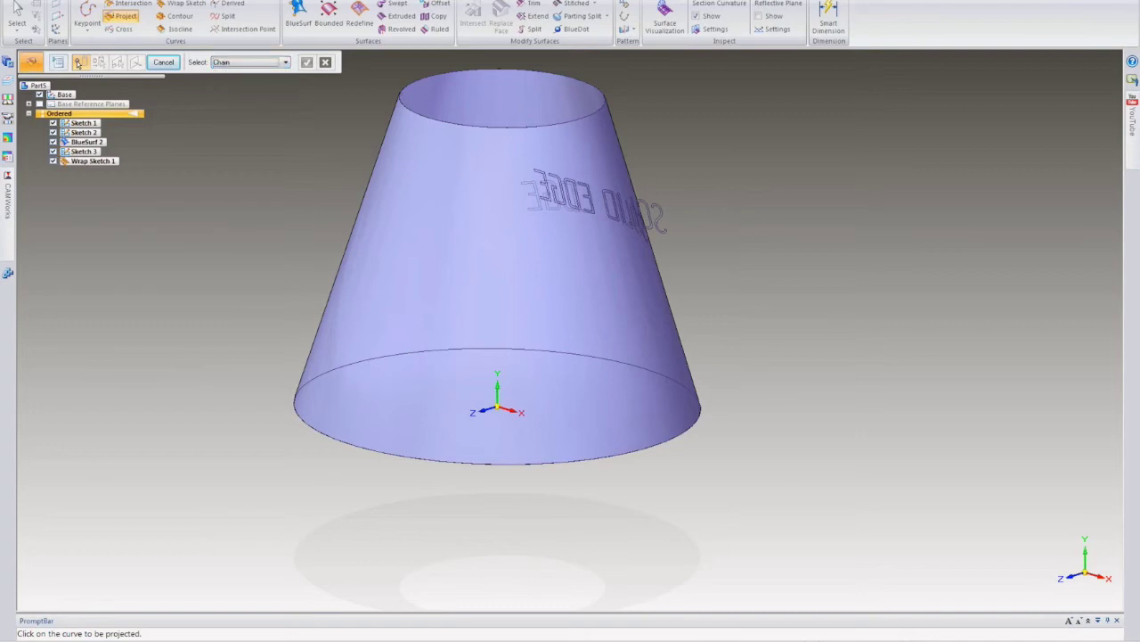
# - Sketch a horizontal ellipse on the XY plane, centred on the Y axis above the origin, and close the sketch
pyautogui.click(76, 1)
pyautogui.click(136, 16)
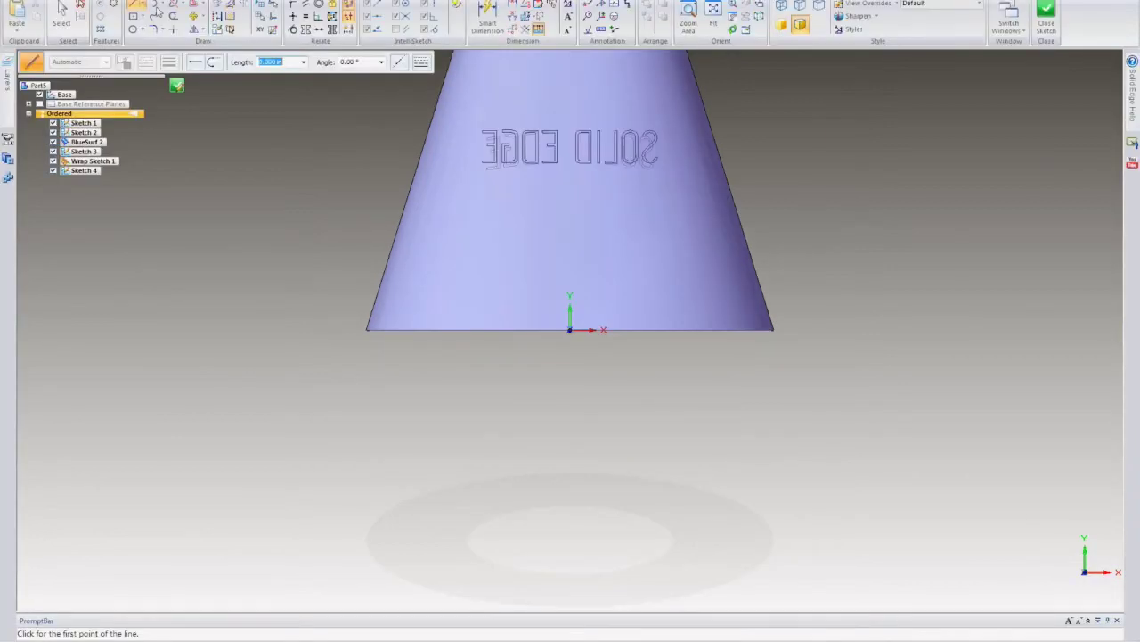
pyautogui.click(132, 17)
pyautogui.click(142, 29)
pyautogui.click(174, 56)
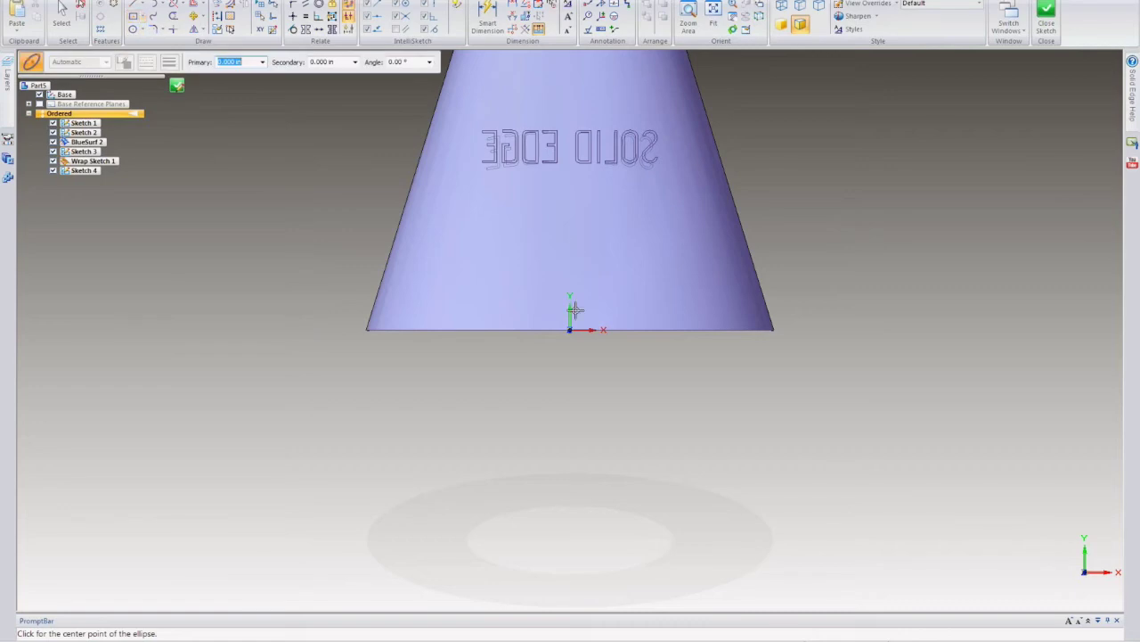
pyautogui.click(570, 230)
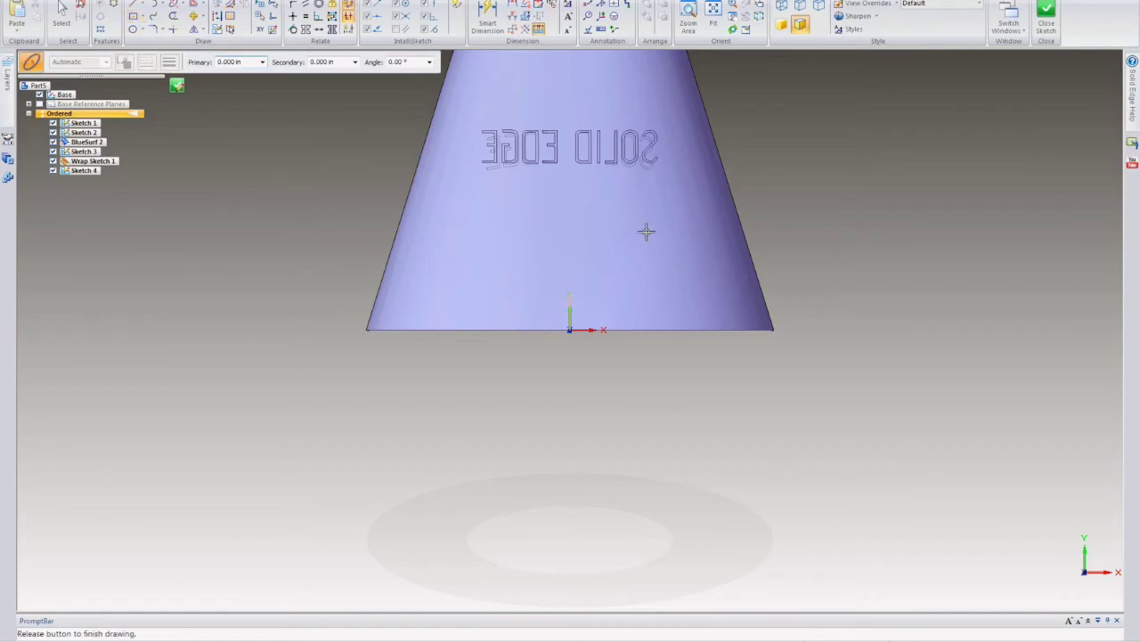
pyautogui.click(659, 229)
pyautogui.click(661, 214)
pyautogui.hotkey('ctrl', 'z')
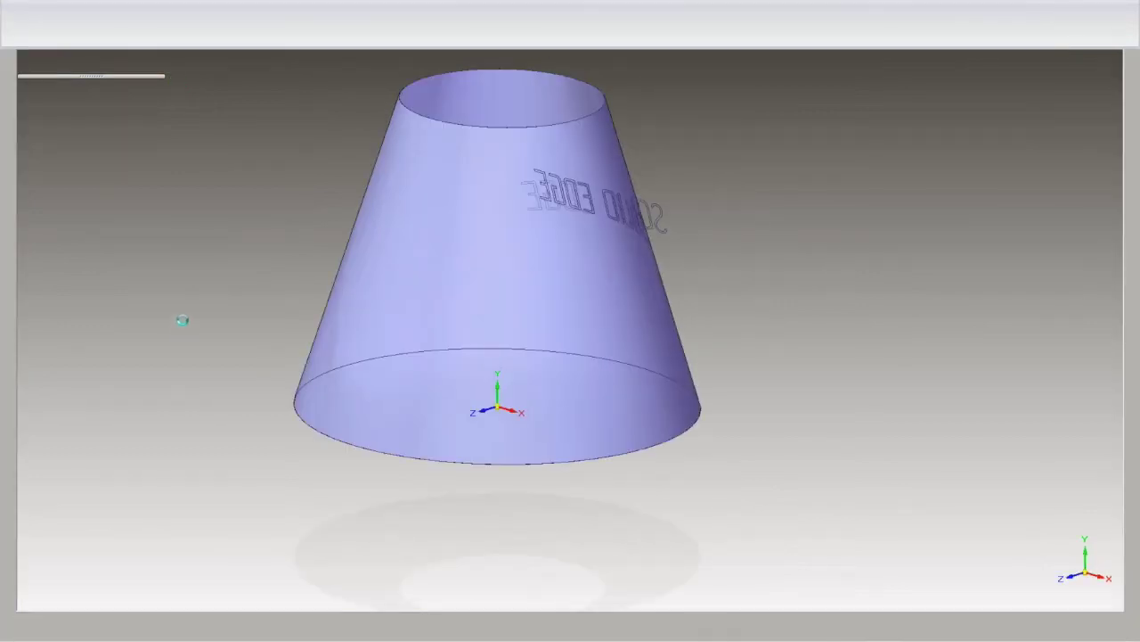
# - Project the ellipse onto the conical surface on the side facing away from the text
pyautogui.click(153, 0)
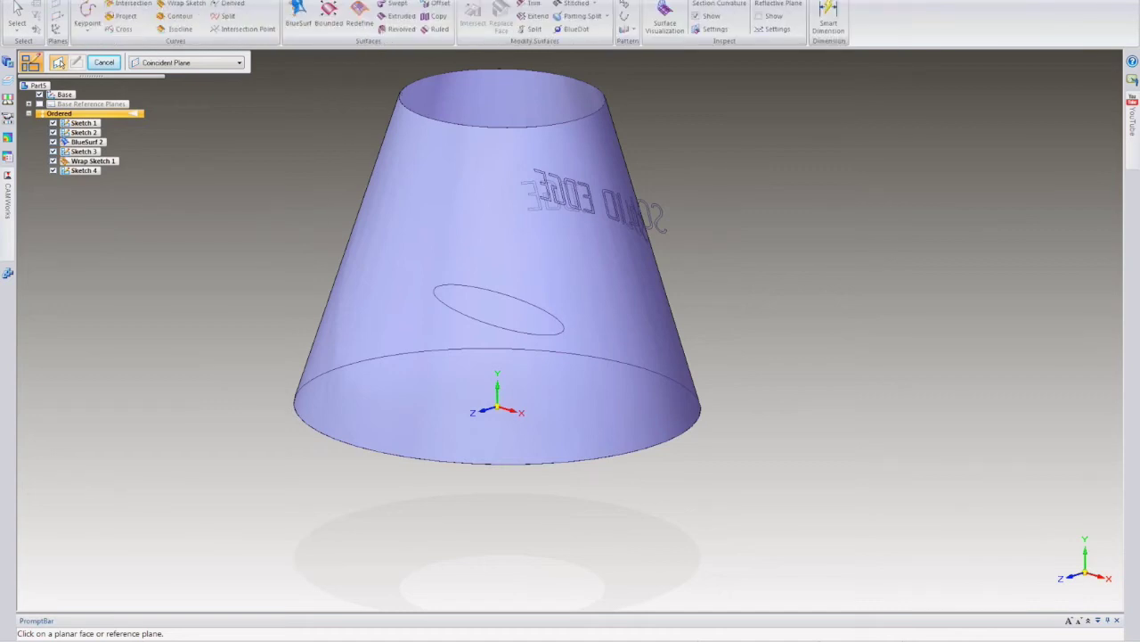
pyautogui.click(123, 16)
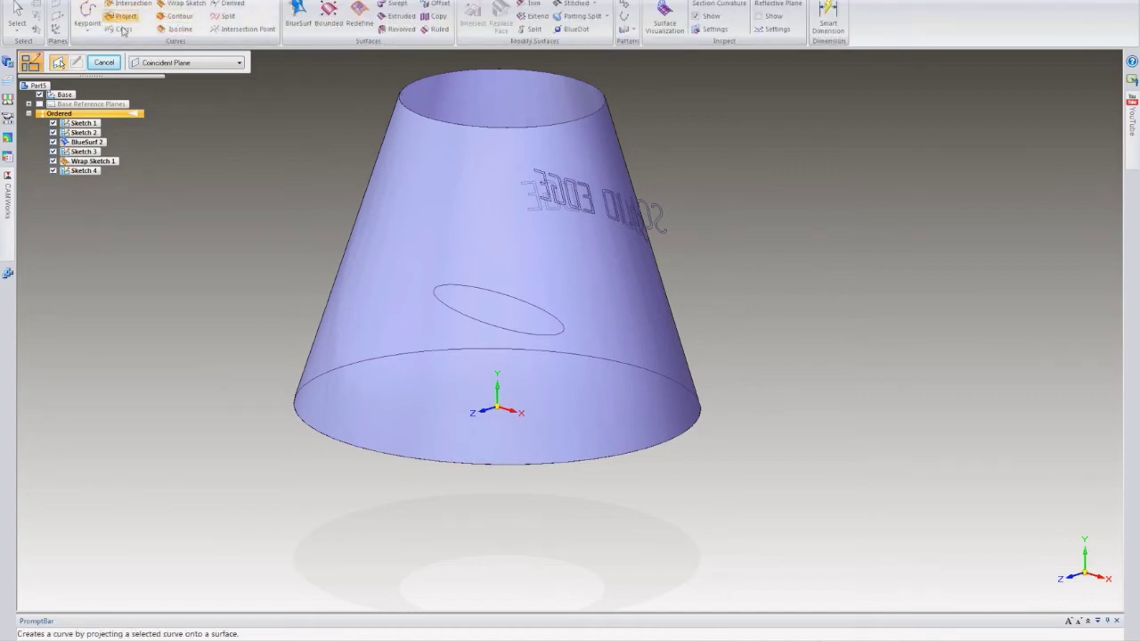
pyautogui.click(454, 290)
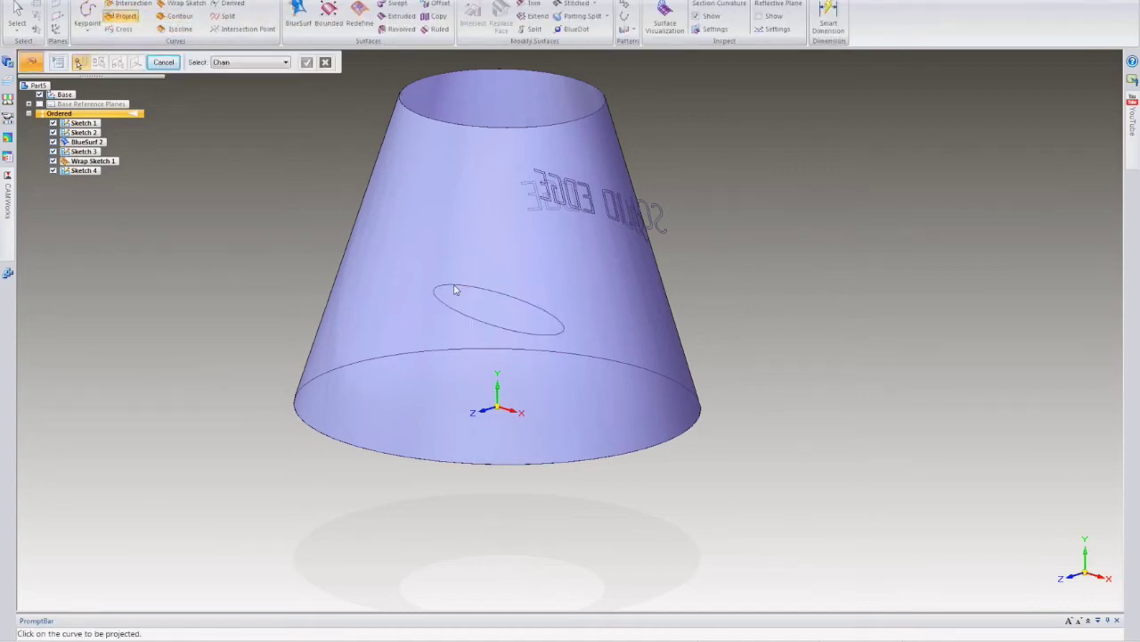
pyautogui.click(389, 307)
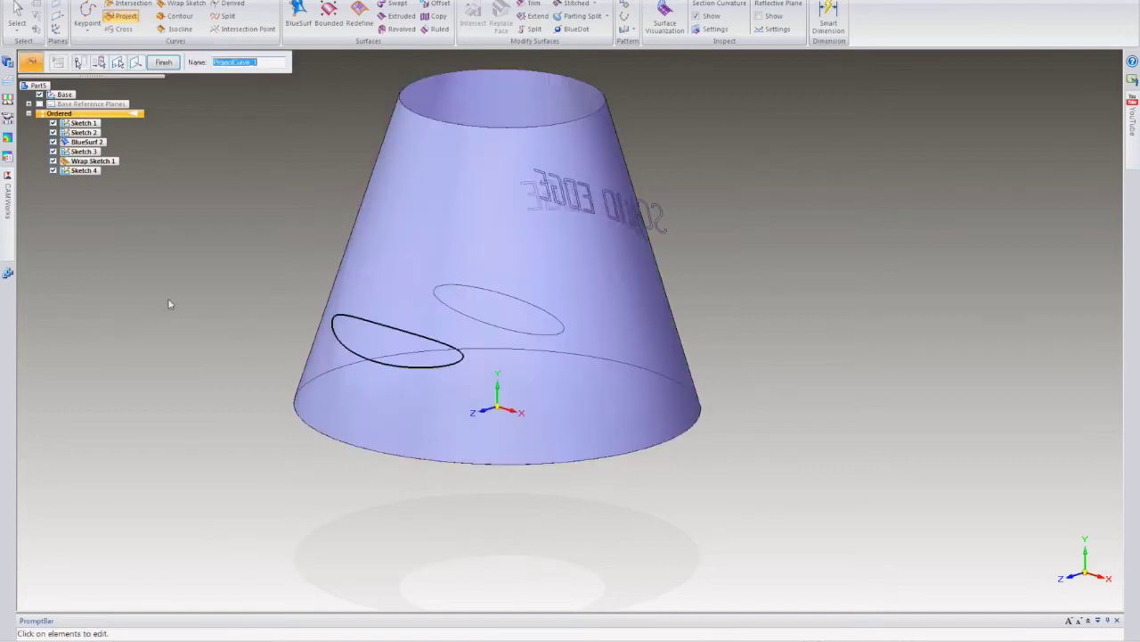
pyautogui.rightClick(154, 286)
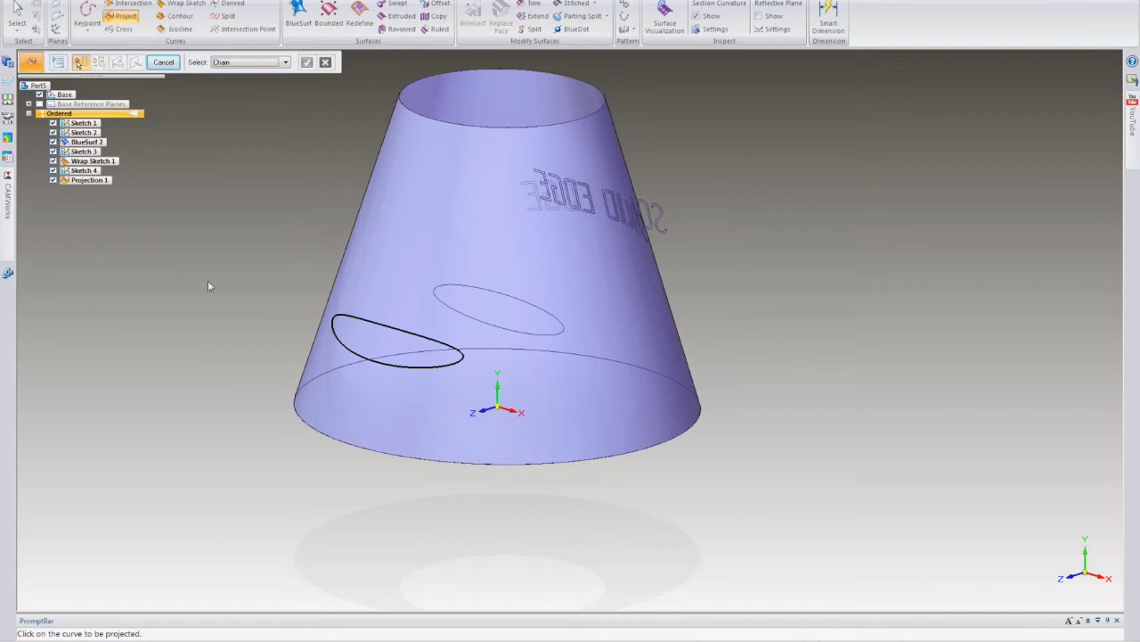
# - Inspect the projected ellipse on the cone, then hide Sketch 1, Sketch 2 and Sketch 3
pyautogui.moveTo(217, 259); pyautogui.dragTo(114, 387, button='middle')
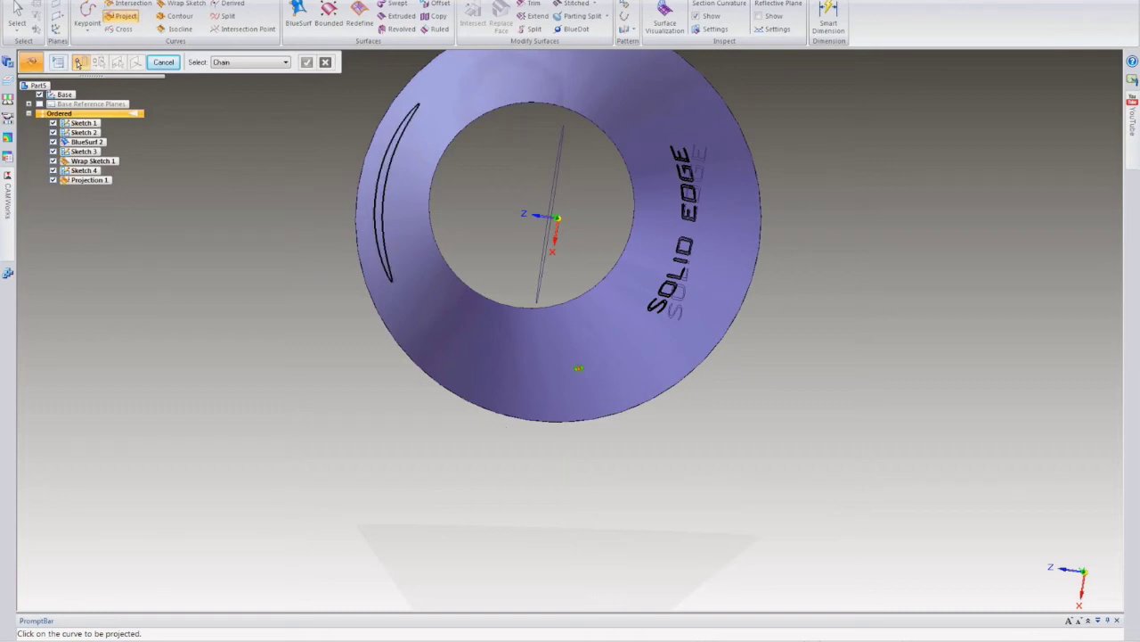
pyautogui.moveTo(570, 364); pyautogui.dragTo(724, 330, button='middle')
pyautogui.moveTo(741, 390); pyautogui.dragTo(775, 335, button='middle')
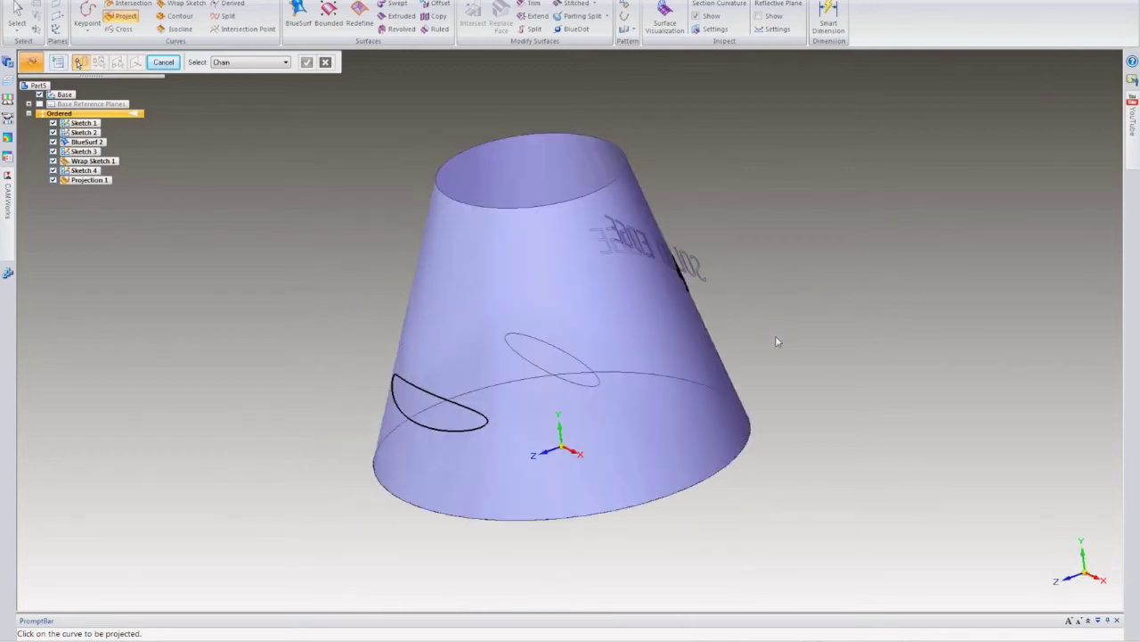
pyautogui.click(53, 151)
pyautogui.click(53, 132)
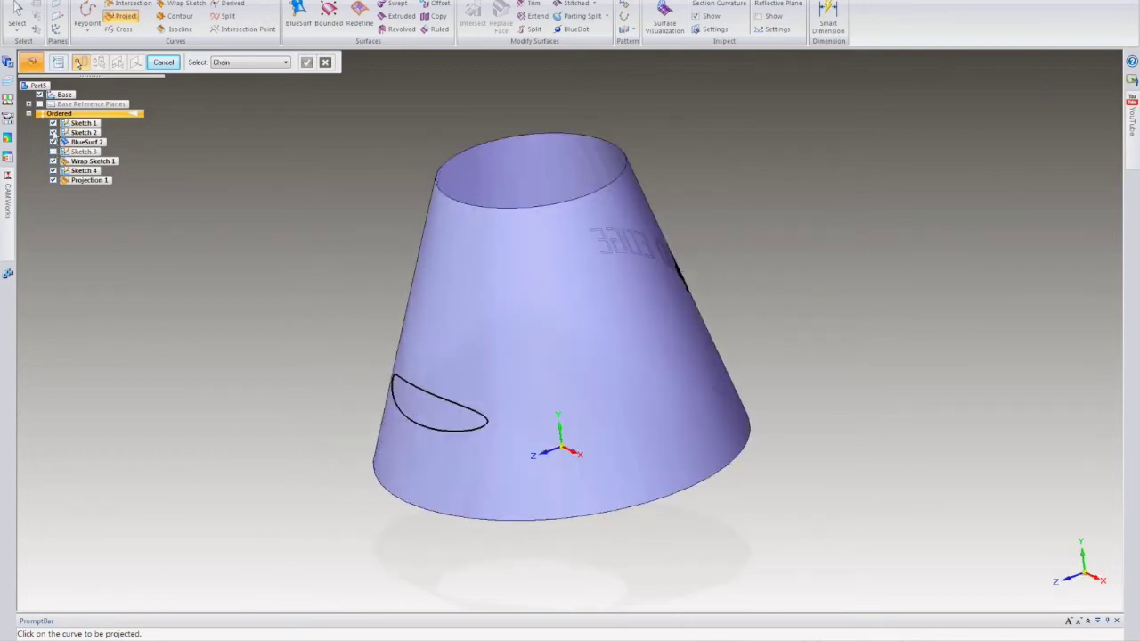
pyautogui.click(52, 123)
# - Create a Bounded surface that closes the cone's upper circular opening, using its edge as the boundary
pyautogui.moveTo(235, 224); pyautogui.dragTo(253, 225, button='middle')
pyautogui.click(329, 16)
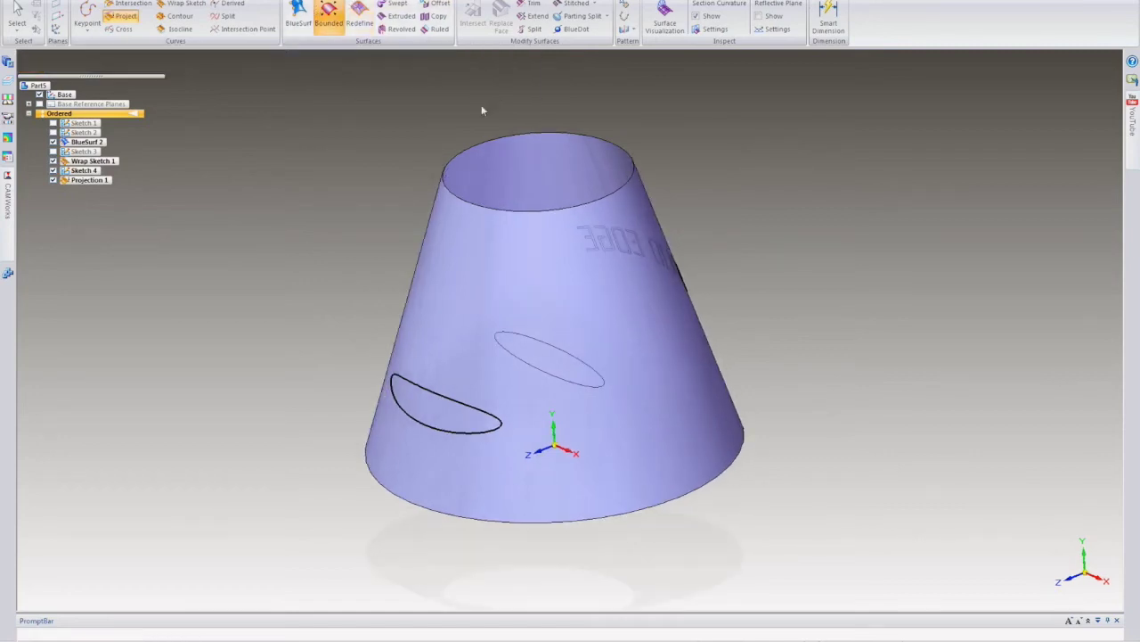
pyautogui.click(544, 132)
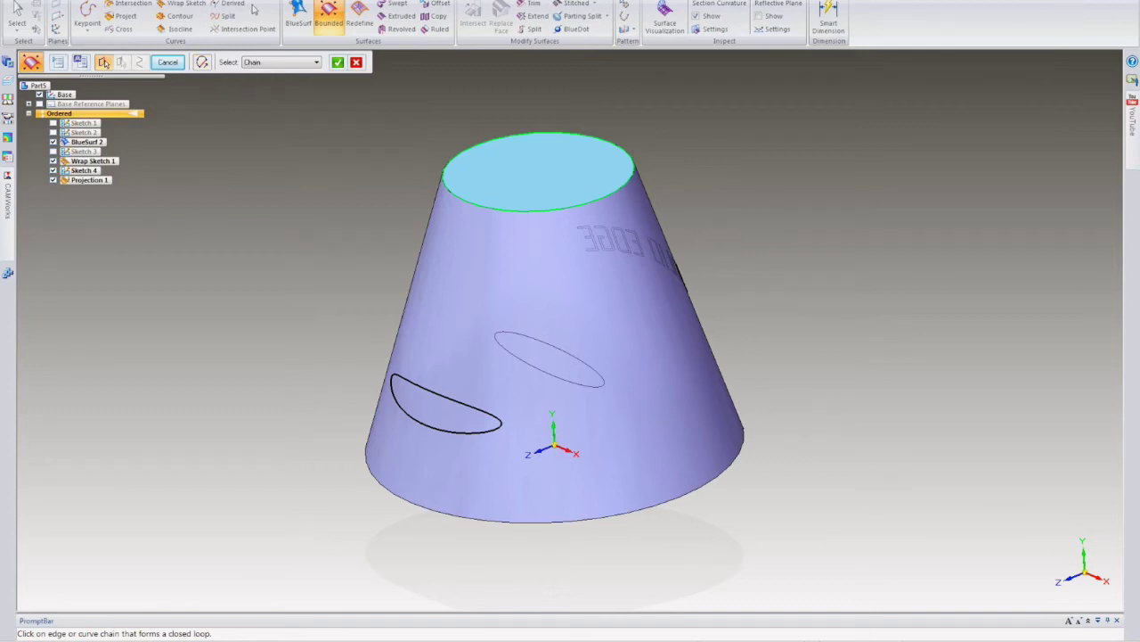
pyautogui.click(338, 61)
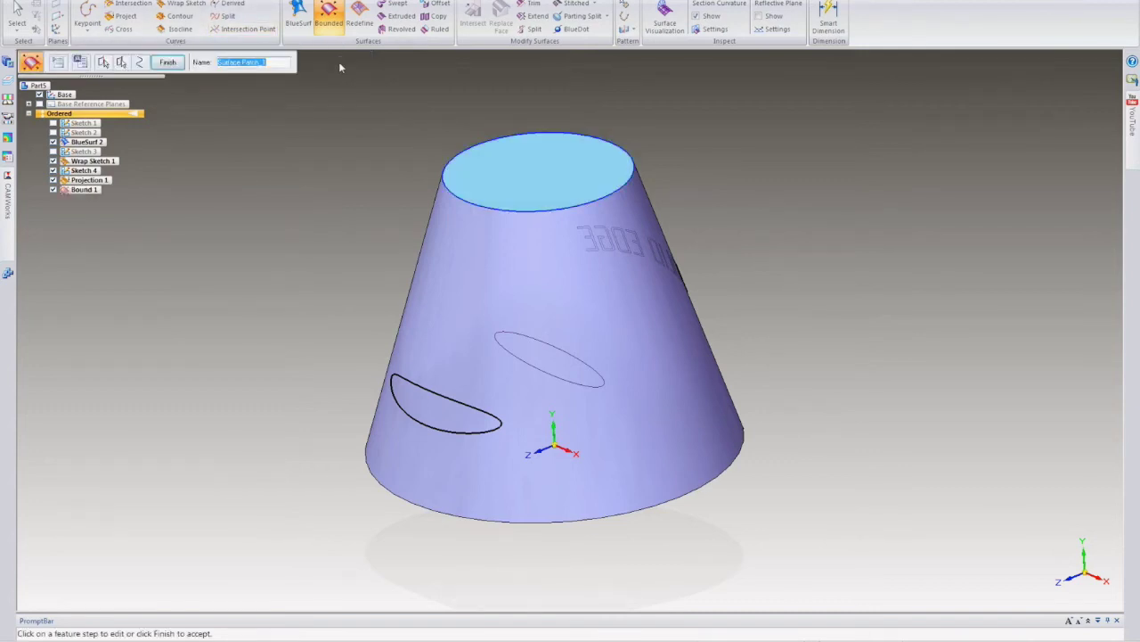
# - Sketch an open chain of five connected lines on the XZ plane beside the cone and close the sketch
pyautogui.click(57, 1)
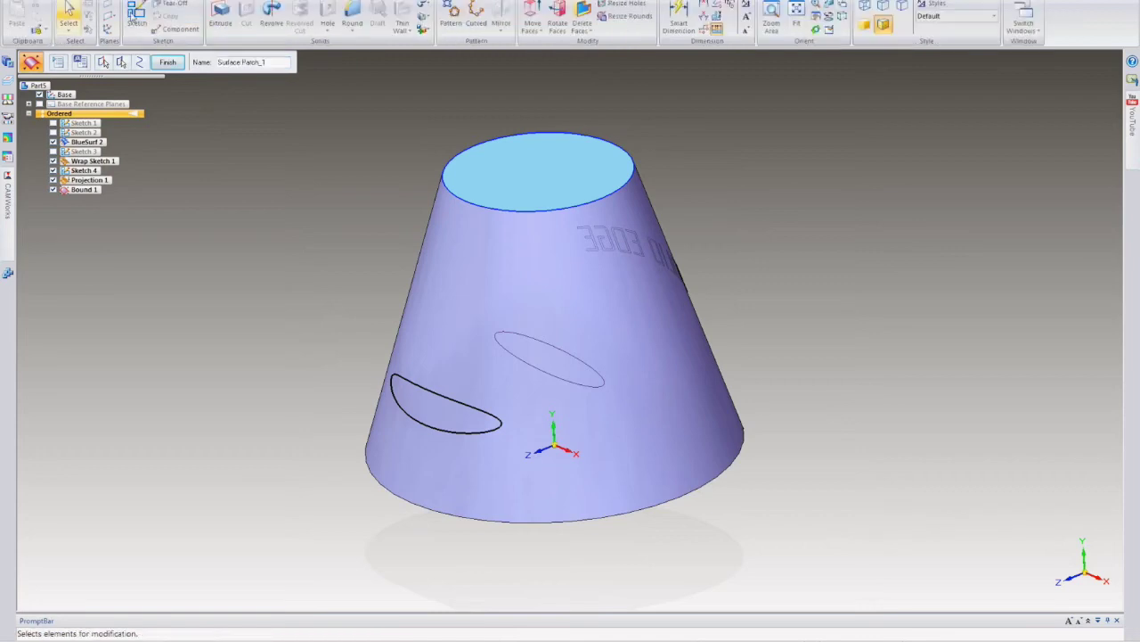
pyautogui.press('Escape')
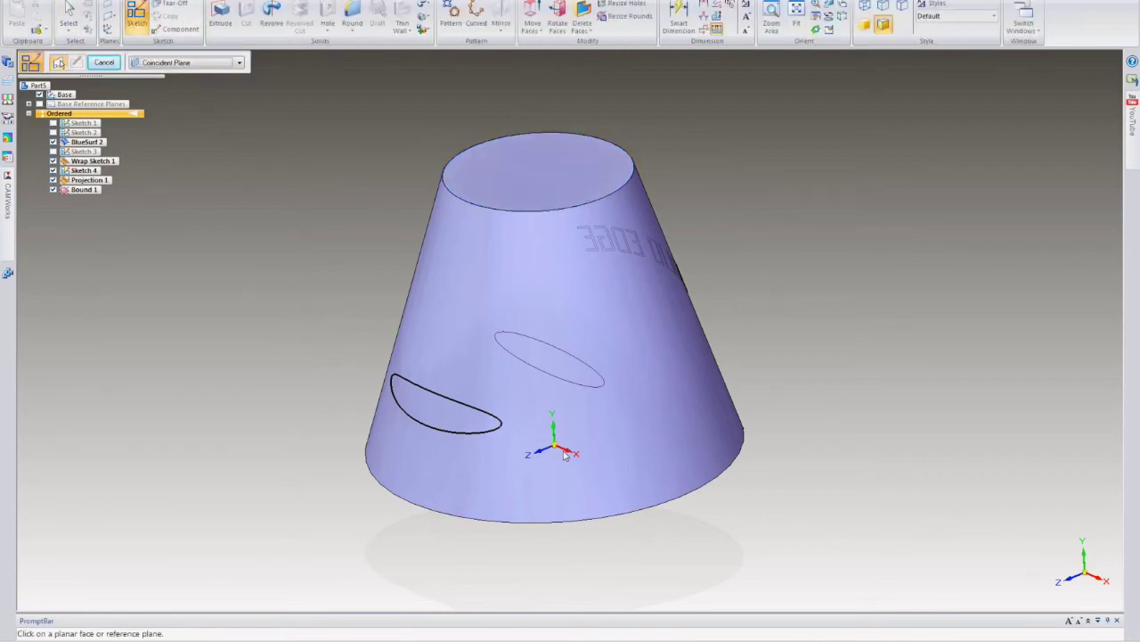
pyautogui.press('Escape')
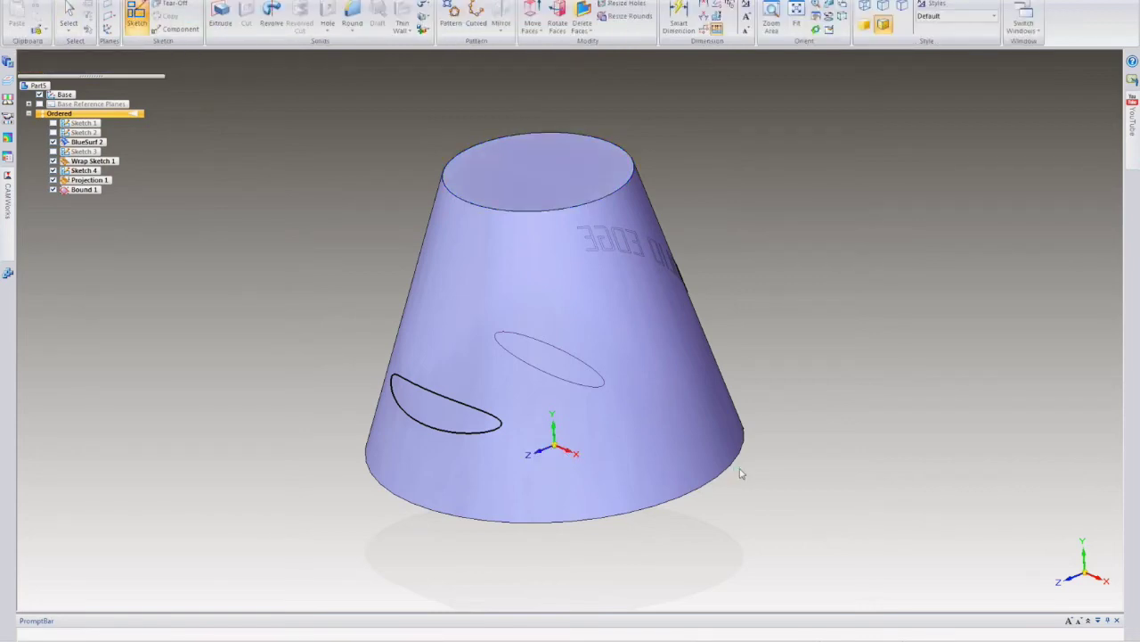
pyautogui.click(741, 473)
pyautogui.click(276, 279)
pyautogui.click(109, 240)
pyautogui.click(81, 482)
pyautogui.click(229, 556)
pyautogui.click(383, 482)
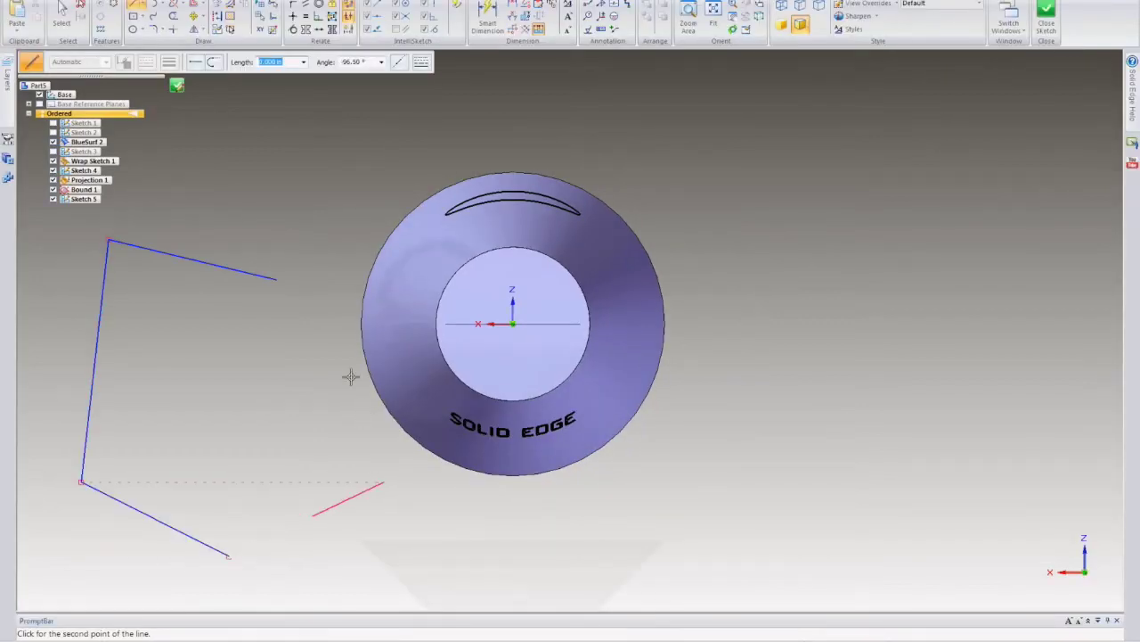
pyautogui.click(343, 348)
pyautogui.rightClick(197, 112)
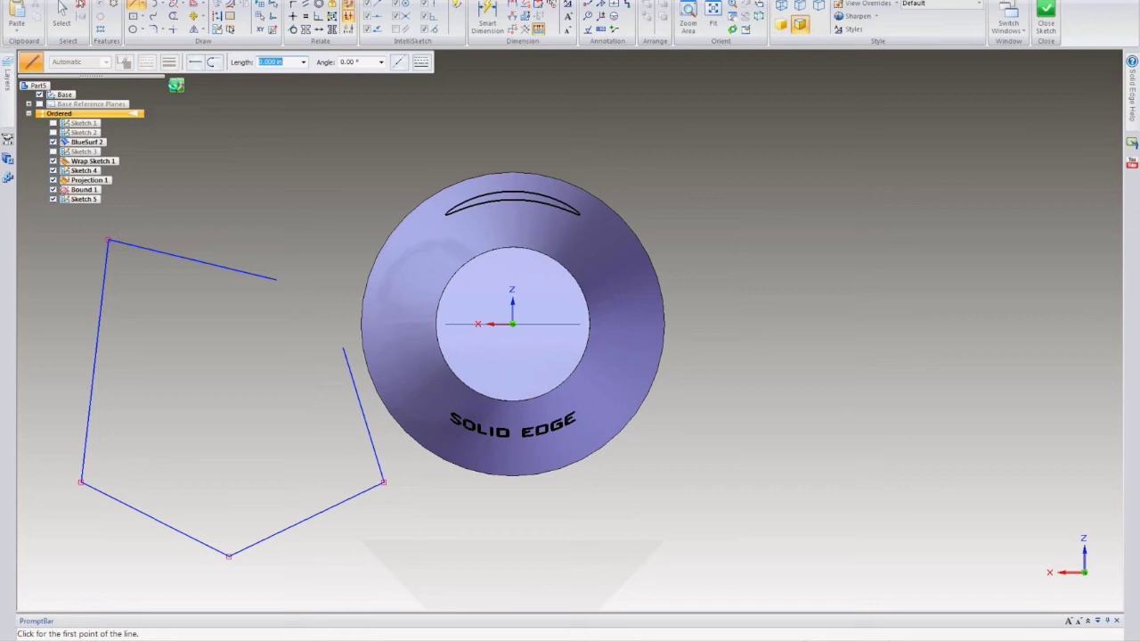
pyautogui.click(176, 86)
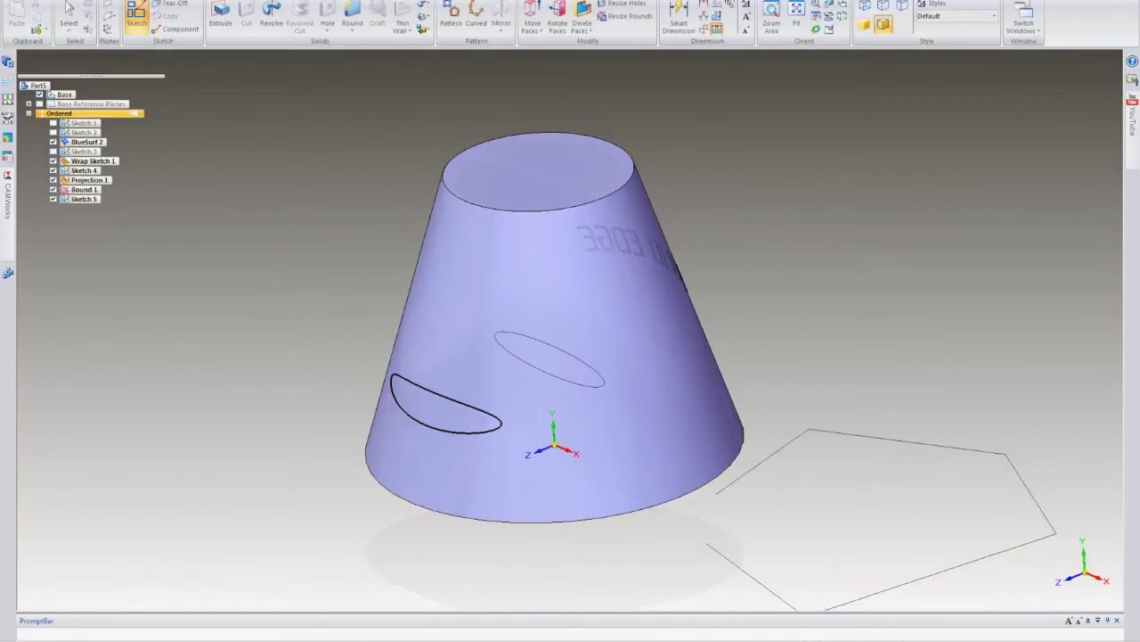
# - Start a Bounded surface from the open five-line sketch chain with the Close Boundary option on, and check the bridged gap
pyautogui.click(141, 1)
pyautogui.click(58, 62)
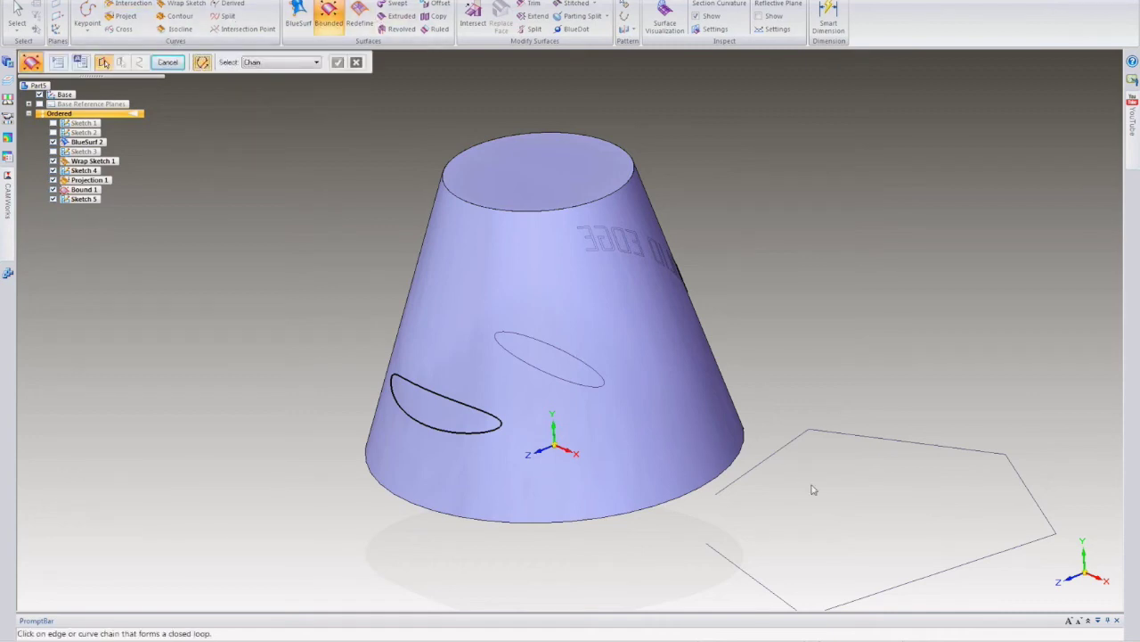
pyautogui.click(759, 475)
pyautogui.moveTo(784, 428); pyautogui.dragTo(724, 450, button='middle')
pyautogui.scroll(5, 729, 456)
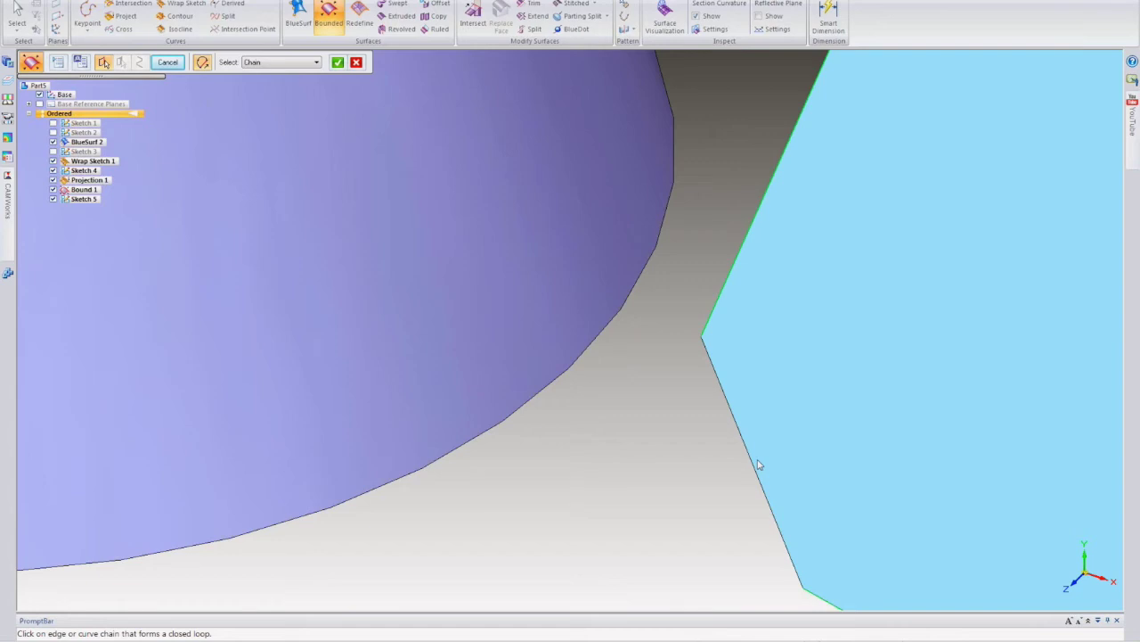
pyautogui.scroll(-4, 757, 461)
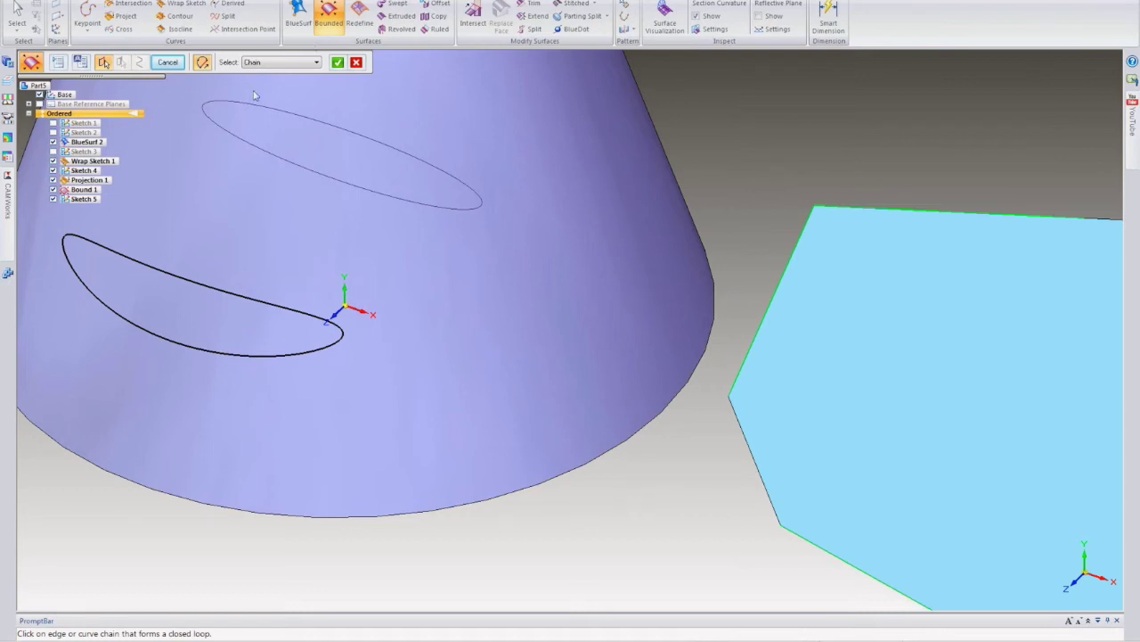
# - Try to accept the Bounded surface from the open chain with the Close Boundary option off
pyautogui.click(203, 62)
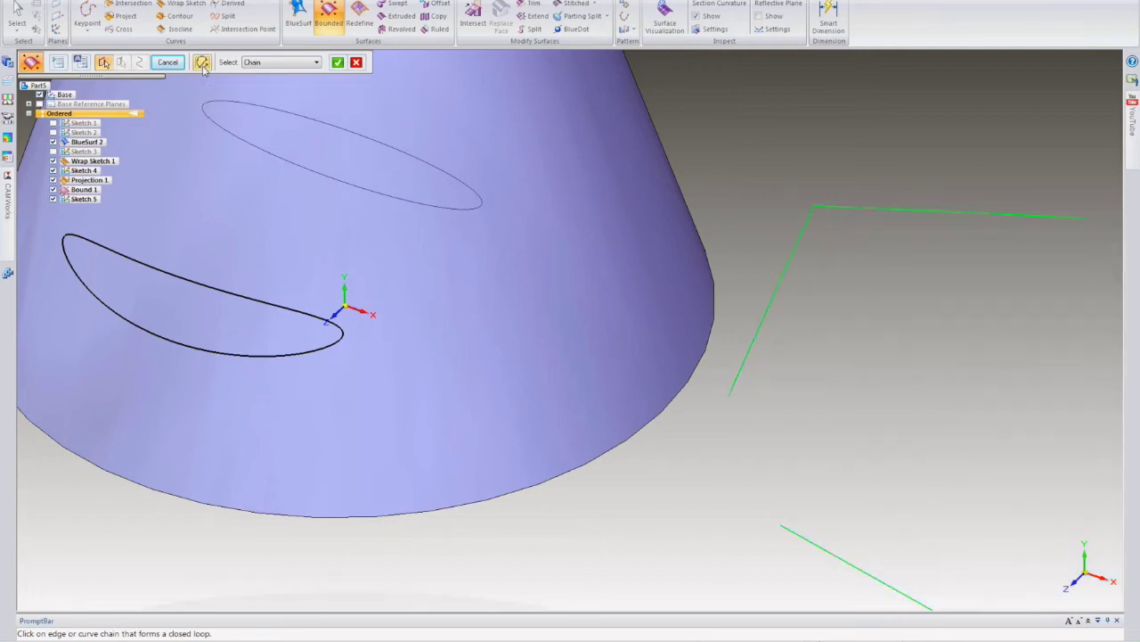
pyautogui.rightClick(810, 419)
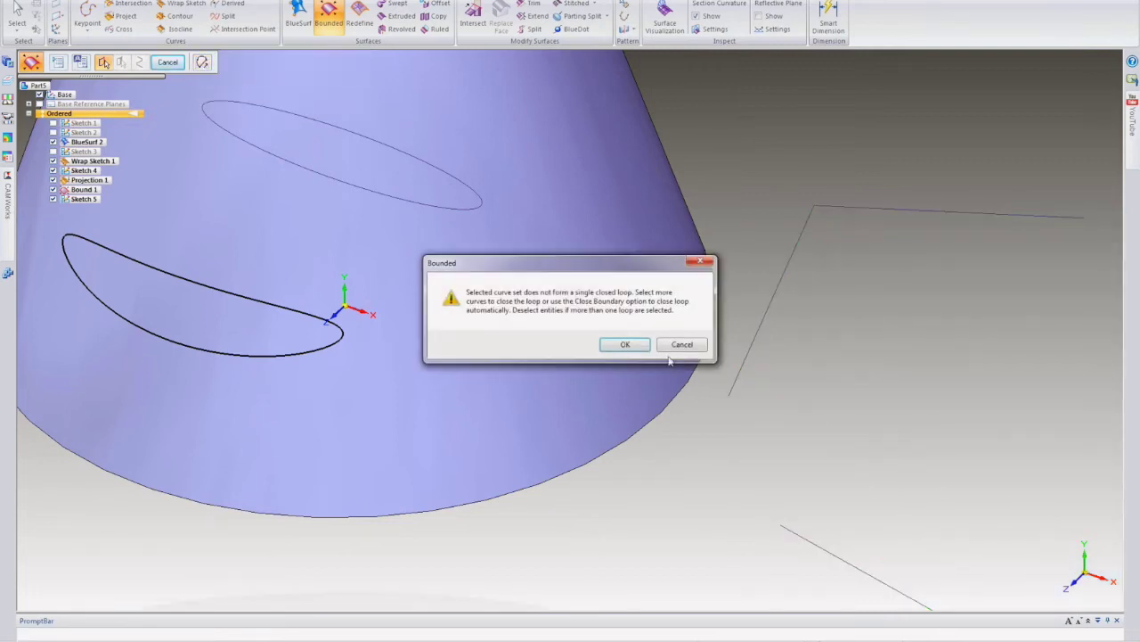
pyautogui.click(625, 345)
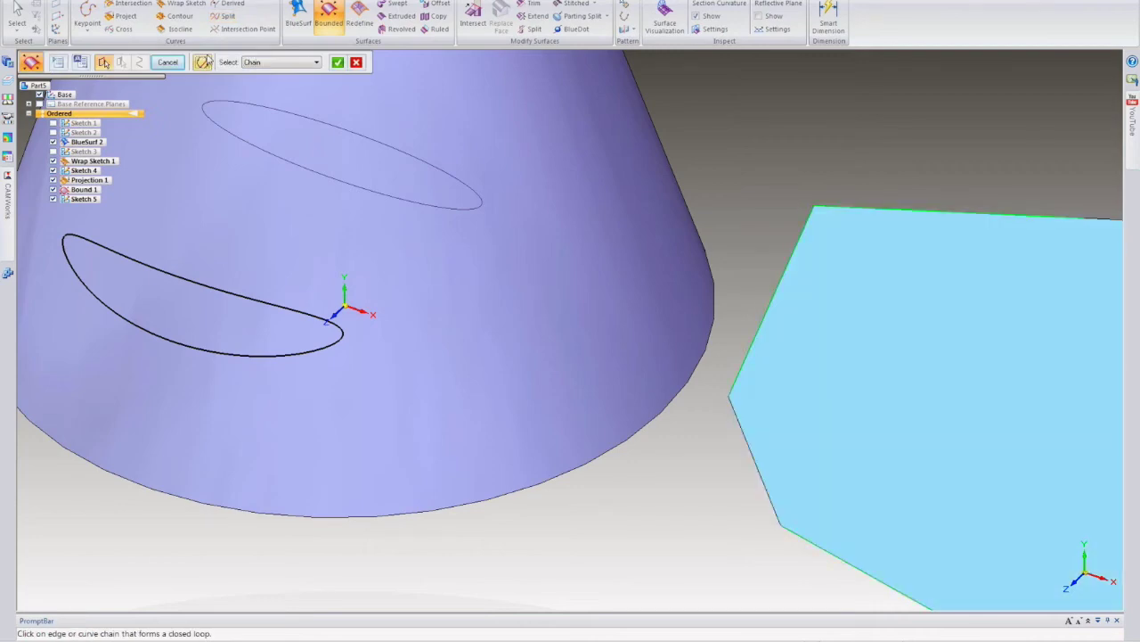
# - Complete the Bounded surface with the Close Boundary option on and leave the command
pyautogui.click(338, 61)
pyautogui.rightClick(631, 492)
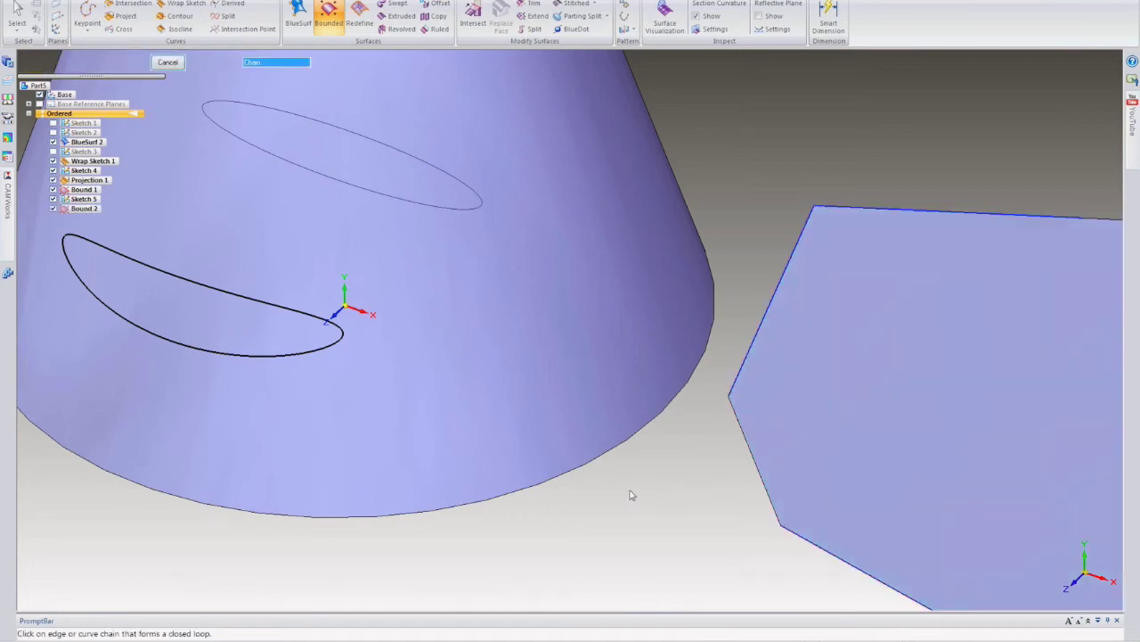
pyautogui.scroll(-1, 629, 490)
pyautogui.press('Escape')
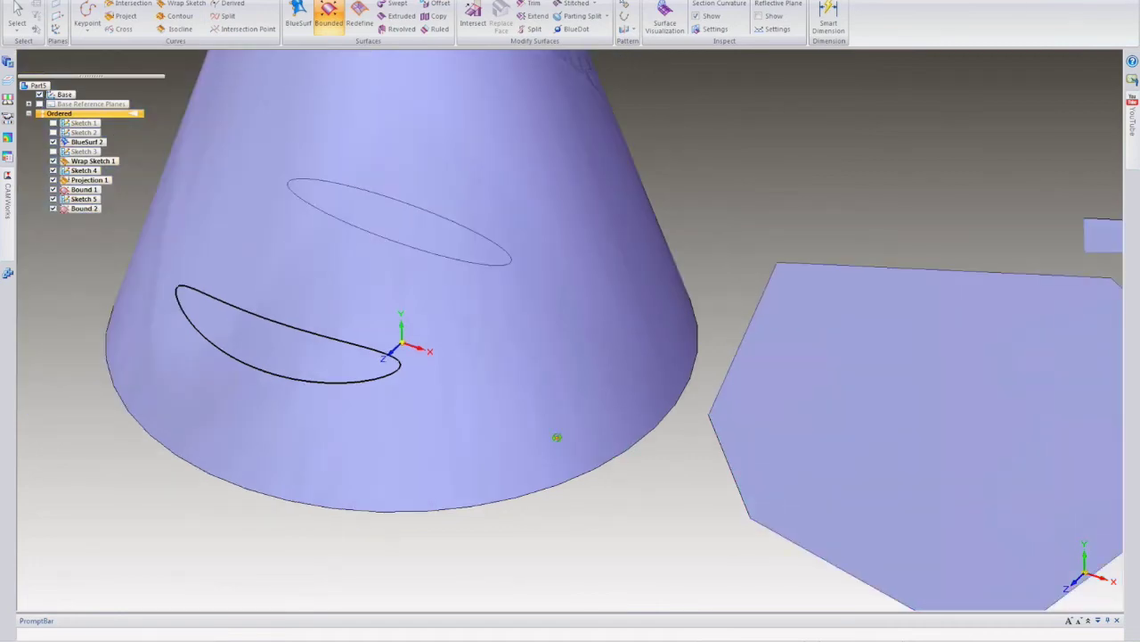
# - Redefine the flat polygonal surface from its closed loop of outer edges and finish the feature
pyautogui.scroll(-2, 557, 437)
pyautogui.moveTo(579, 399); pyautogui.dragTo(544, 452, button='middle')
pyautogui.moveTo(360, 511); pyautogui.dragTo(379, 349, button='middle')
pyautogui.moveTo(713, 356); pyautogui.dragTo(692, 330, button='middle')
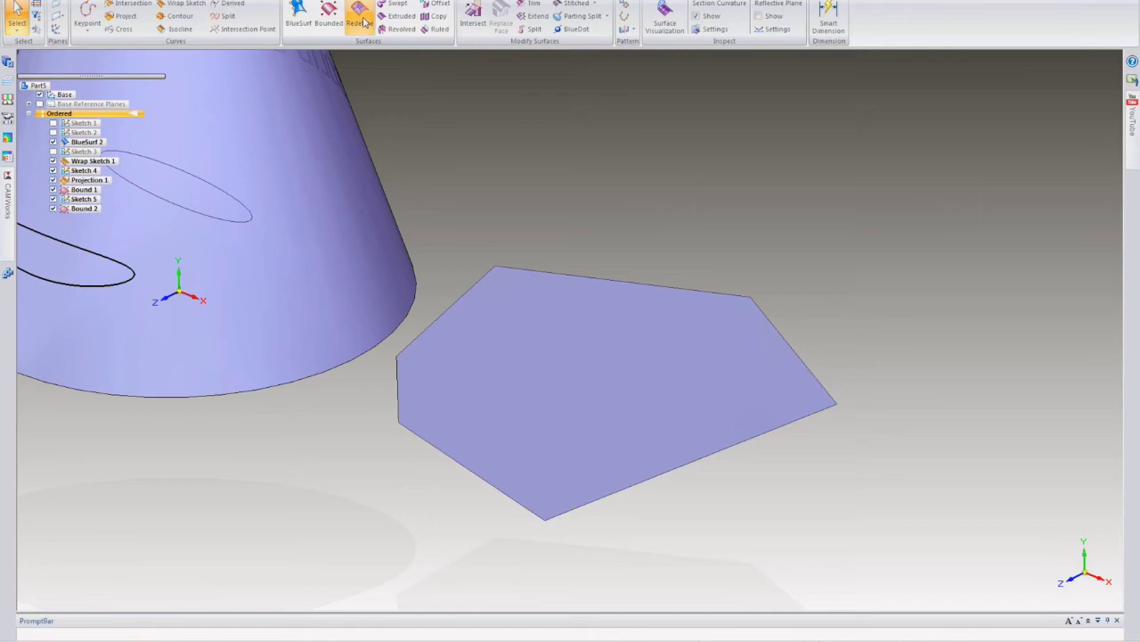
pyautogui.click(360, 17)
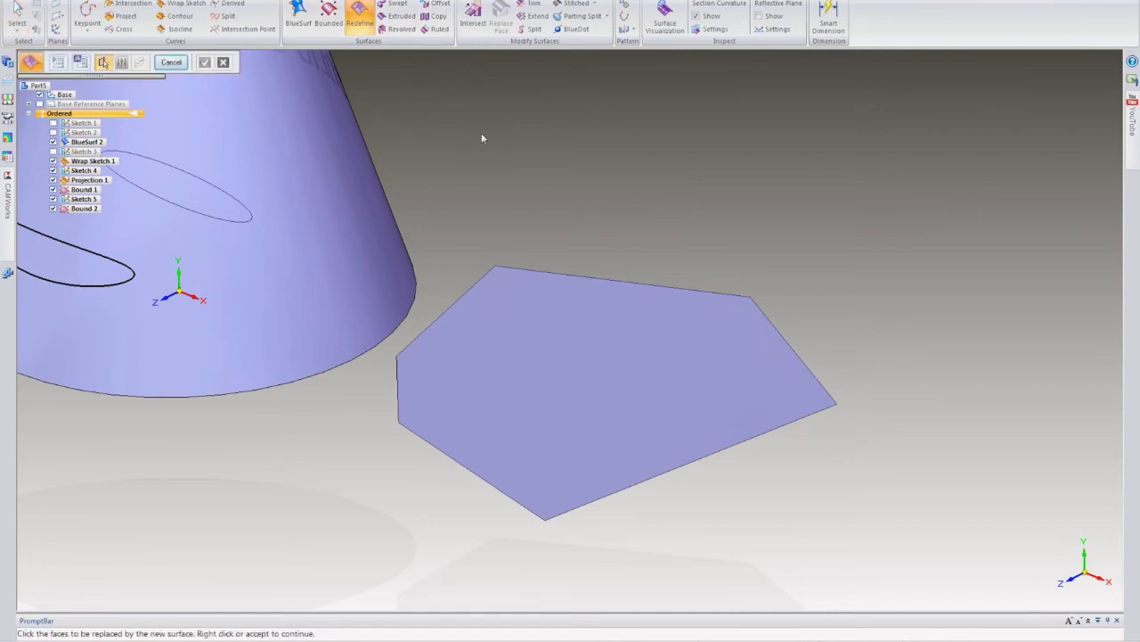
pyautogui.click(584, 312)
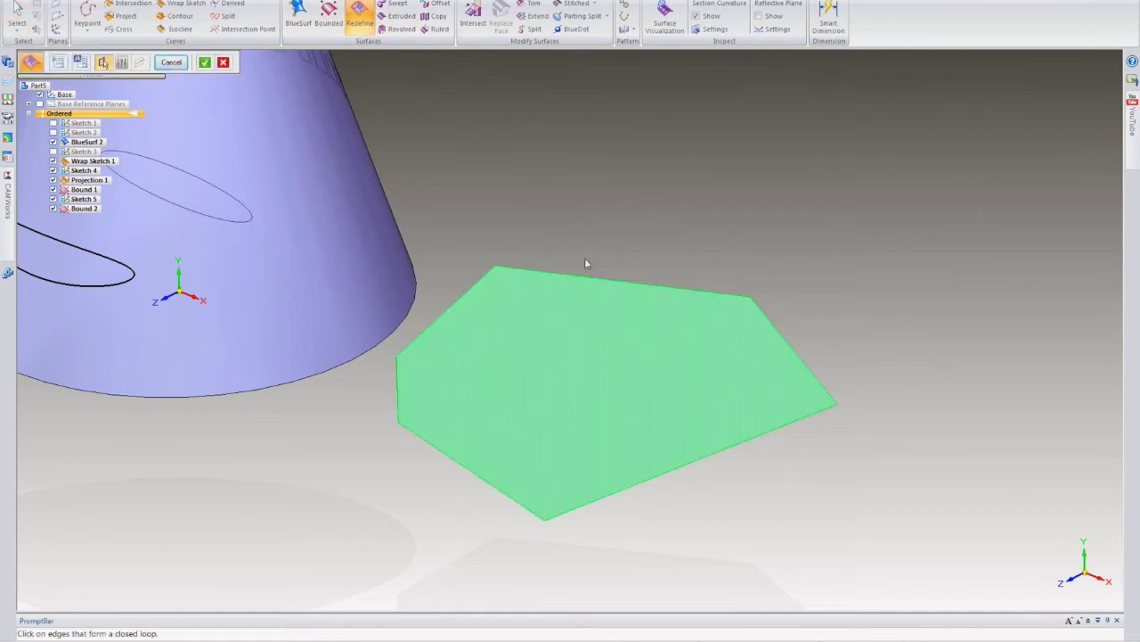
pyautogui.press('Escape')
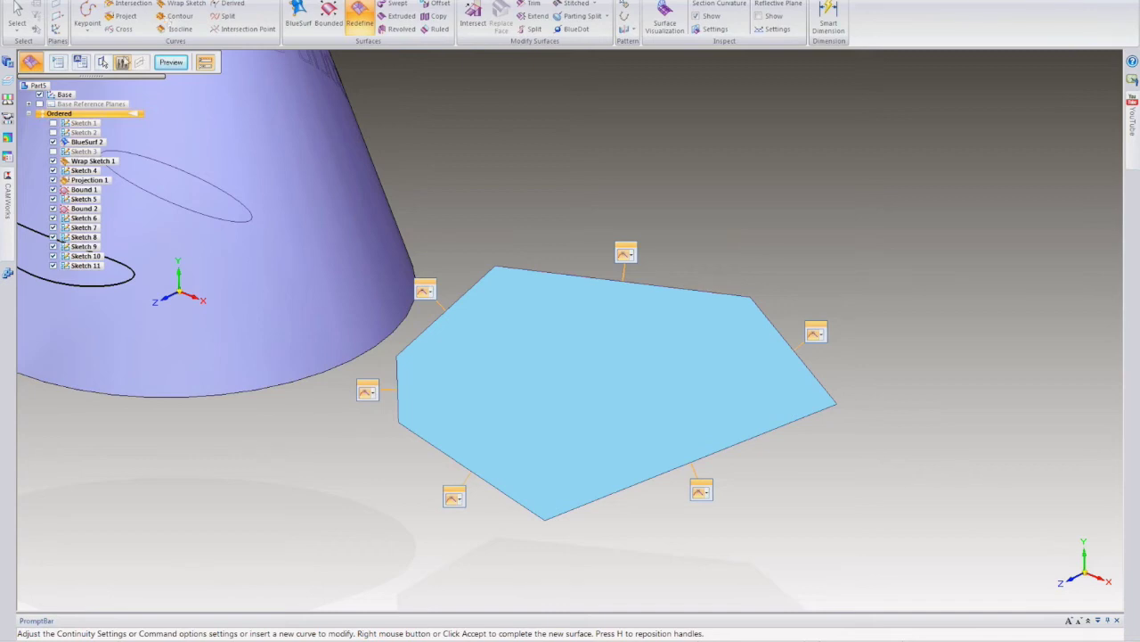
pyautogui.click(174, 63)
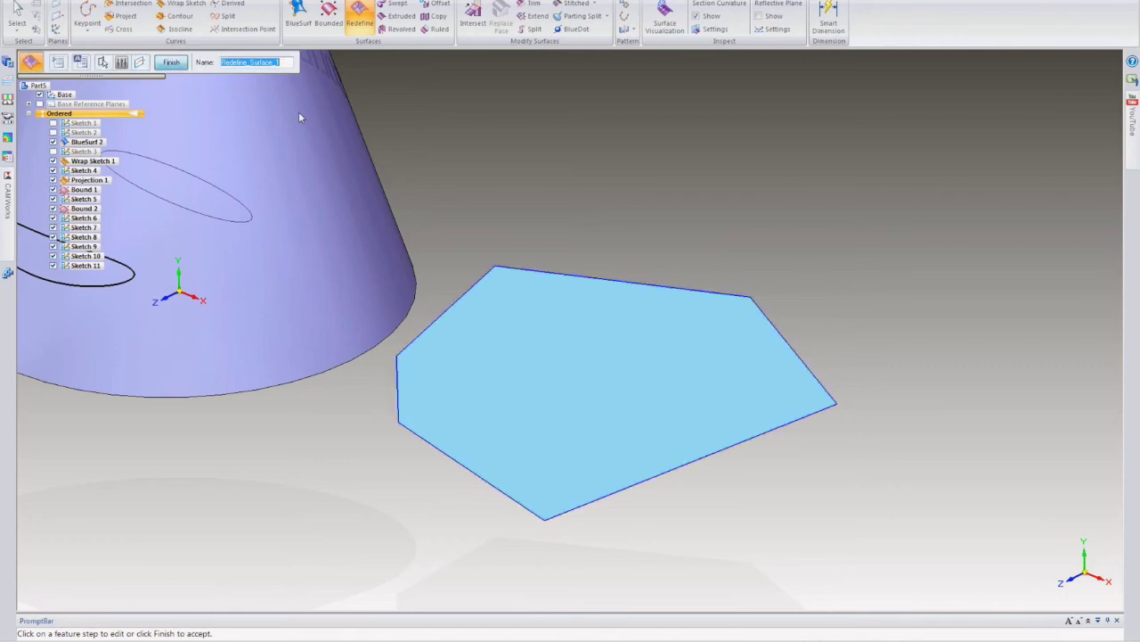
pyautogui.rightClick(493, 301)
# - Turn on Show surface visualization for a second Redefine of the polygonal surface and look through its face merging options
pyautogui.click(493, 306)
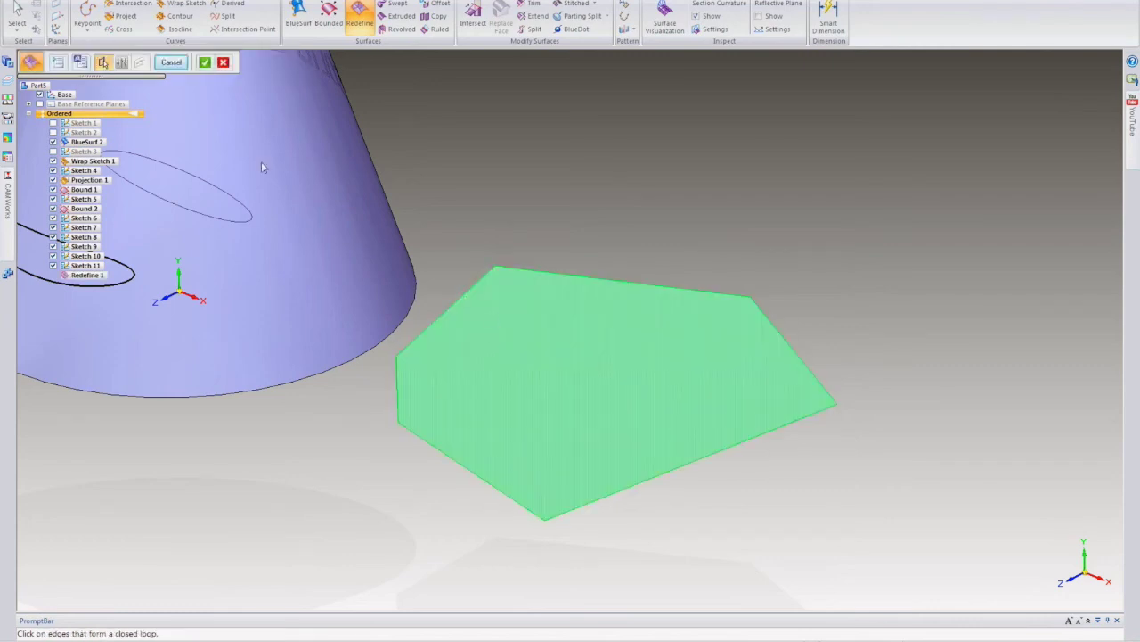
pyautogui.click(80, 62)
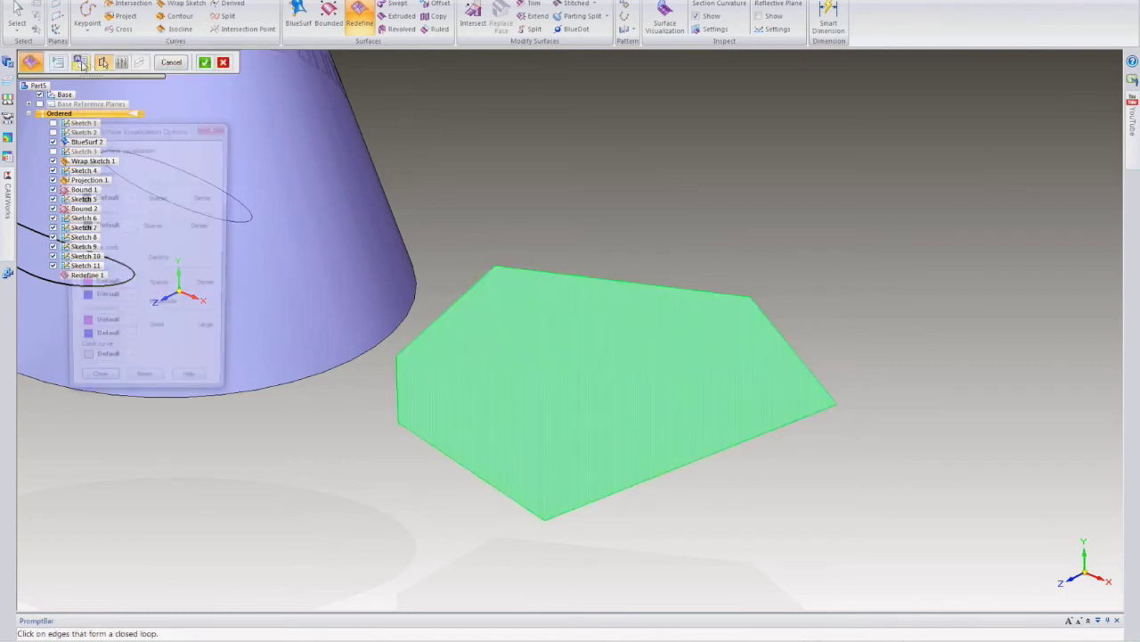
pyautogui.click(108, 148)
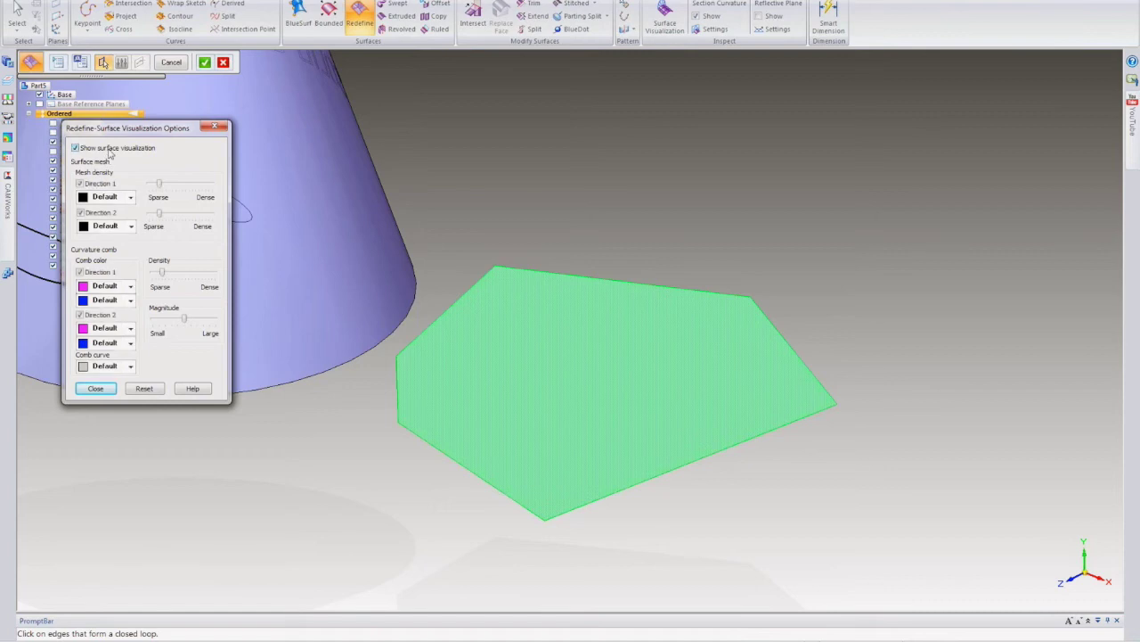
pyautogui.moveTo(138, 132); pyautogui.dragTo(217, 245)
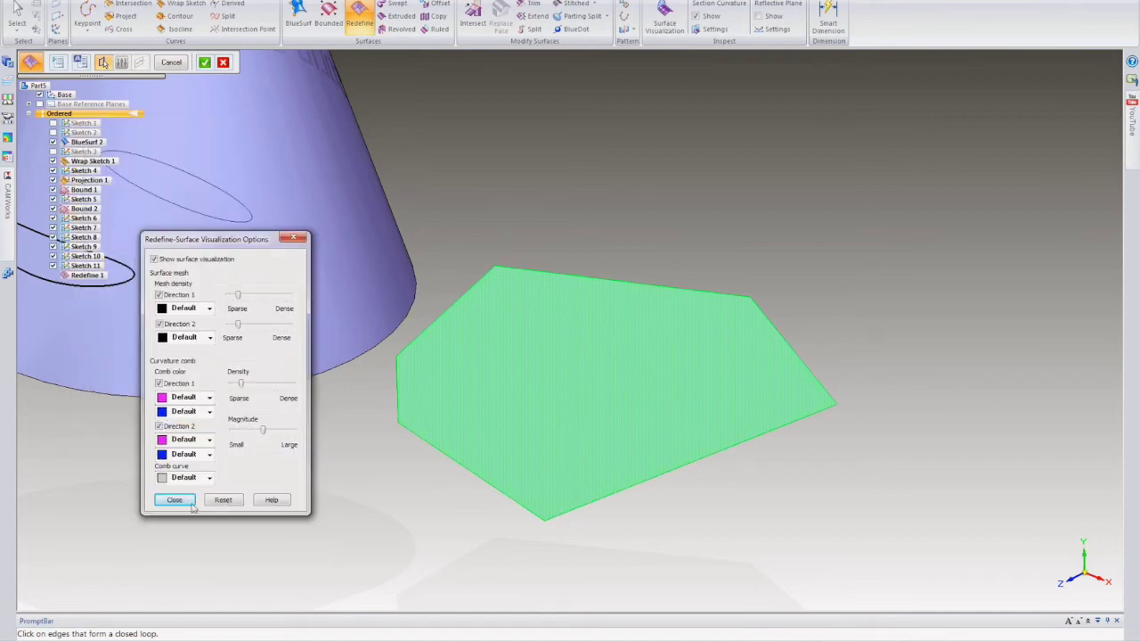
pyautogui.click(174, 498)
pyautogui.click(58, 62)
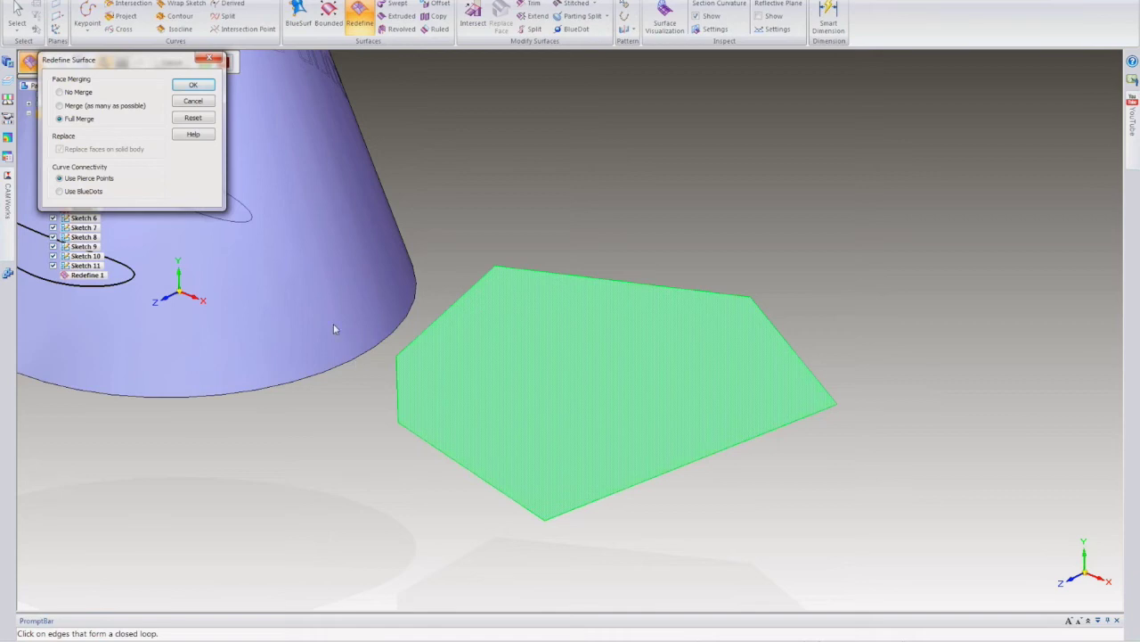
pyautogui.click(195, 103)
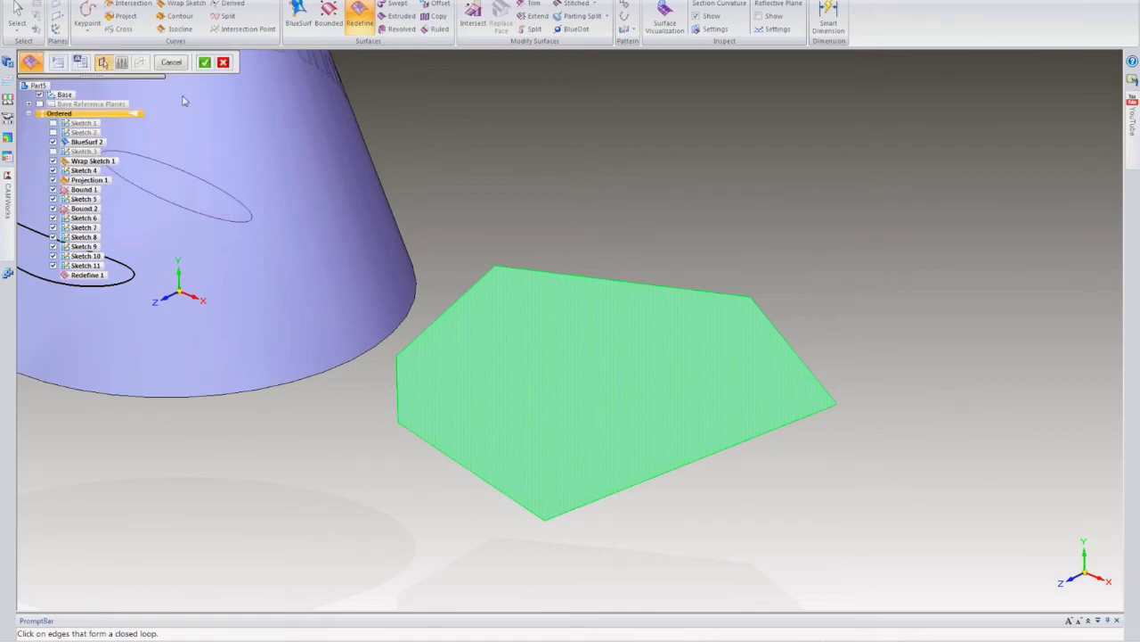
# - Redefine the polygonal surface a second time from its closed loop of outer edges and preview the result
pyautogui.click(205, 63)
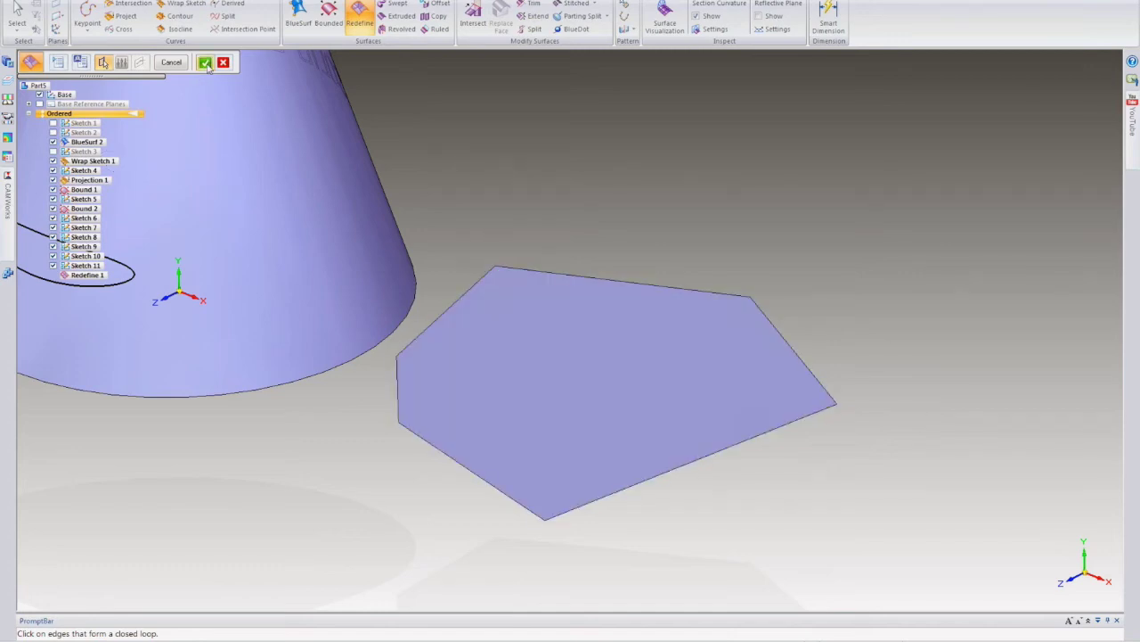
pyautogui.click(592, 285)
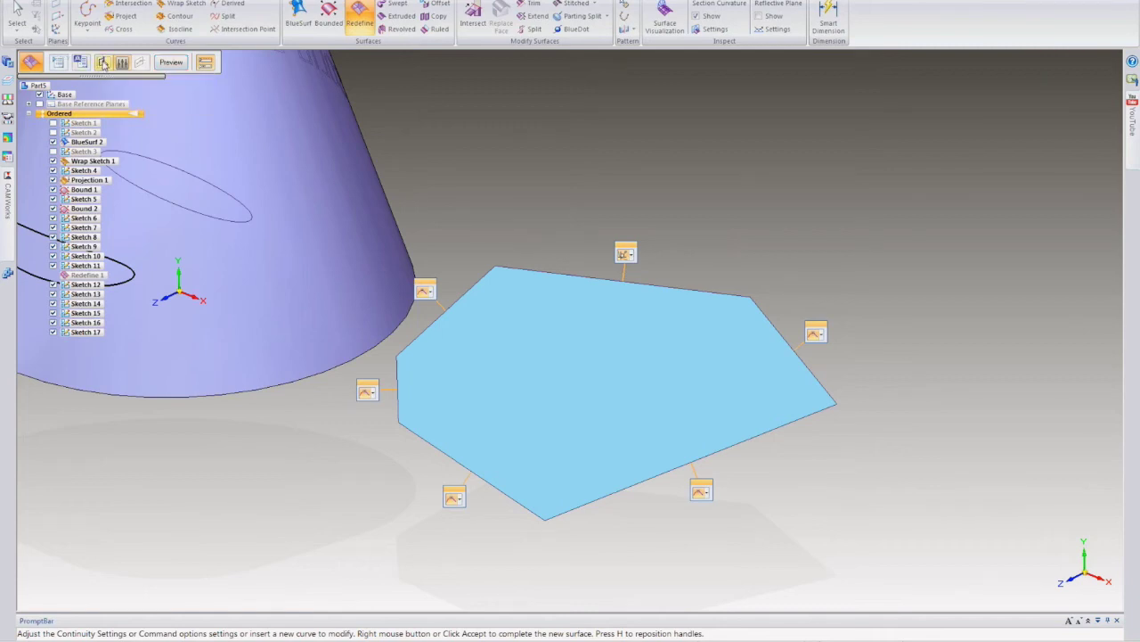
pyautogui.click(101, 62)
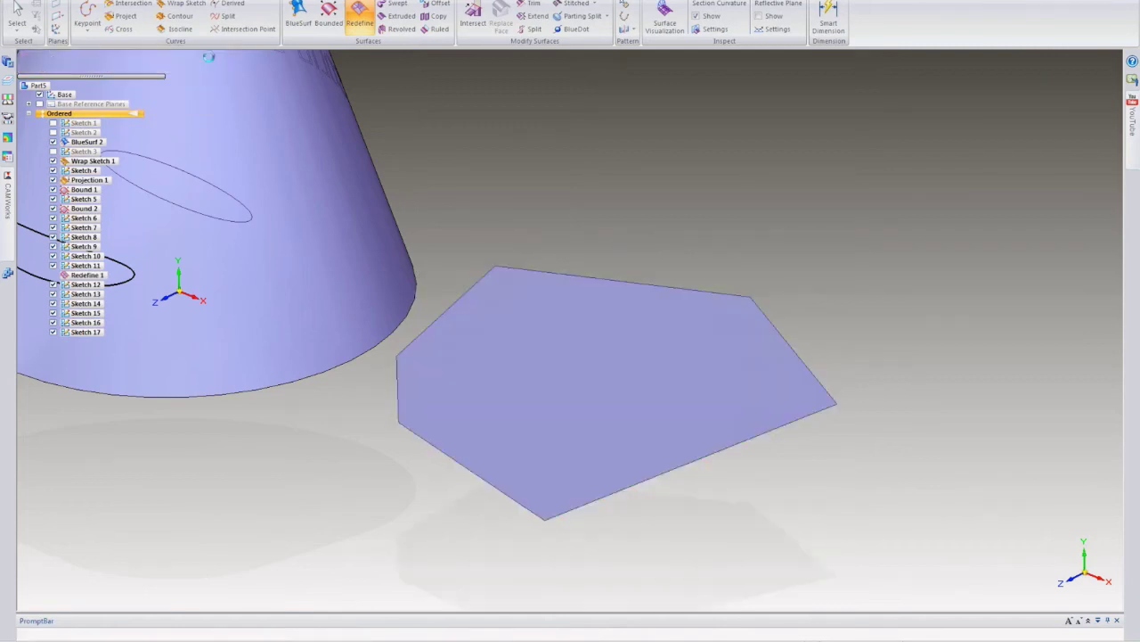
pyautogui.click(207, 63)
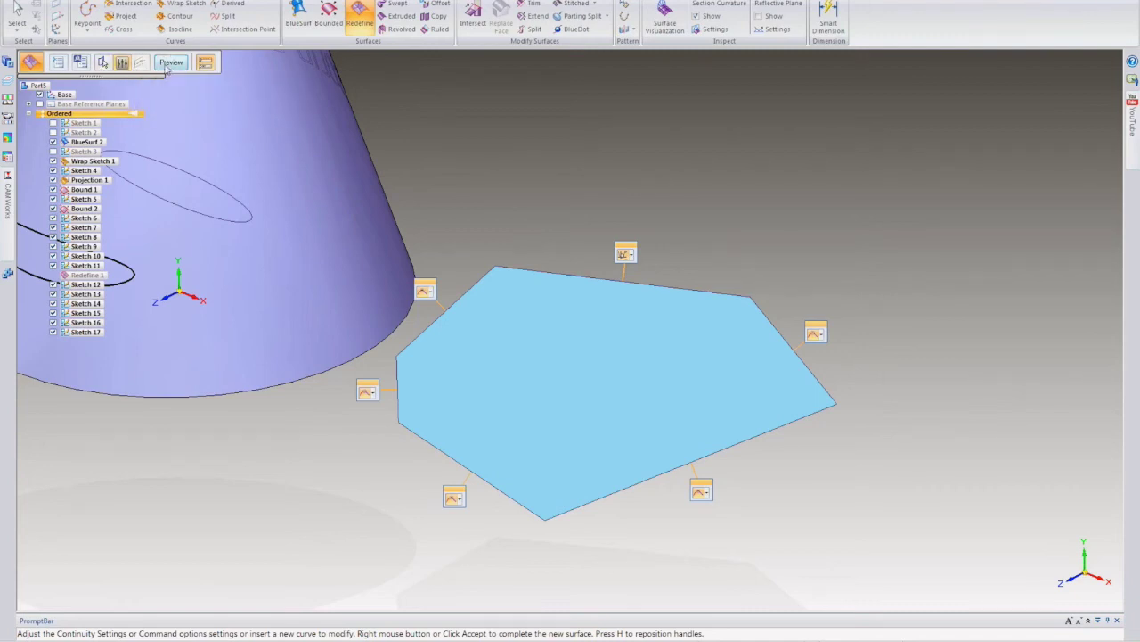
pyautogui.click(166, 64)
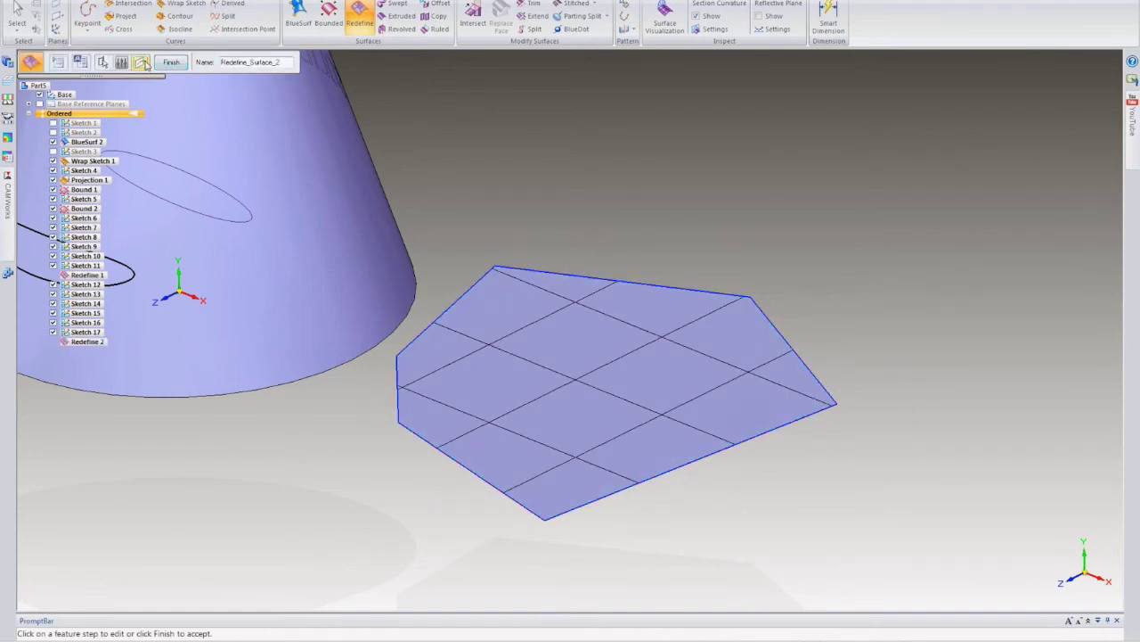
# - Look through the Redefine and surface visualization options, try Face U/V for inserting a control curve, and leave the command
pyautogui.click(142, 63)
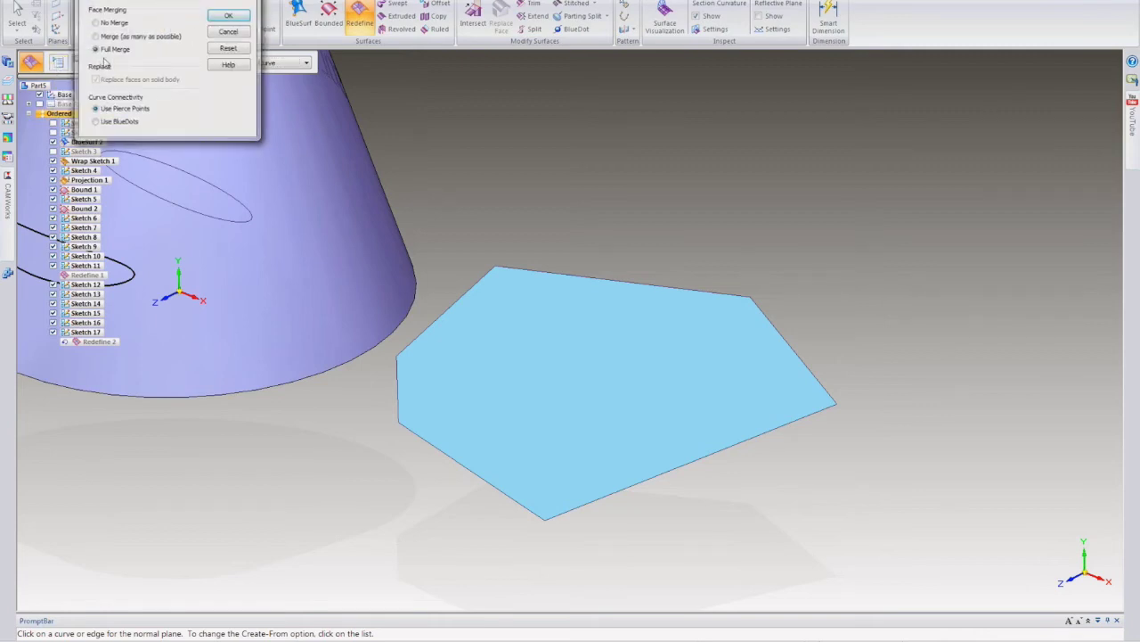
pyautogui.click(224, 18)
pyautogui.click(80, 63)
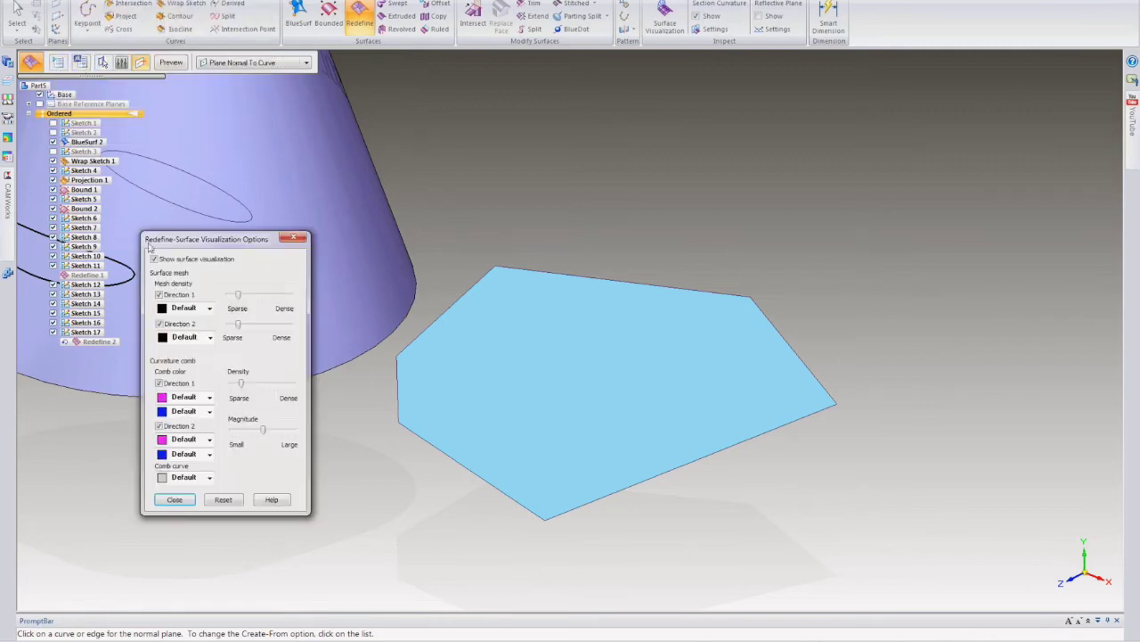
pyautogui.click(176, 500)
pyautogui.click(268, 64)
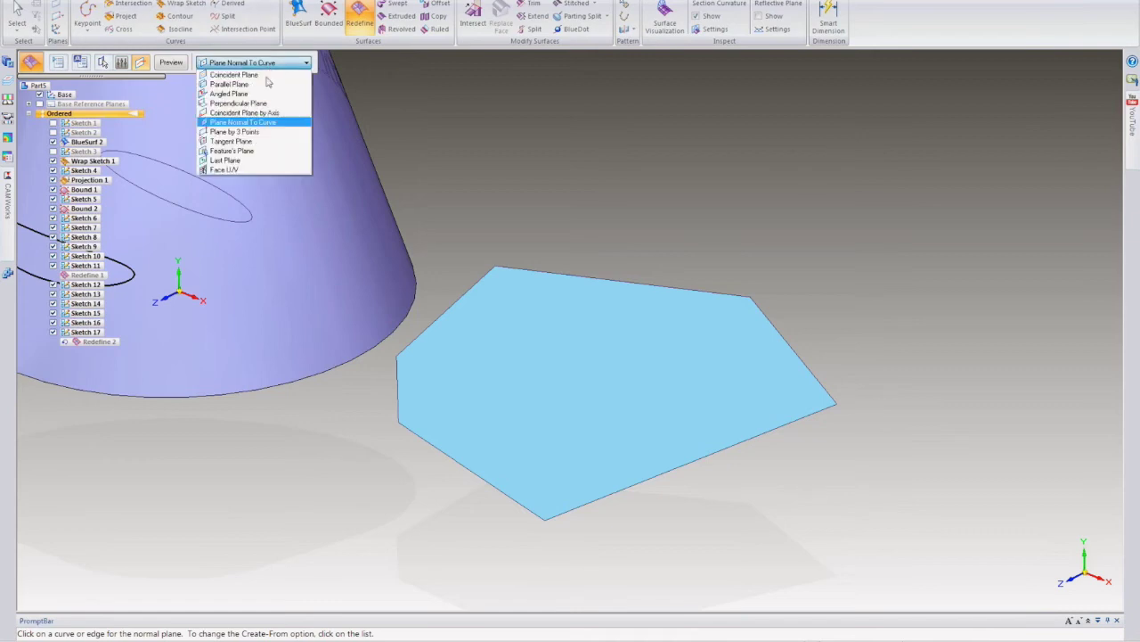
pyautogui.click(251, 169)
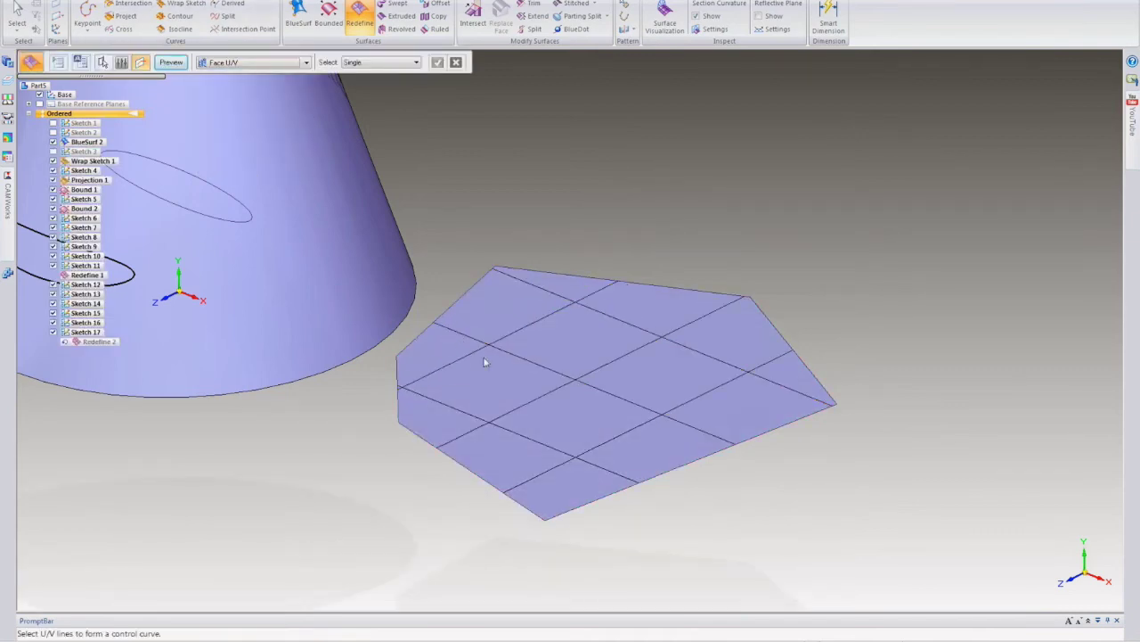
pyautogui.rightClick(626, 236)
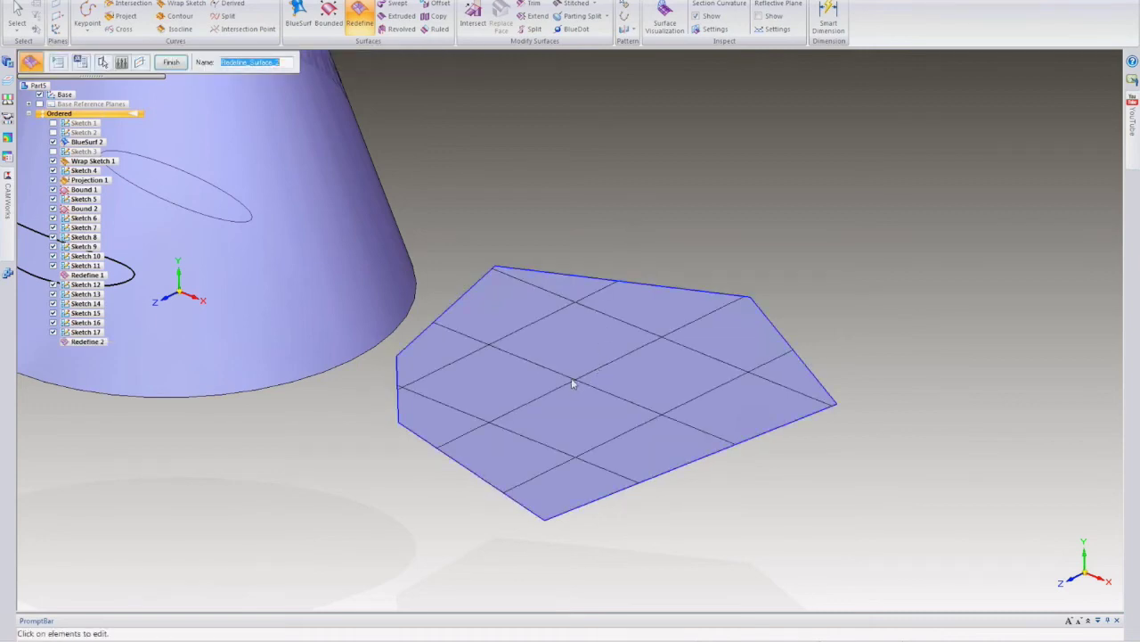
pyautogui.click(17, 18)
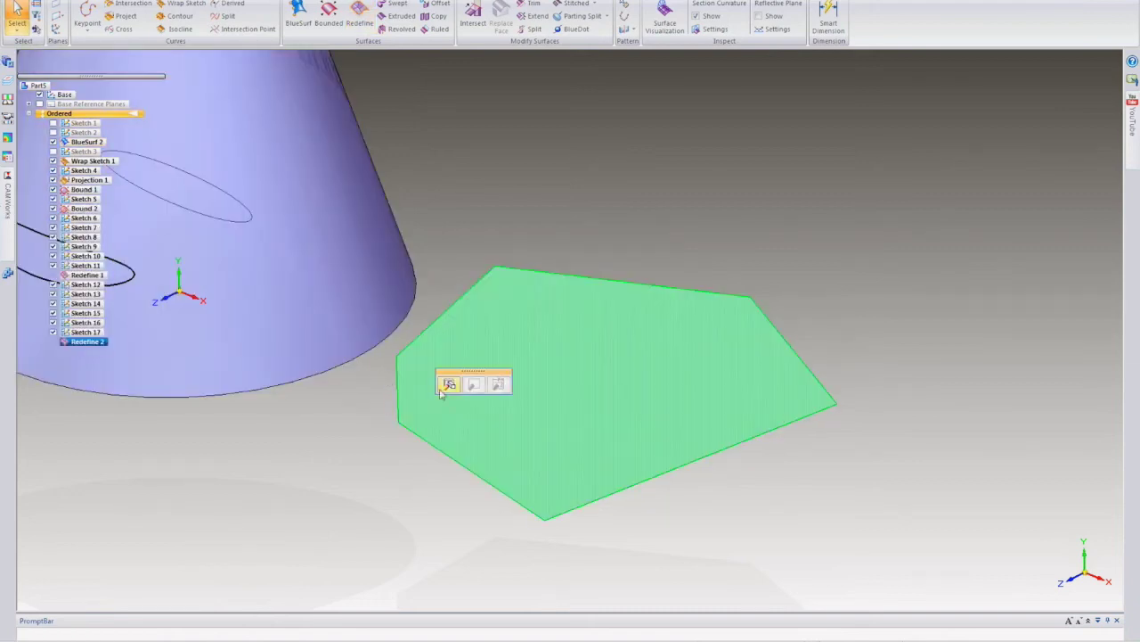
# - Insert a control curve across the second Redefine surface, sketched on a Plane Normal To Curve at the outer edge facing the cone
pyautogui.click(359, 13)
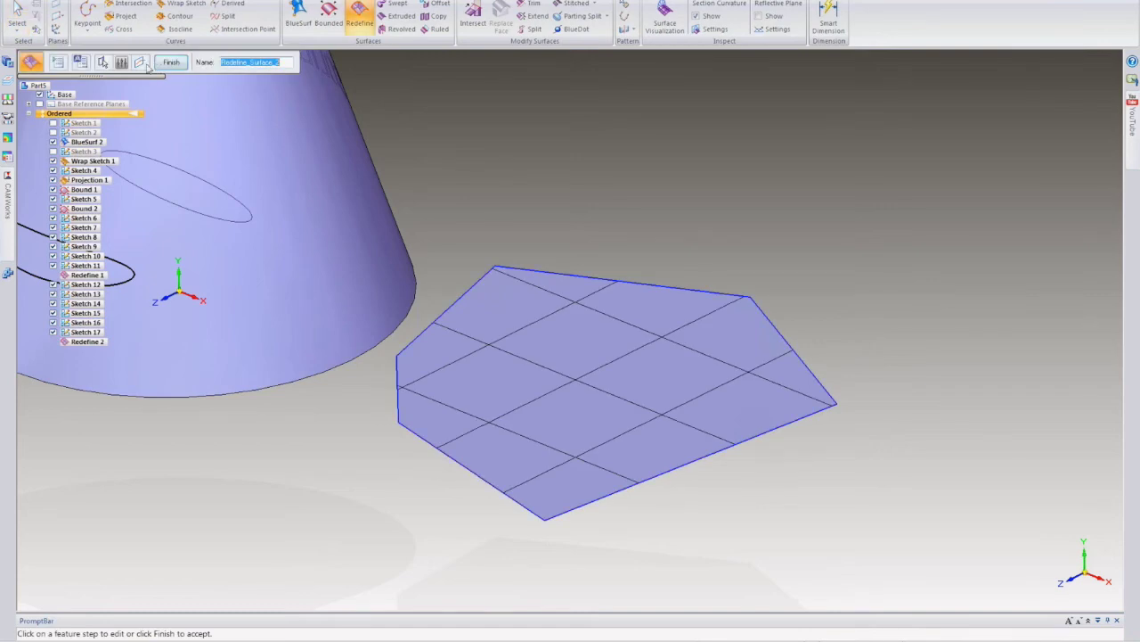
pyautogui.click(237, 63)
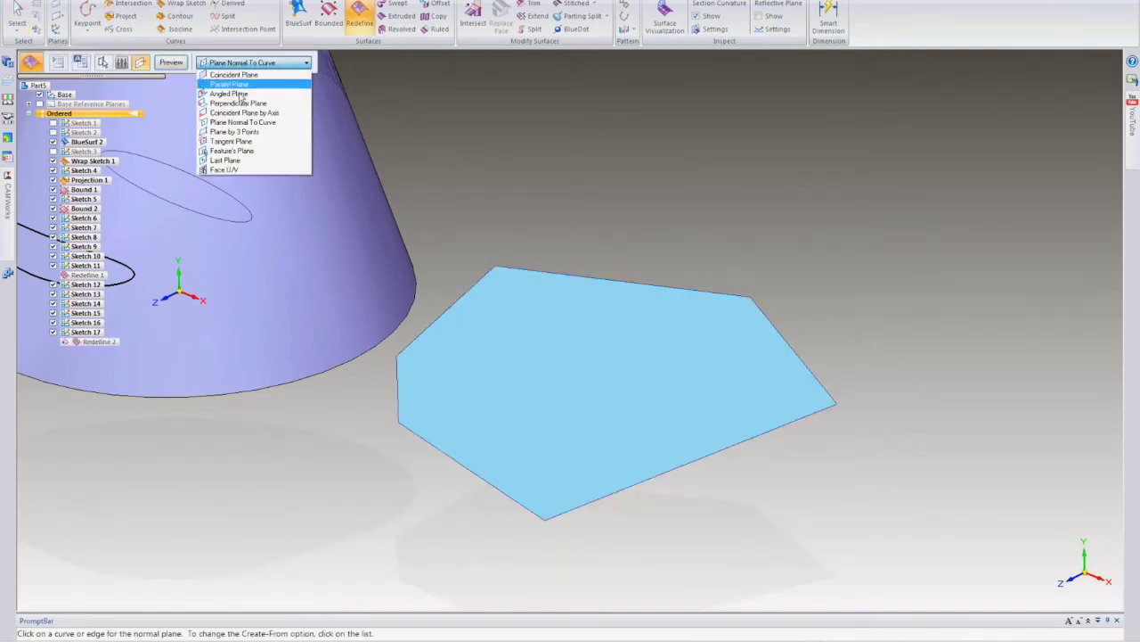
pyautogui.click(238, 122)
pyautogui.click(465, 306)
pyautogui.click(438, 361)
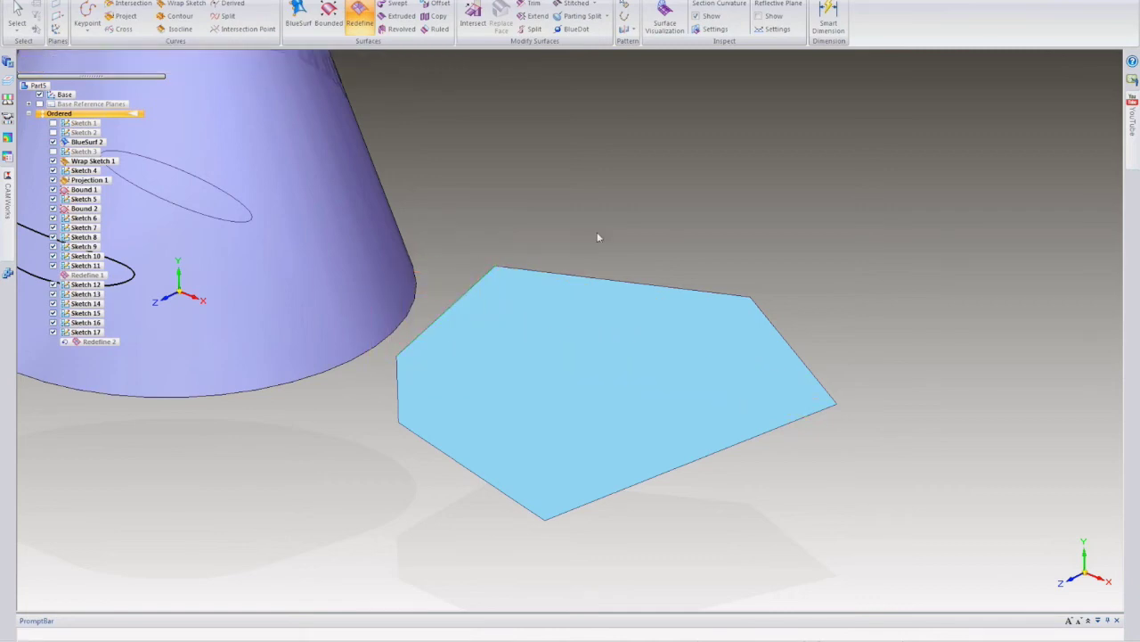
pyautogui.press('Escape')
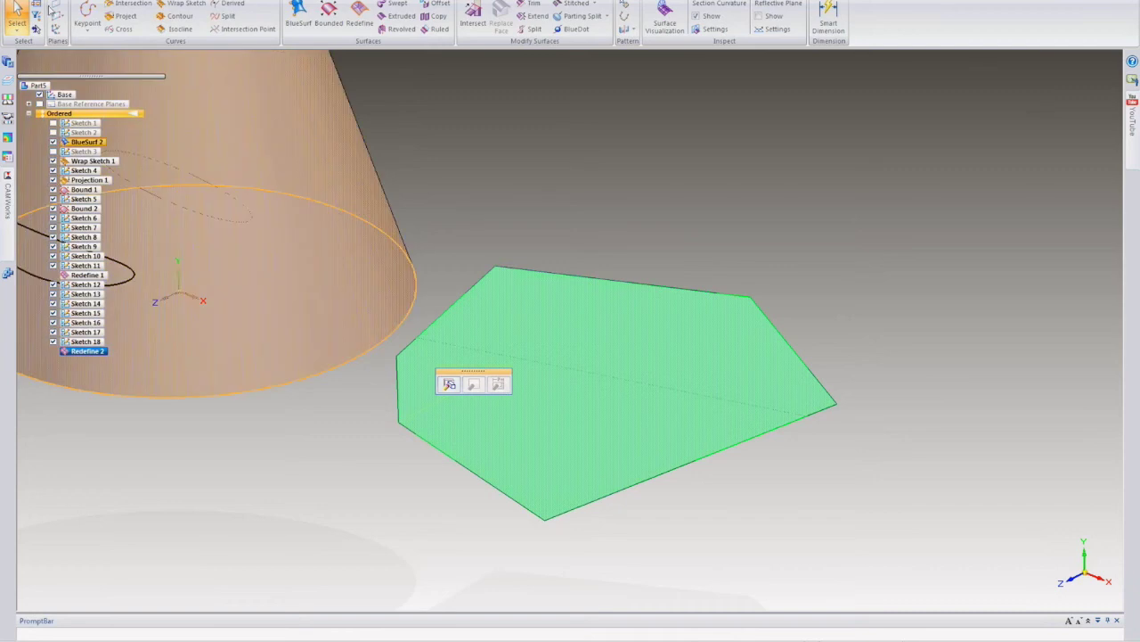
# - Dynamically edit Sketch 18, pulling its control curve upward into an arch that bulges the redefined surface
pyautogui.click(90, 343)
pyautogui.click(545, 339)
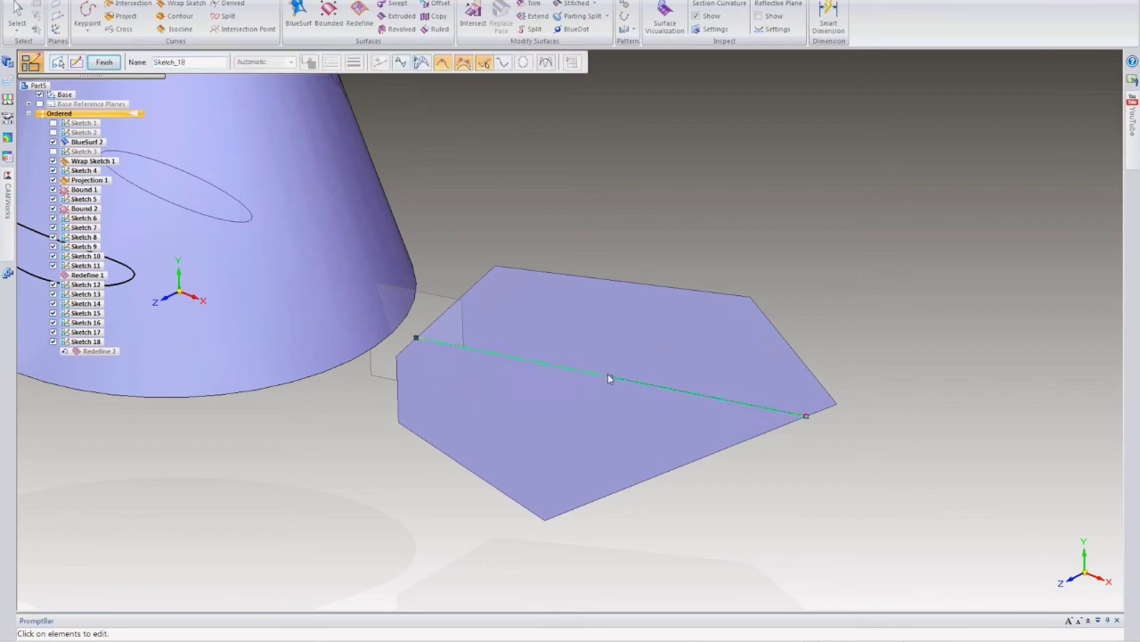
pyautogui.moveTo(609, 377); pyautogui.dragTo(605, 281)
pyautogui.moveTo(663, 158); pyautogui.dragTo(777, 281, button='middle')
pyautogui.click(812, 274)
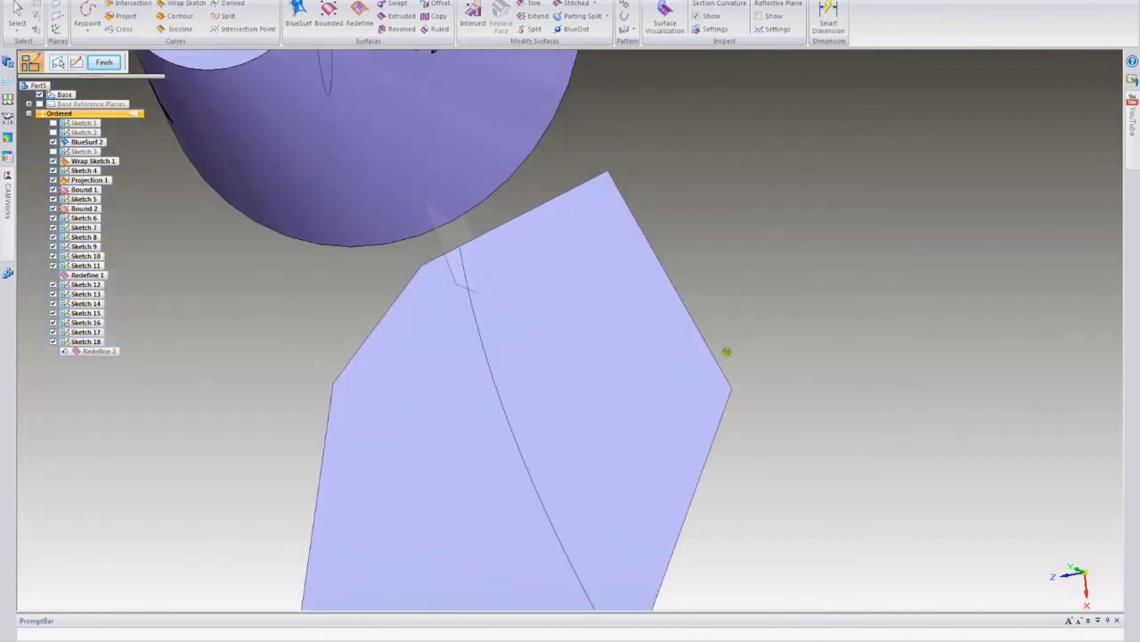
pyautogui.moveTo(726, 351)
pyautogui.mouseDown(button='middle')
pyautogui.moveTo(739, 308)
pyautogui.moveTo(858, 311)
pyautogui.moveTo(878, 336)
pyautogui.moveTo(804, 333)
pyautogui.moveTo(797, 344)
pyautogui.mouseUp(button='middle')
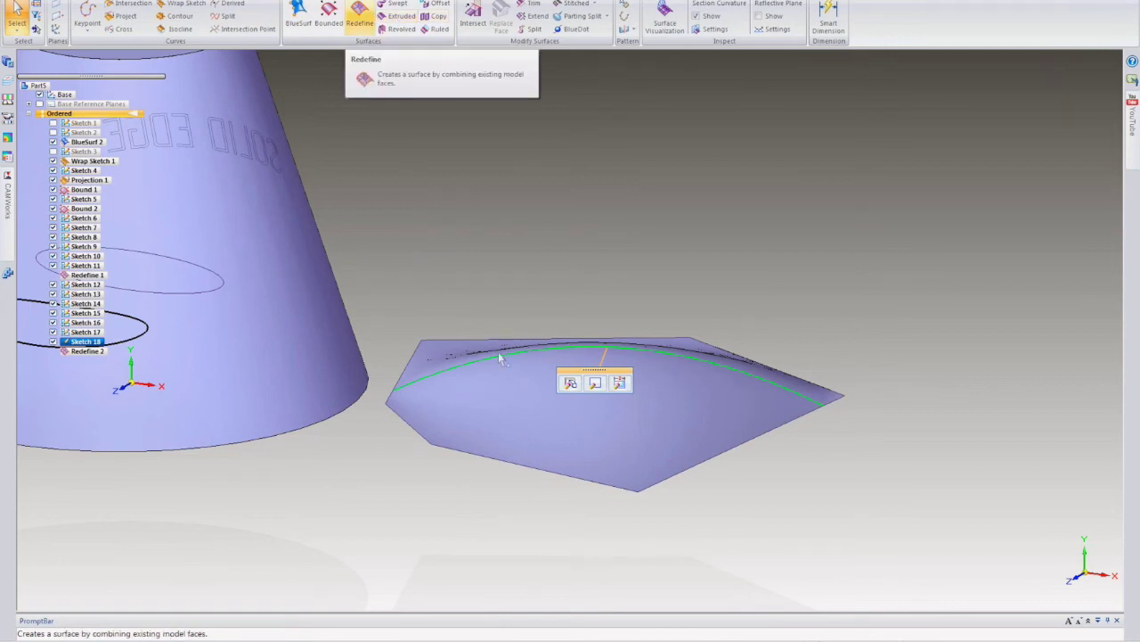
# - Raise the arch of the Sketch 18 curve further by moving its middle control point upward in Dynamic Edit
pyautogui.click(619, 382)
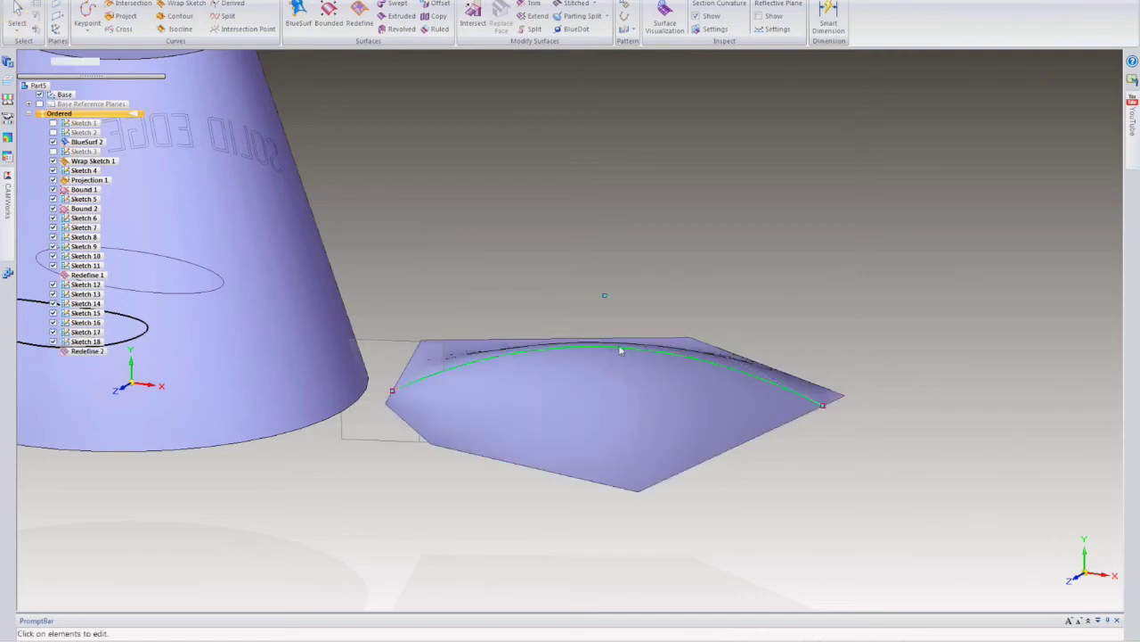
pyautogui.click(628, 347)
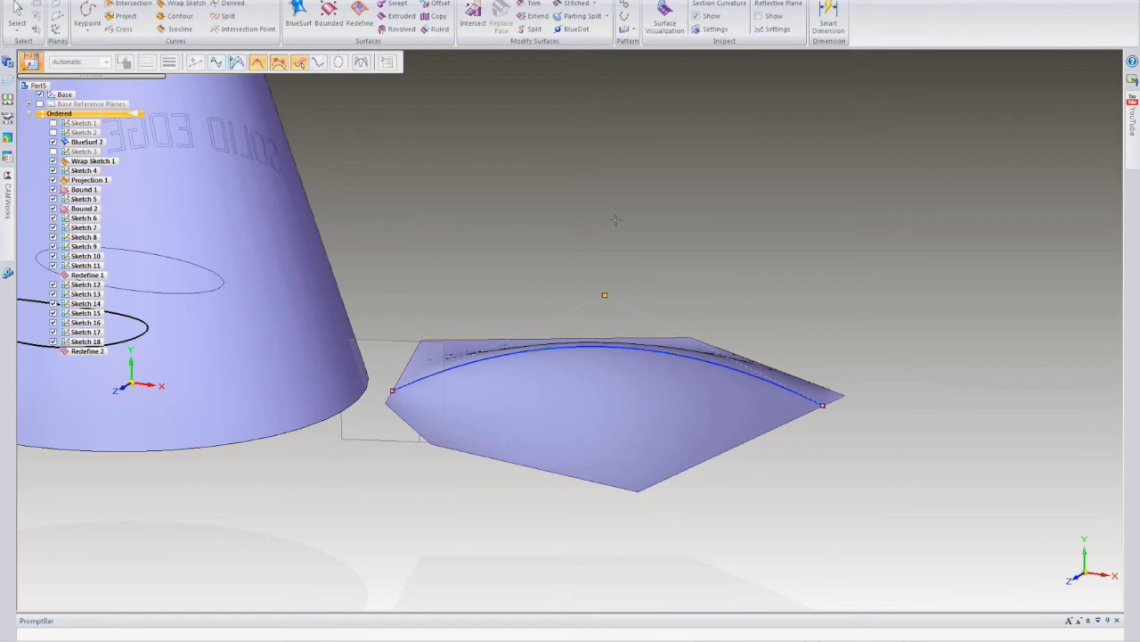
pyautogui.moveTo(605, 295); pyautogui.dragTo(616, 220)
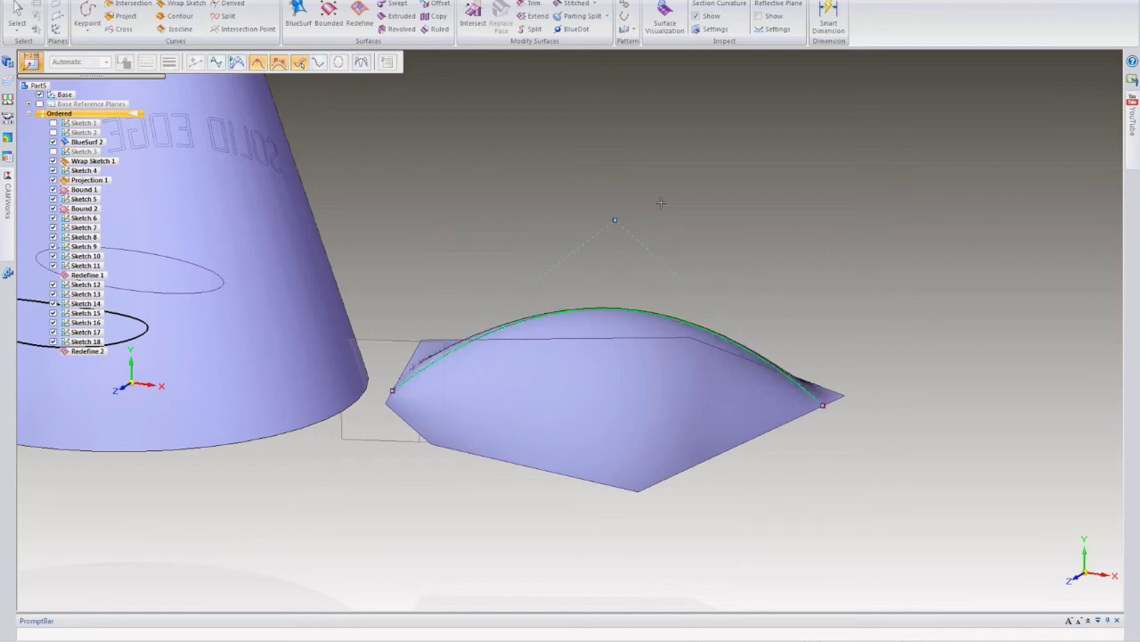
pyautogui.rightClick(704, 185)
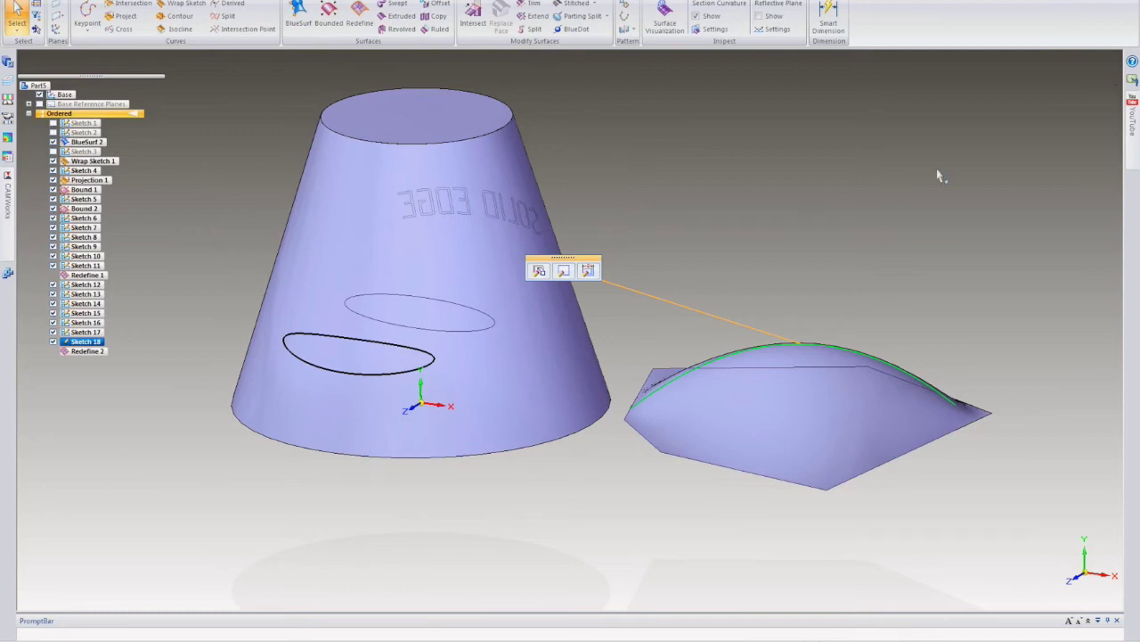
# - Clear the sketch selection and delete the BlueSurf cone beside the domed surface
pyautogui.click(616, 144)
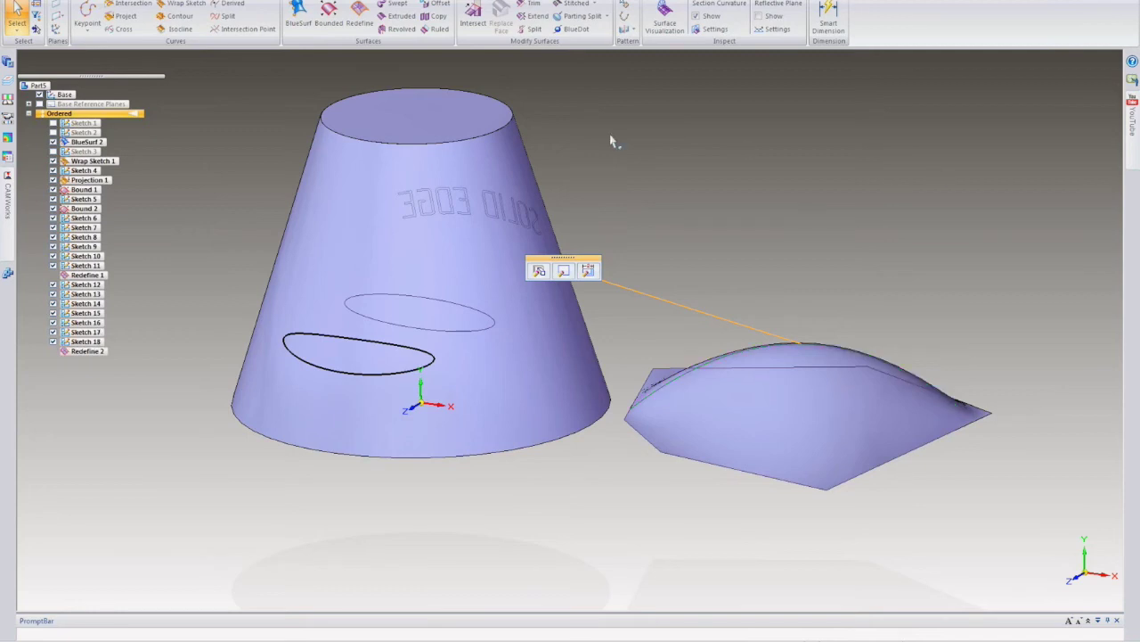
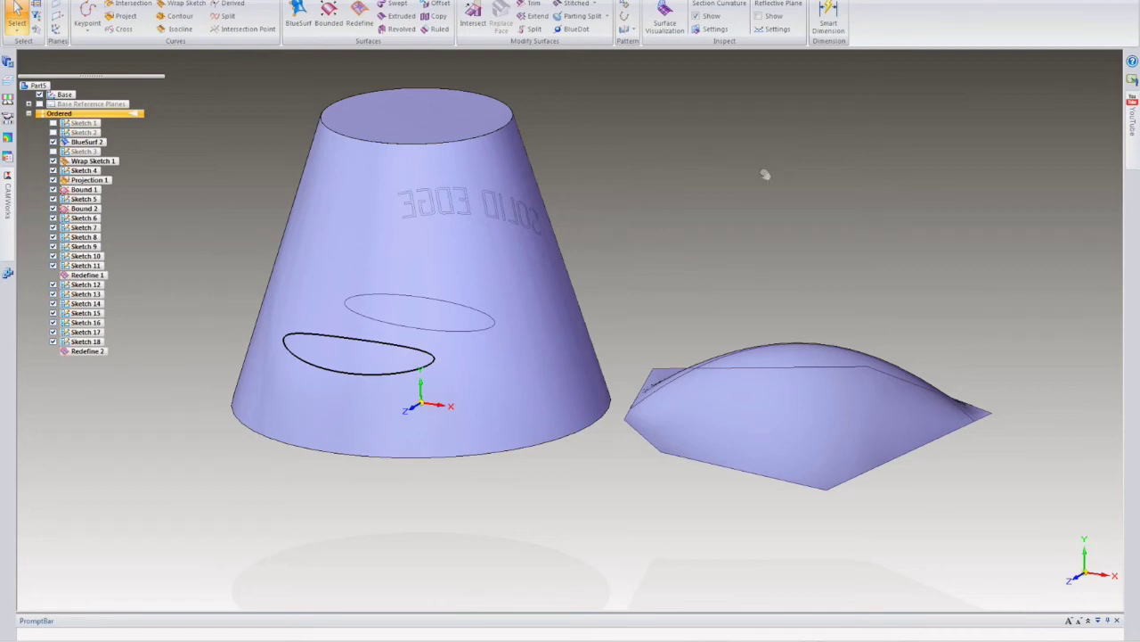
pyautogui.keyDown('shift'); pyautogui.moveTo(766, 174); pyautogui.dragTo(753, 208, button='middle'); pyautogui.keyUp('shift')
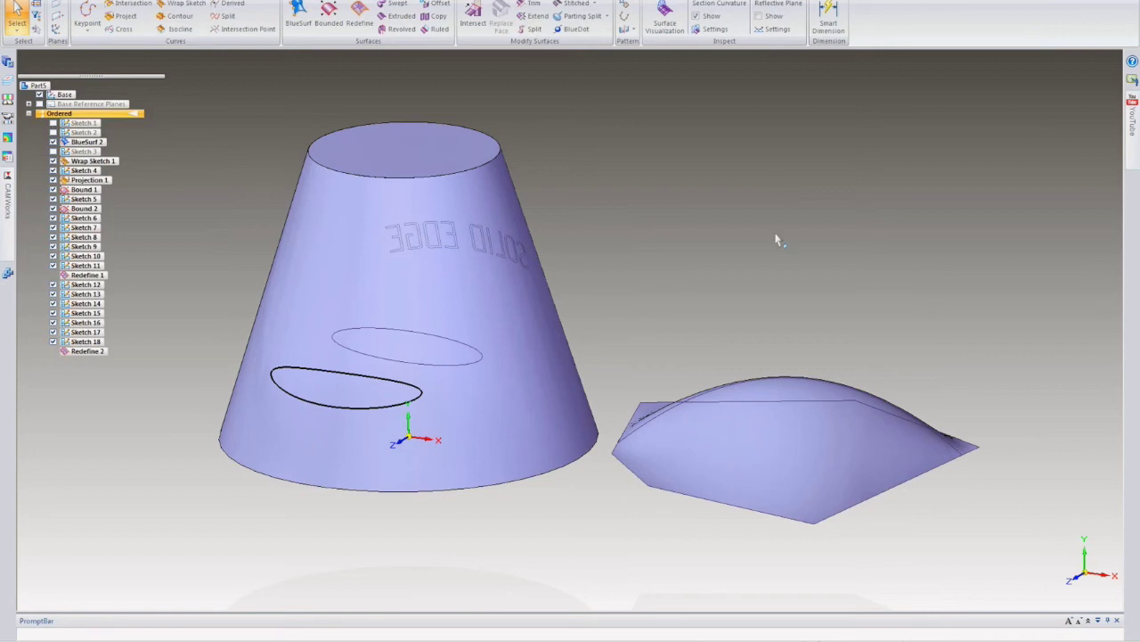
pyautogui.moveTo(749, 204)
pyautogui.mouseDown(button='middle')
pyautogui.moveTo(754, 262)
pyautogui.moveTo(739, 208)
pyautogui.moveTo(727, 264)
pyautogui.mouseUp(button='middle')
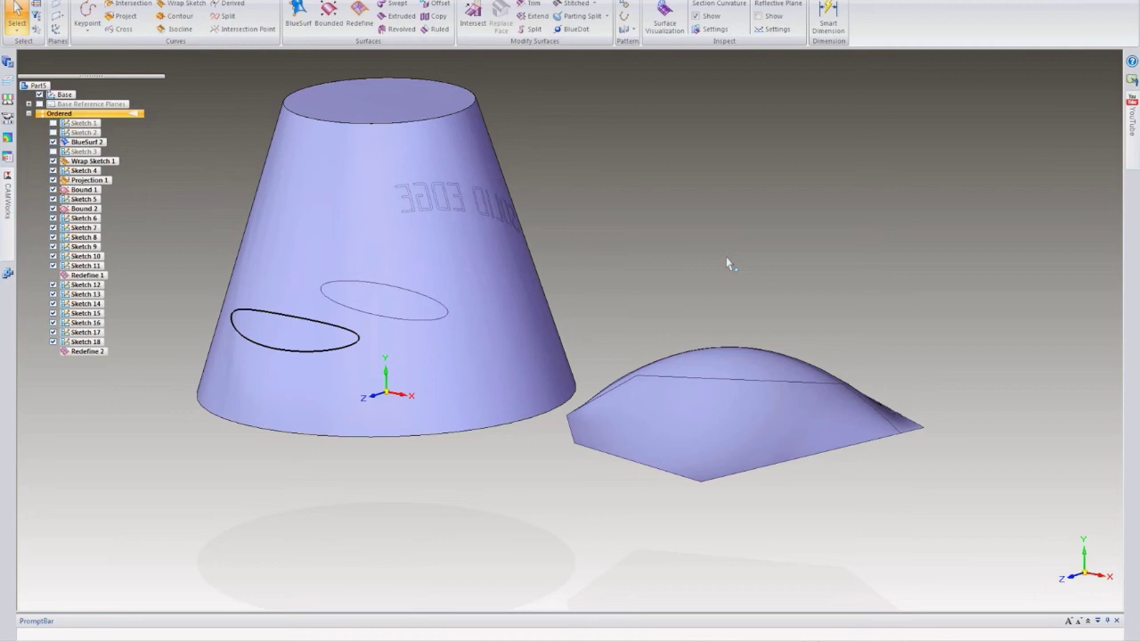
pyautogui.moveTo(727, 258); pyautogui.dragTo(727, 243, button='middle')
pyautogui.moveTo(727, 244); pyautogui.dragTo(727, 255, button='middle')
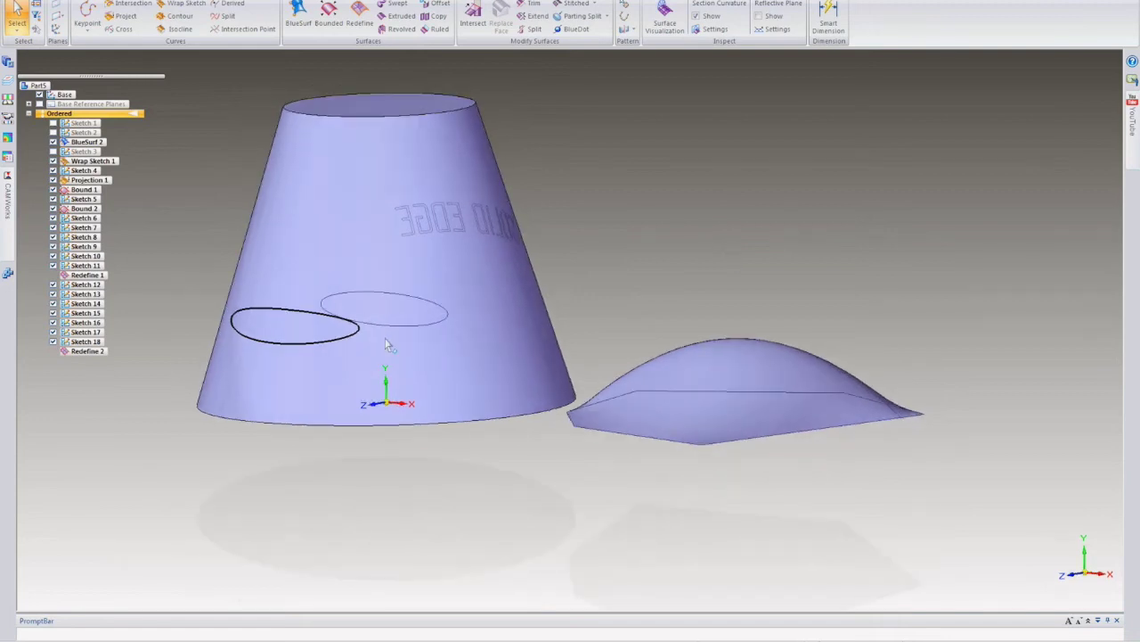
pyautogui.click(374, 352)
pyautogui.press('Delete')
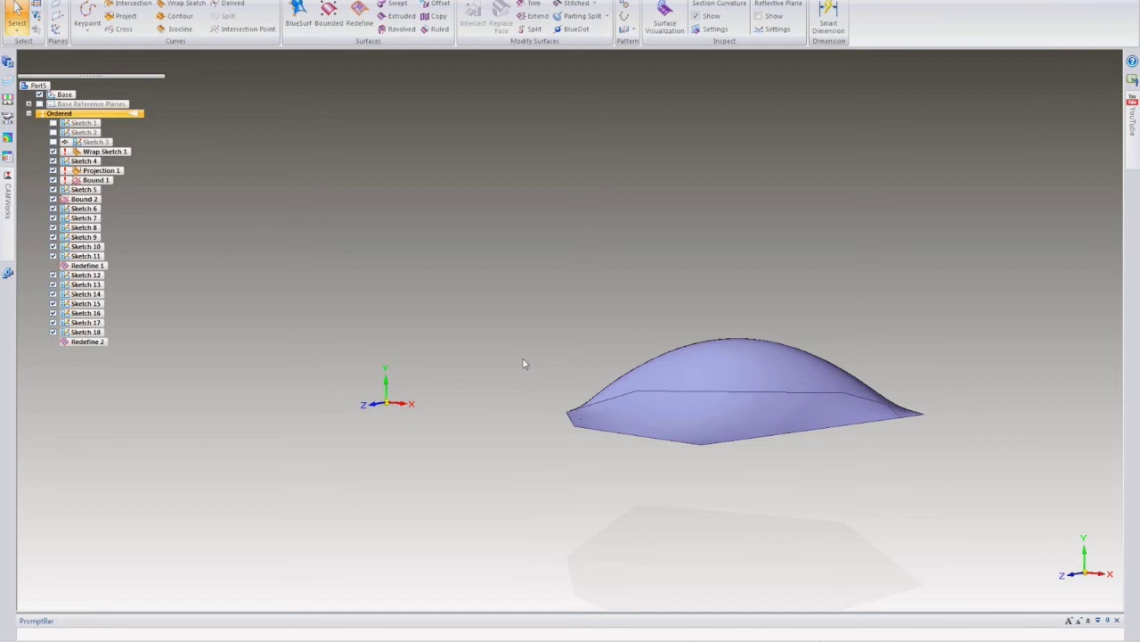
# - Create a Ruled surface extending 0.5 in outward from one straight outer edge of the domed surface, using Chain selection
pyautogui.moveTo(580, 453); pyautogui.dragTo(379, 98, button='middle')
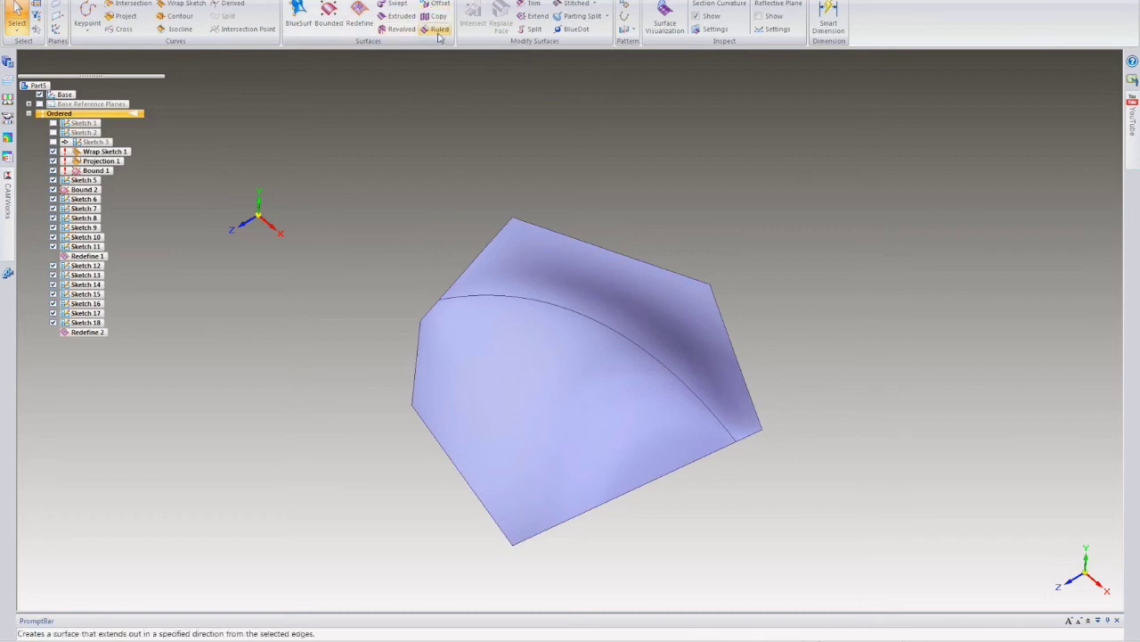
pyautogui.click(438, 32)
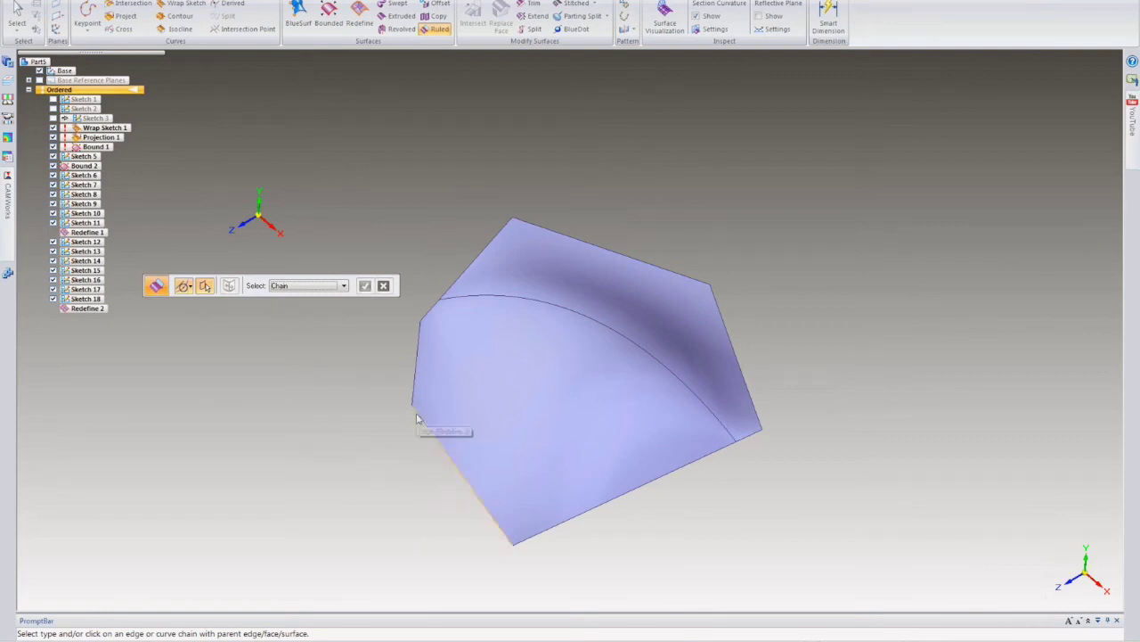
pyautogui.moveTo(389, 400); pyautogui.dragTo(387, 389, button='middle')
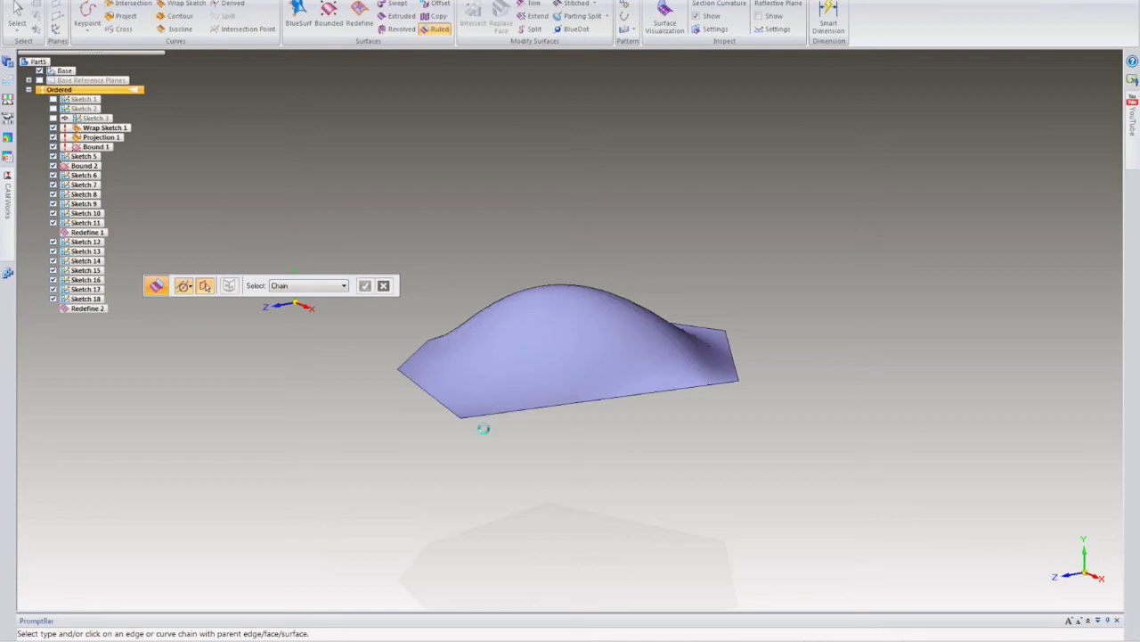
pyautogui.click(452, 417)
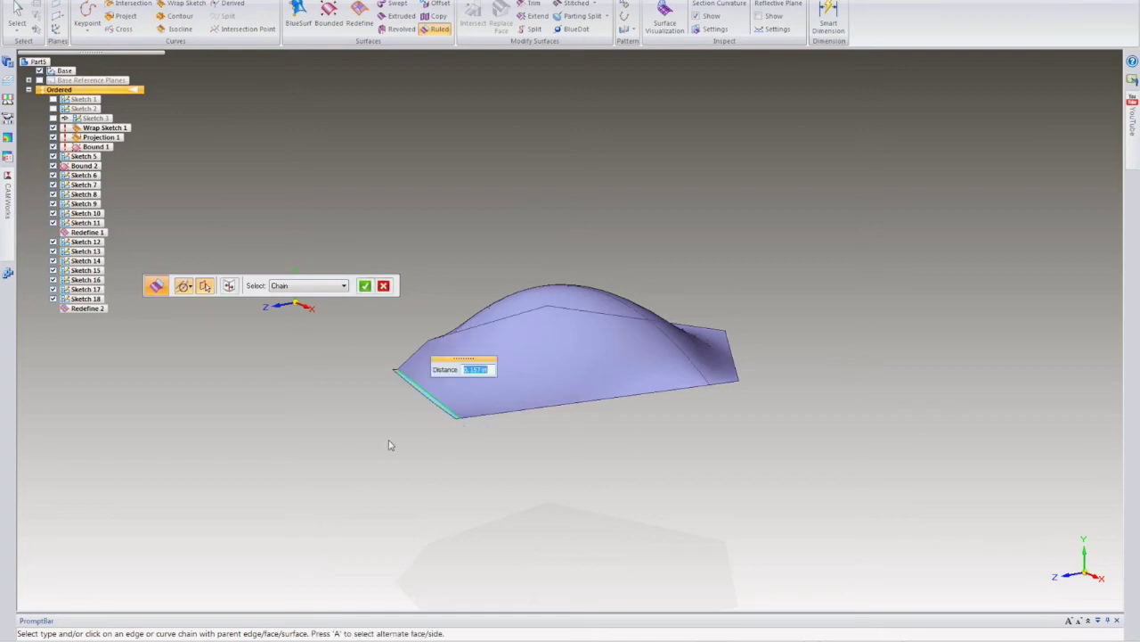
pyautogui.write('.5')
pyautogui.press('Return')
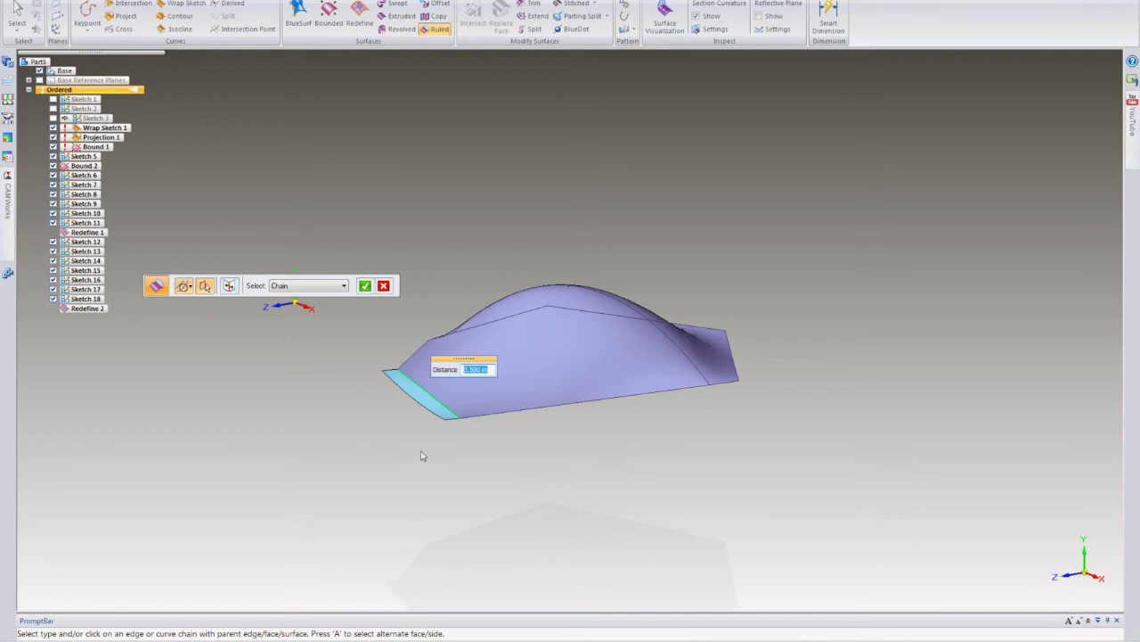
pyautogui.click(326, 290)
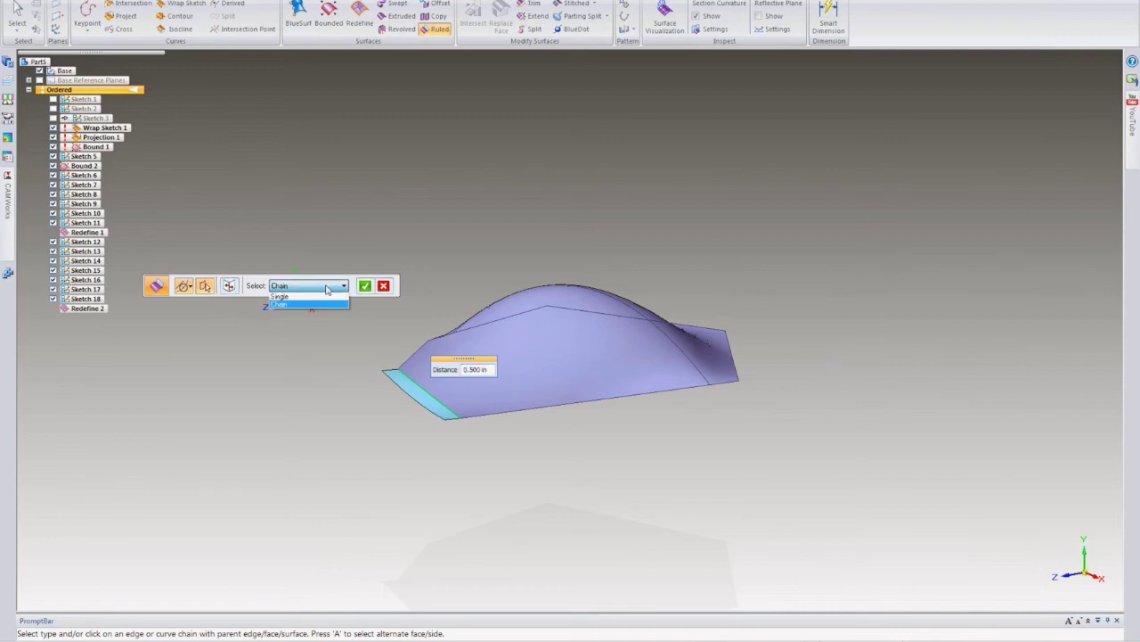
pyautogui.click(316, 300)
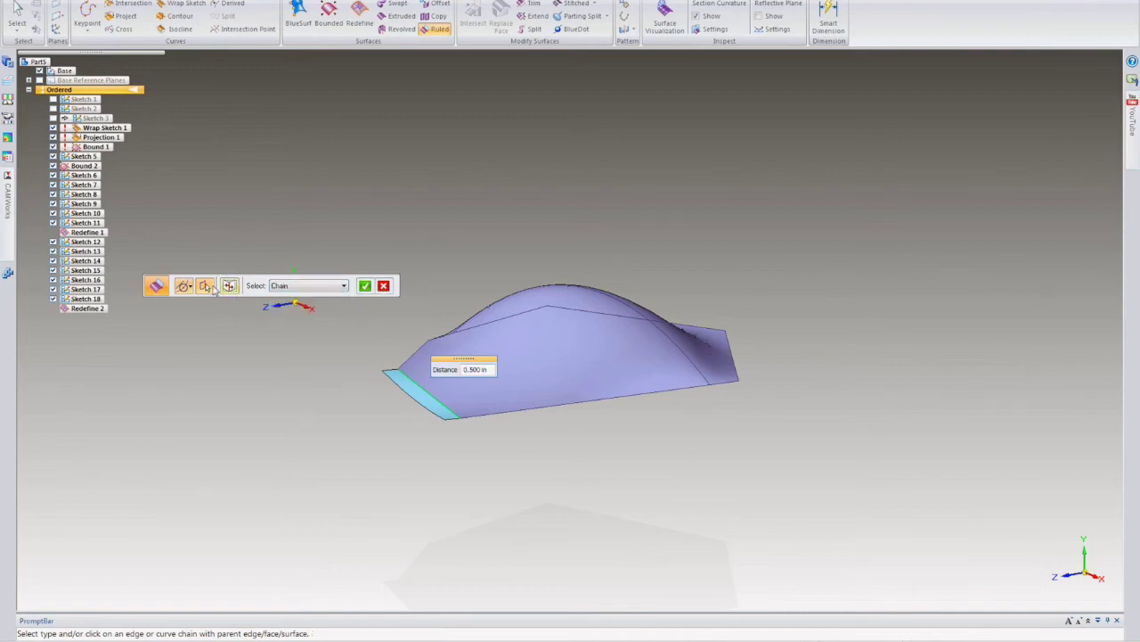
pyautogui.press('Return')
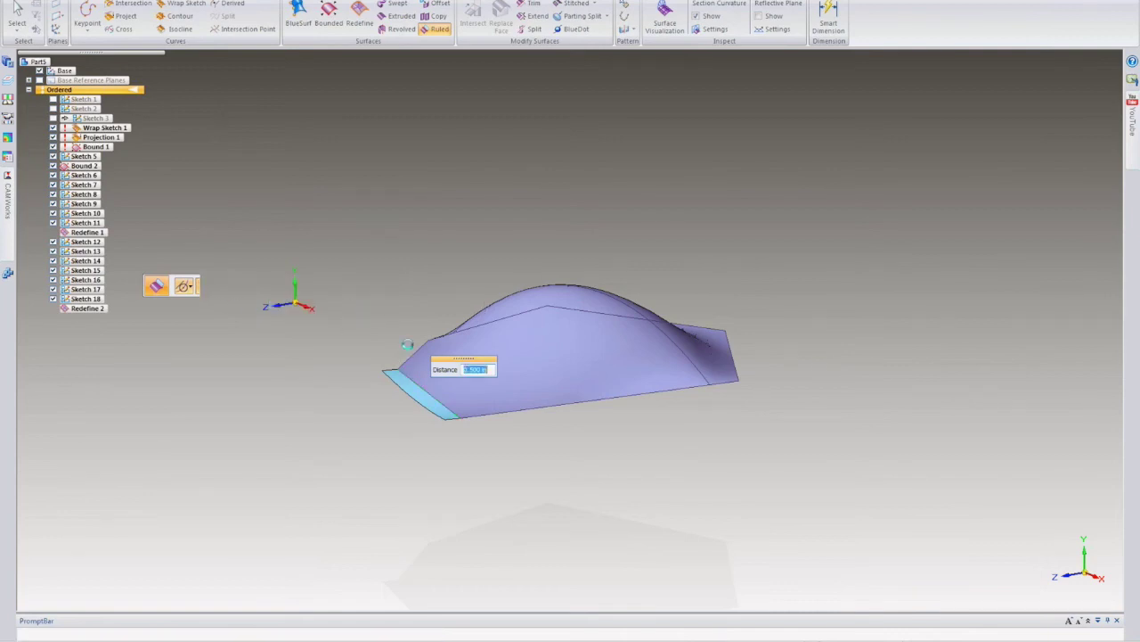
pyautogui.moveTo(436, 425); pyautogui.dragTo(484, 428, button='middle')
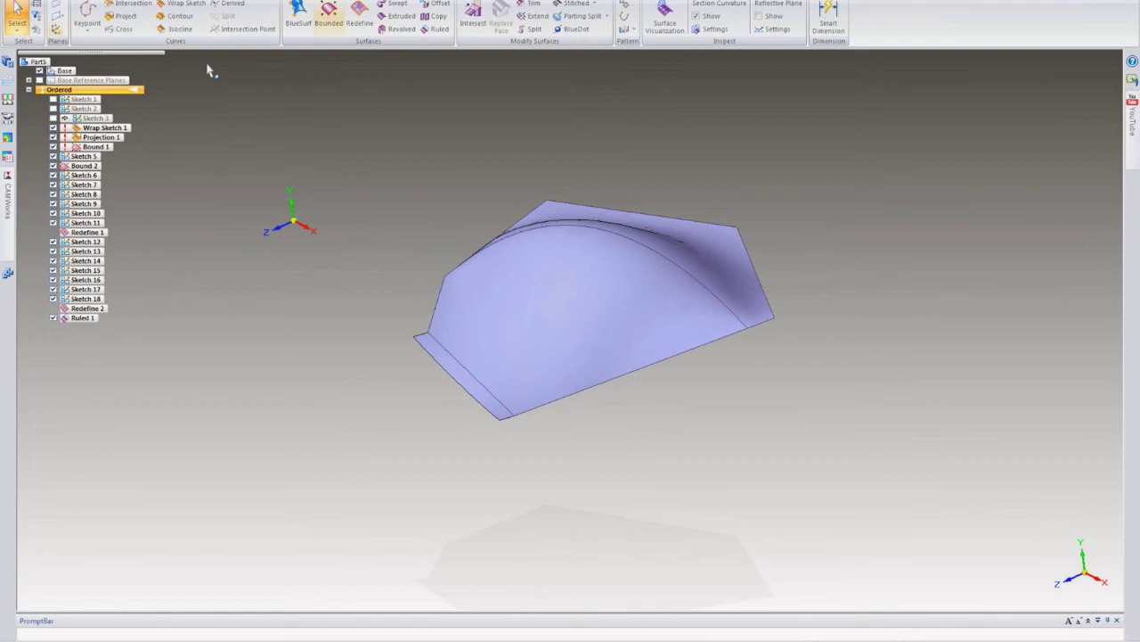
# - Try to build another Ruled surface along the two adjoining outer edges of the dome, away from the existing strip
pyautogui.click(439, 28)
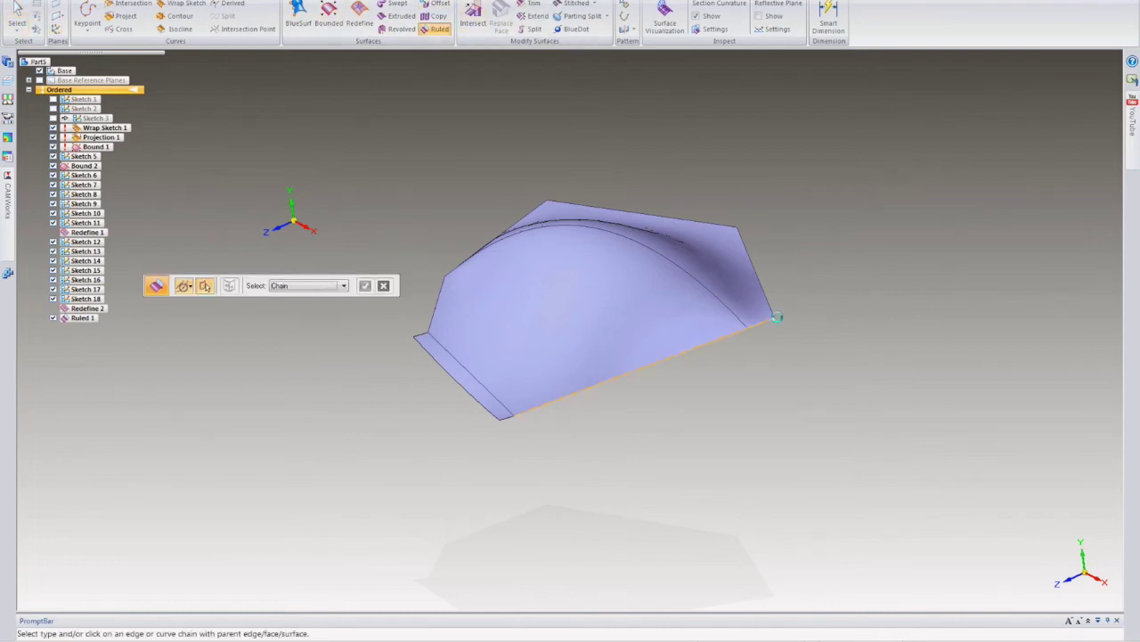
pyautogui.click(759, 326)
pyautogui.click(729, 236)
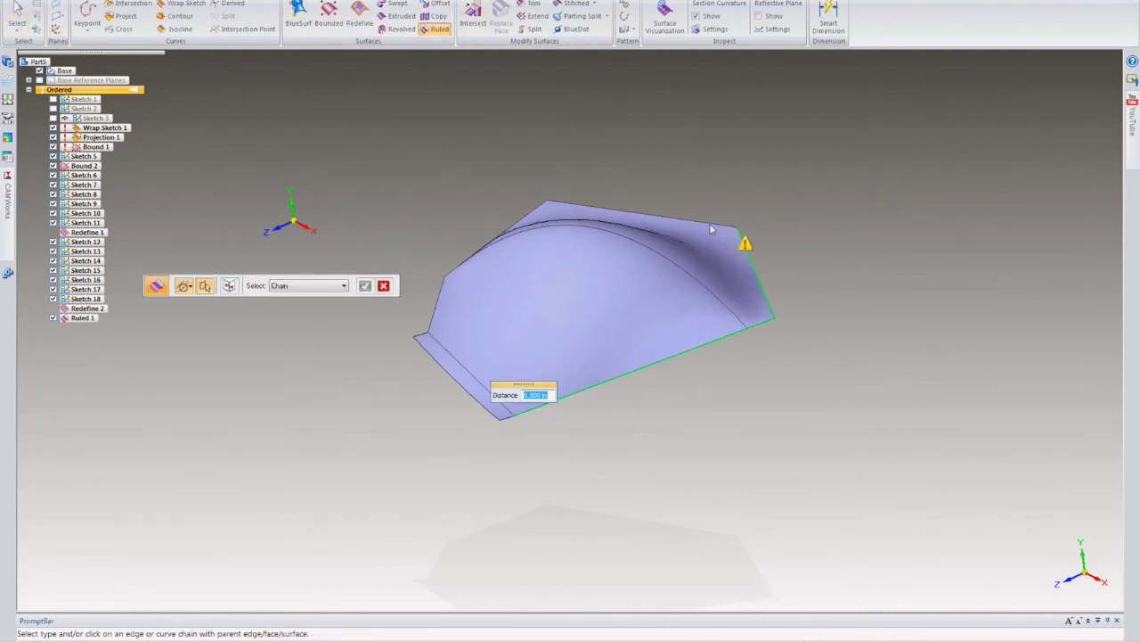
pyautogui.moveTo(826, 427); pyautogui.dragTo(716, 419, button='middle')
pyautogui.press('Escape')
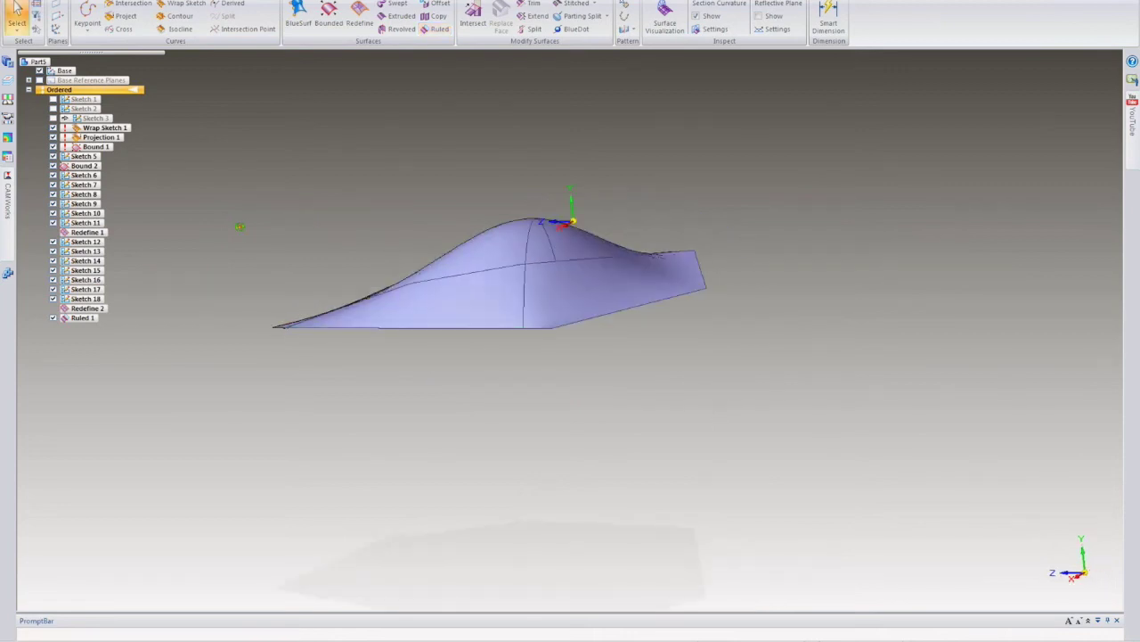
# - Inspect the ruled strip along the dome's outer edge and undo it
pyautogui.moveTo(242, 224); pyautogui.dragTo(243, 238, button='middle')
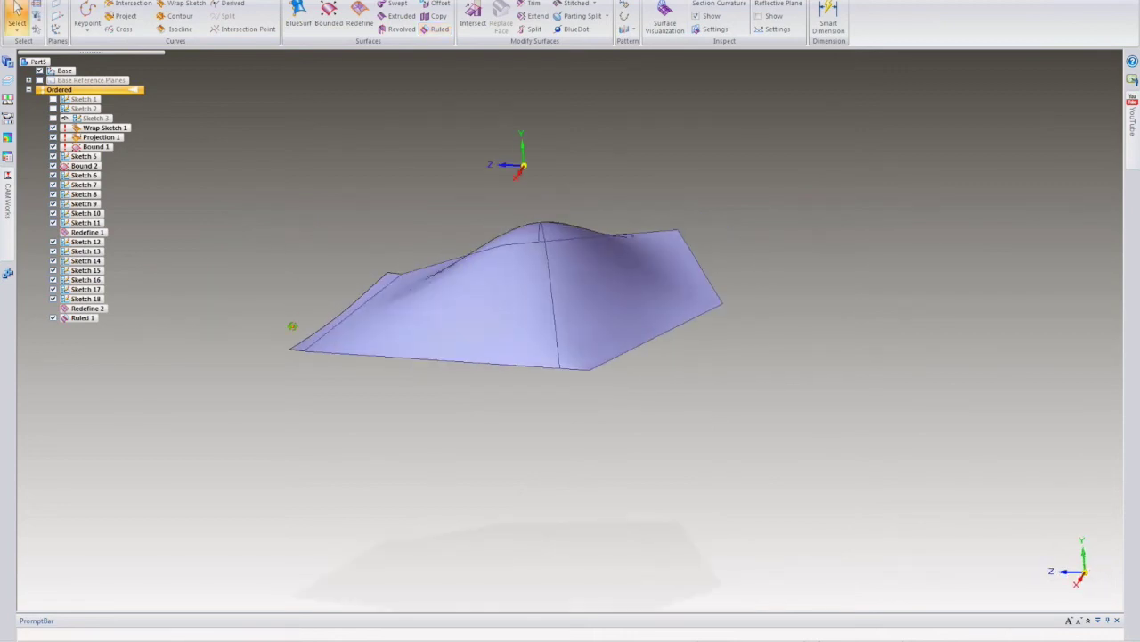
pyautogui.moveTo(331, 247); pyautogui.dragTo(219, 170, button='middle')
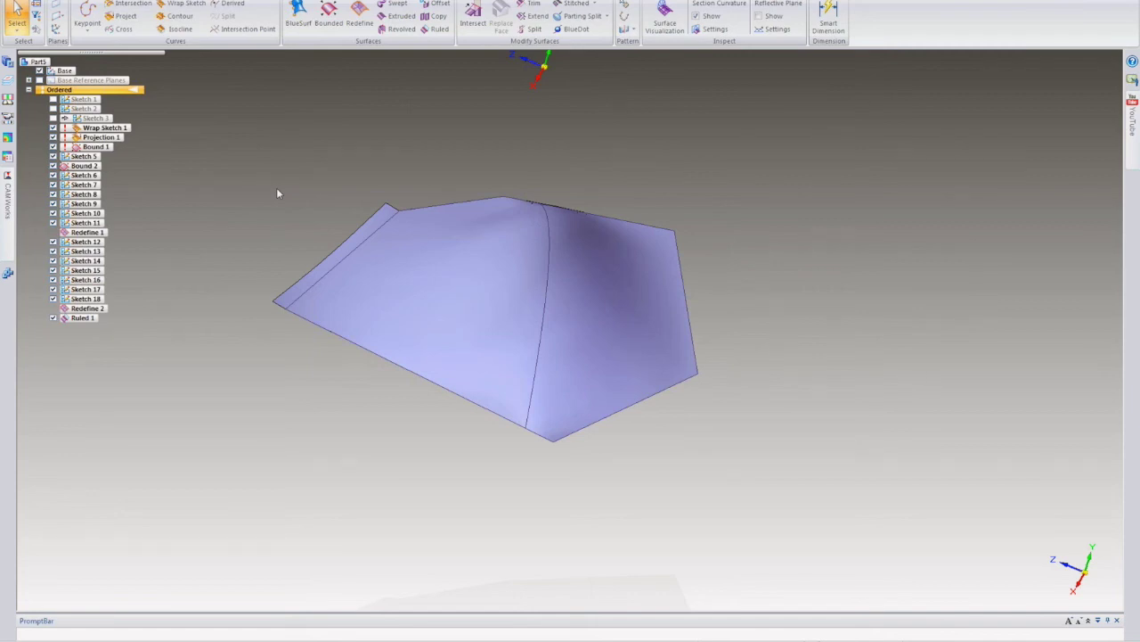
pyautogui.hotkey('ctrl', 'z')
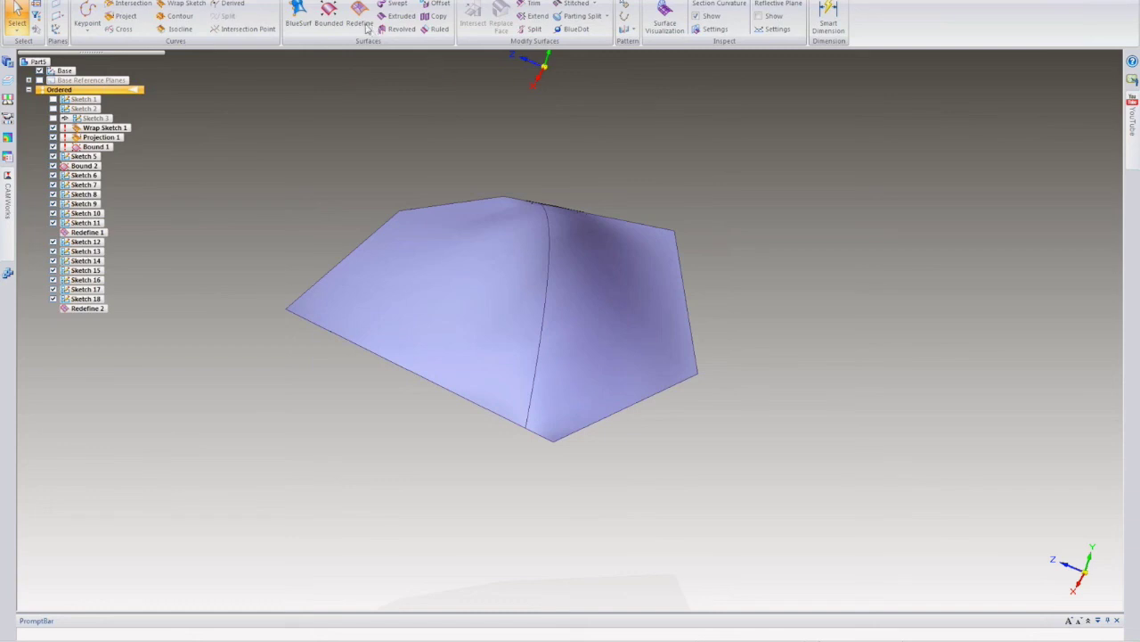
pyautogui.click(433, 6)
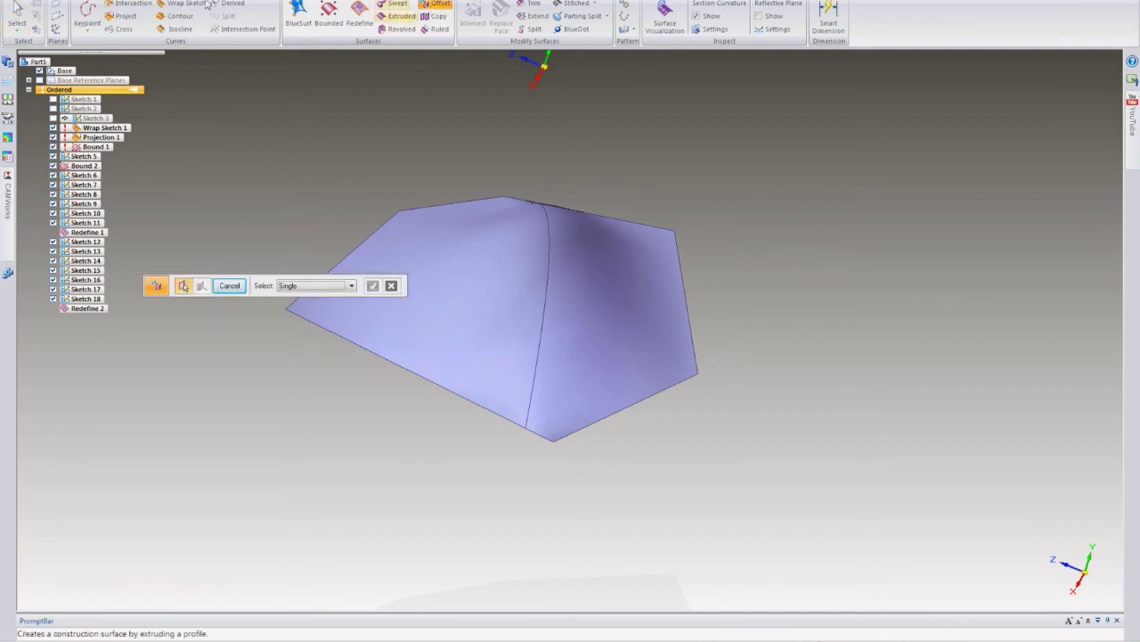
pyautogui.scroll(2, 73, 9)
pyautogui.click(71, 11)
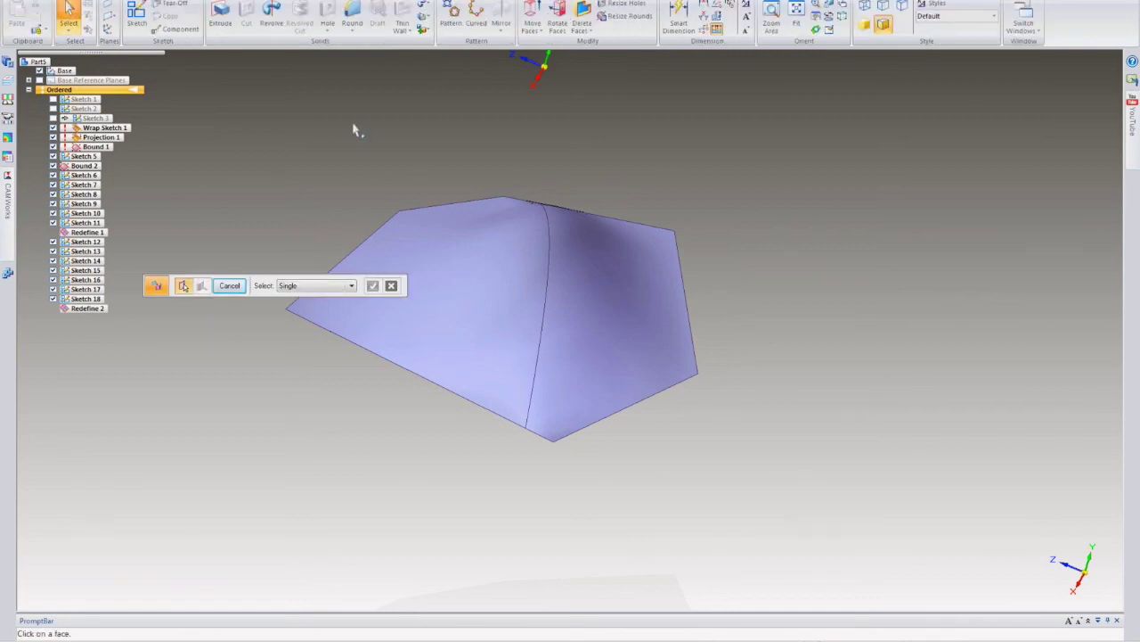
pyautogui.scroll(-2, 71, 10)
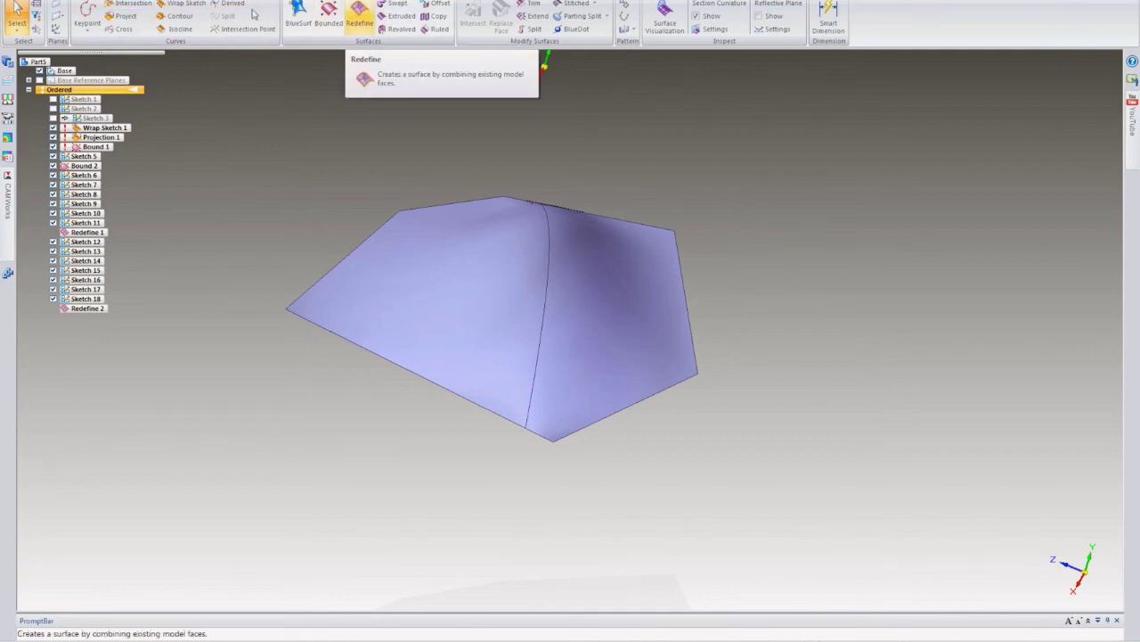
# - Draw a closed Contour curve through four points on the flank of the domed surface, using the whole face chain
pyautogui.click(176, 23)
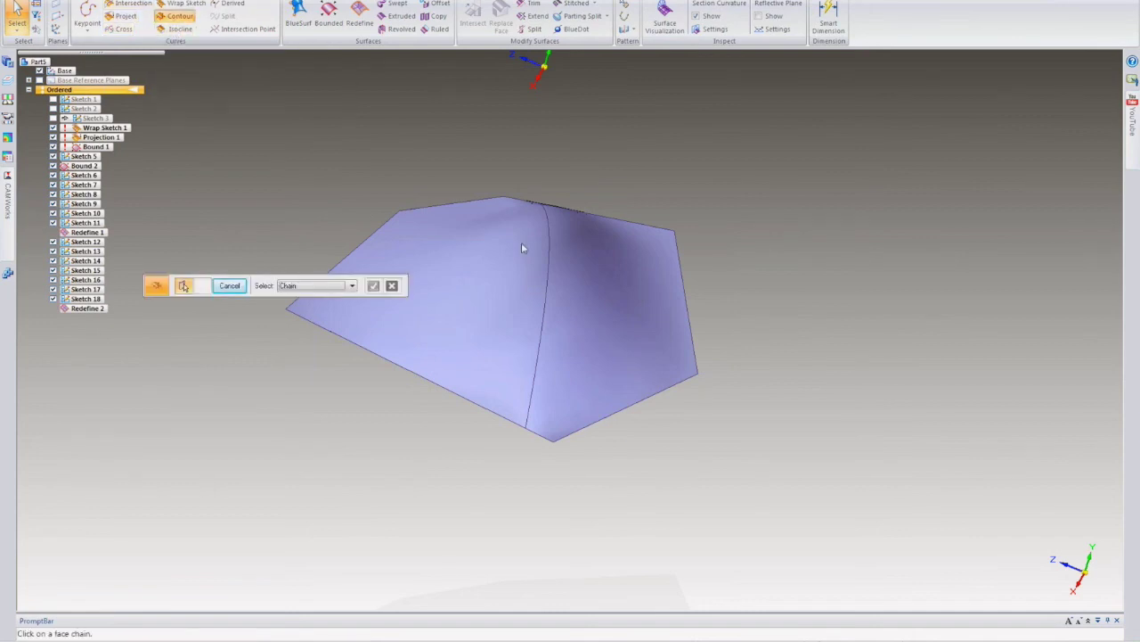
pyautogui.click(488, 266)
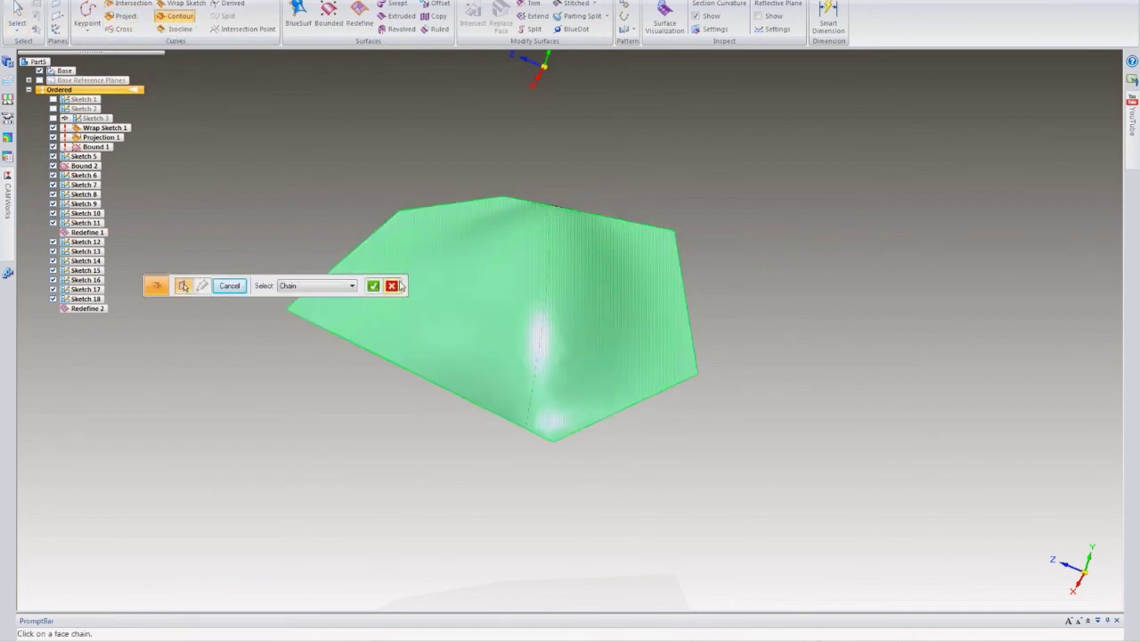
pyautogui.click(374, 287)
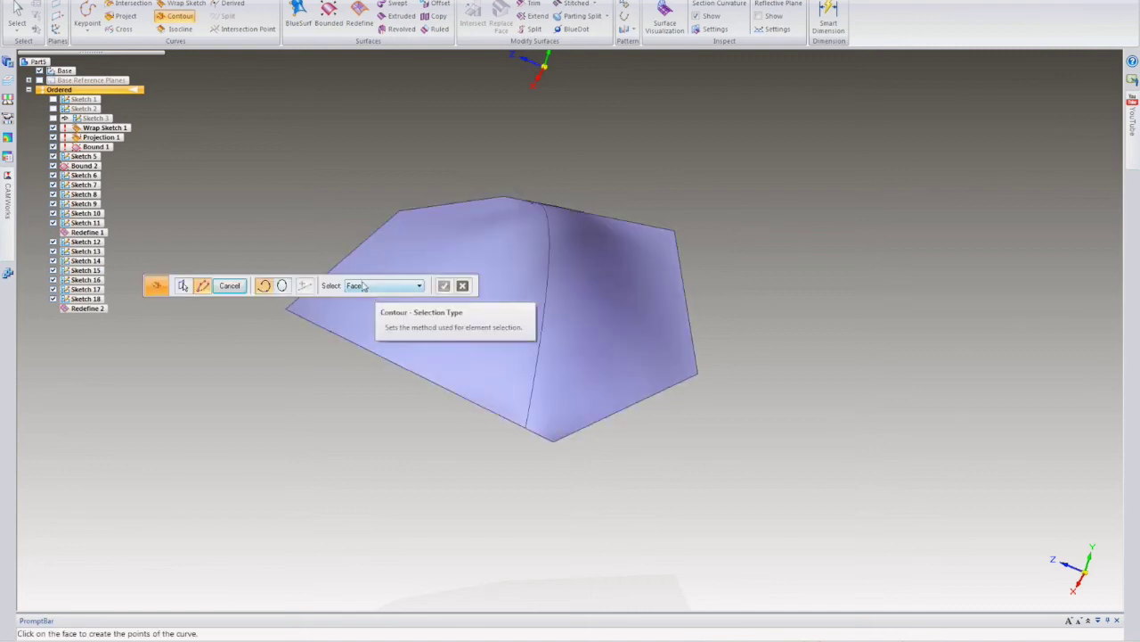
pyautogui.moveTo(364, 278); pyautogui.dragTo(327, 172)
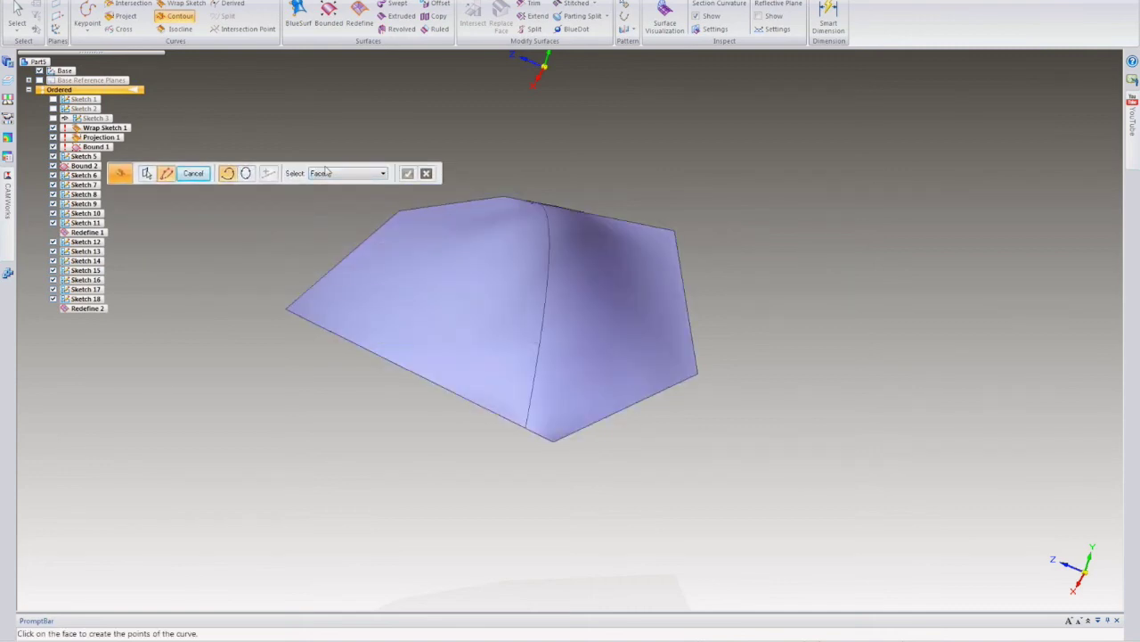
pyautogui.click(246, 173)
pyautogui.click(466, 282)
pyautogui.click(451, 248)
pyautogui.click(360, 259)
pyautogui.click(371, 317)
pyautogui.rightClick(379, 322)
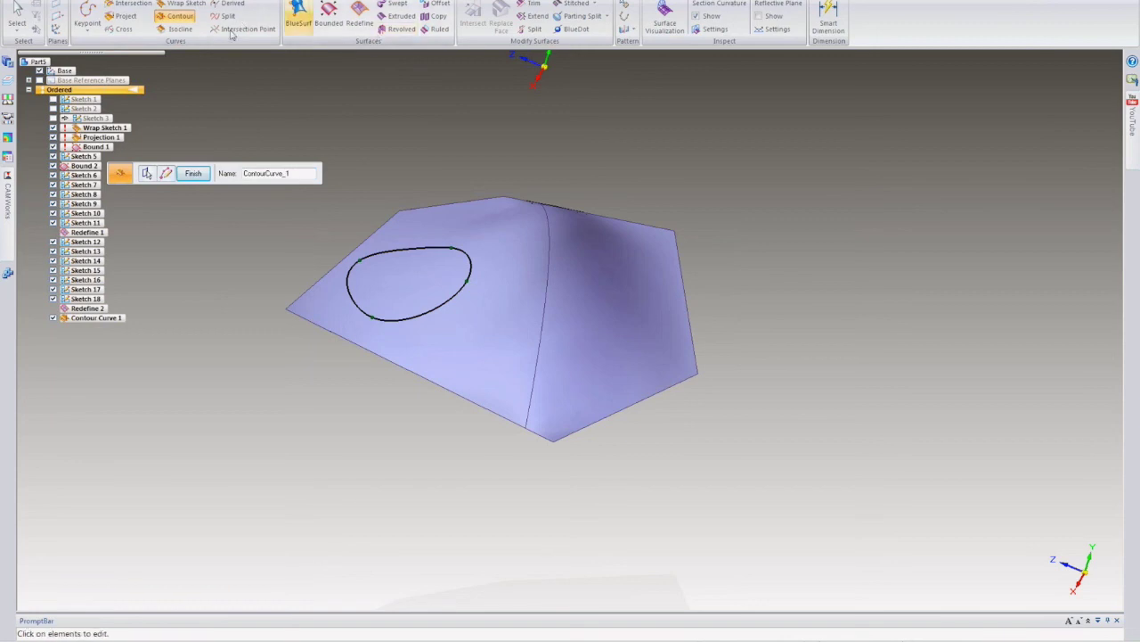
# - Trim the domed surface with the closed contour curve, removing the region inside the loop
pyautogui.click(531, 4)
pyautogui.click(482, 247)
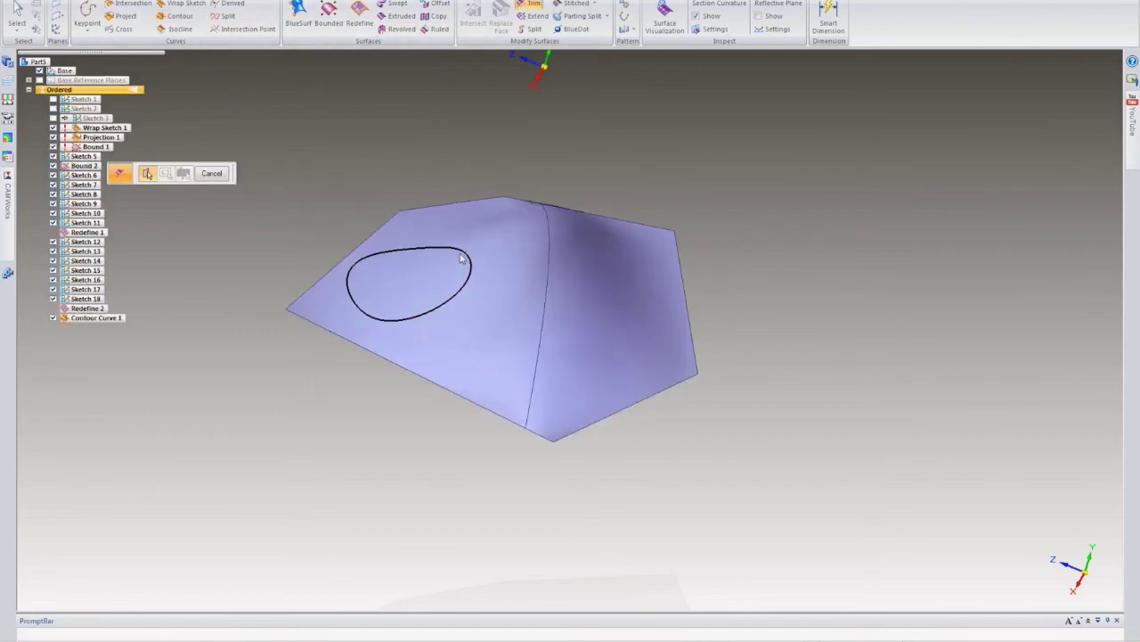
pyautogui.click(461, 256)
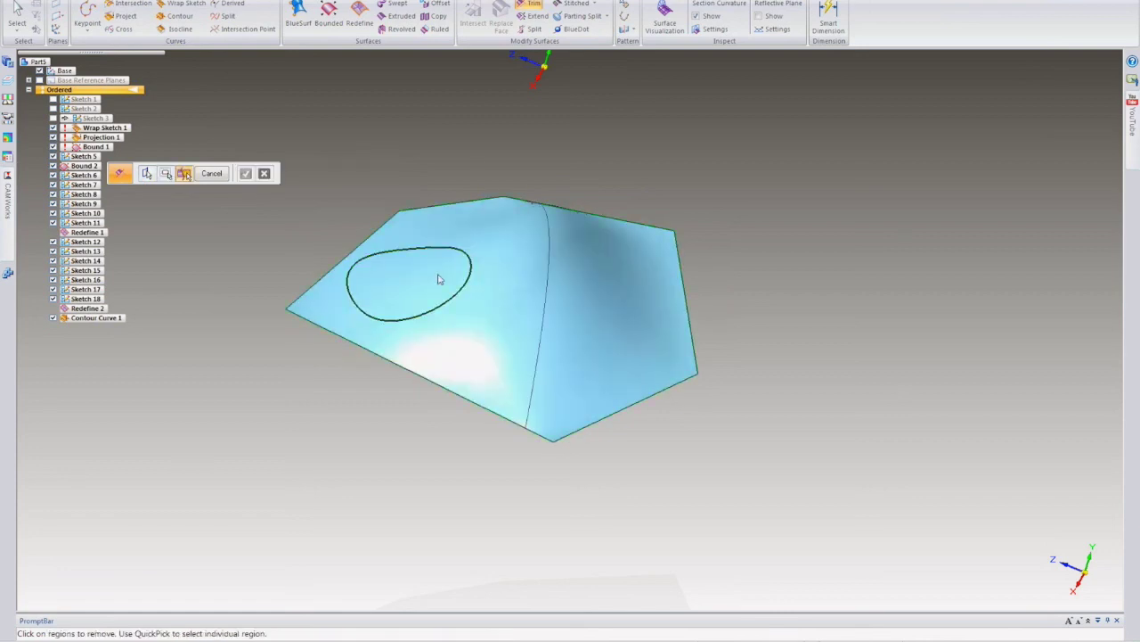
pyautogui.click(428, 285)
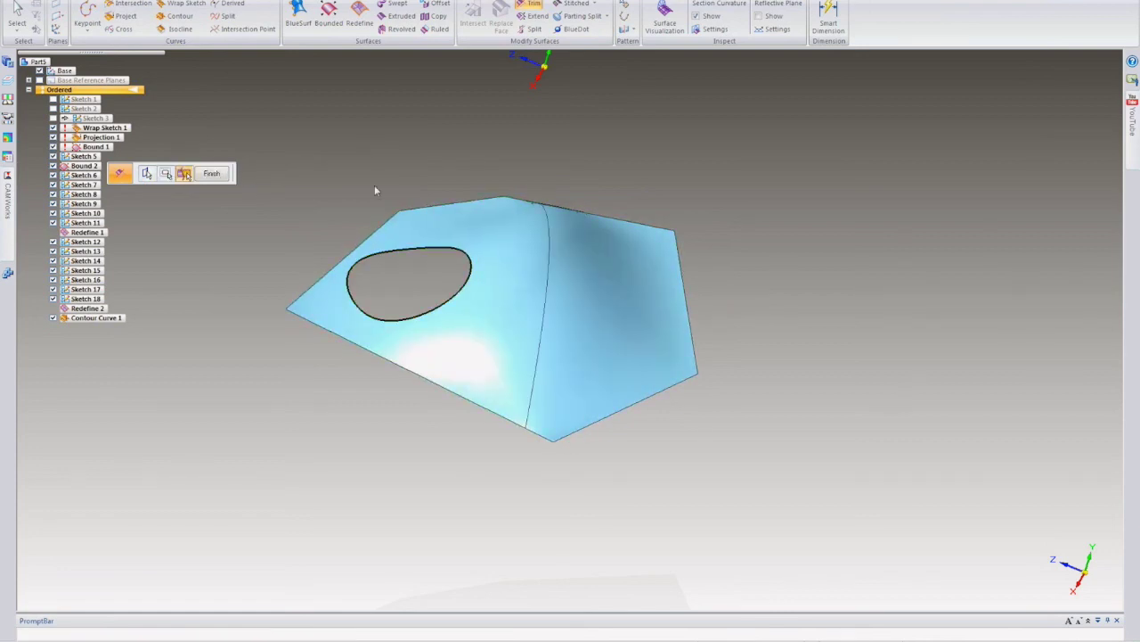
# - Offset the trimmed domed surface upward by 0.25 in, with Show Boundaries so the opening is kept
pyautogui.moveTo(369, 154)
pyautogui.mouseDown(button='middle')
pyautogui.moveTo(384, 93)
pyautogui.moveTo(380, 135)
pyautogui.mouseUp(button='middle')
pyautogui.click(440, 5)
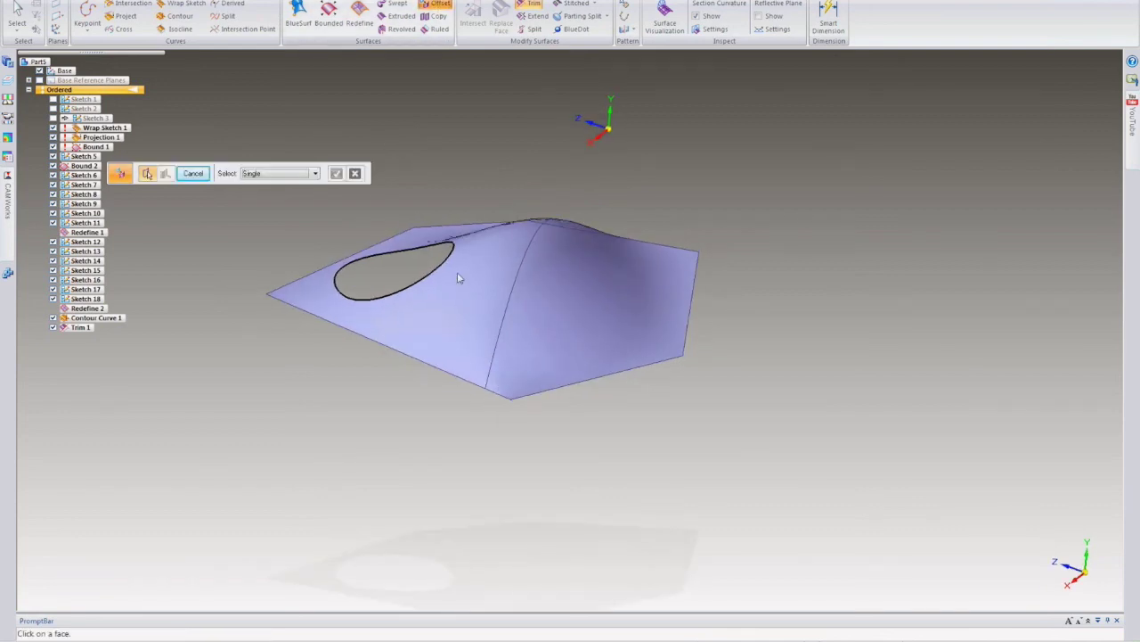
pyautogui.click(457, 271)
pyautogui.rightClick(188, 499)
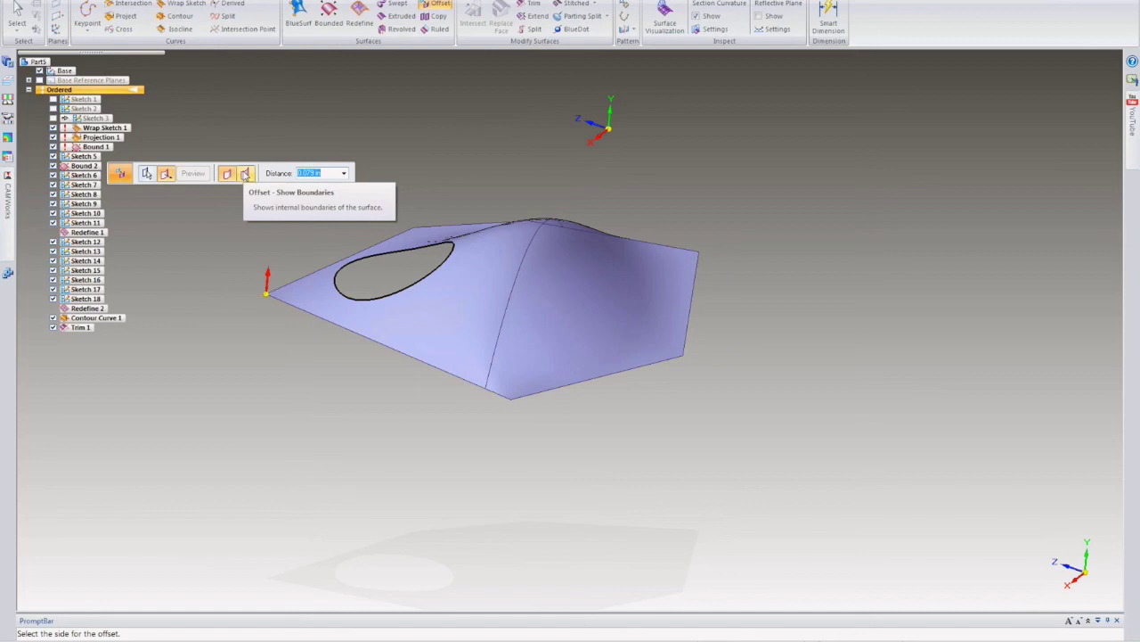
pyautogui.click(245, 174)
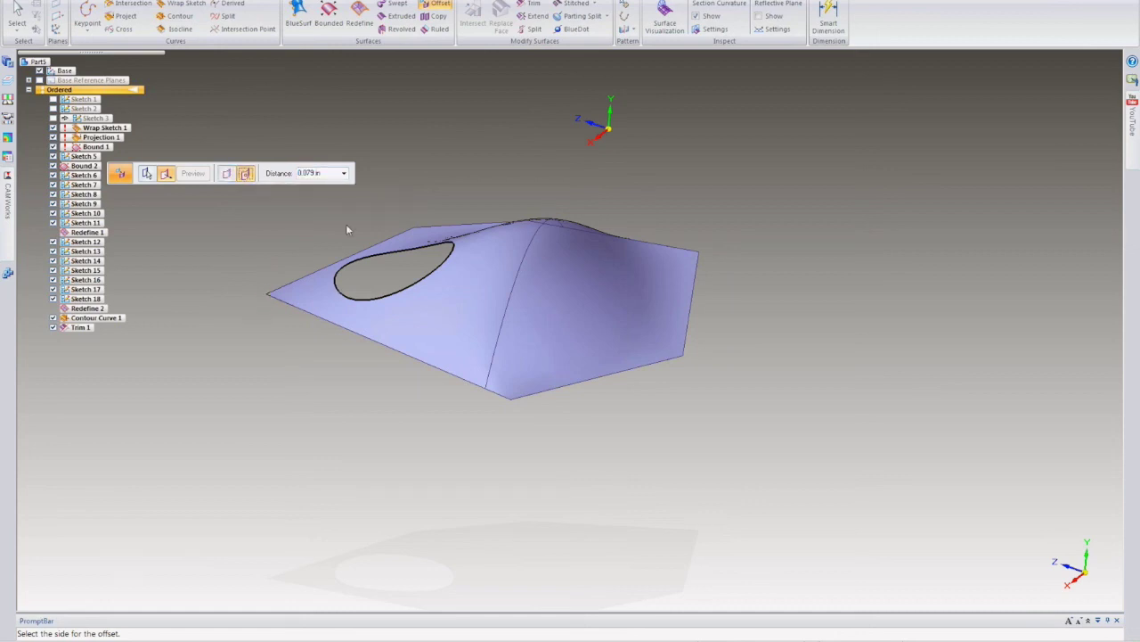
pyautogui.click(331, 186)
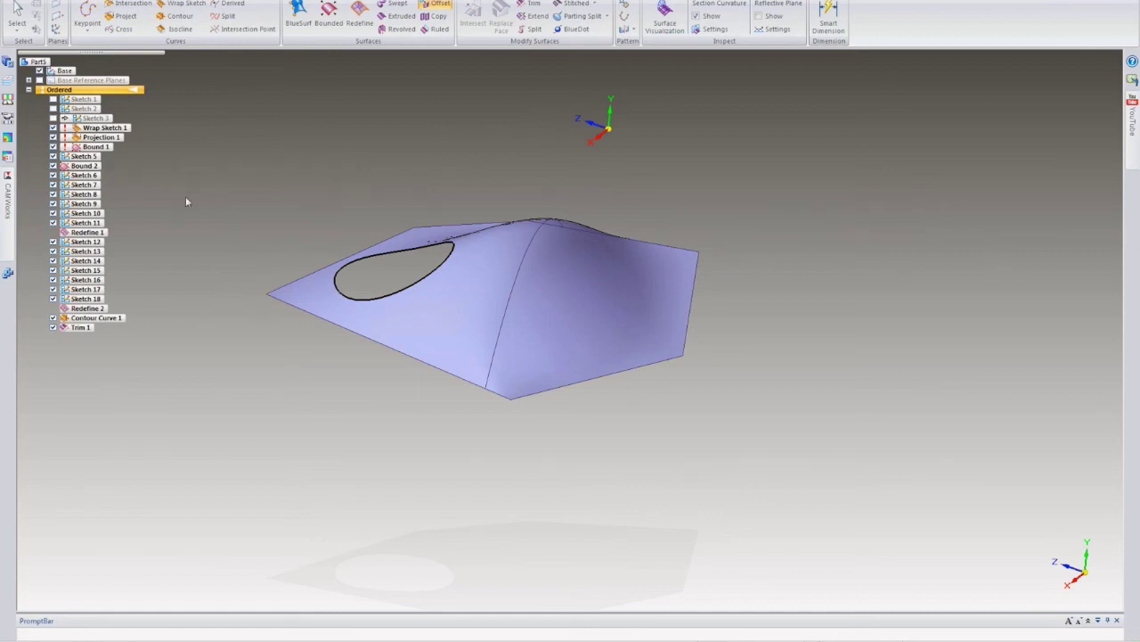
pyautogui.click(523, 249)
pyautogui.write('1')
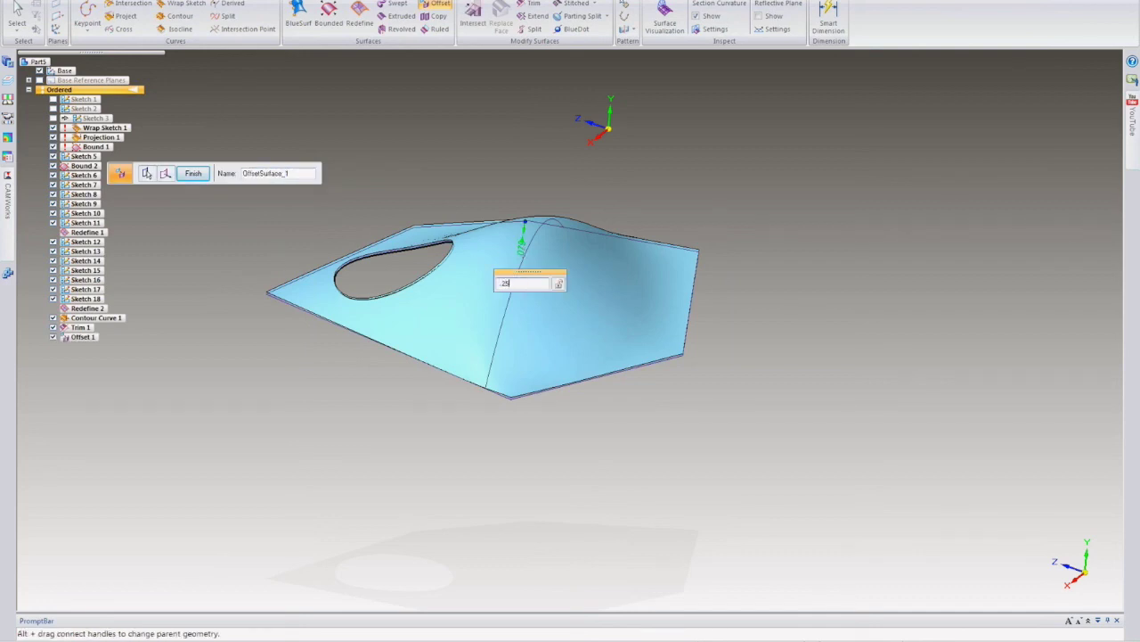
pyautogui.press('Return')
pyautogui.rightClick(331, 466)
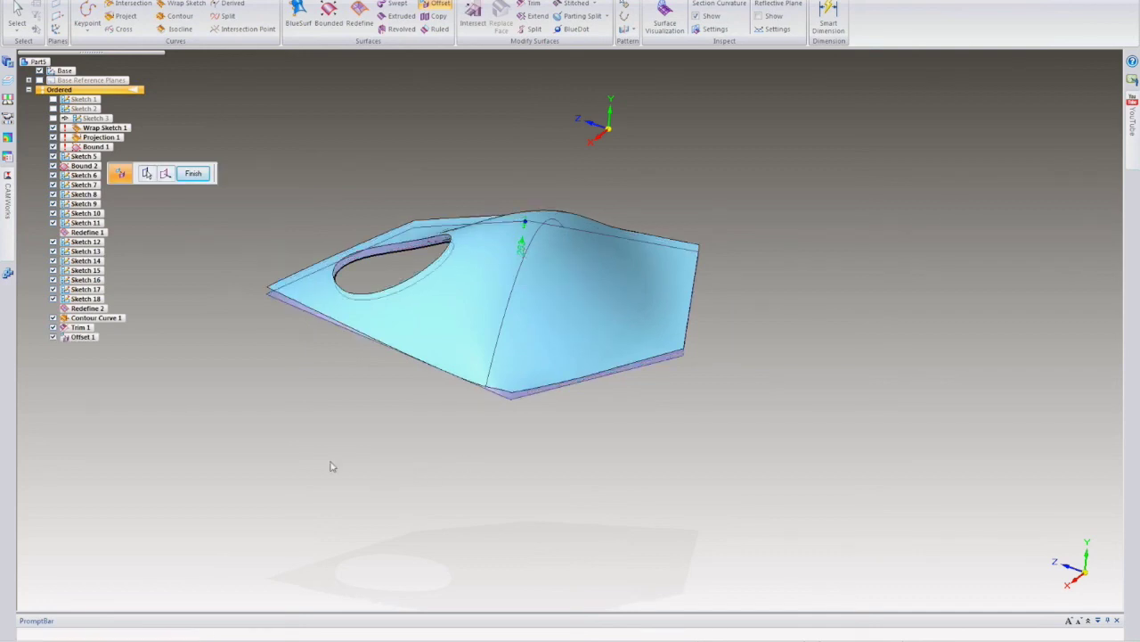
# - Create a BlueSurf connecting the opening's edge on the trimmed dome to the matching opening edge on the offset surface
pyautogui.moveTo(261, 361); pyautogui.dragTo(365, 353, button='middle')
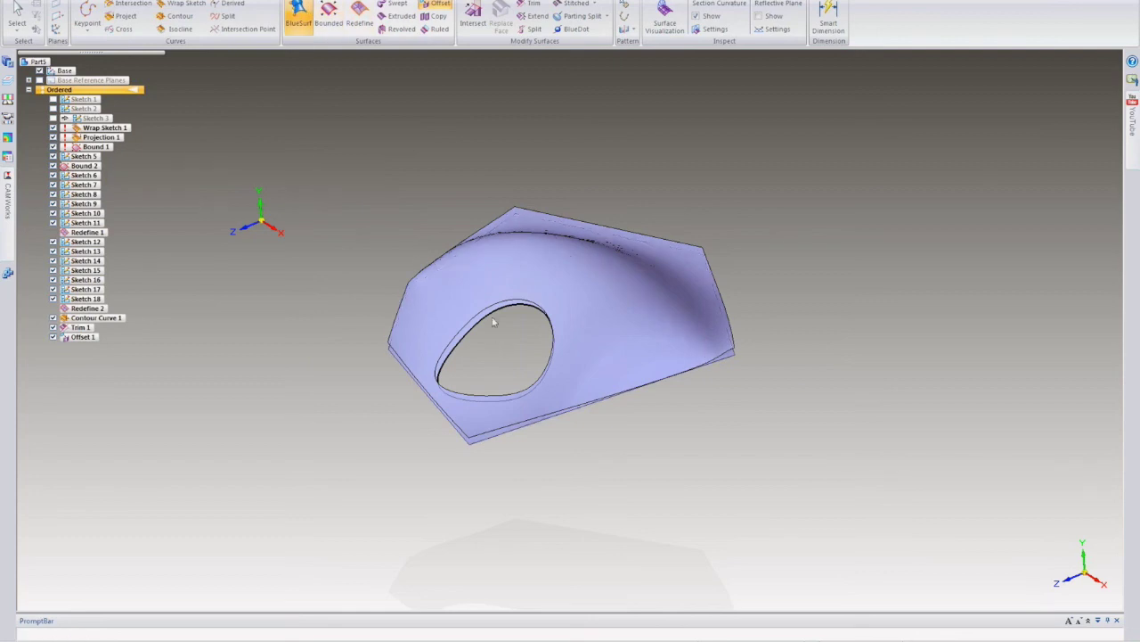
pyautogui.scroll(2, 493, 309)
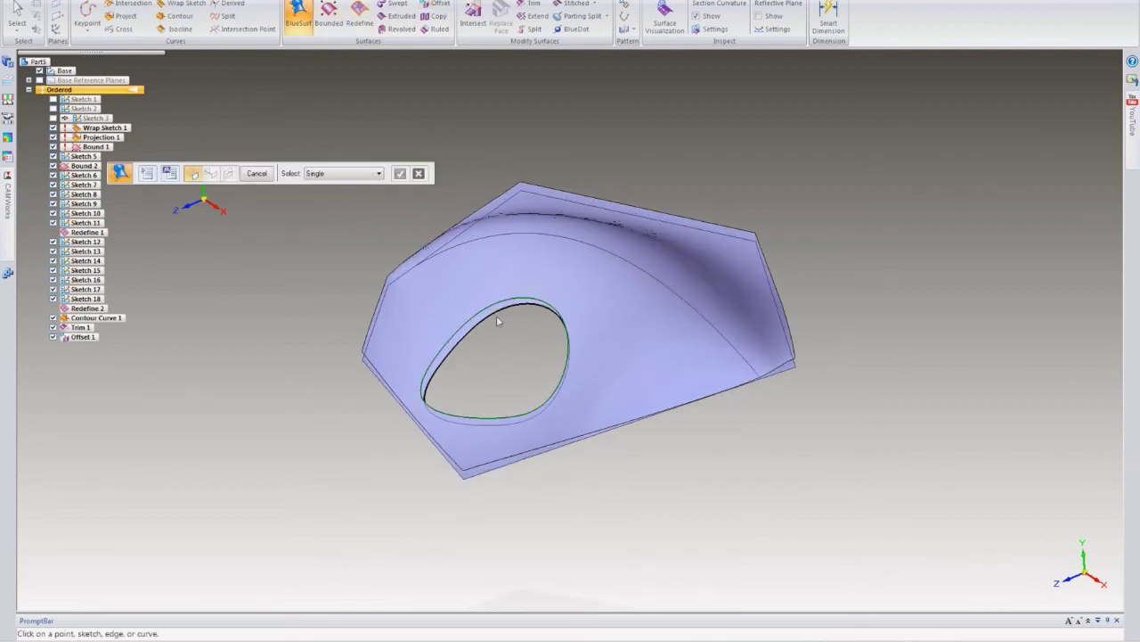
pyautogui.click(501, 318)
pyautogui.rightClick(611, 504)
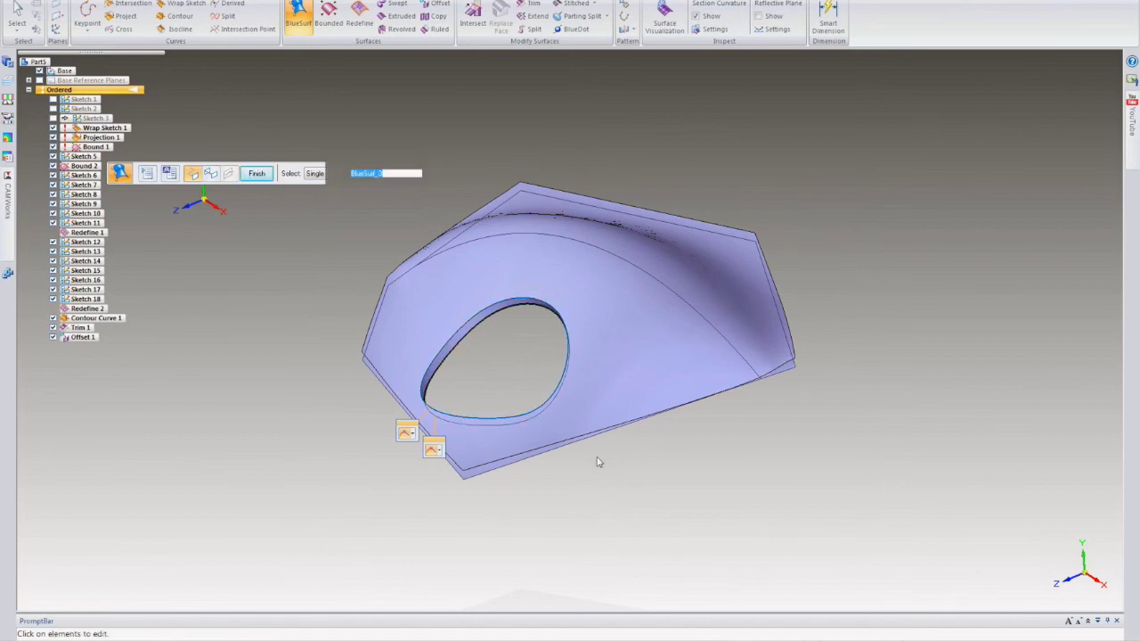
pyautogui.rightClick(657, 489)
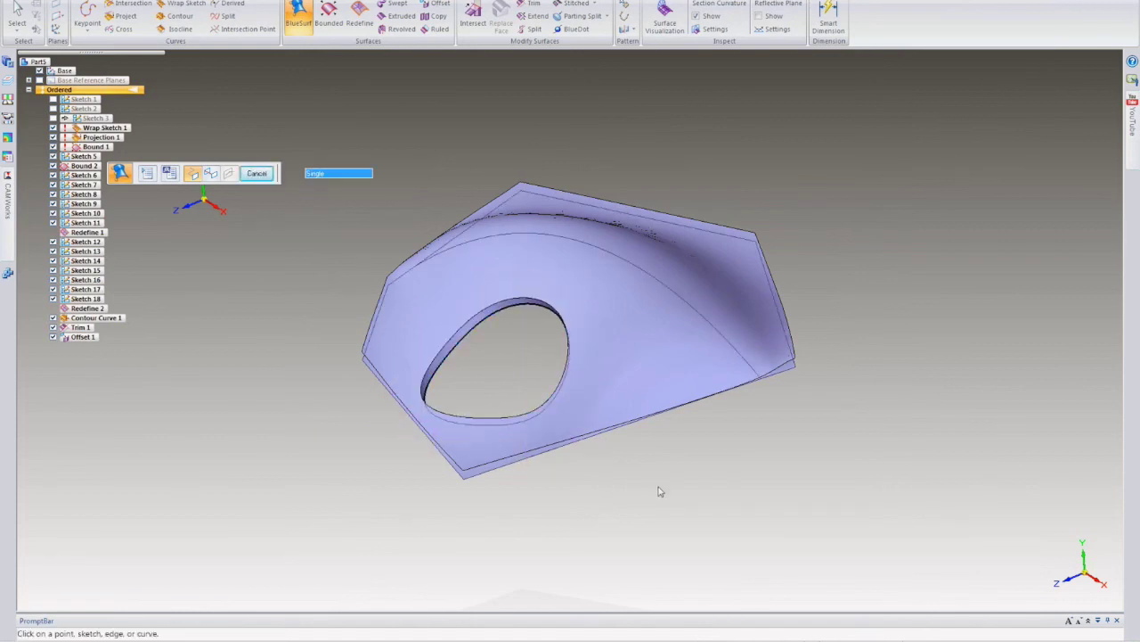
pyautogui.moveTo(656, 490); pyautogui.dragTo(610, 460, button='middle')
pyautogui.moveTo(523, 451); pyautogui.dragTo(458, 123, button='middle')
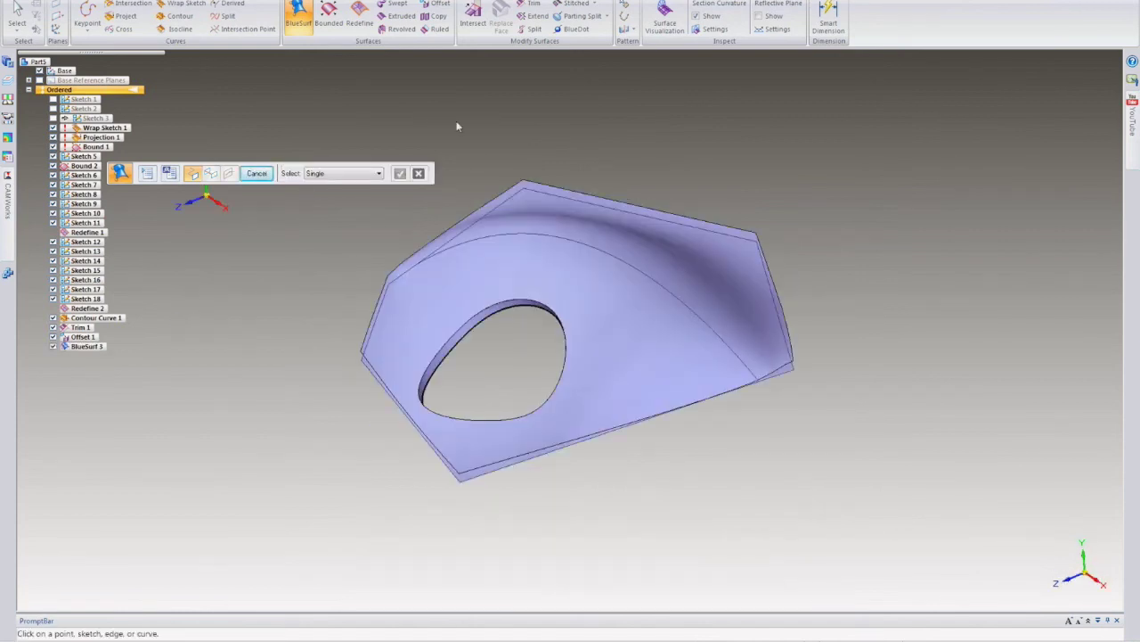
pyautogui.press('Escape')
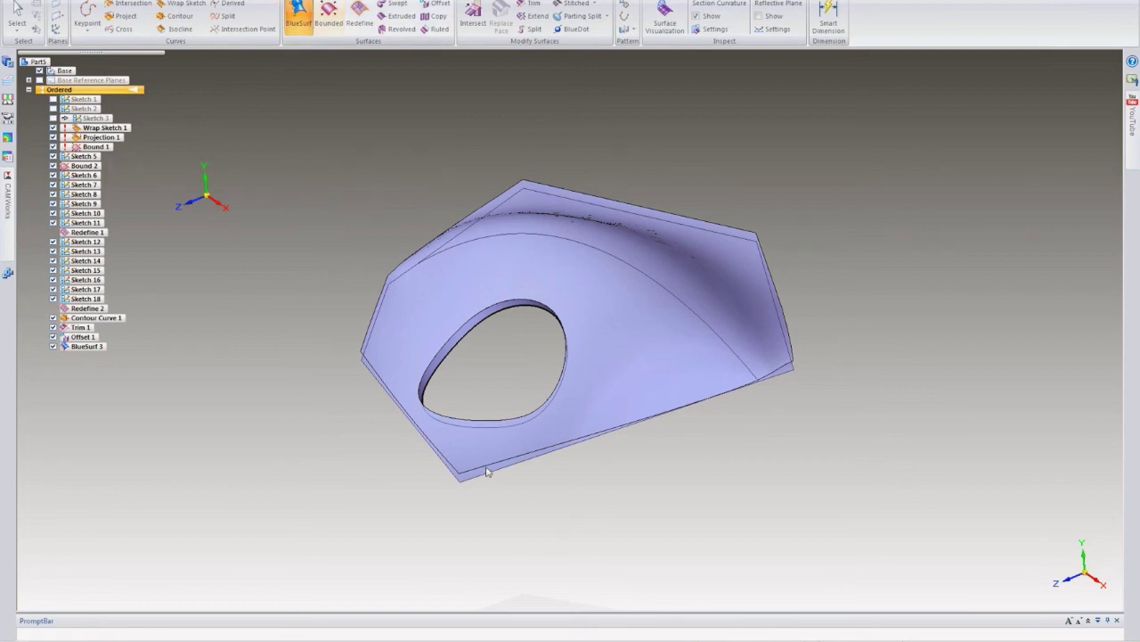
# - Select the complete outer edge loop of the upper offset surface as the first cross section of a new BlueSurf
pyautogui.click(486, 470)
pyautogui.moveTo(552, 468); pyautogui.dragTo(565, 371, button='middle')
pyautogui.click(565, 370)
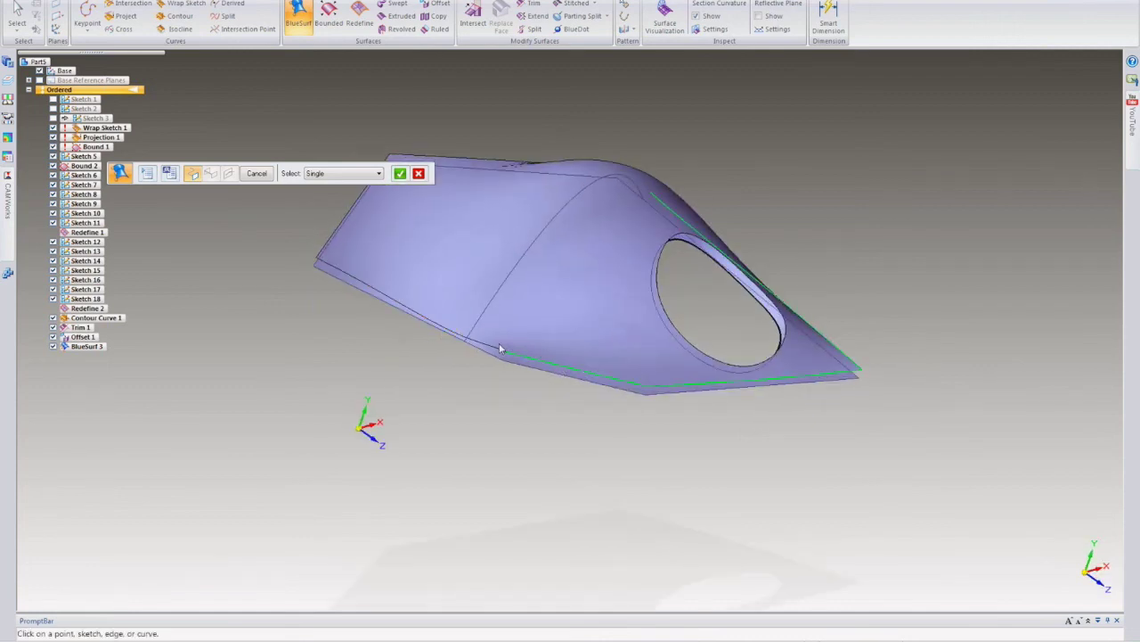
pyautogui.click(445, 327)
pyautogui.moveTo(532, 374); pyautogui.dragTo(562, 400, button='middle')
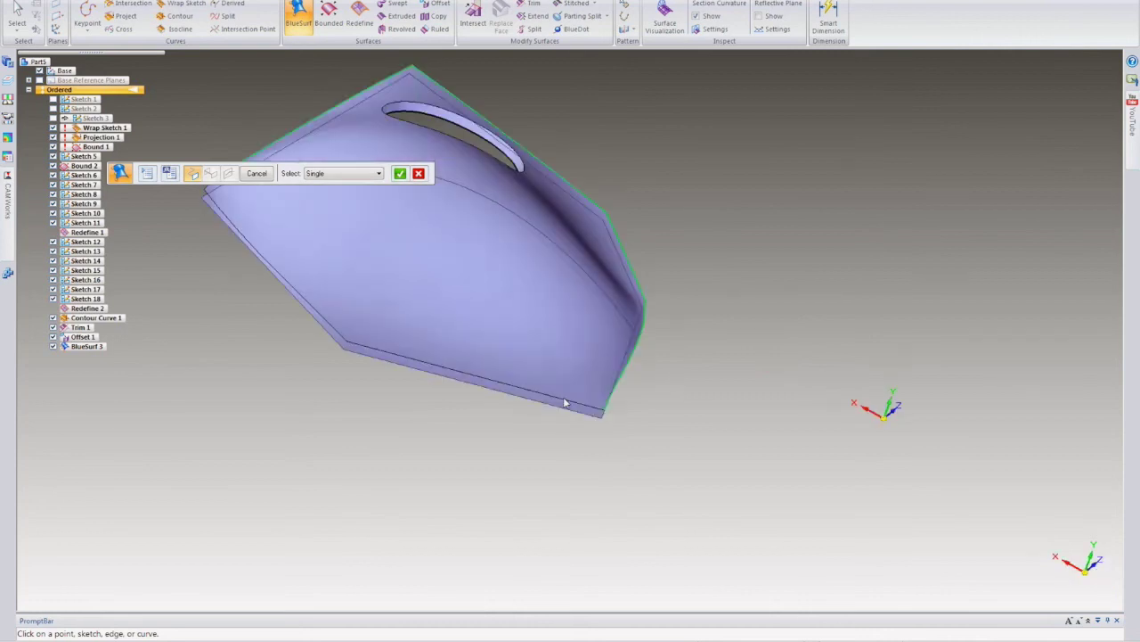
pyautogui.click(332, 346)
pyautogui.moveTo(491, 374); pyautogui.dragTo(621, 504, button='middle')
pyautogui.click(723, 407)
pyautogui.rightClick(689, 455)
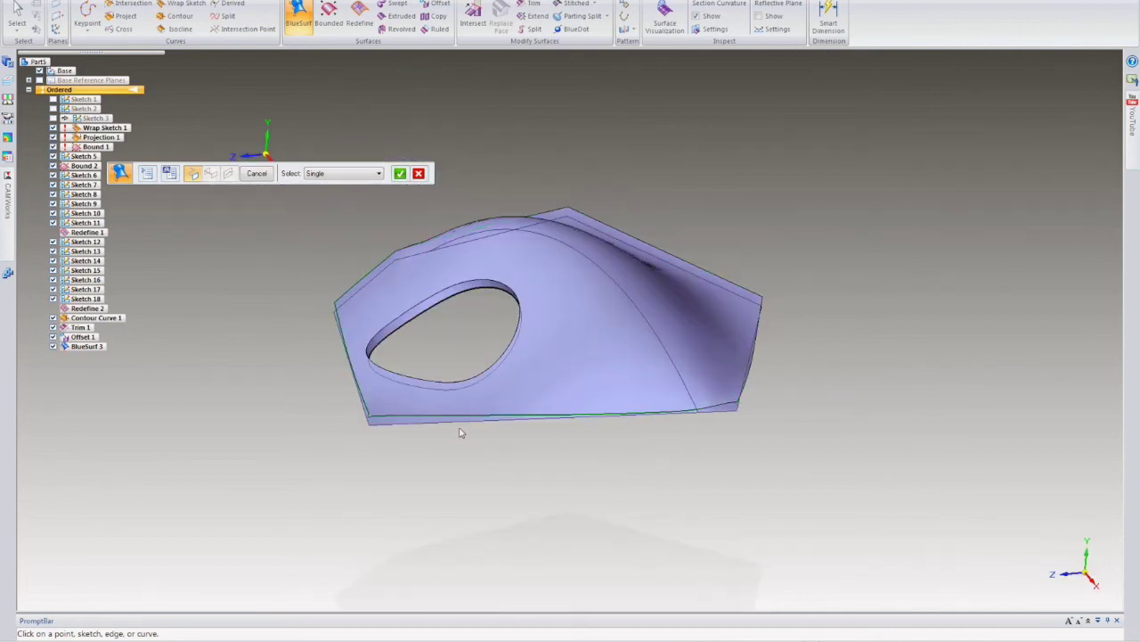
# - Select the lower surface's complete outer edge loop as the second cross section and finish the BlueSurf closing the perimeter gap
pyautogui.click(397, 437)
pyautogui.moveTo(486, 429); pyautogui.dragTo(784, 336, button='middle')
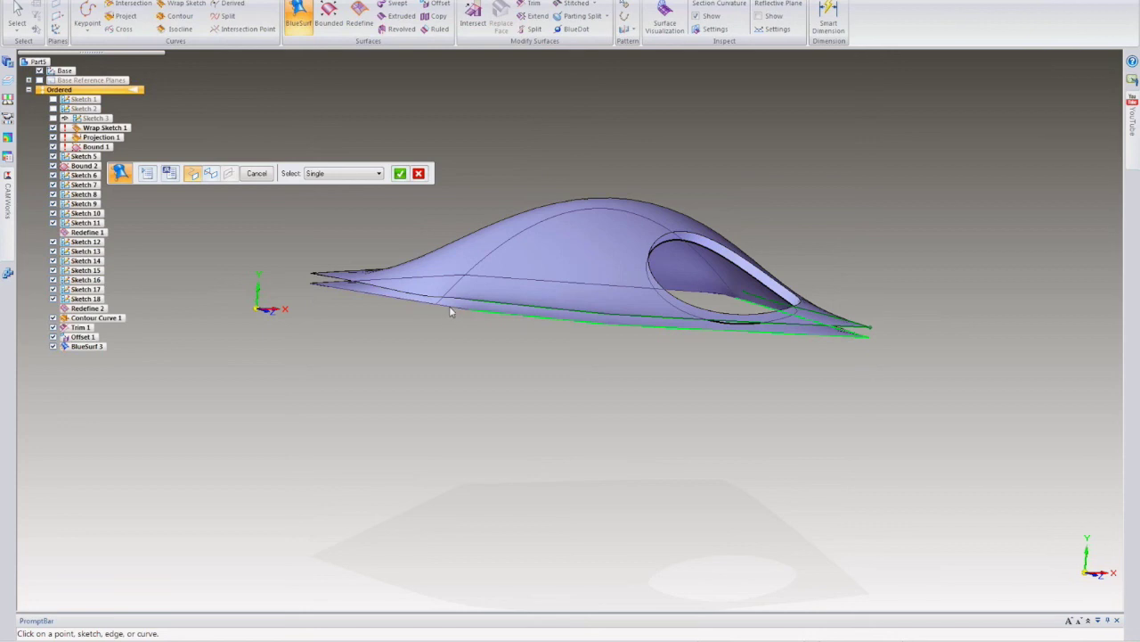
pyautogui.moveTo(522, 362); pyautogui.dragTo(551, 382, button='middle')
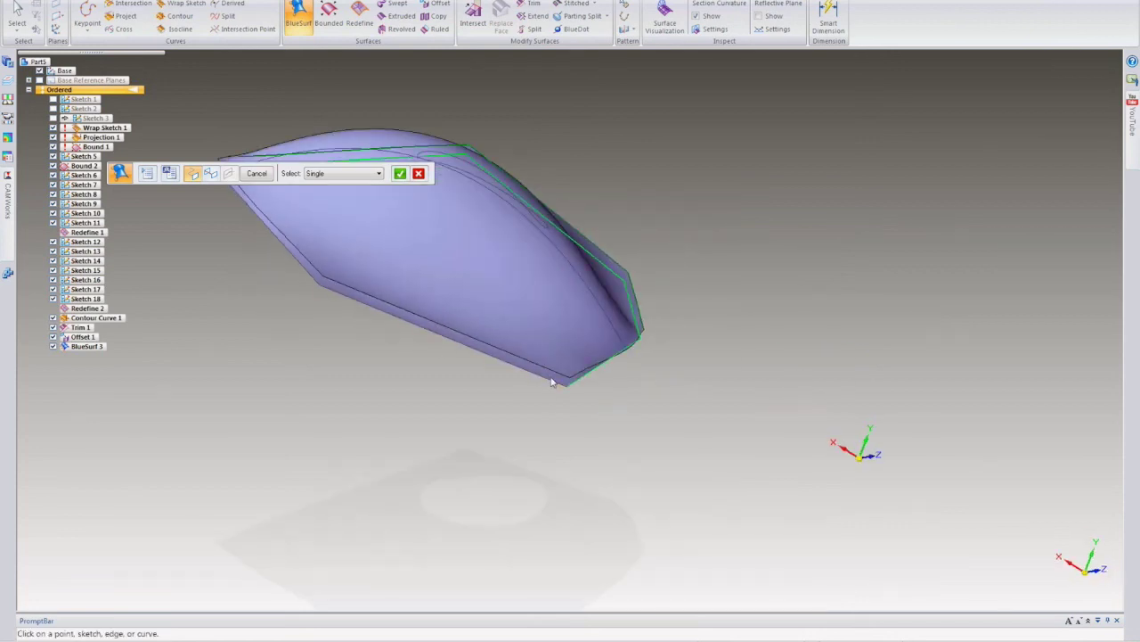
pyautogui.click(315, 281)
pyautogui.moveTo(629, 352); pyautogui.dragTo(593, 258, button='middle')
pyautogui.click(595, 231)
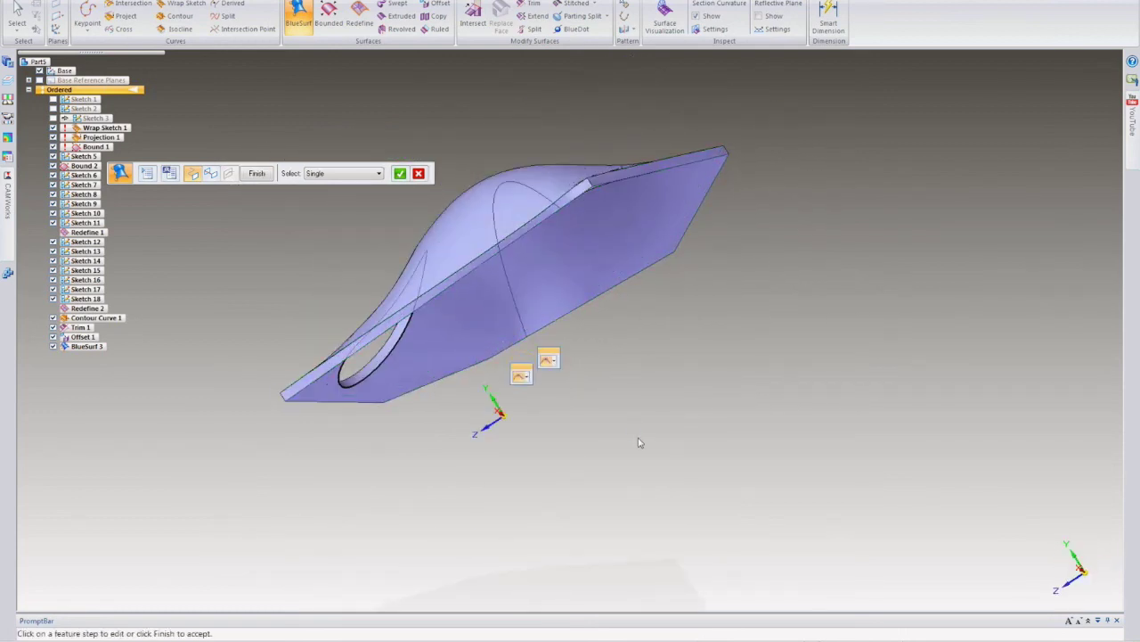
pyautogui.rightClick(632, 453)
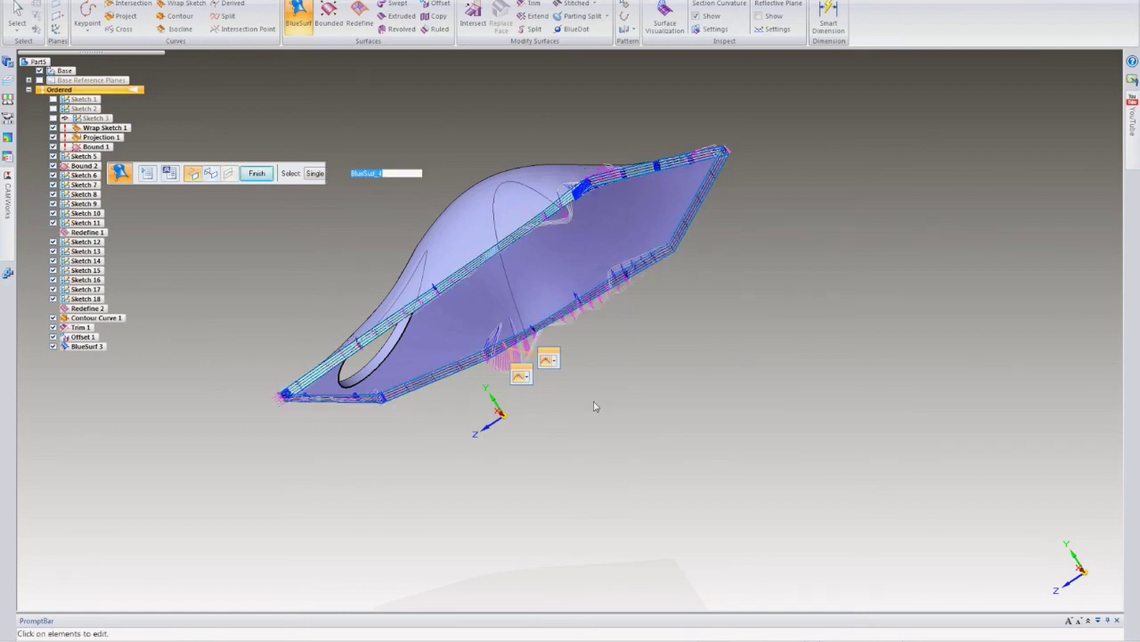
pyautogui.rightClick(601, 436)
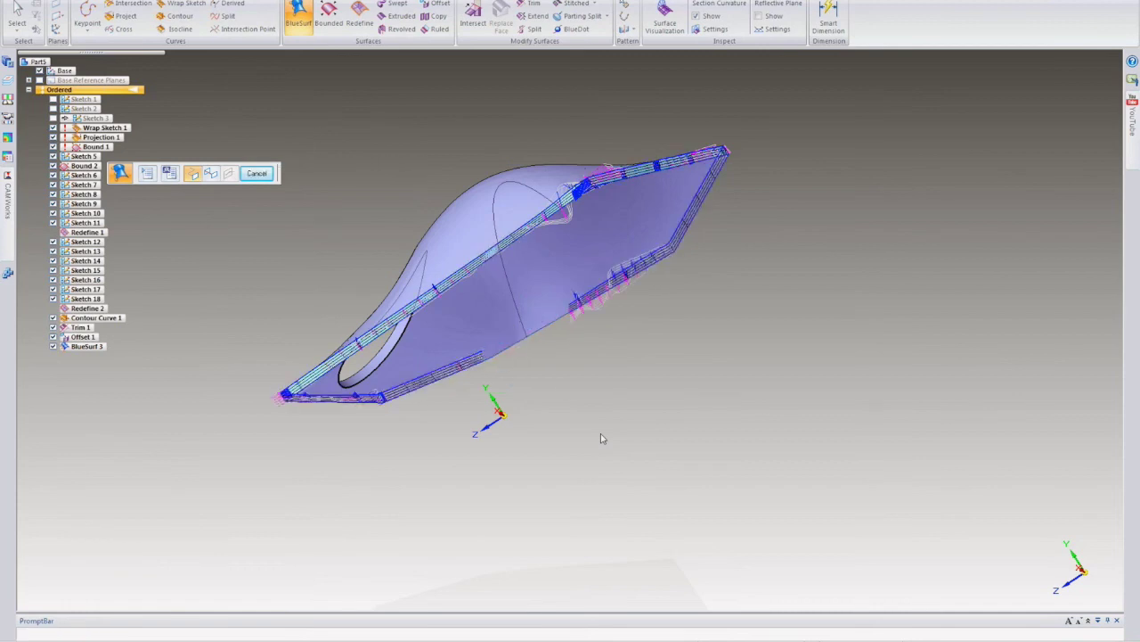
pyautogui.moveTo(738, 566); pyautogui.dragTo(695, 583, button='middle')
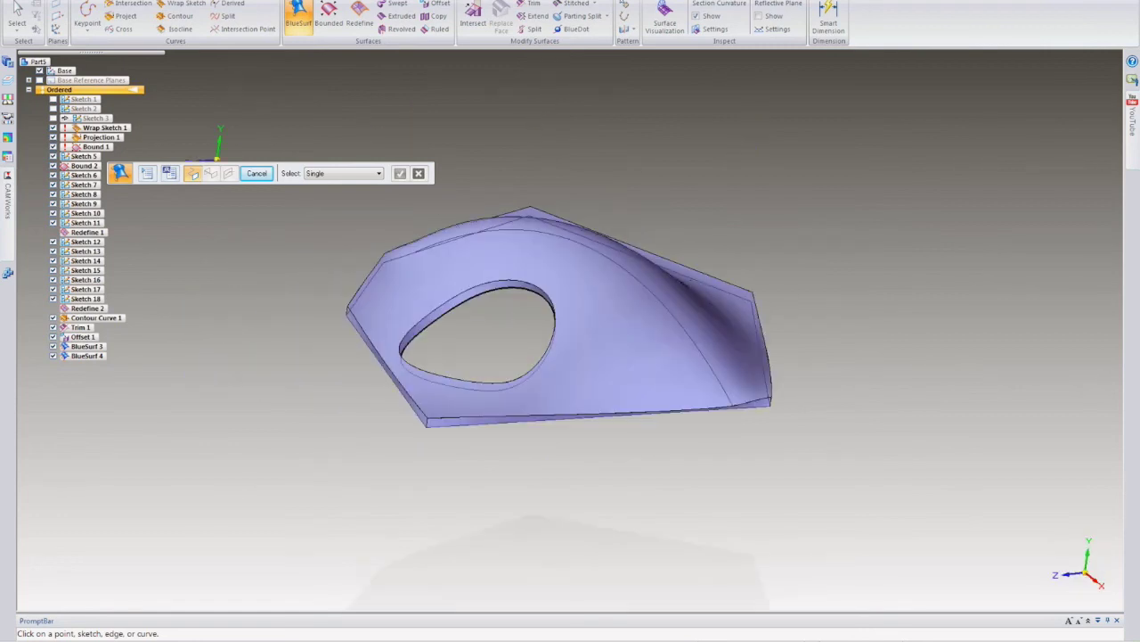
# - Stitch all the surfaces with healing on and a 3.937e-003 in tolerance, and accept the solid body as the part's base feature
pyautogui.click(566, 6)
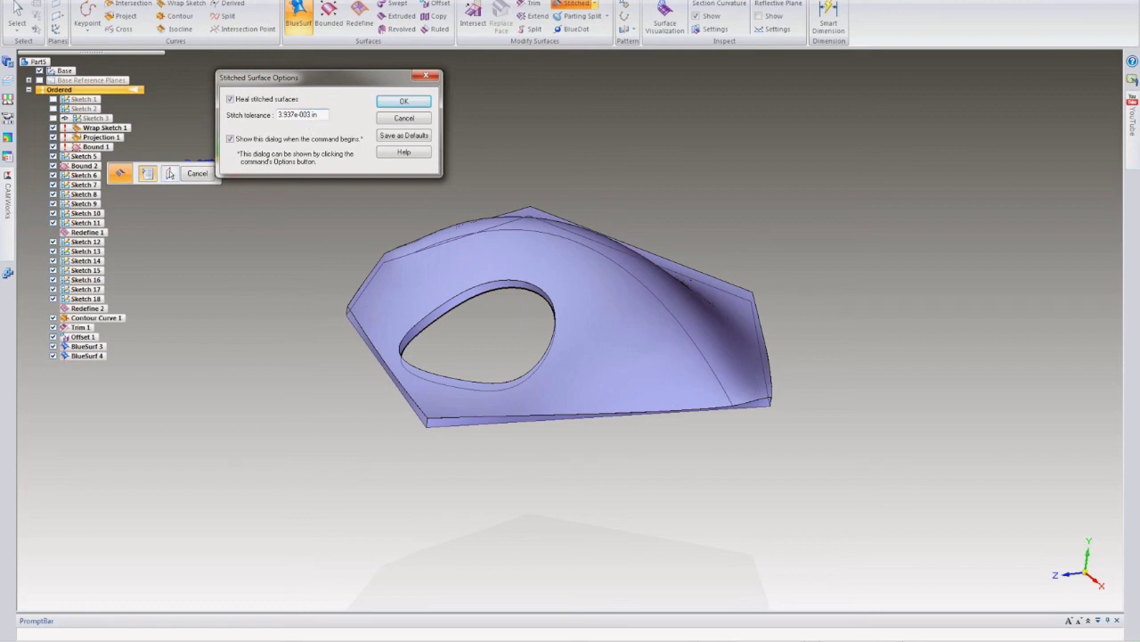
pyautogui.press('Return')
pyautogui.moveTo(328, 147); pyautogui.dragTo(835, 488)
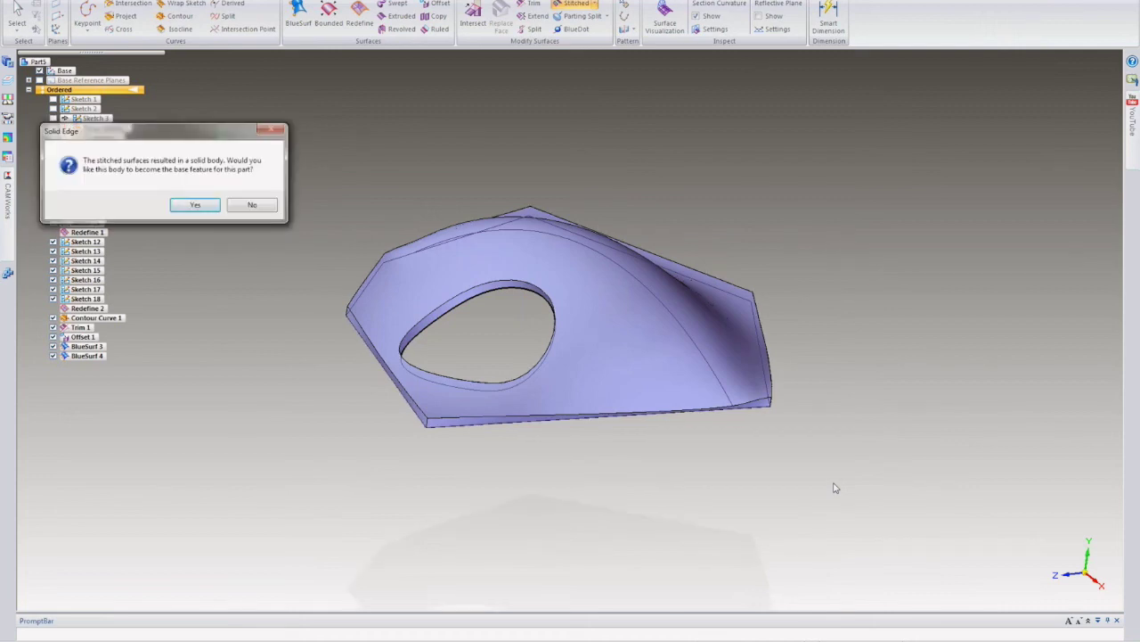
pyautogui.moveTo(198, 134); pyautogui.dragTo(452, 129)
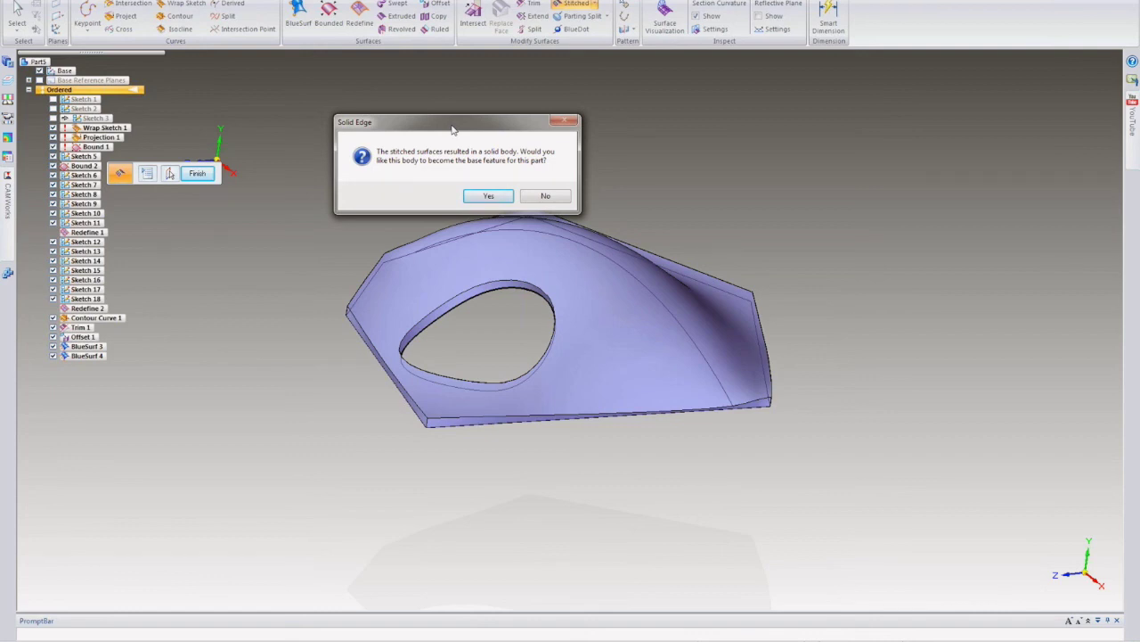
pyautogui.click(479, 196)
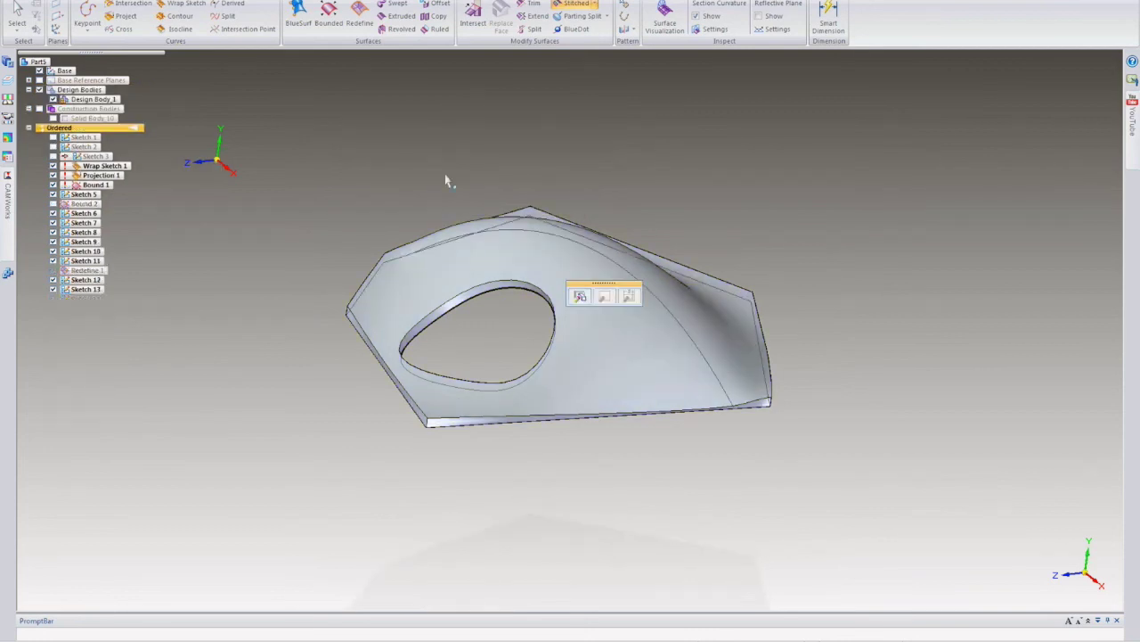
pyautogui.rightClick(309, 149)
# - Dynamically edit Sketch 18 and raise the curve's top control vertex to make the solid's dome taller
pyautogui.moveTo(304, 158); pyautogui.dragTo(349, 142, button='middle')
pyautogui.moveTo(289, 204); pyautogui.dragTo(265, 200, button='middle')
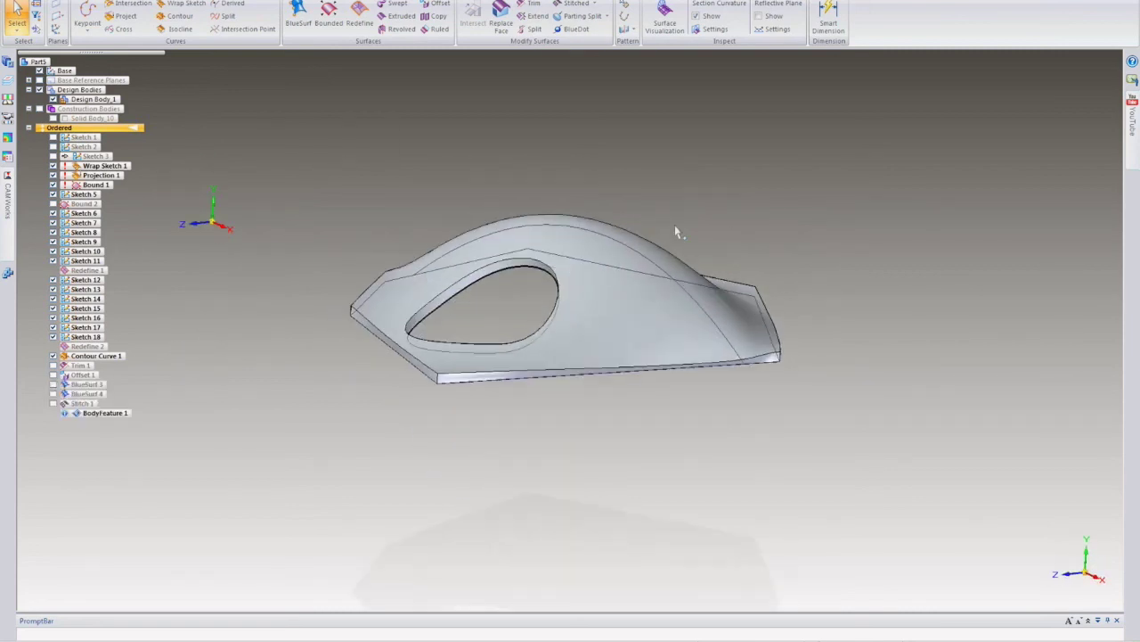
pyautogui.rightClick(635, 253)
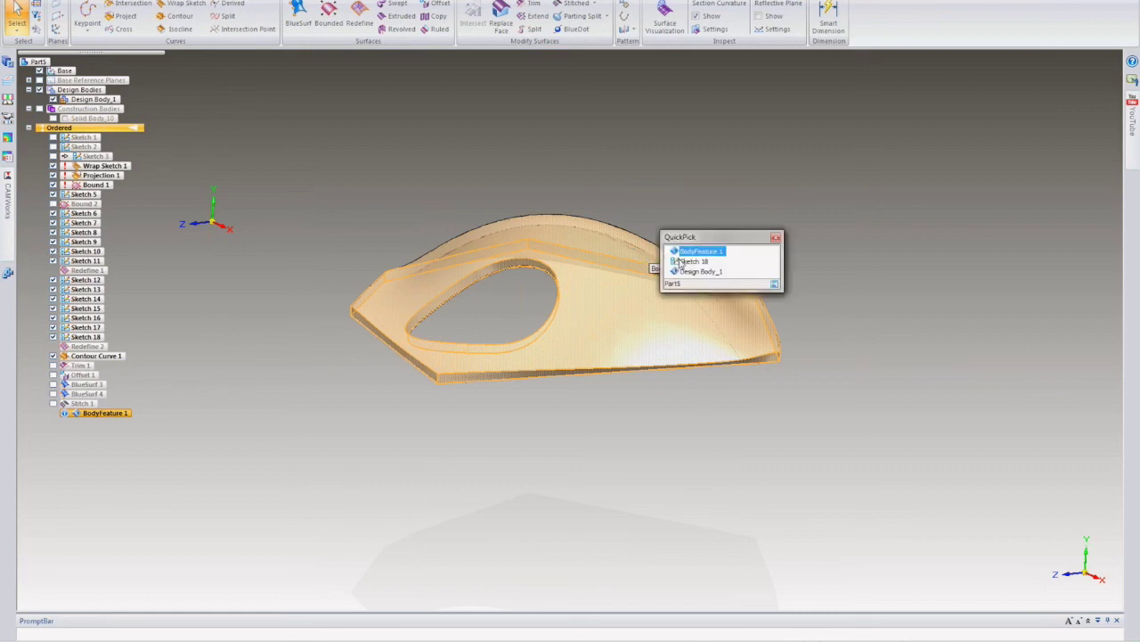
pyautogui.click(677, 265)
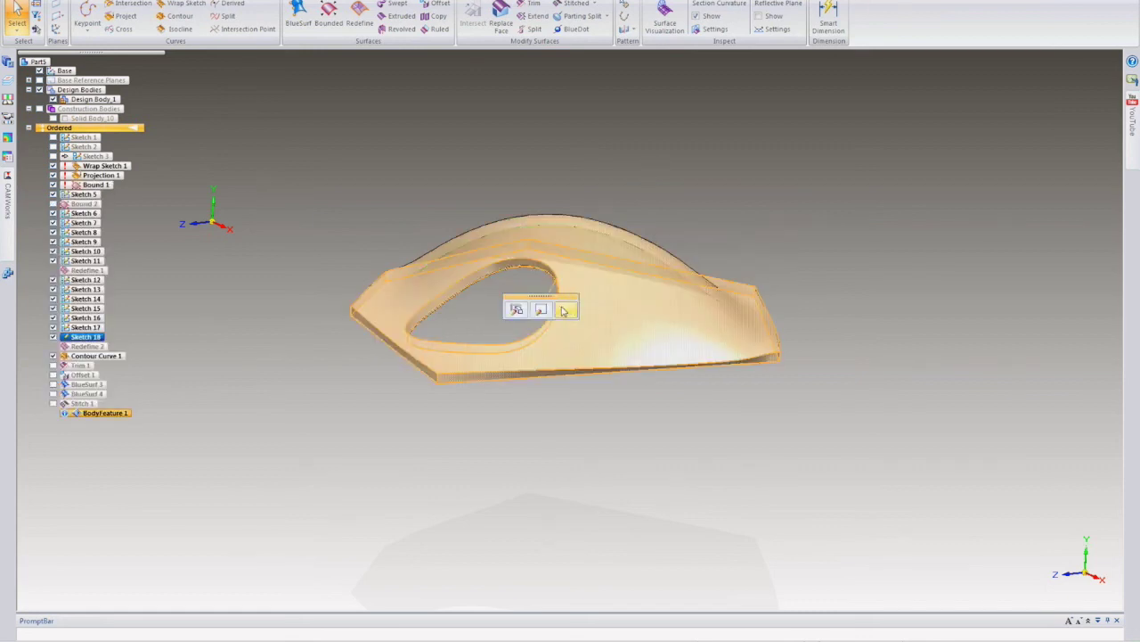
pyautogui.press('Escape')
pyautogui.click(584, 236)
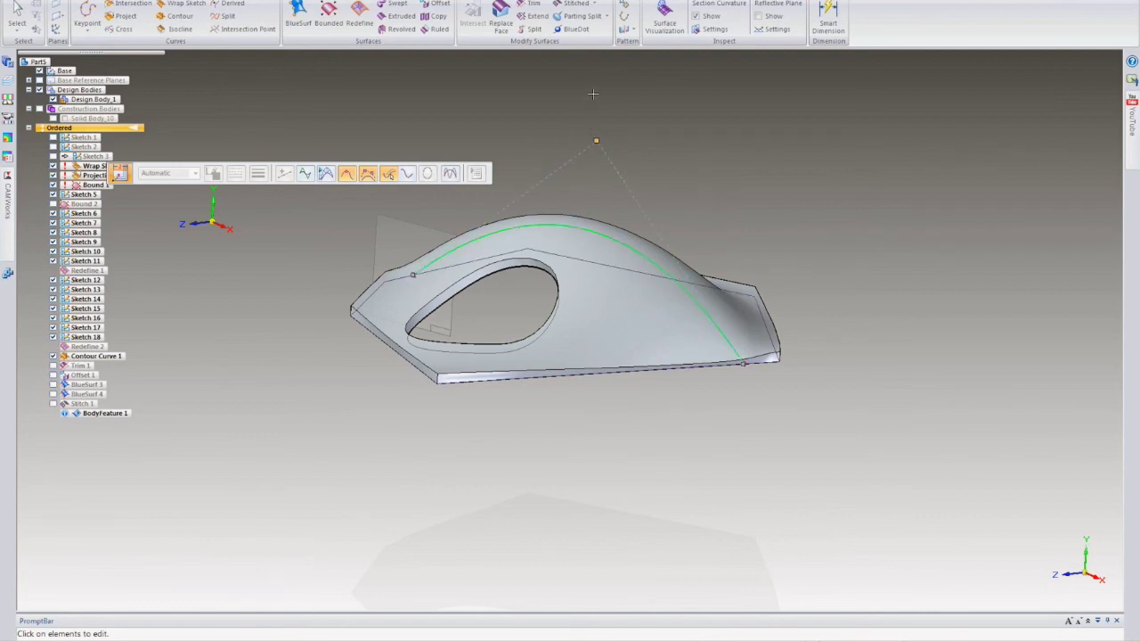
pyautogui.moveTo(596, 139); pyautogui.dragTo(593, 87)
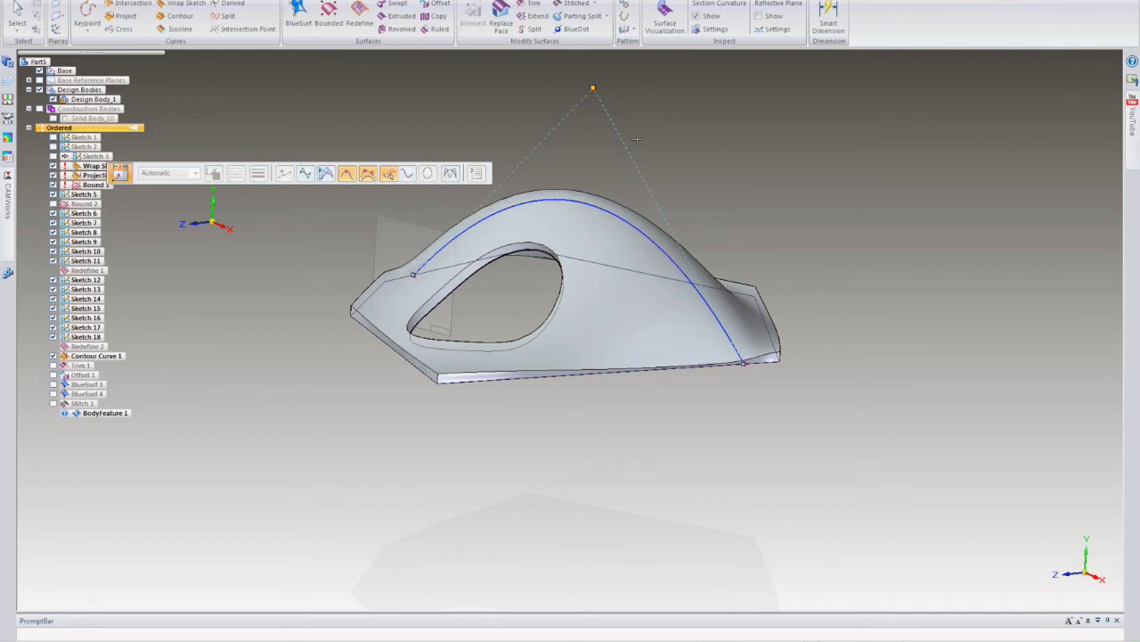
pyautogui.click(638, 139)
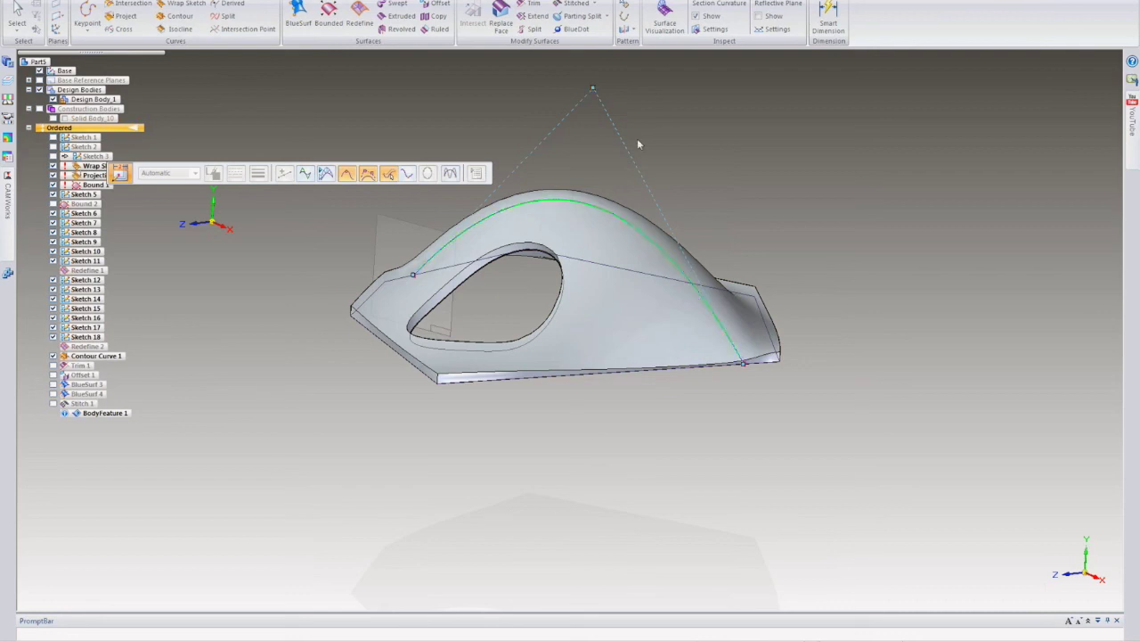
pyautogui.press('Escape')
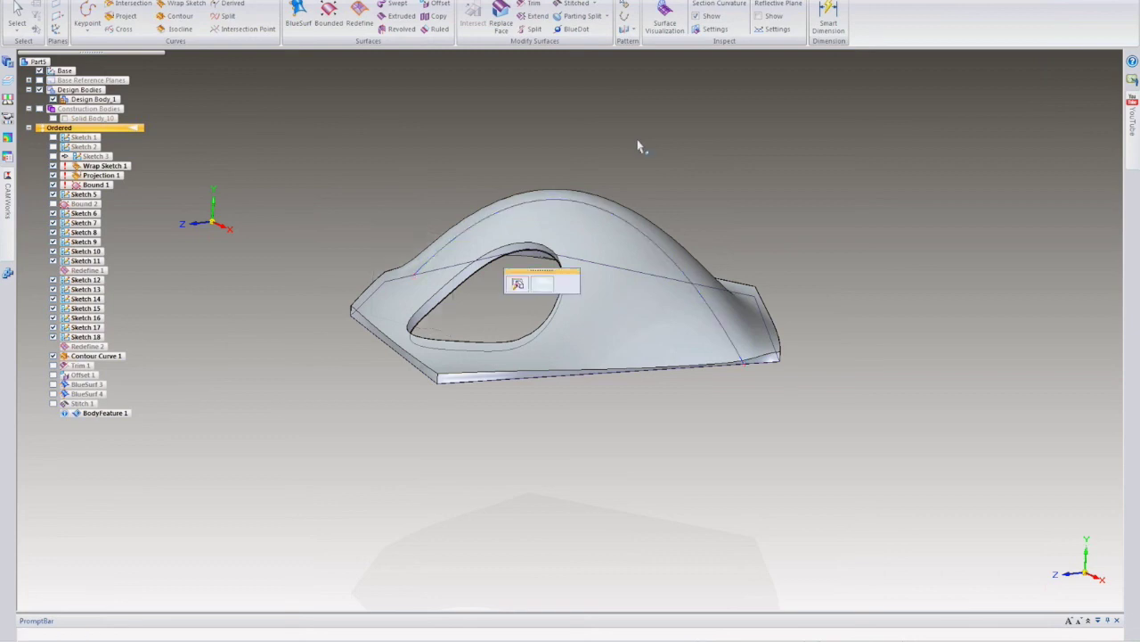
pyautogui.moveTo(641, 110)
pyautogui.mouseDown(button='middle')
pyautogui.moveTo(607, 164)
pyautogui.moveTo(651, 153)
pyautogui.moveTo(633, 174)
pyautogui.mouseUp(button='middle')
pyautogui.press('Escape')
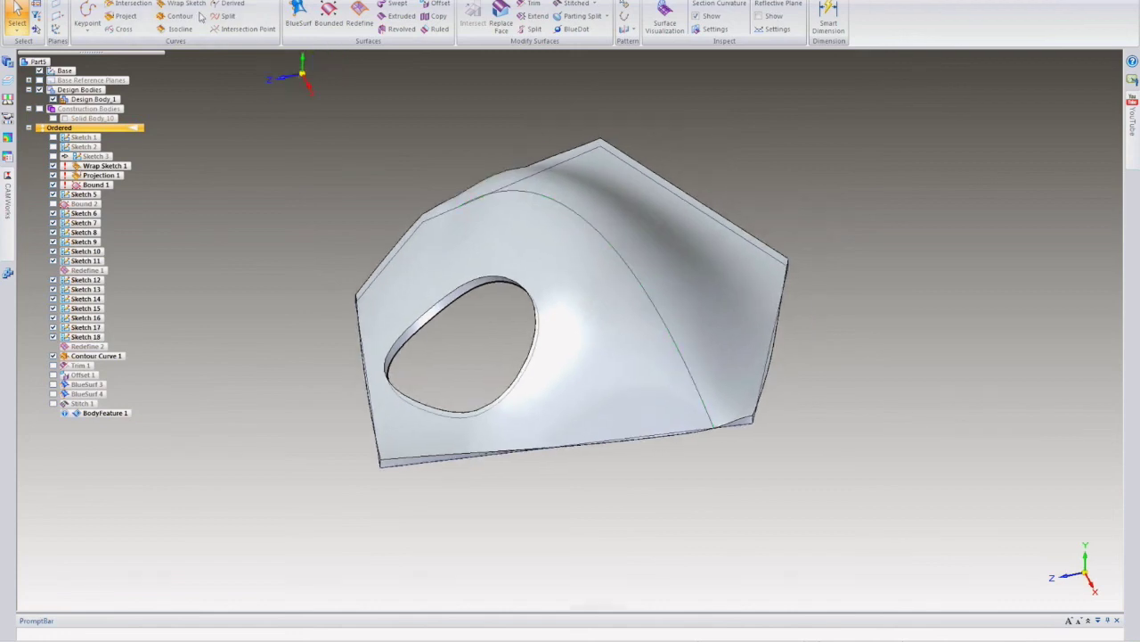
# - Show zebra stripes on the solid, examine the surface continuity from both sides, and turn the stripes off
pyautogui.click(232, 1)
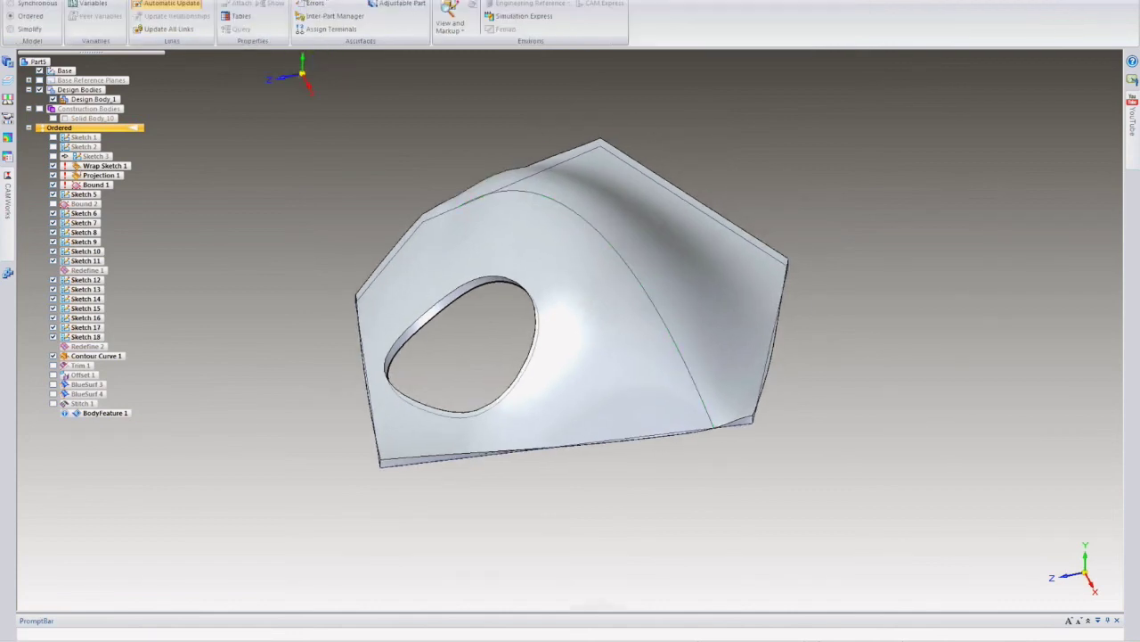
pyautogui.click(203, 1)
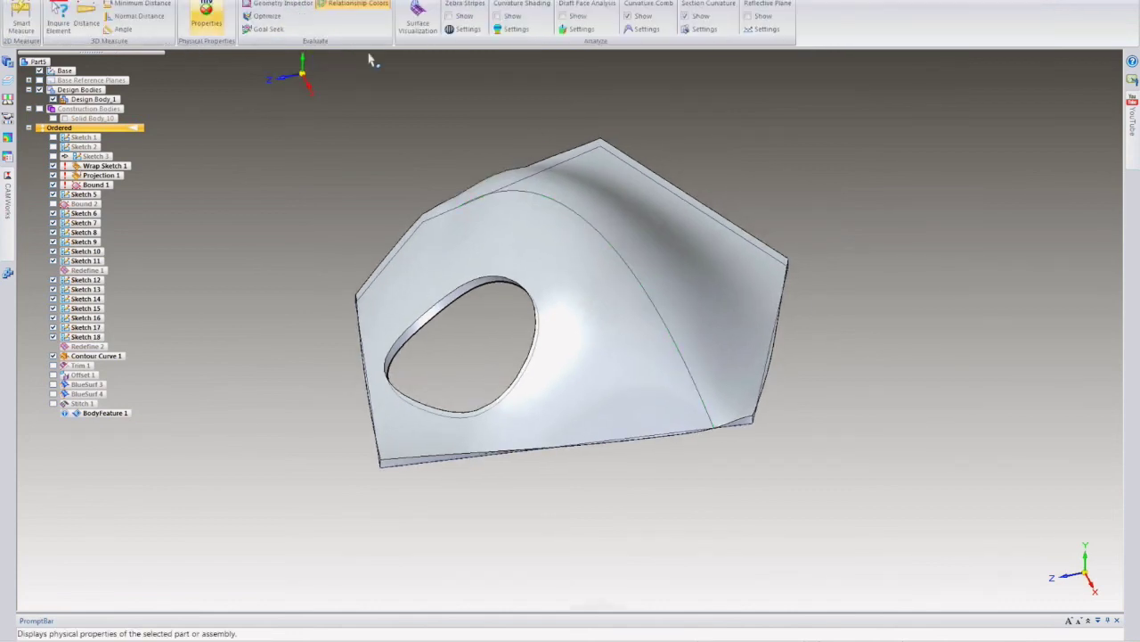
pyautogui.click(466, 16)
pyautogui.moveTo(873, 183); pyautogui.dragTo(837, 274, button='middle')
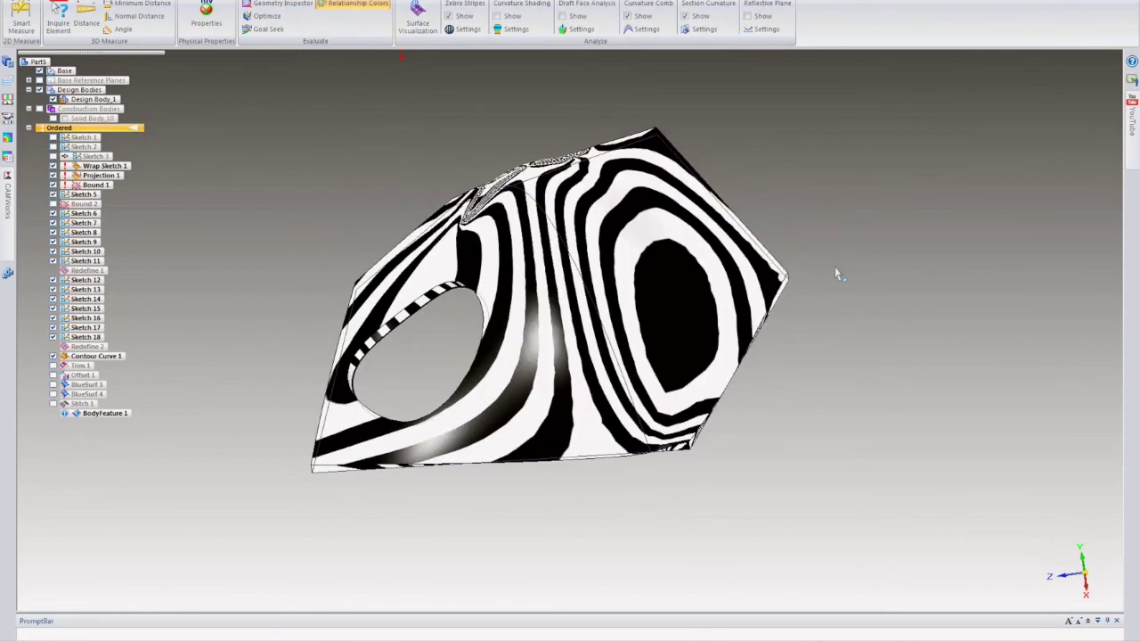
pyautogui.moveTo(935, 247); pyautogui.dragTo(810, 426, button='middle')
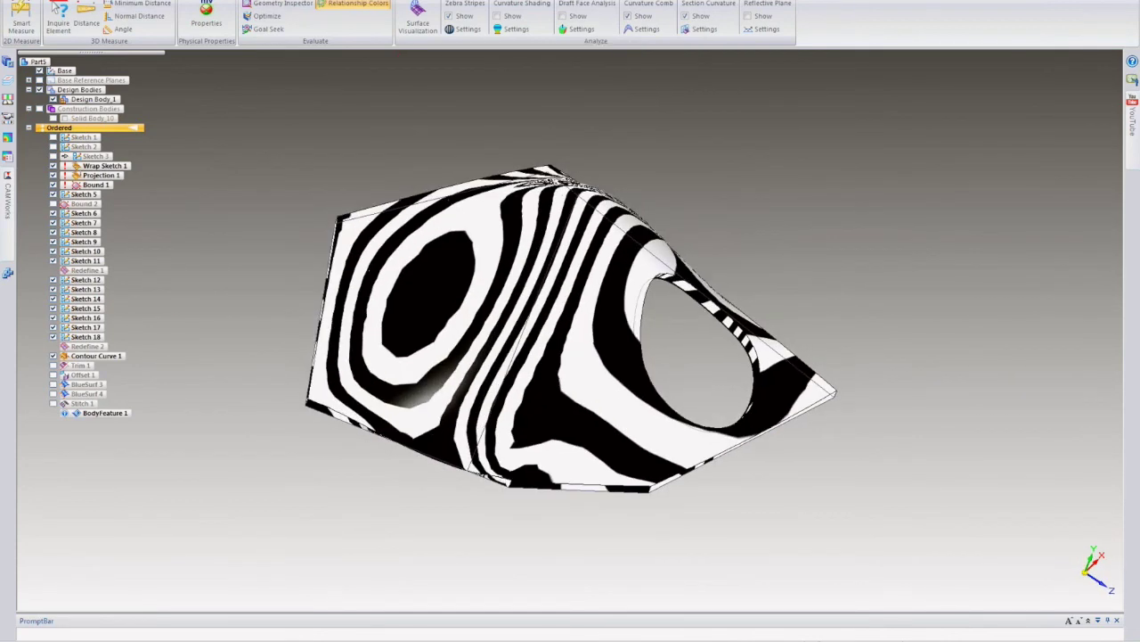
pyautogui.click(459, 16)
pyautogui.moveTo(703, 112); pyautogui.dragTo(536, 144, button='middle')
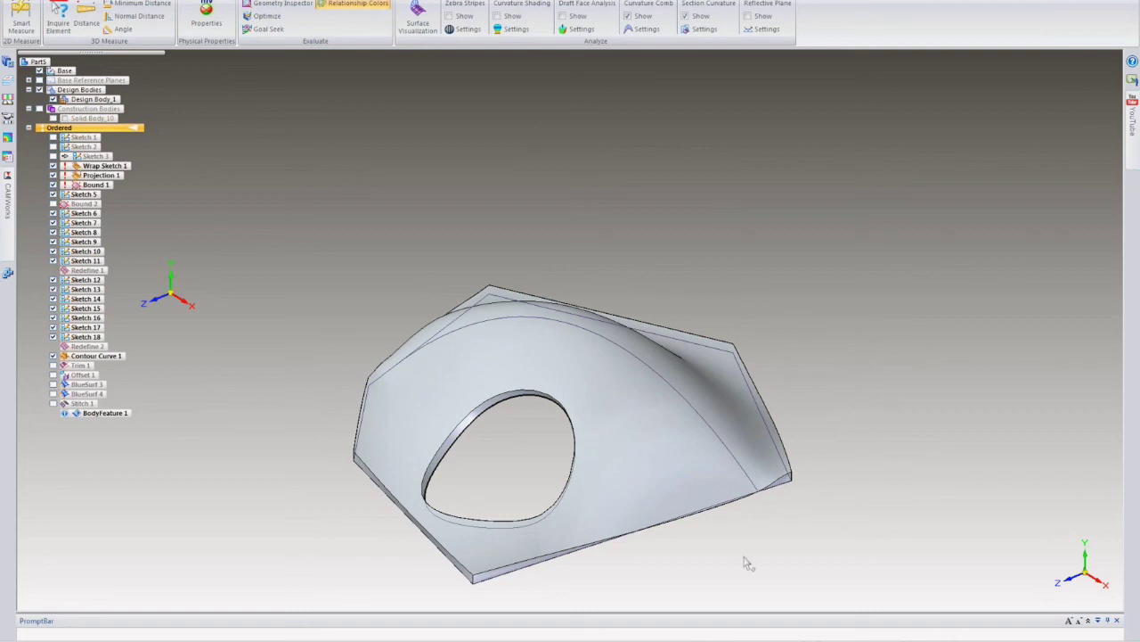
pyautogui.scroll(-2, 682, 320)
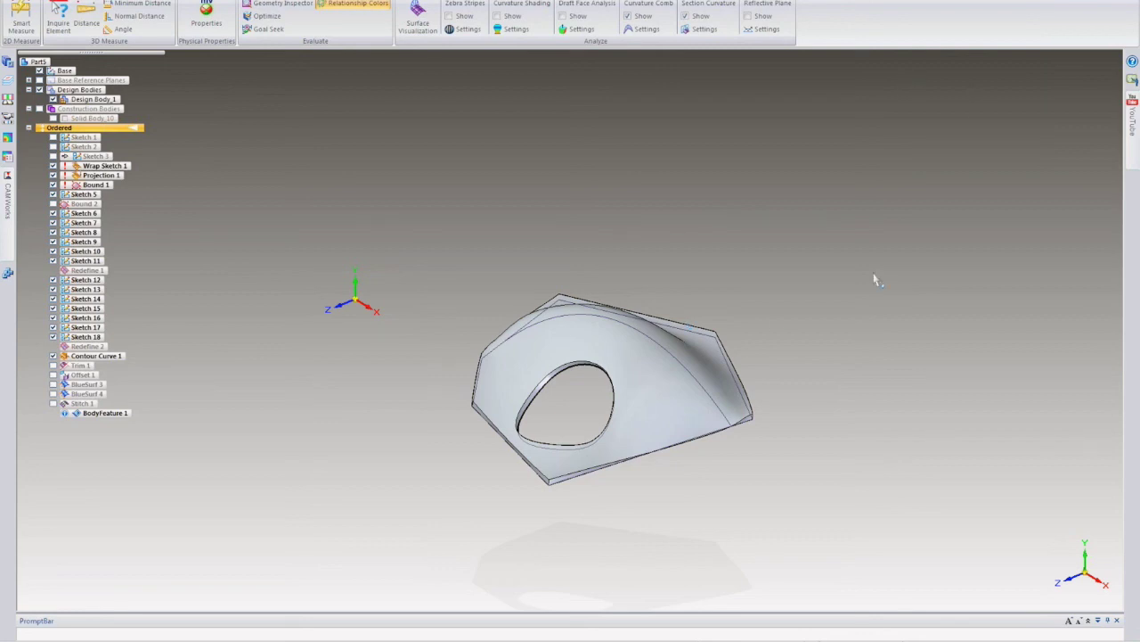
pyautogui.keyDown('shift'); pyautogui.moveTo(749, 477); pyautogui.dragTo(570, 352, button='middle'); pyautogui.keyUp('shift')
pyautogui.scroll(2, 570, 352)
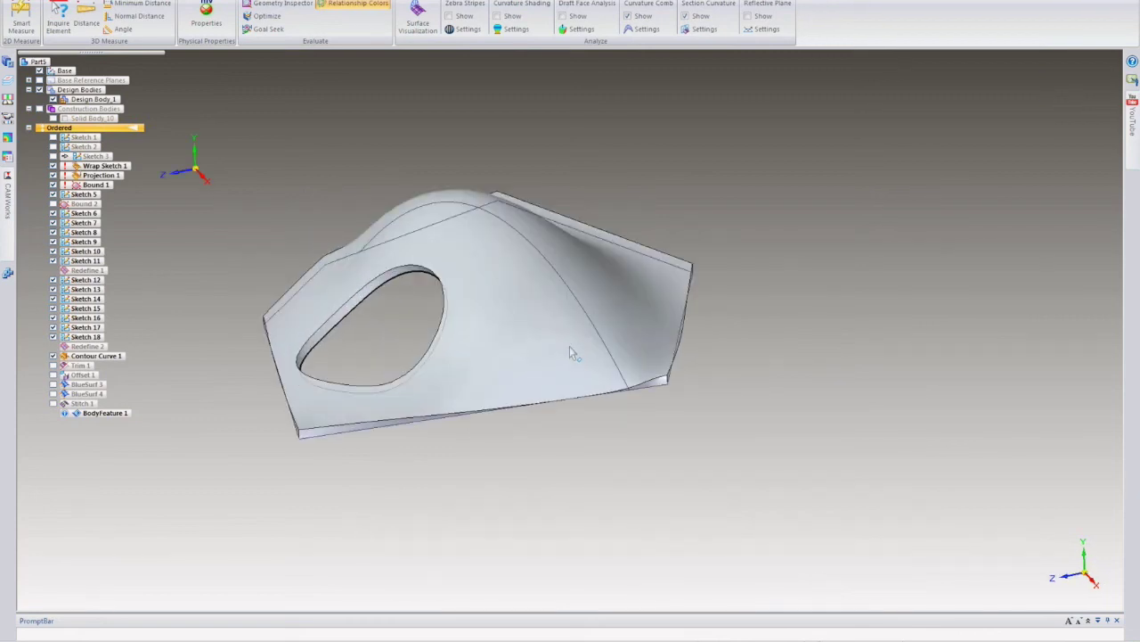
pyautogui.scroll(4, 571, 350)
pyautogui.scroll(-3, 747, 363)
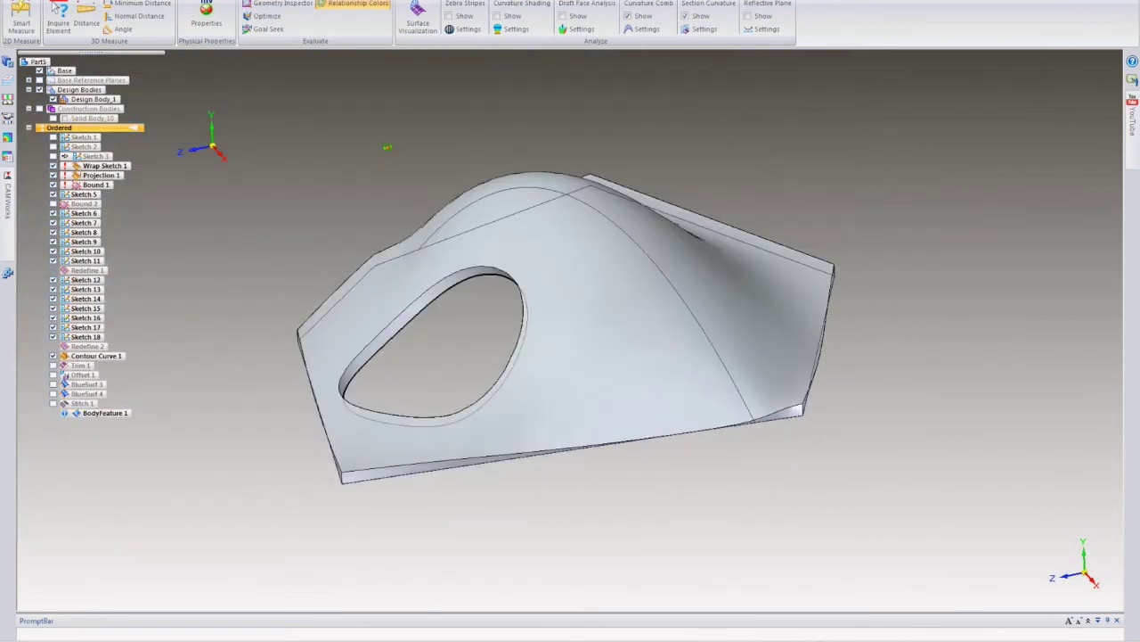